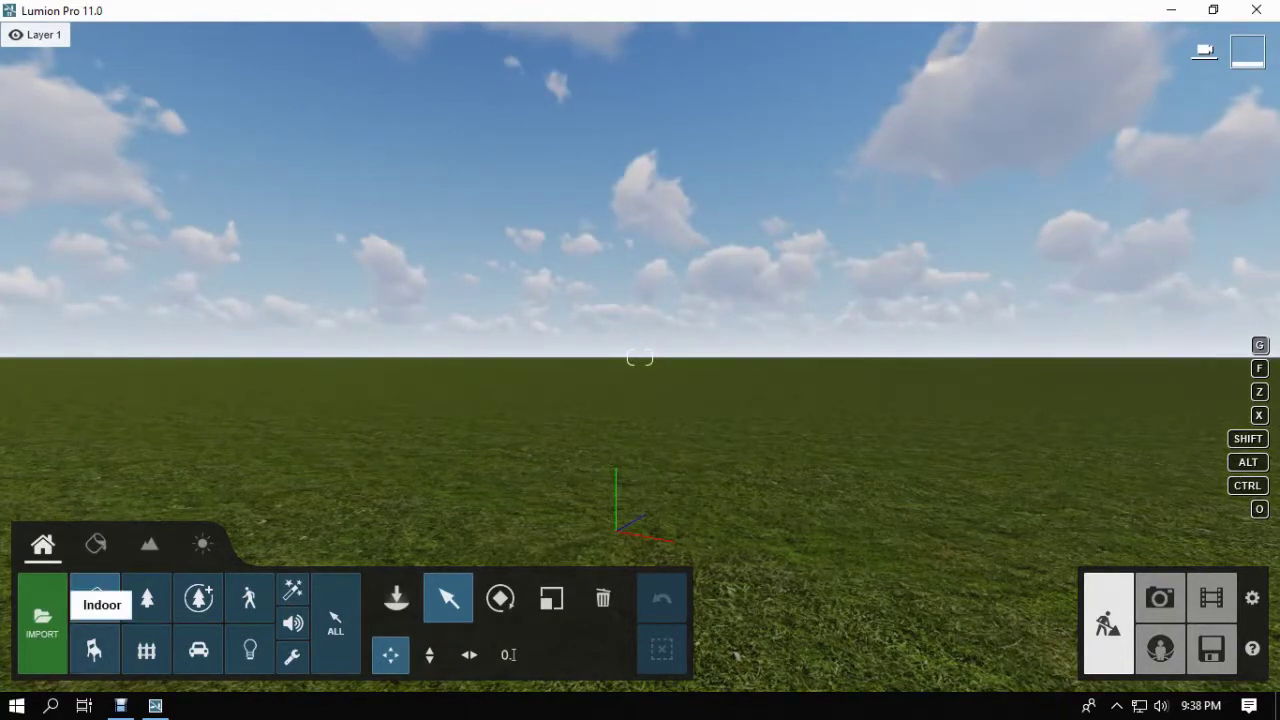
Import a model file into the open scene.
click(42, 620)
double_click(318, 178)
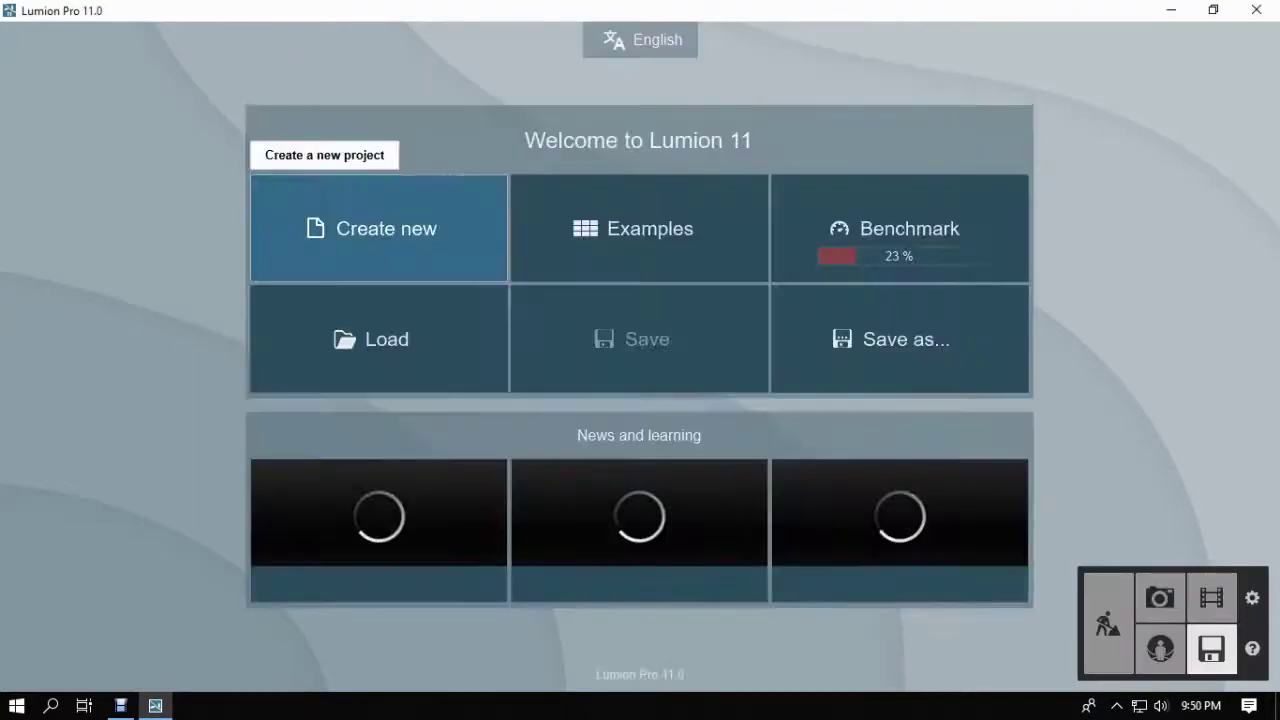
Create a new project using the scene with a grassy clearing surrounded by forest.
click(375, 225)
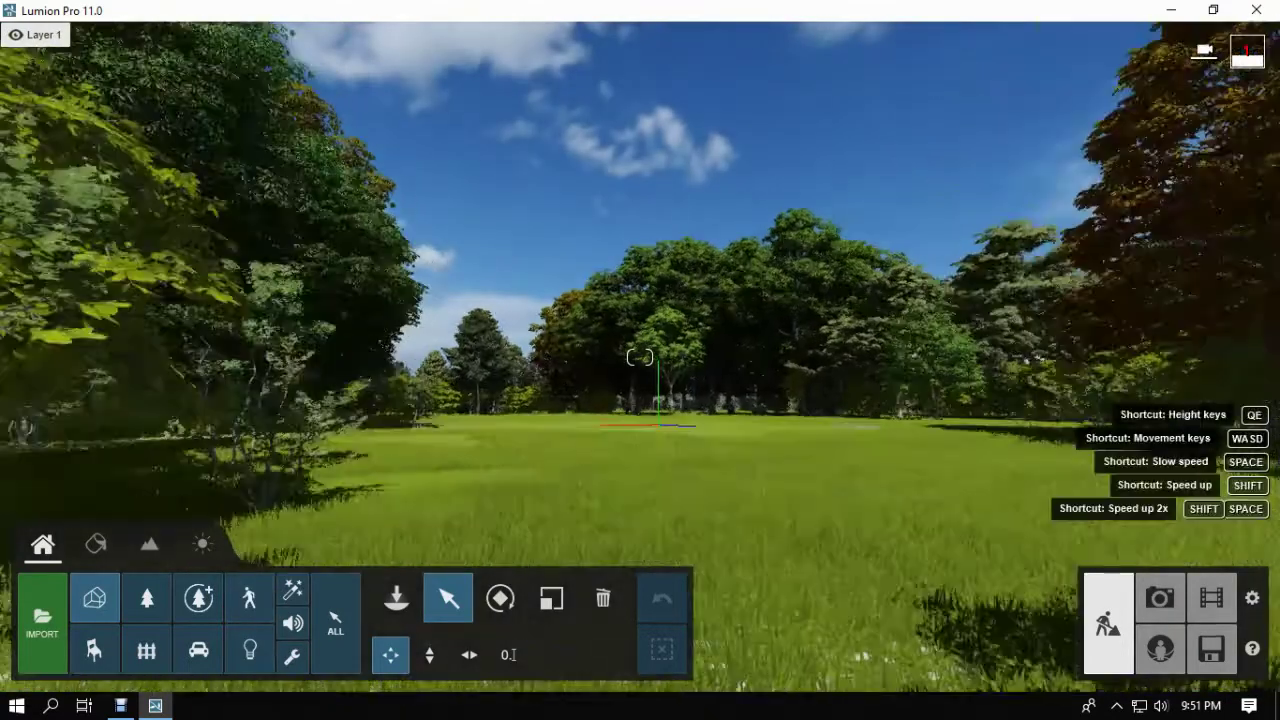
key(w)
right_drag(640, 357, 855, 465)
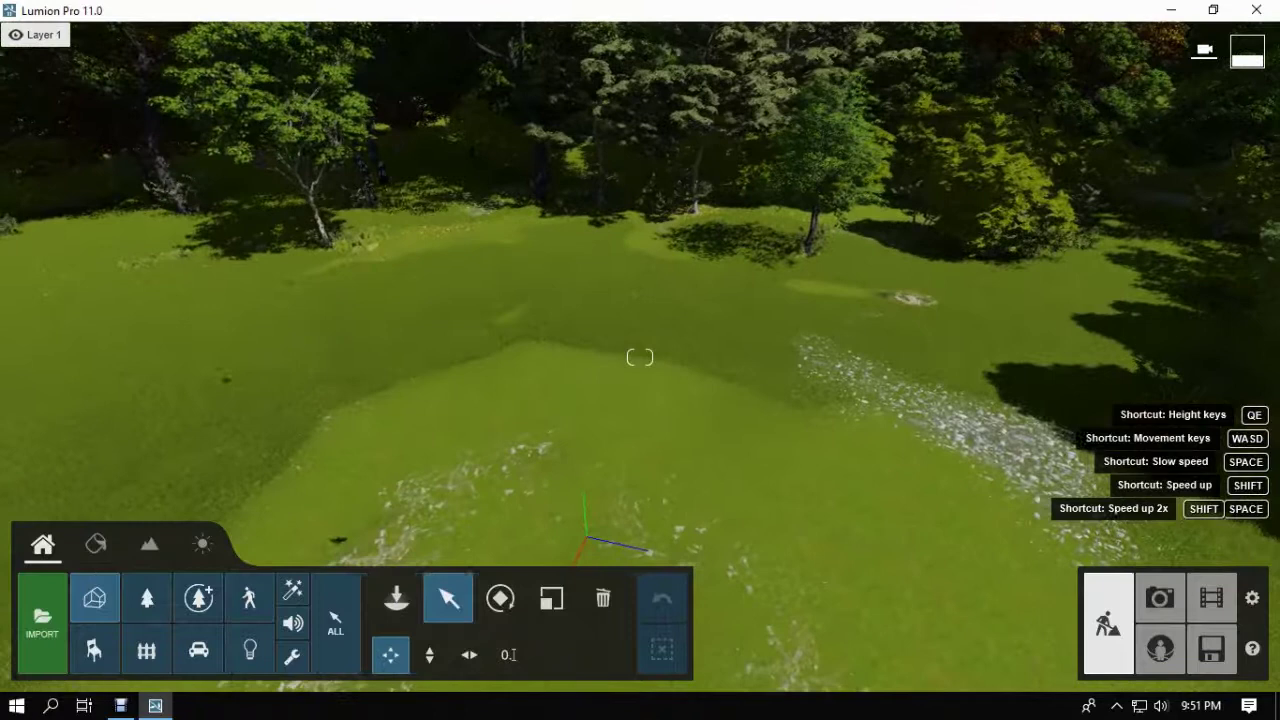
Clear all effects from Photo - 1 in photo mode.
click(1160, 598)
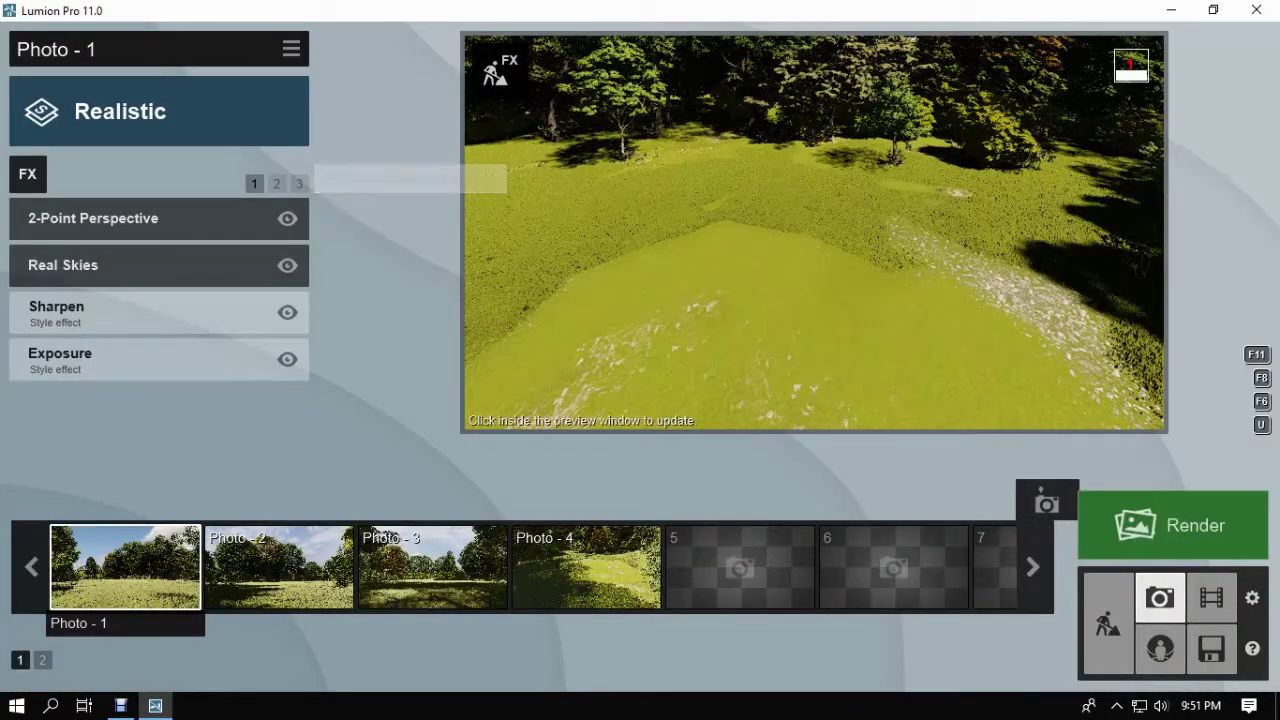
click(291, 49)
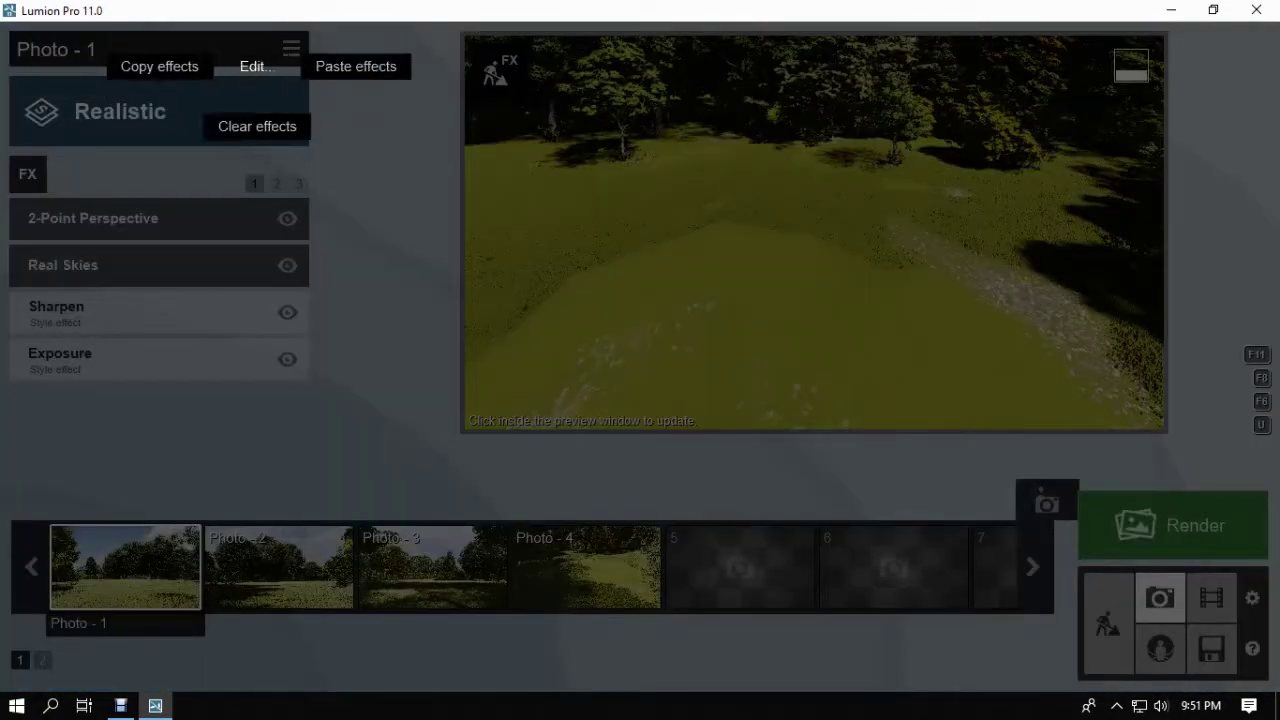
click(297, 56)
click(297, 56)
click(256, 63)
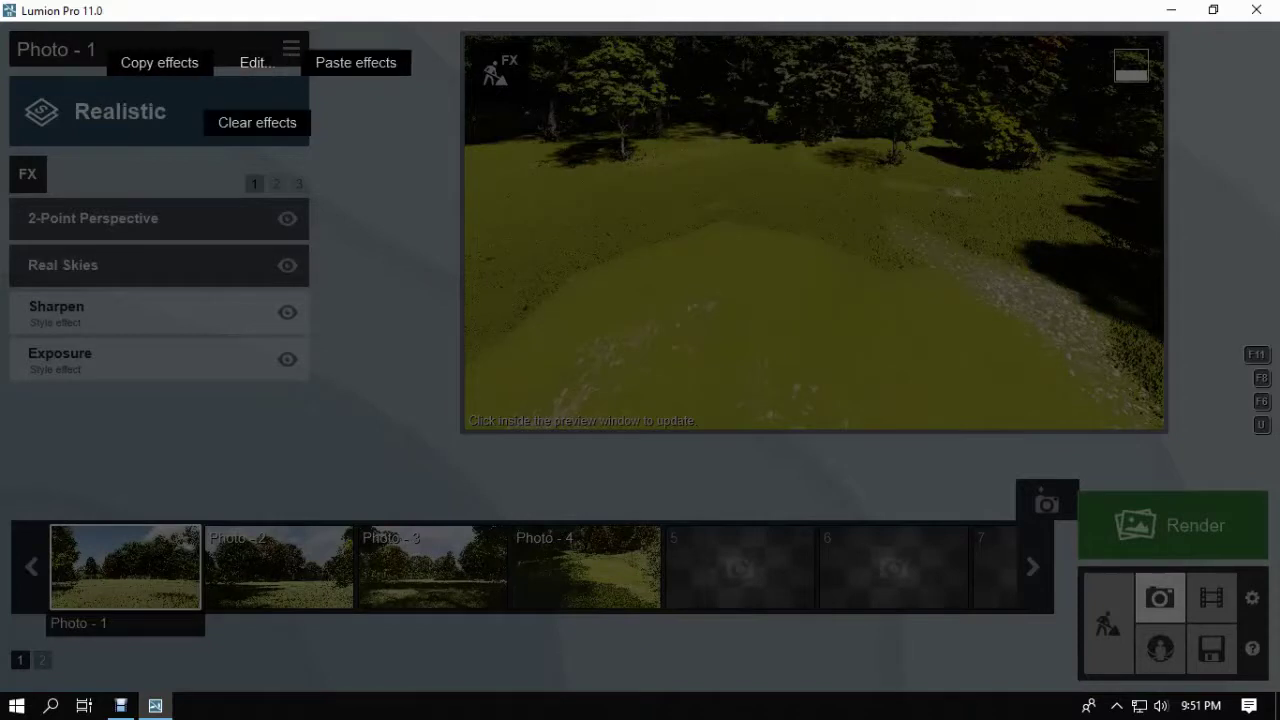
click(257, 122)
Delete the saved views Photo - 2, Photo - 3 and Photo - 4.
mouse_move(307, 500)
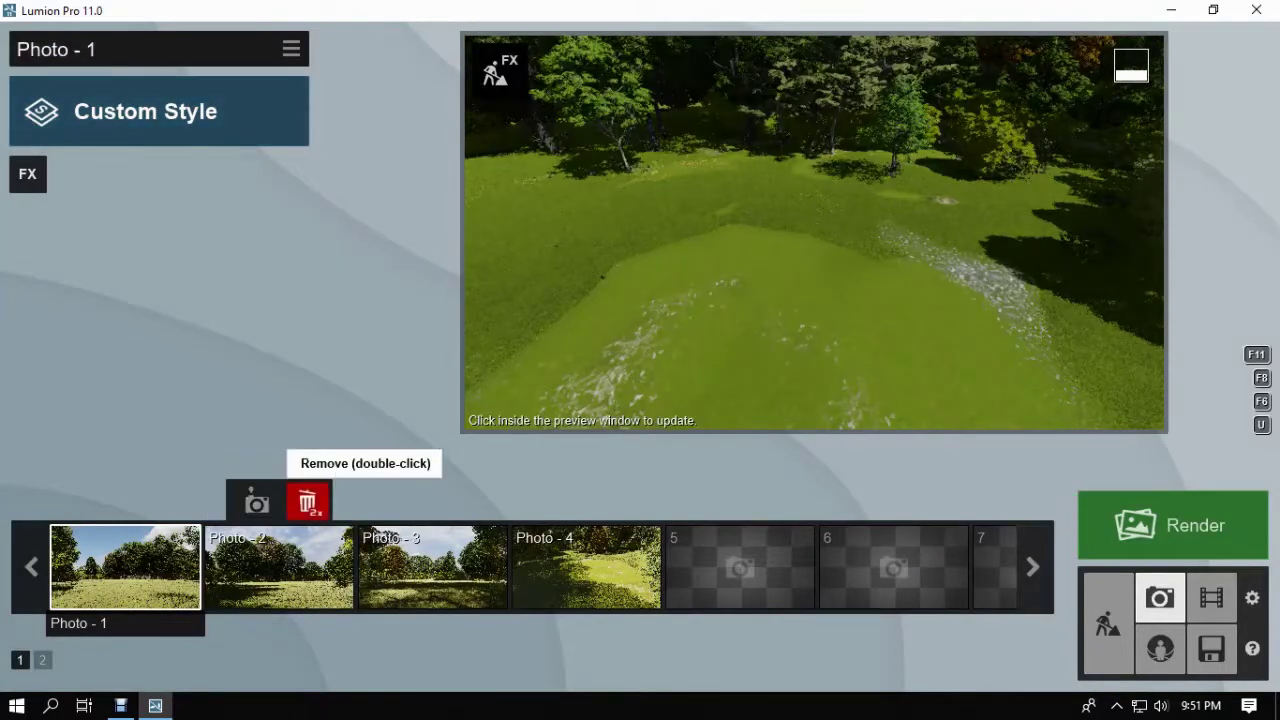
double_click(307, 500)
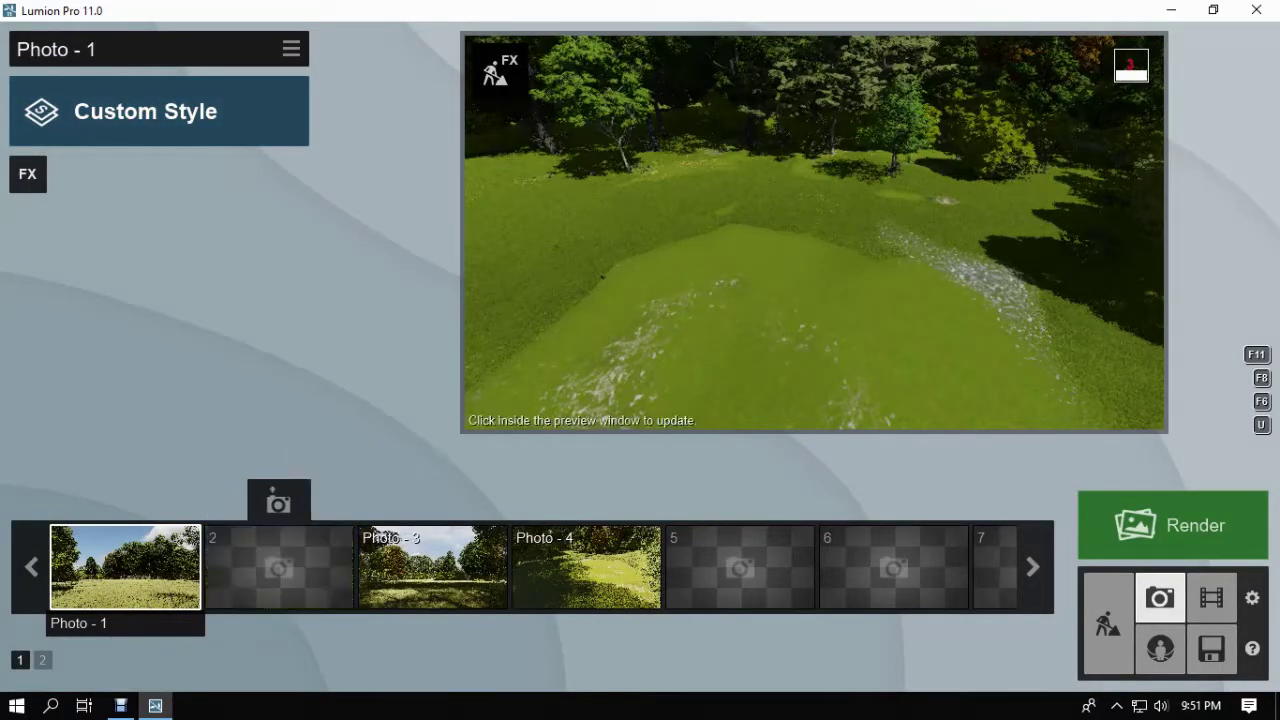
double_click(461, 502)
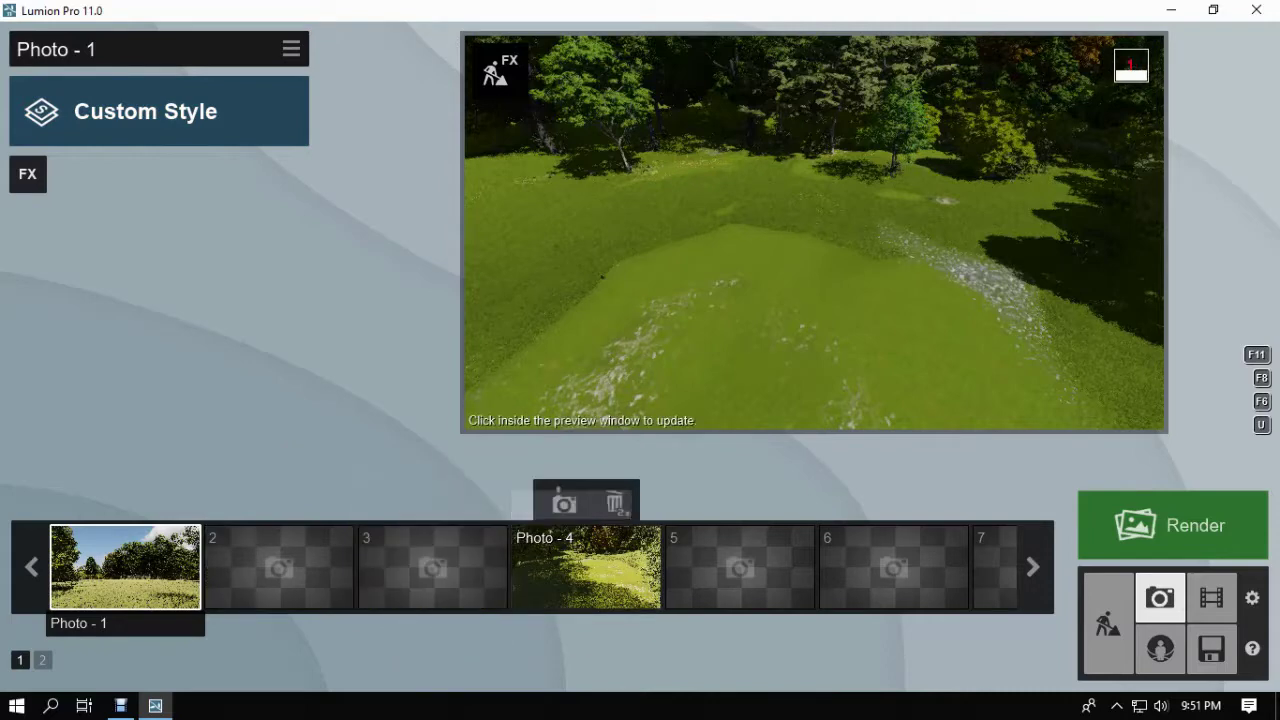
double_click(615, 502)
Place the first imported house model from the model library on the grass clearing in build mode.
click(1107, 624)
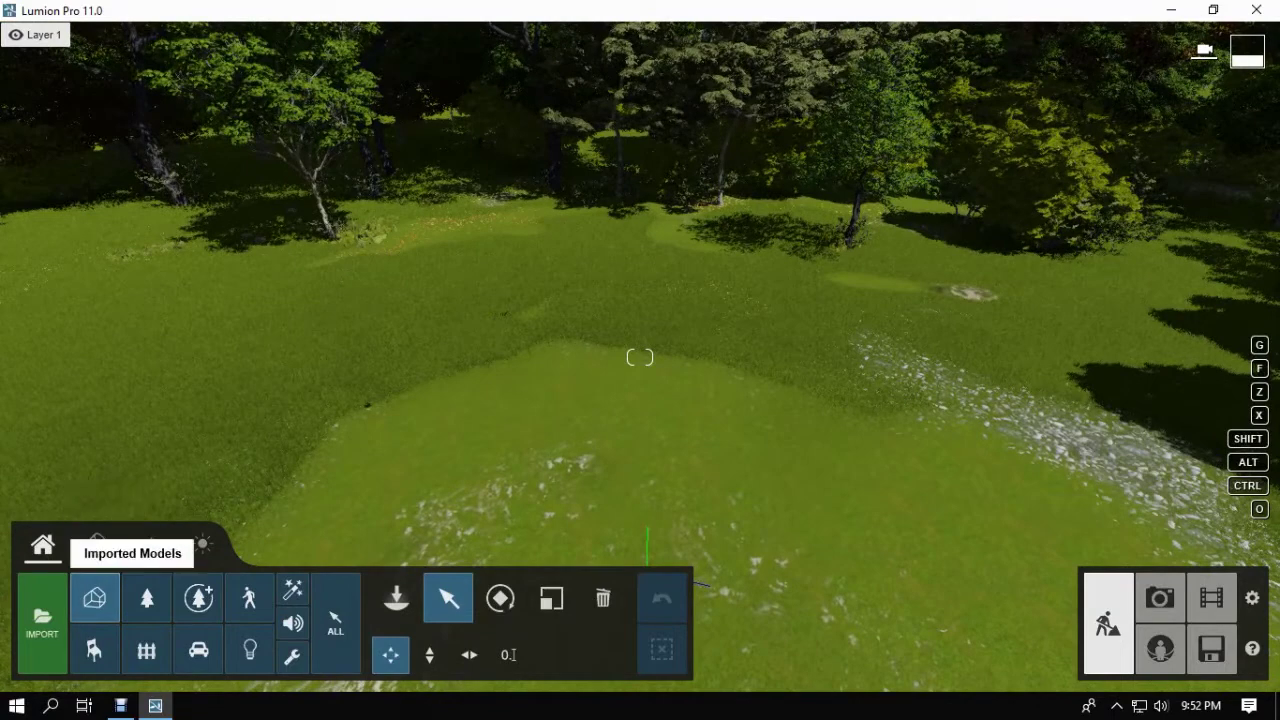
click(95, 597)
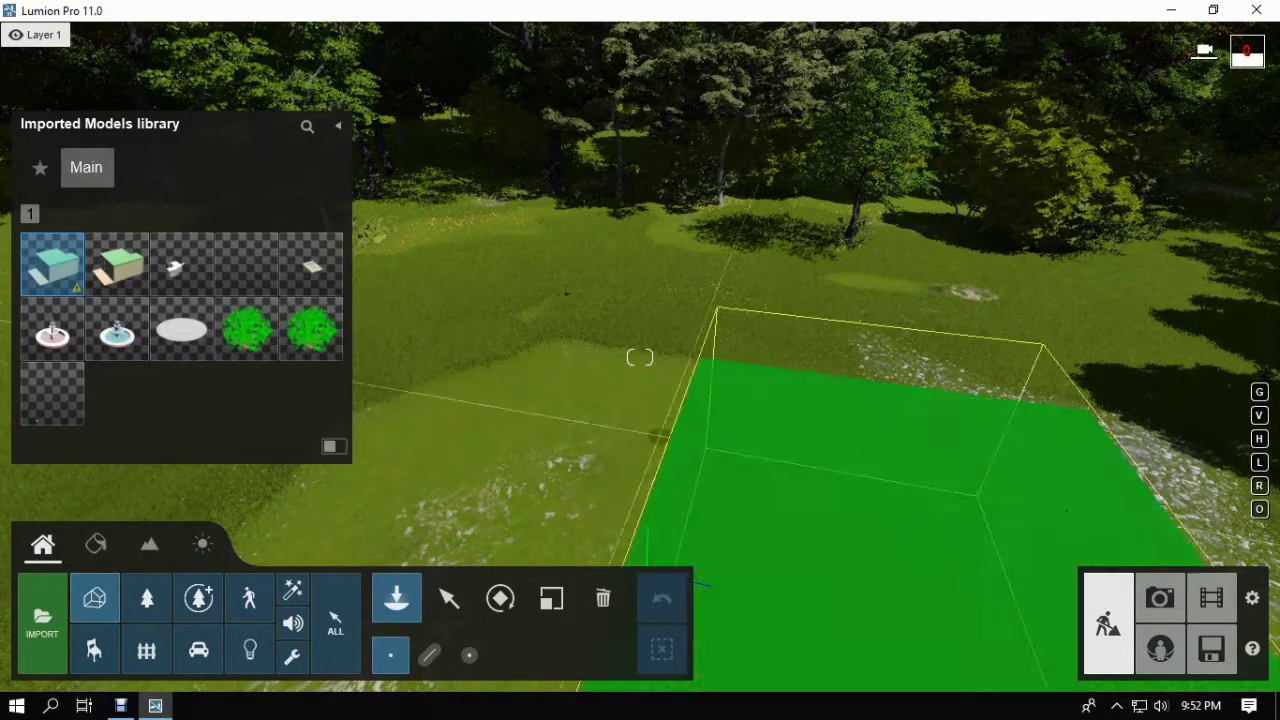
click(640, 357)
right_drag(640, 357, 805, 360)
key(a)
key(w)
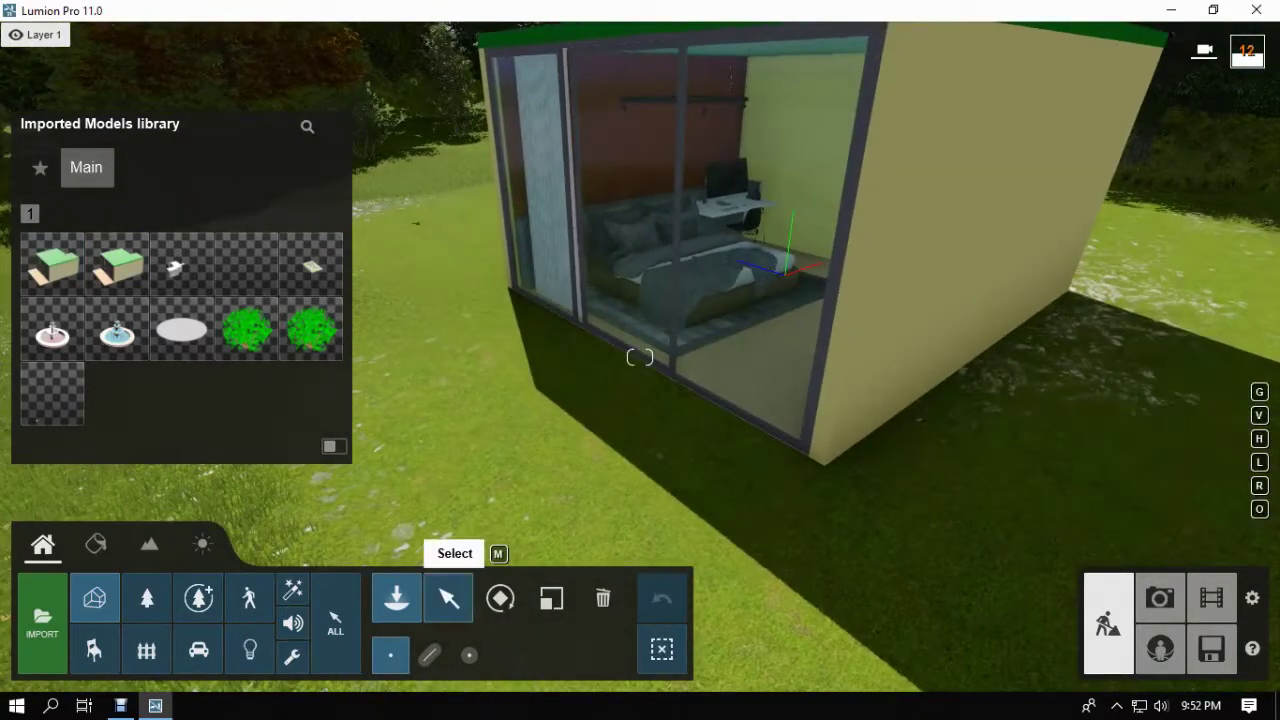
Select the placed bedroom model and raise it about 0.2 m so its front deck clears the grass.
click(448, 598)
drag(705, 397, 795, 300)
key(w)
right_drag(795, 300, 850, 295)
click(430, 655)
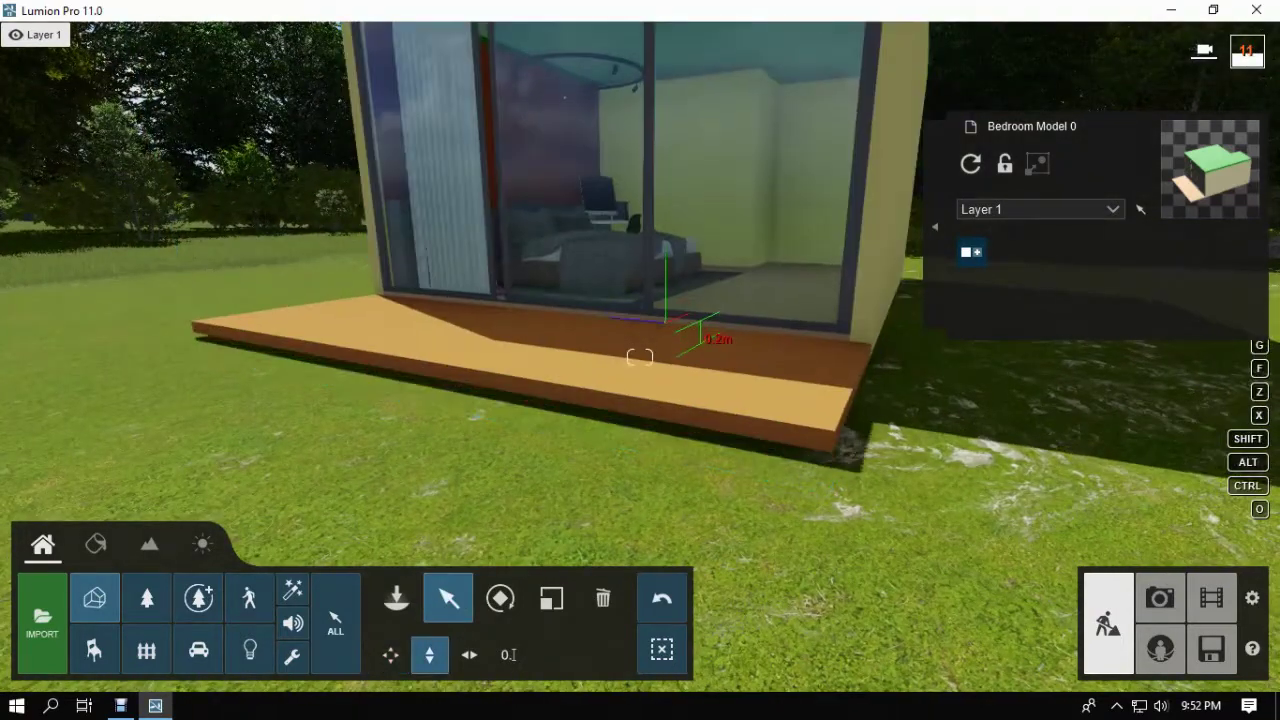
drag(700, 340, 700, 335)
Frame the bed, desk and window wall from inside the room and store the view in Photo - 1.
key(w)
key(s)
right_drag(754, 300, 640, 300)
key(w)
right_drag(640, 357, 719, 339)
key(q)
key(s)
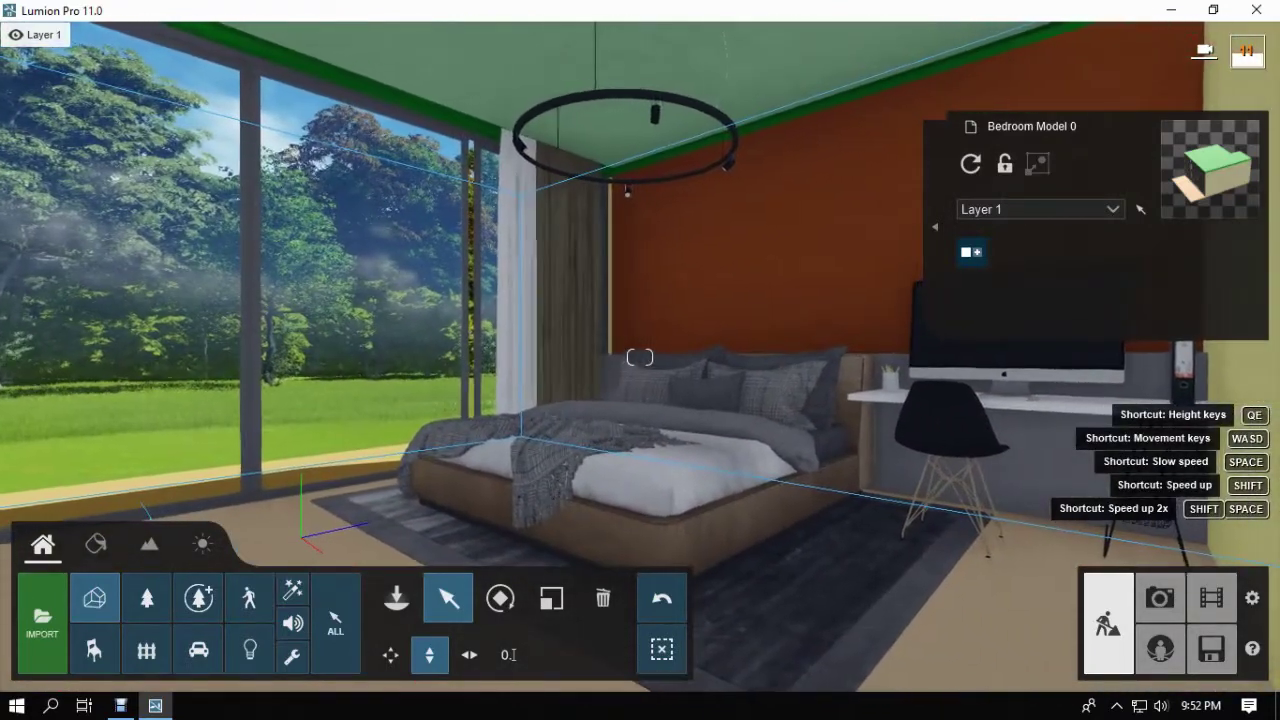
click(1160, 598)
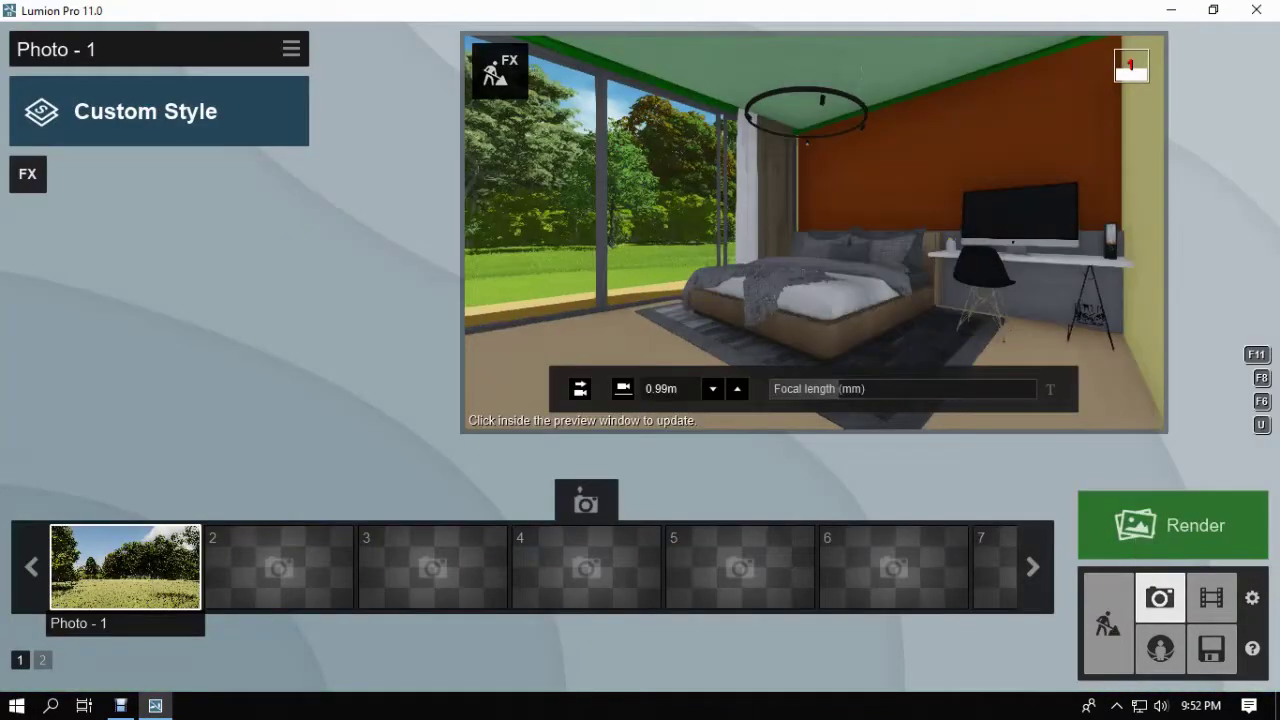
click(103, 502)
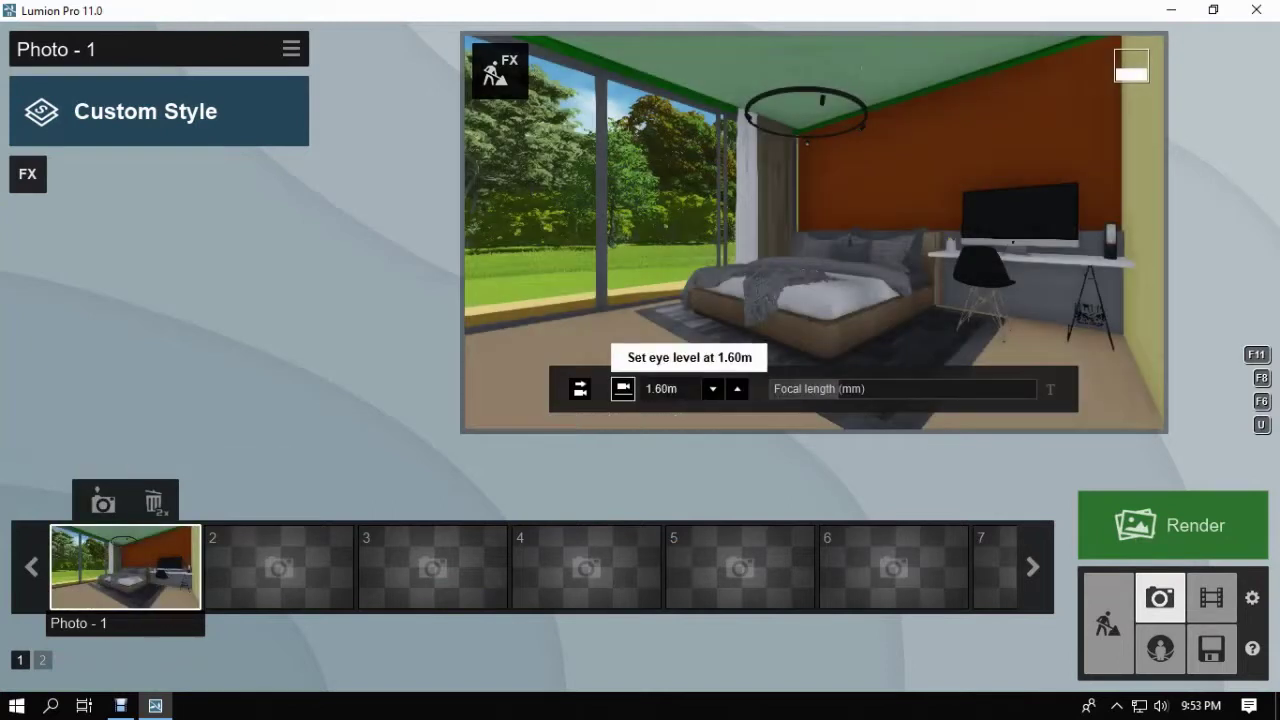
Add the 2-Point Perspective effect to Photo - 1.
click(28, 174)
click(735, 195)
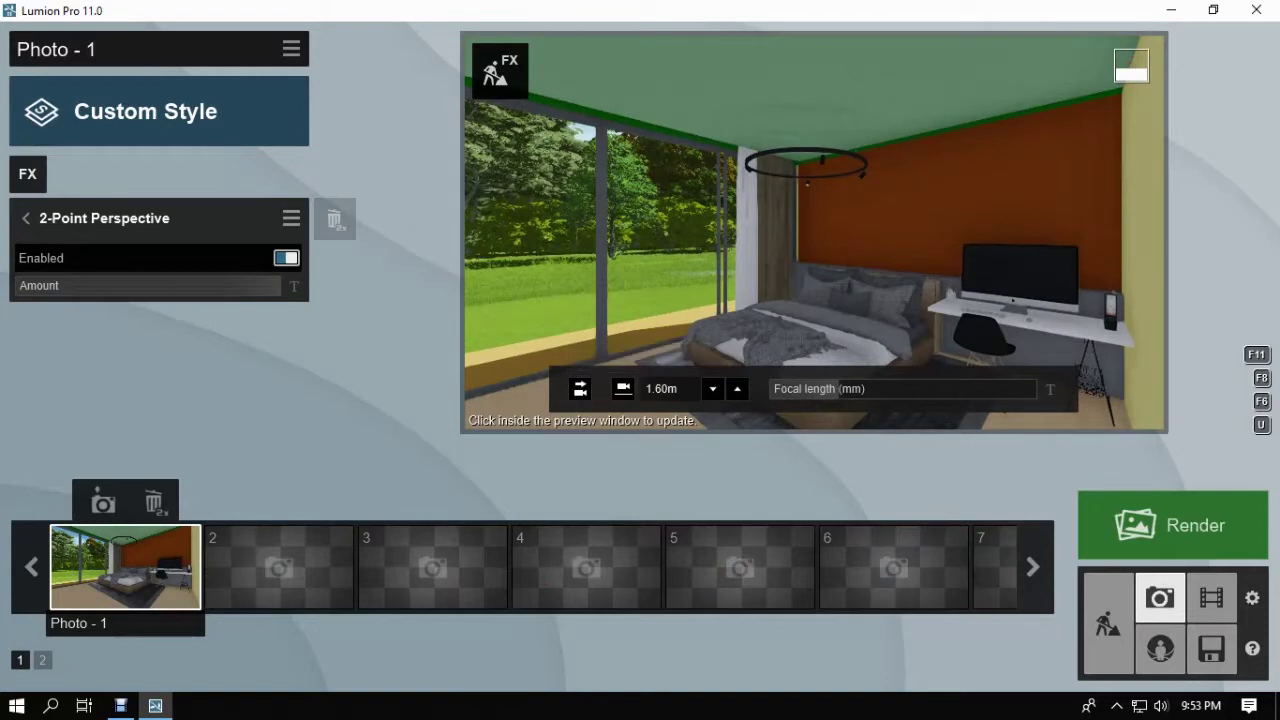
key(e)
right_drag(814, 234, 793, 208)
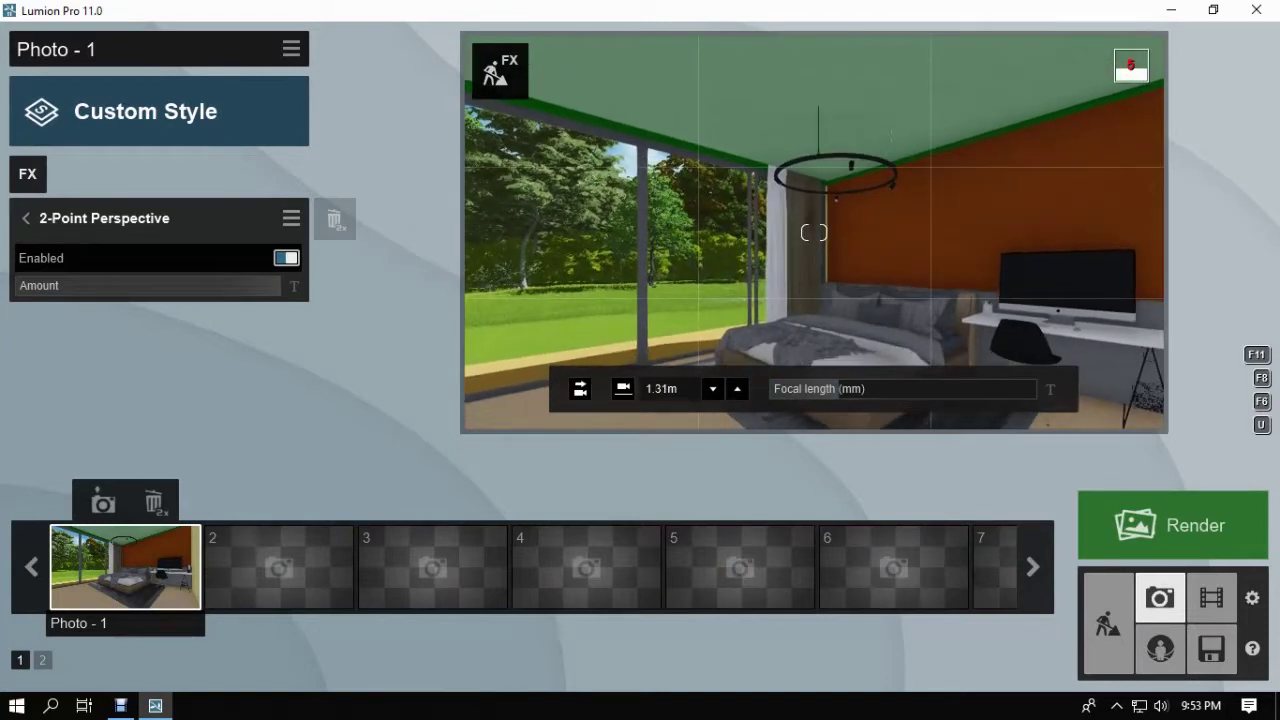
Reframe the bedroom photo camera and set the focal length to 23.9 mm.
key(d)
key(a)
right_drag(814, 232, 772, 232)
key(e)
key(s)
drag(840, 389, 865, 389)
key(s)
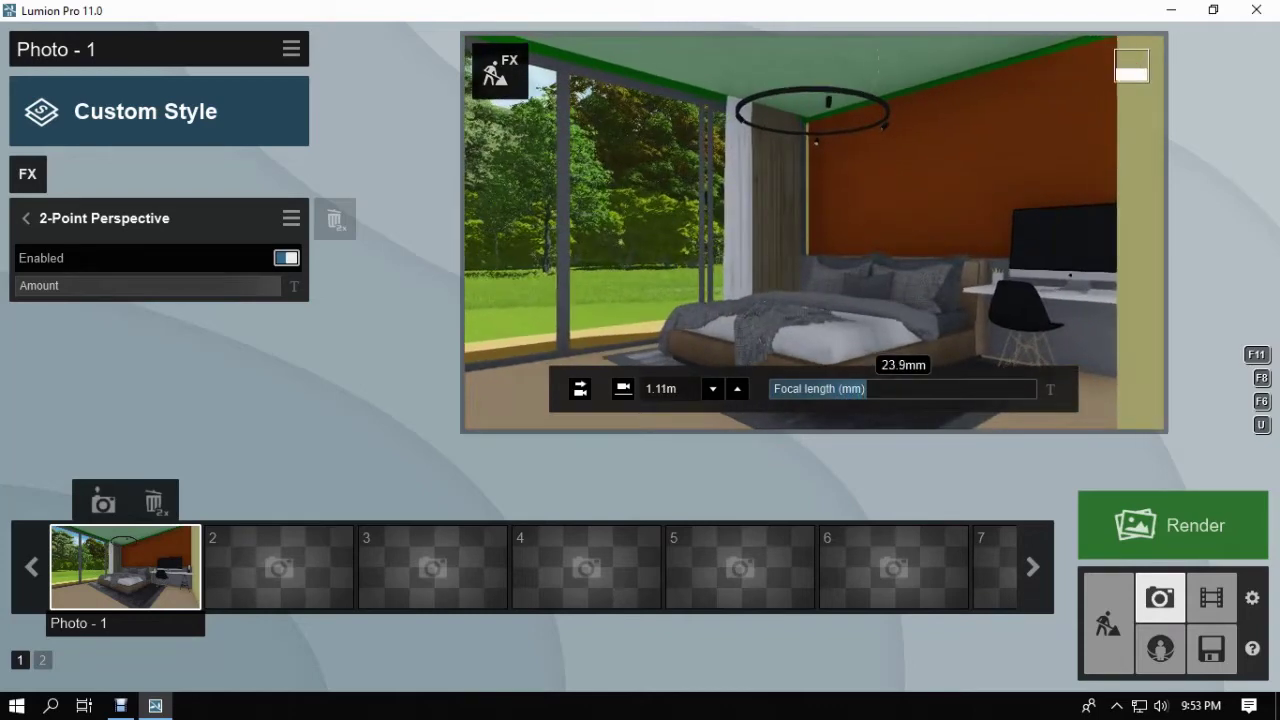
Tighten the framing on the bed and desk with a 32.0 mm focal length.
right_drag(814, 232, 826, 236)
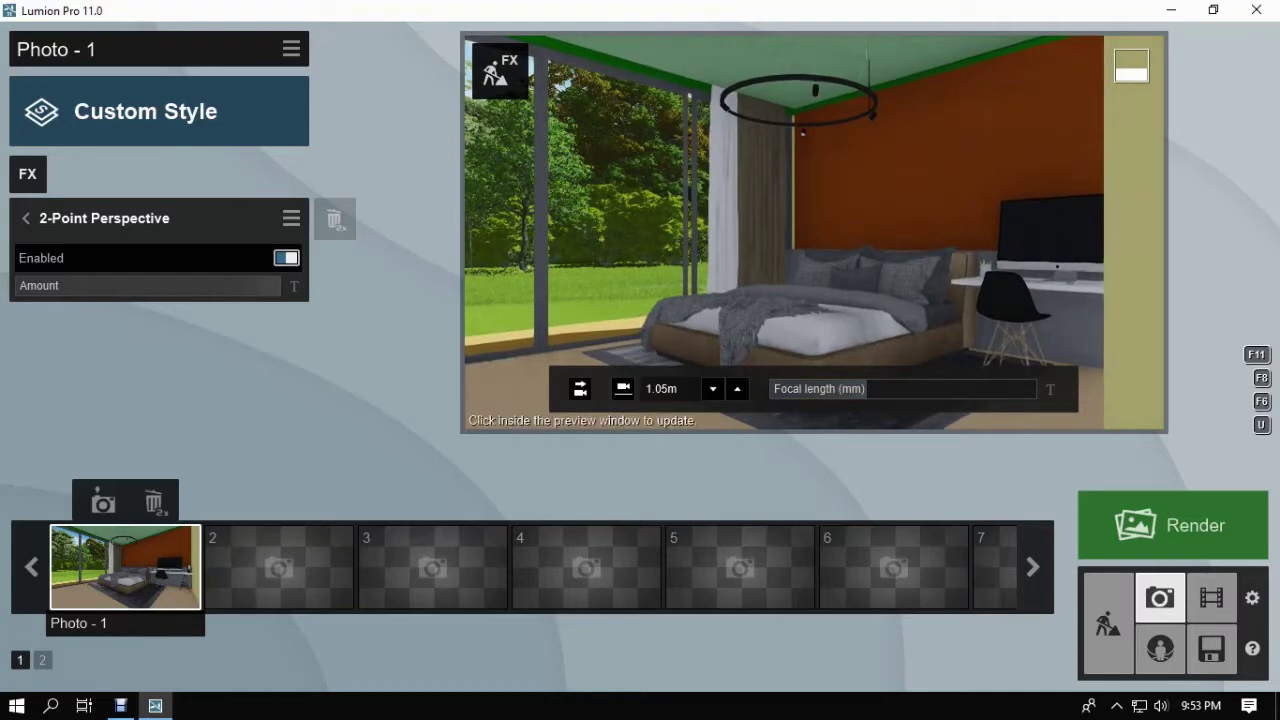
drag(863, 389, 873, 389)
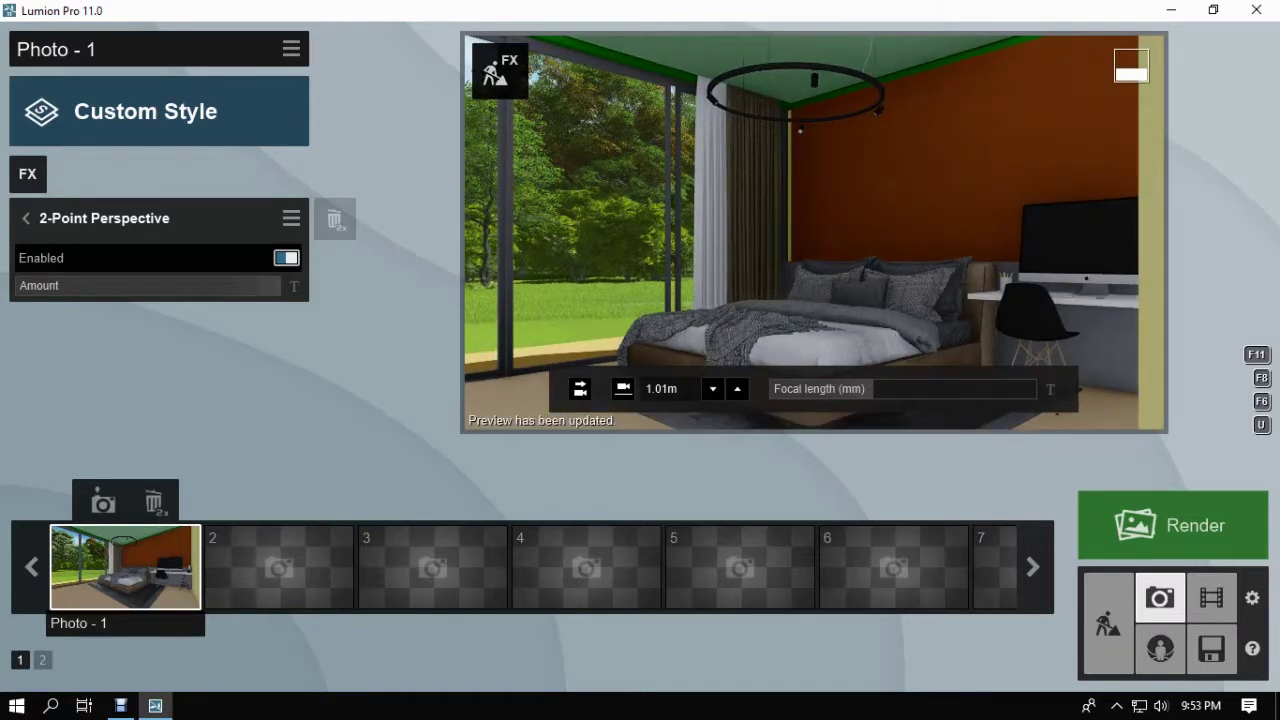
key(d)
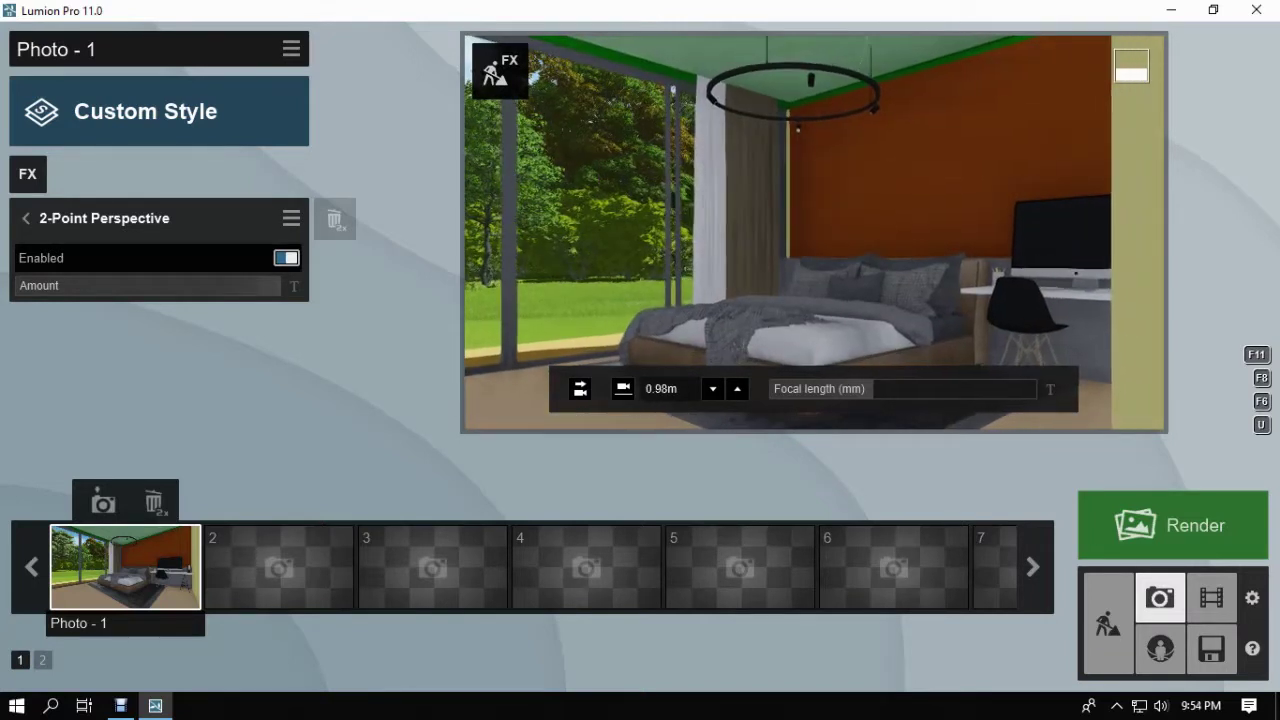
drag(873, 389, 882, 389)
right_drag(814, 232, 798, 228)
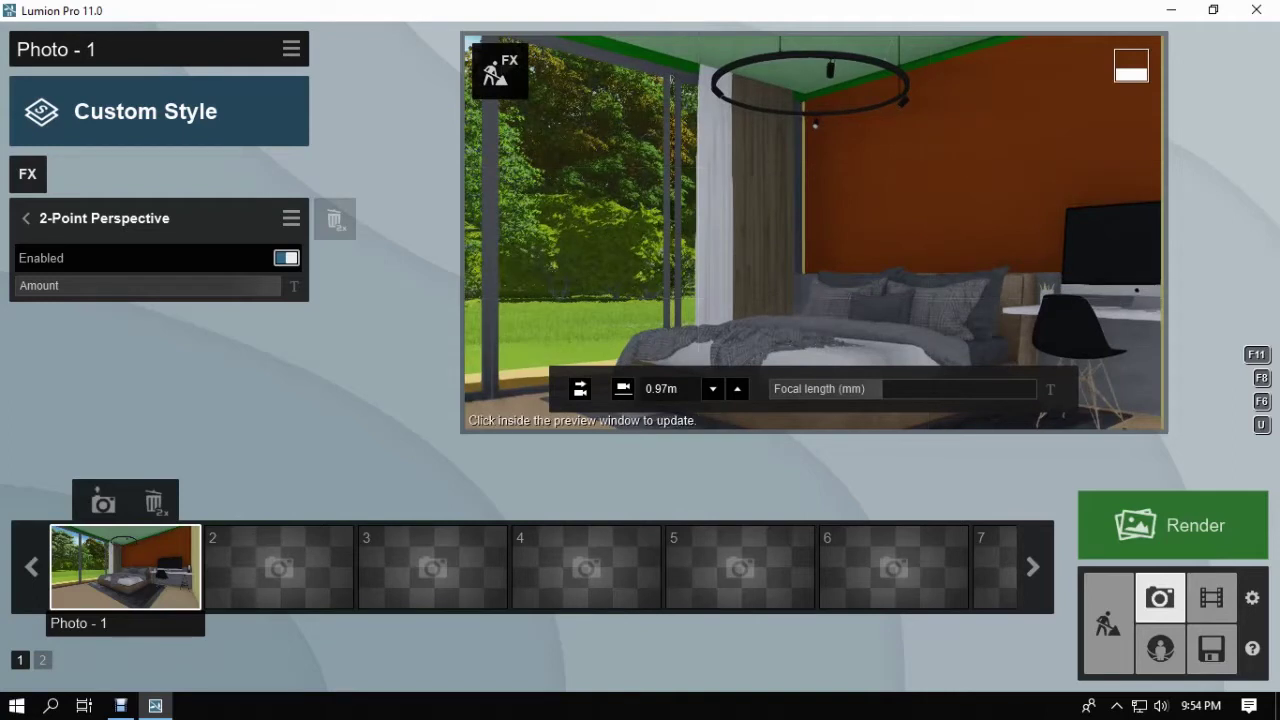
key(s)
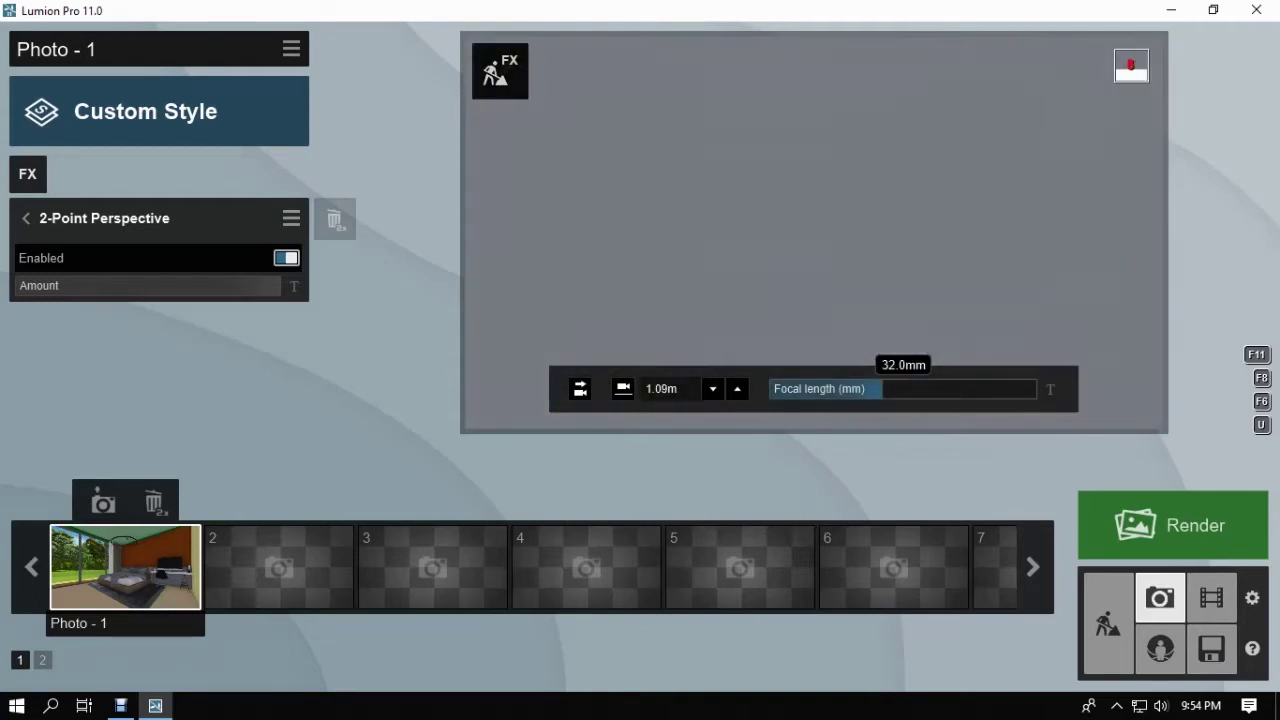
key(d)
Set the focal length to 29.9 mm and the camera height to 0.98 m, and store the view in Photo - 1.
drag(882, 389, 881, 389)
right_drag(814, 238, 813, 230)
key(e)
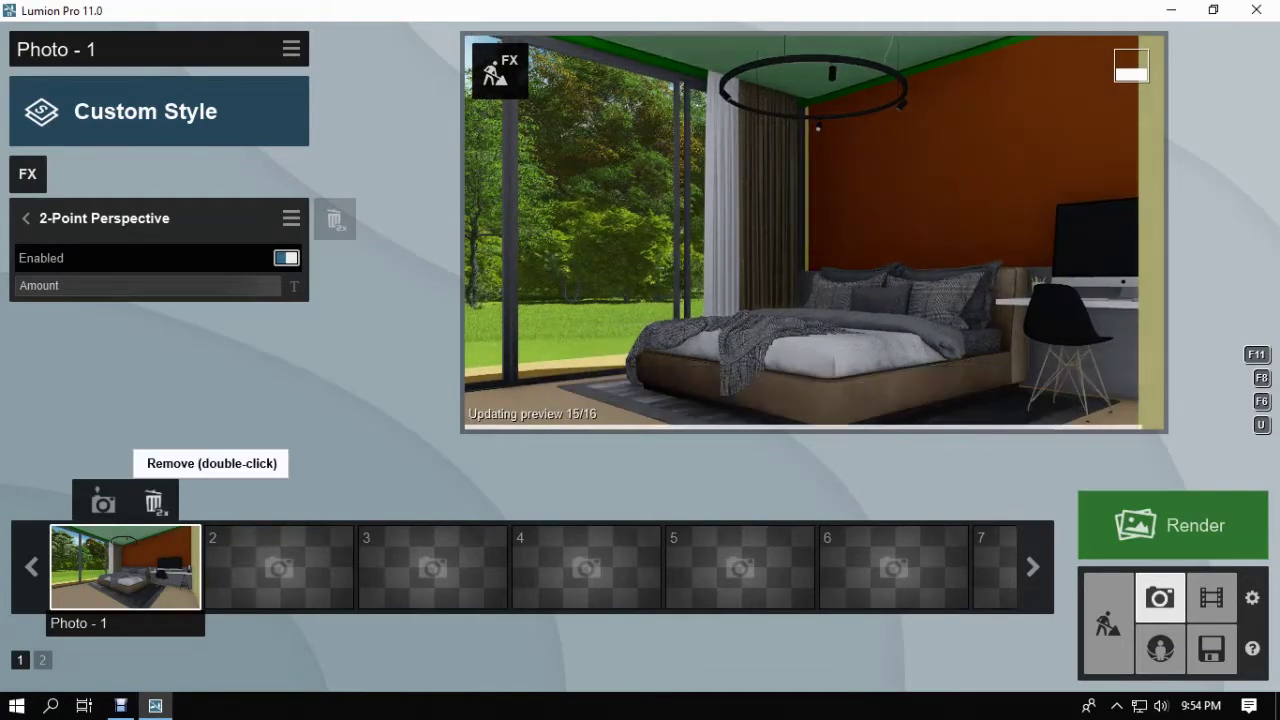
key(q)
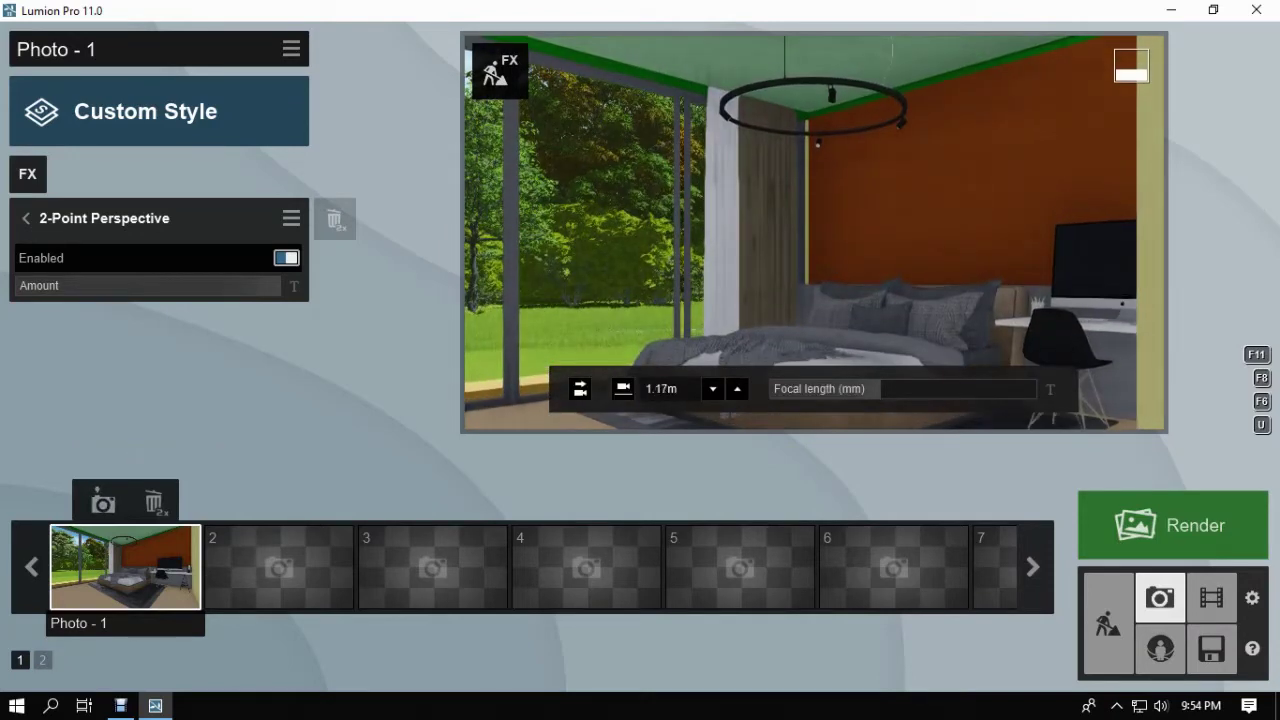
drag(881, 389, 878, 389)
key(e)
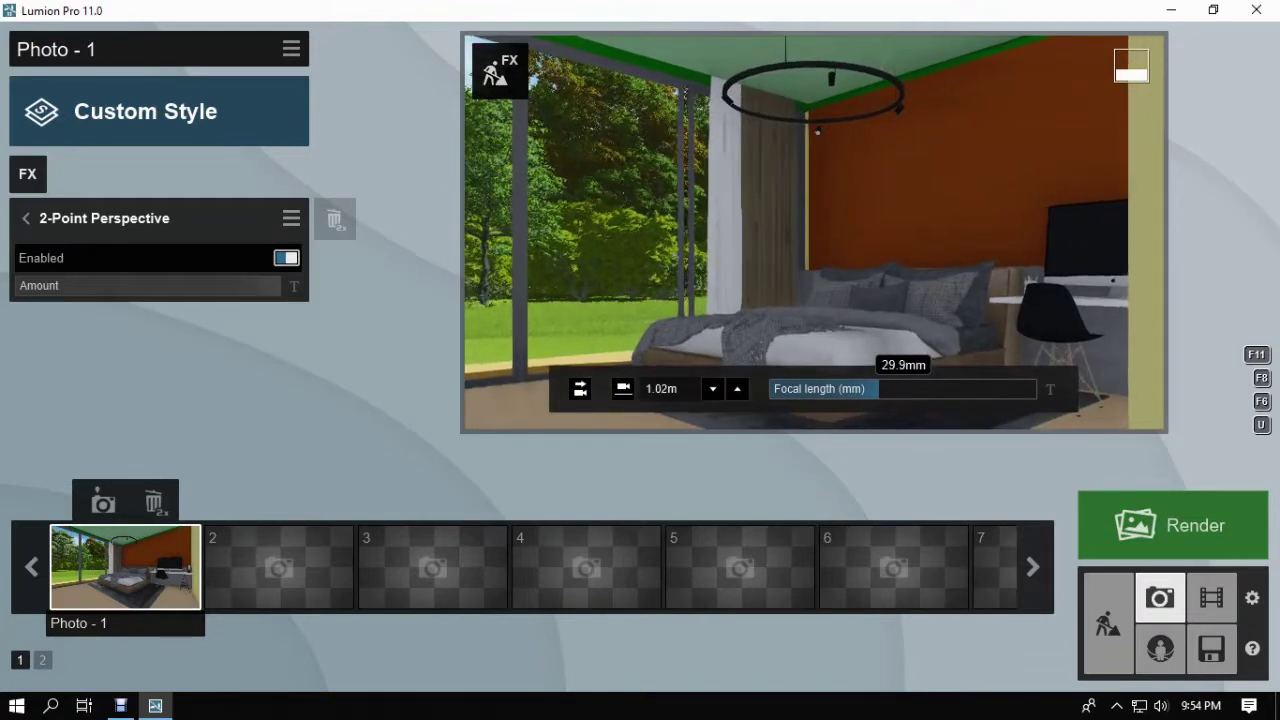
key(e)
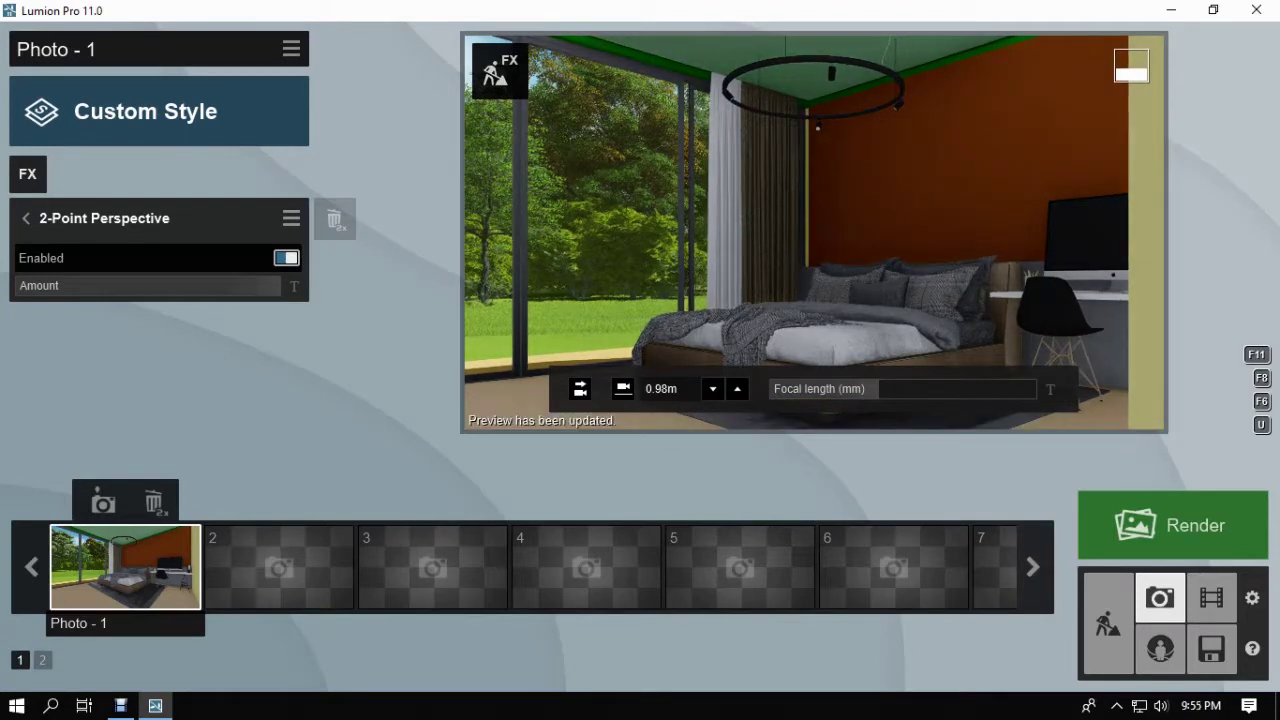
click(103, 503)
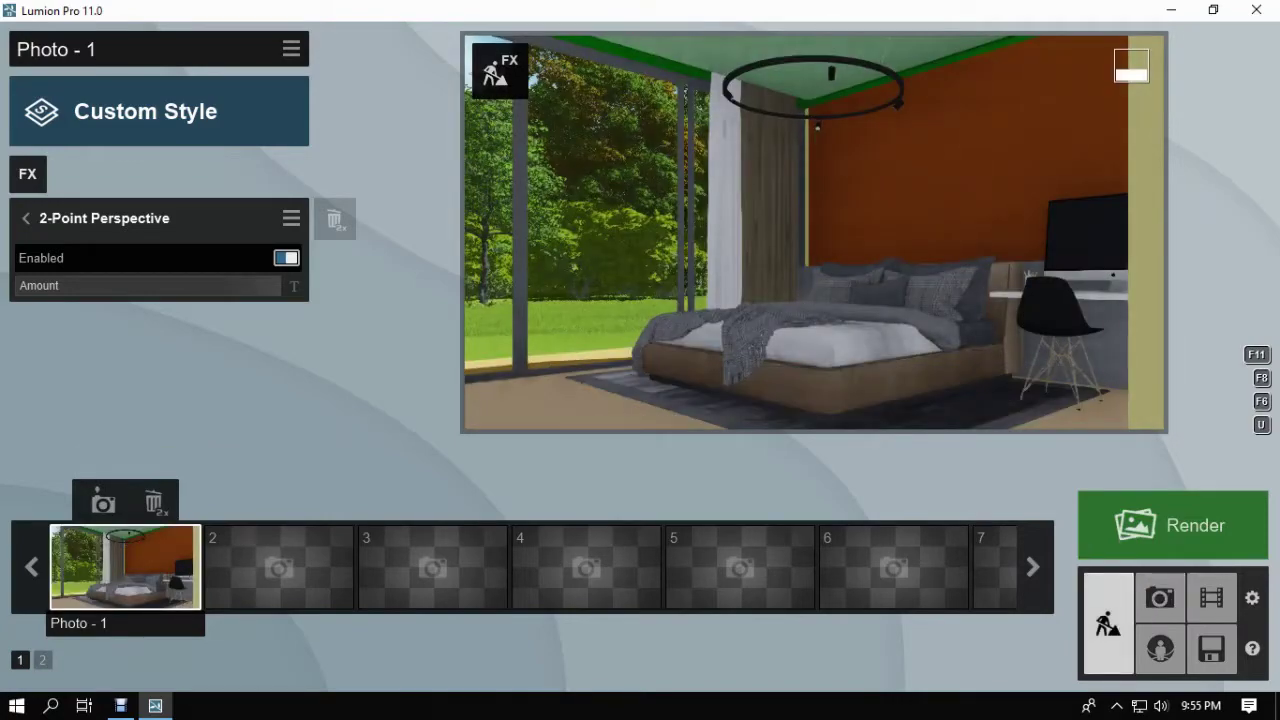
Return to build mode and open the front deck's material, 0040_Peru, for editing.
click(1108, 623)
key(s)
right_drag(640, 357, 600, 400)
key(w)
key(e)
right_drag(640, 357, 740, 335)
key(a)
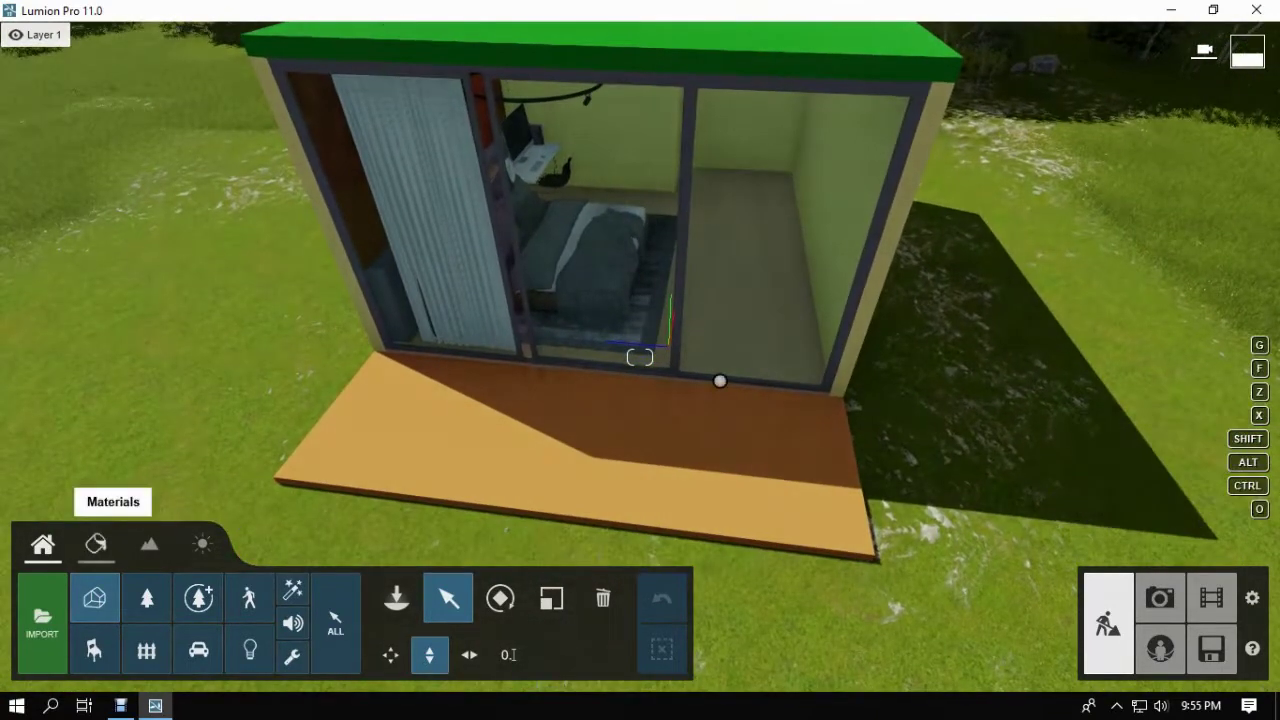
click(96, 543)
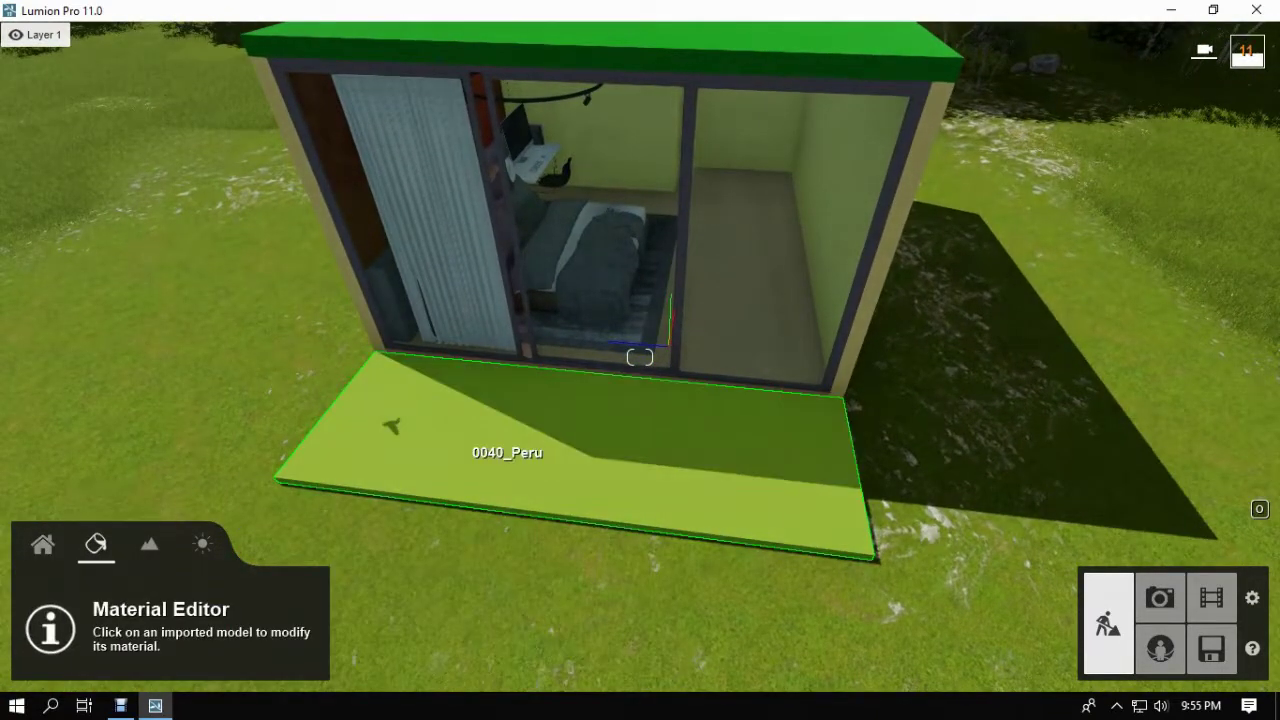
click(390, 425)
Apply the outdoor wood material Polii Wood Flooring 06 3k to the front deck and open its settings.
click(186, 61)
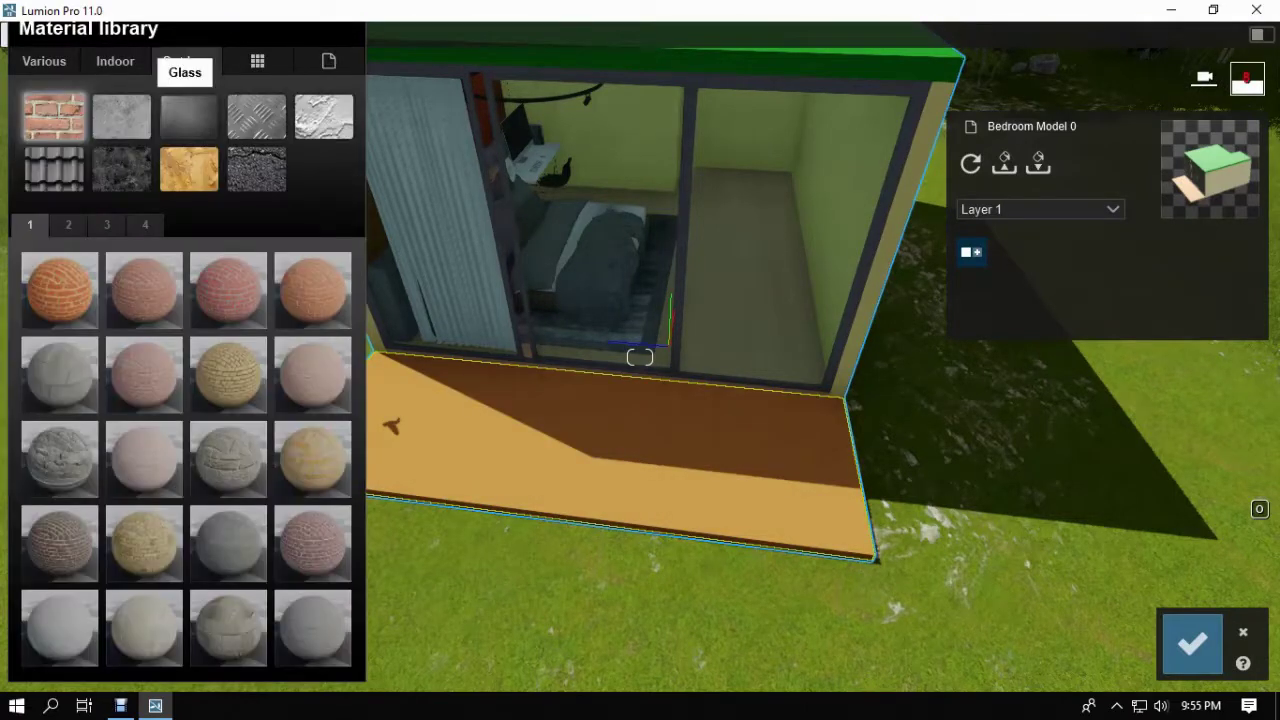
click(189, 169)
key(w)
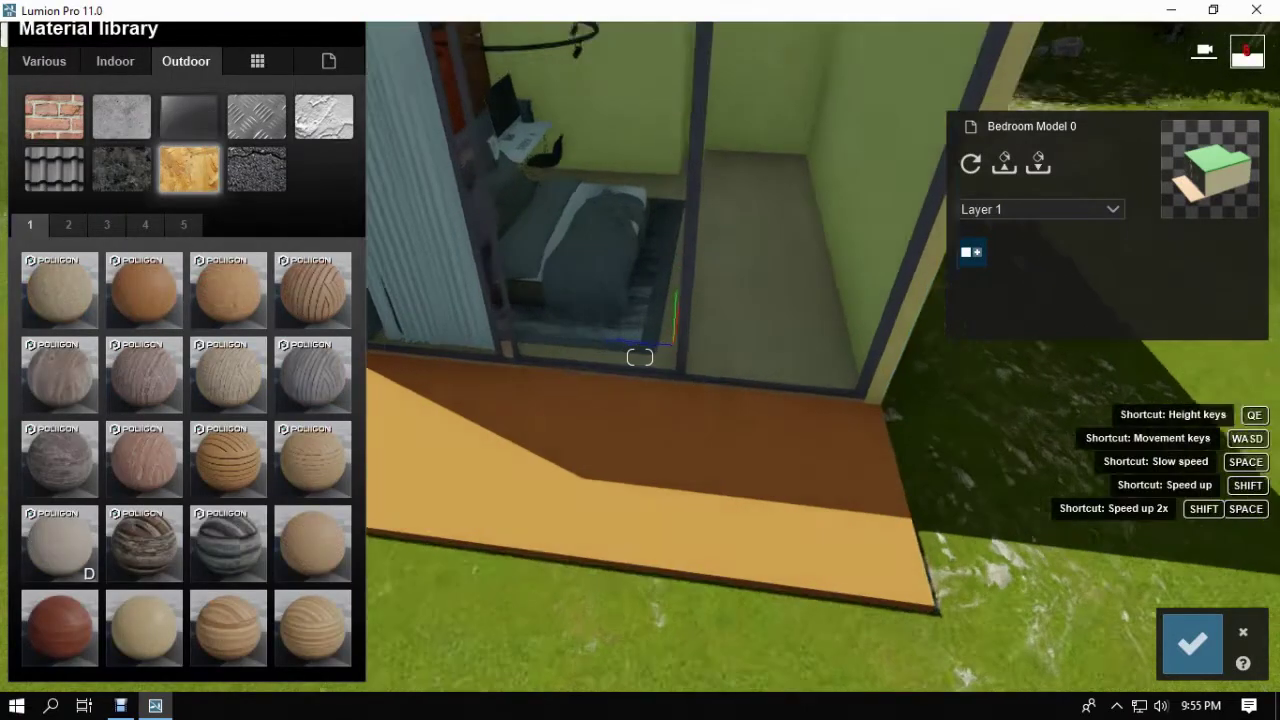
key(e)
key(q)
click(312, 290)
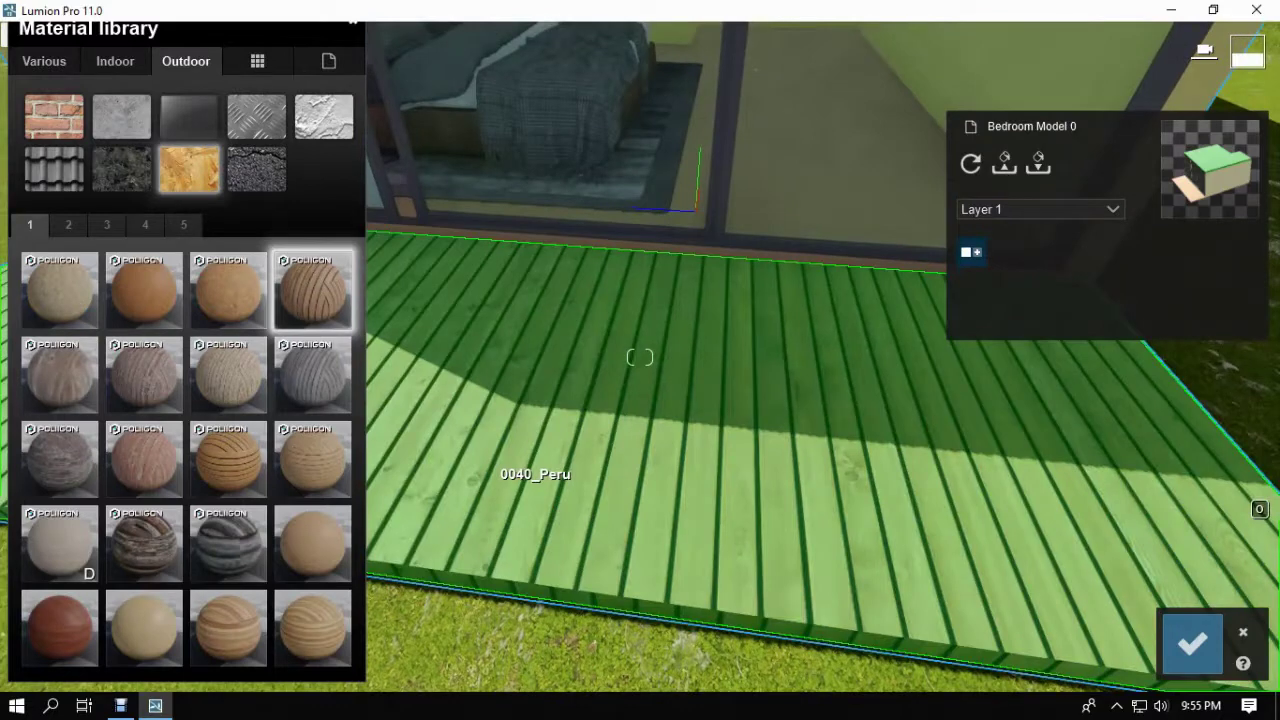
click(1192, 643)
click(560, 443)
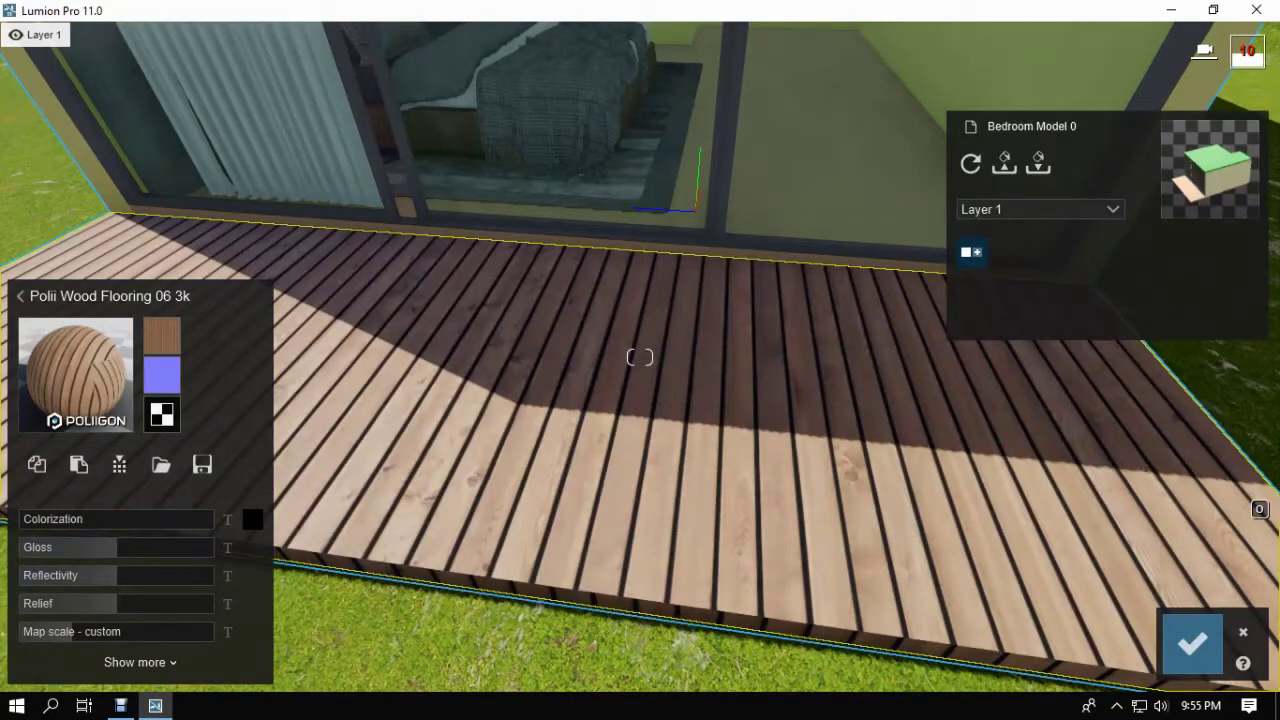
Rotate the deck's wood texture by its pitch so the planks run parallel to the glass front, and save the material.
click(137, 661)
drag(32, 576, 71, 576)
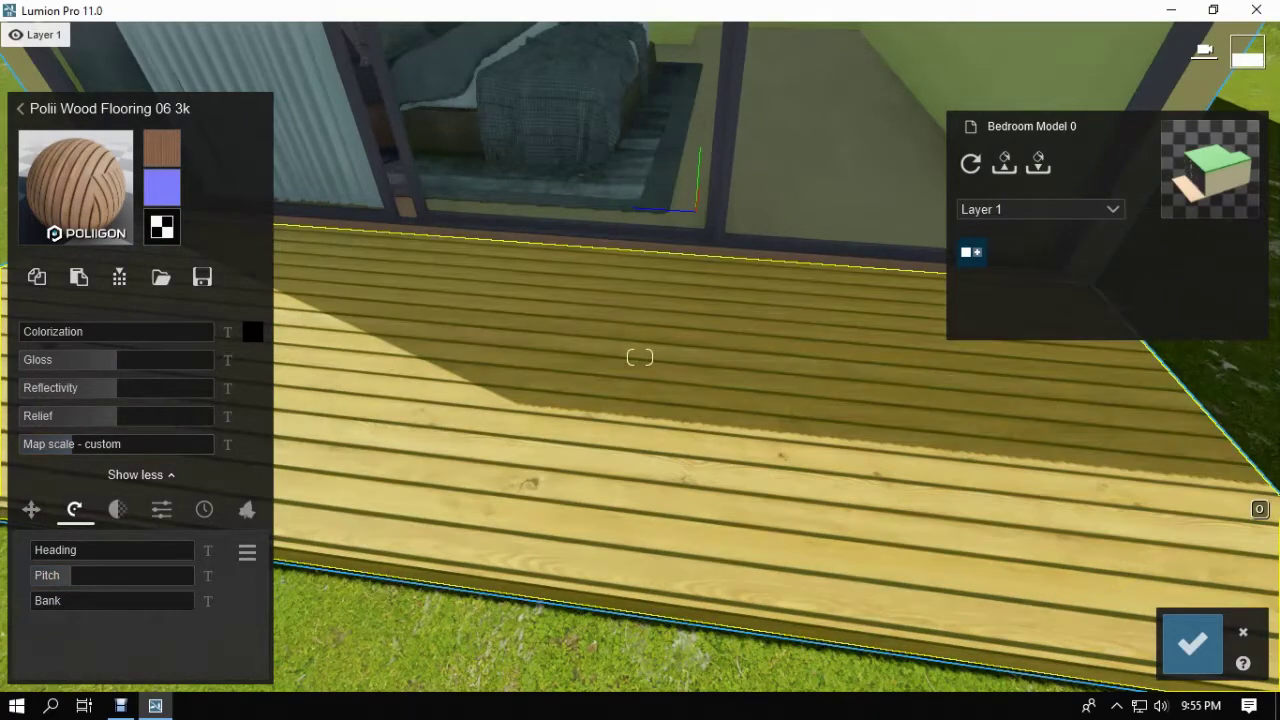
click(1192, 644)
Enter the bedroom and open the wall material 0047_Khaki beside the desk for editing.
key(w)
right_drag(640, 357, 640, 190)
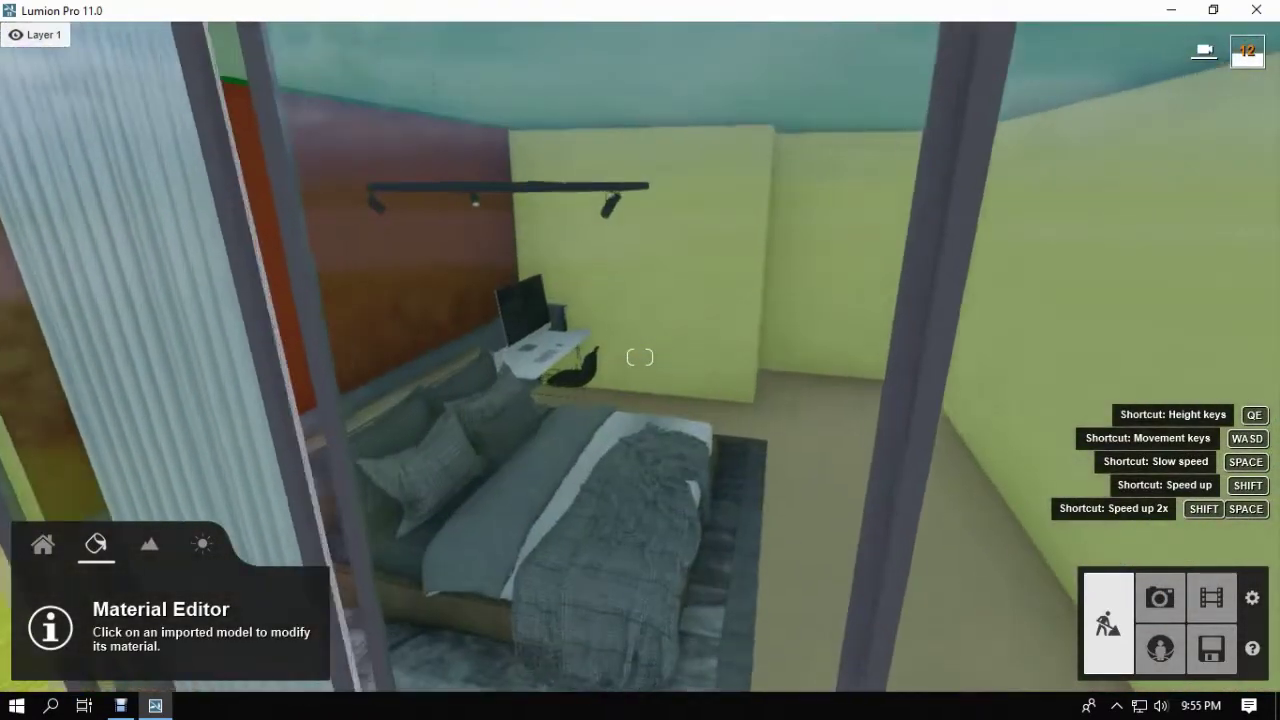
key(w)
right_drag(640, 357, 550, 360)
click(909, 248)
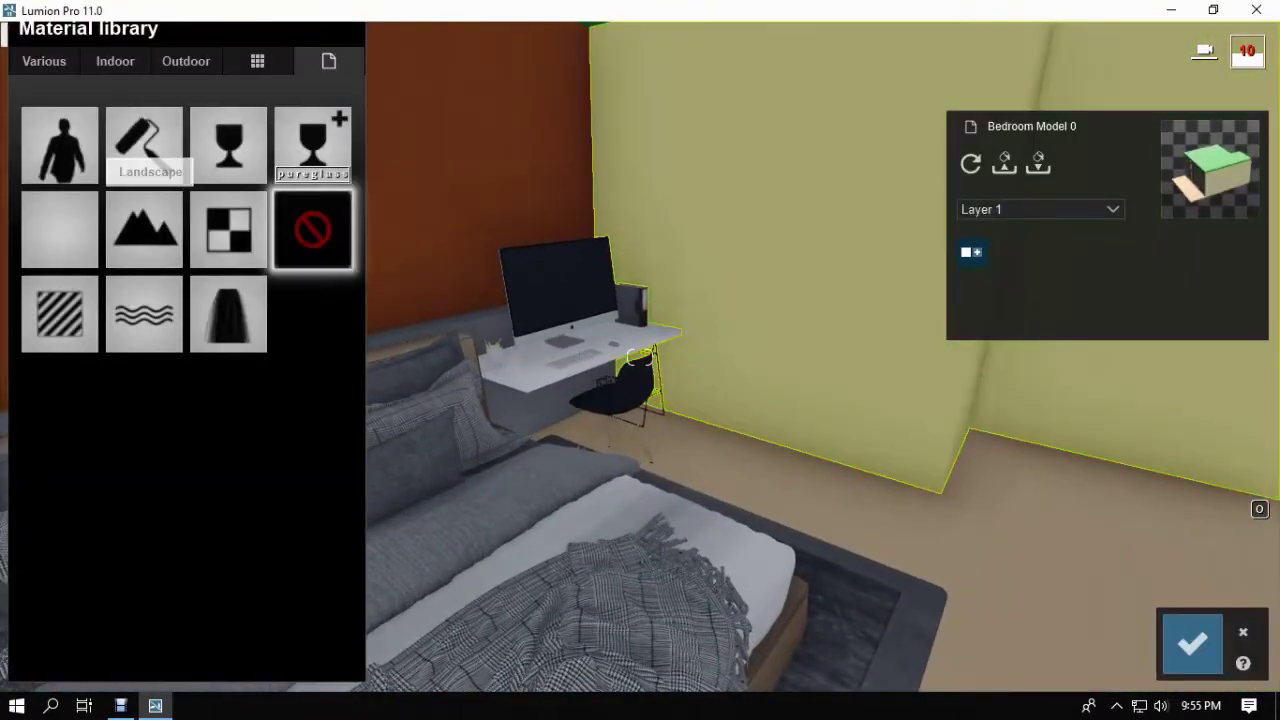
Try two plain outdoor concrete materials from the first page of the library on the desk-side wall.
click(186, 61)
click(121, 115)
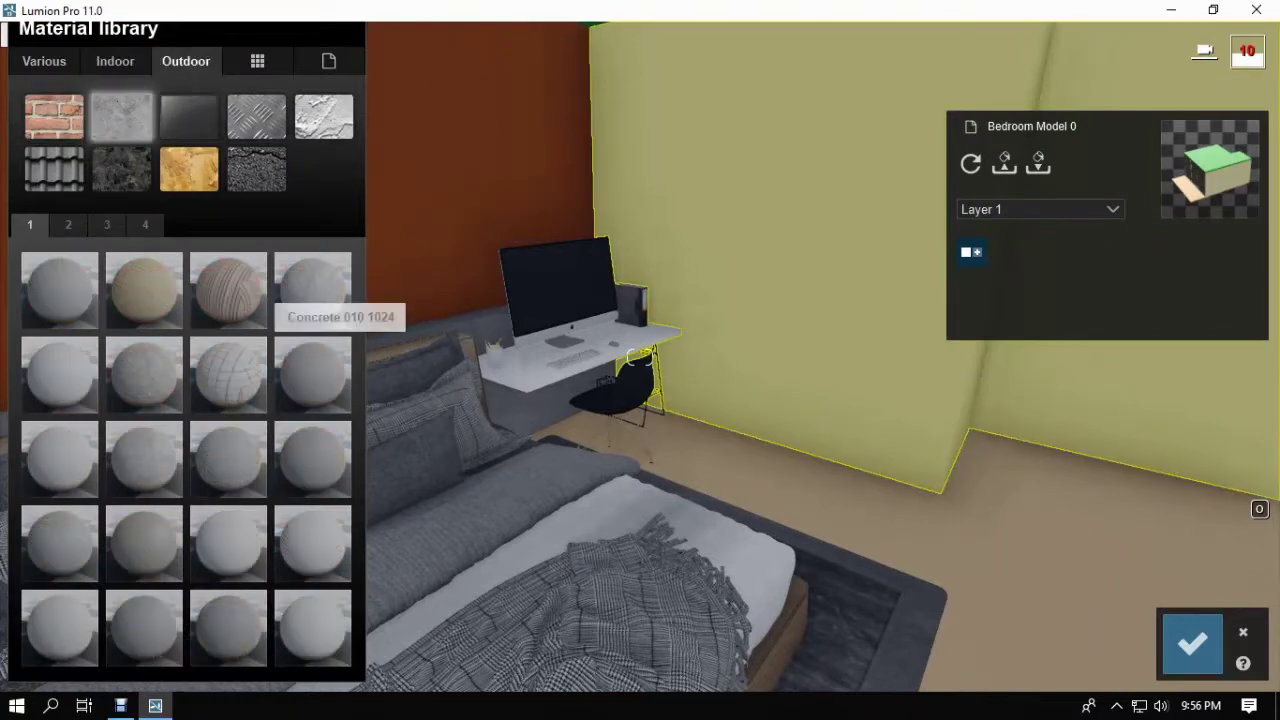
click(312, 543)
key(w)
right_drag(640, 357, 760, 320)
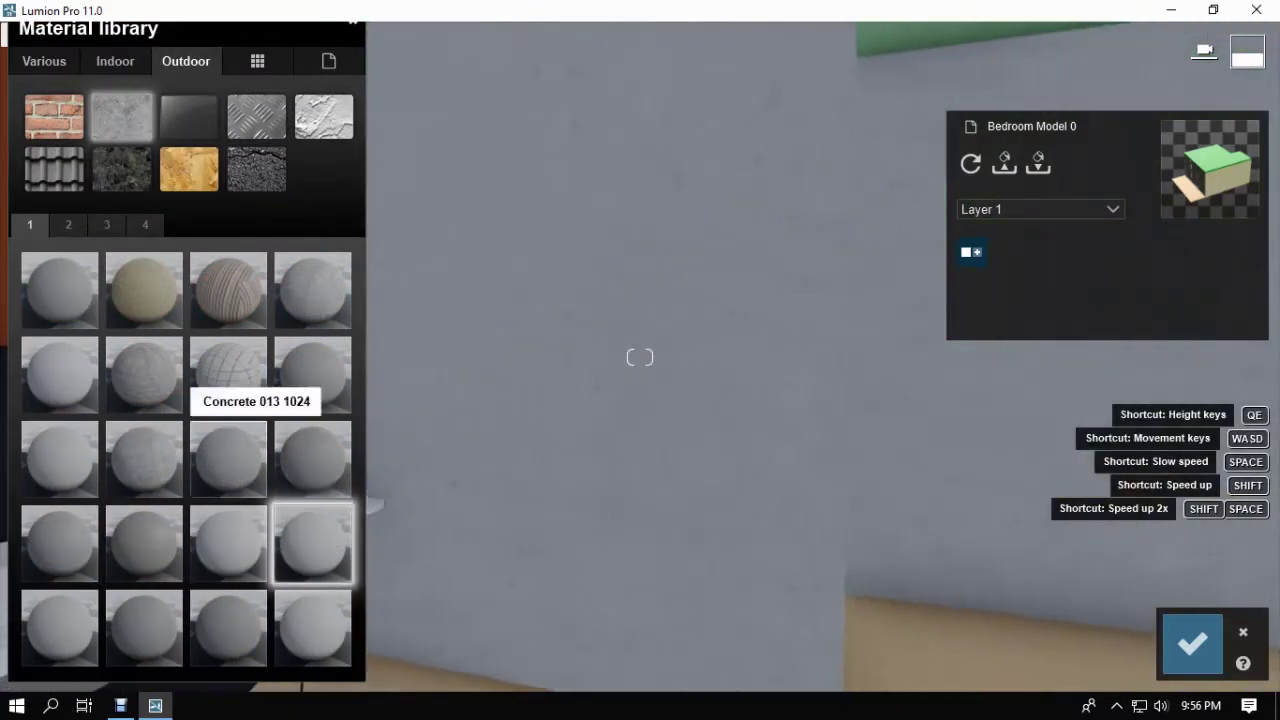
click(228, 543)
key(s)
right_drag(690, 357, 600, 357)
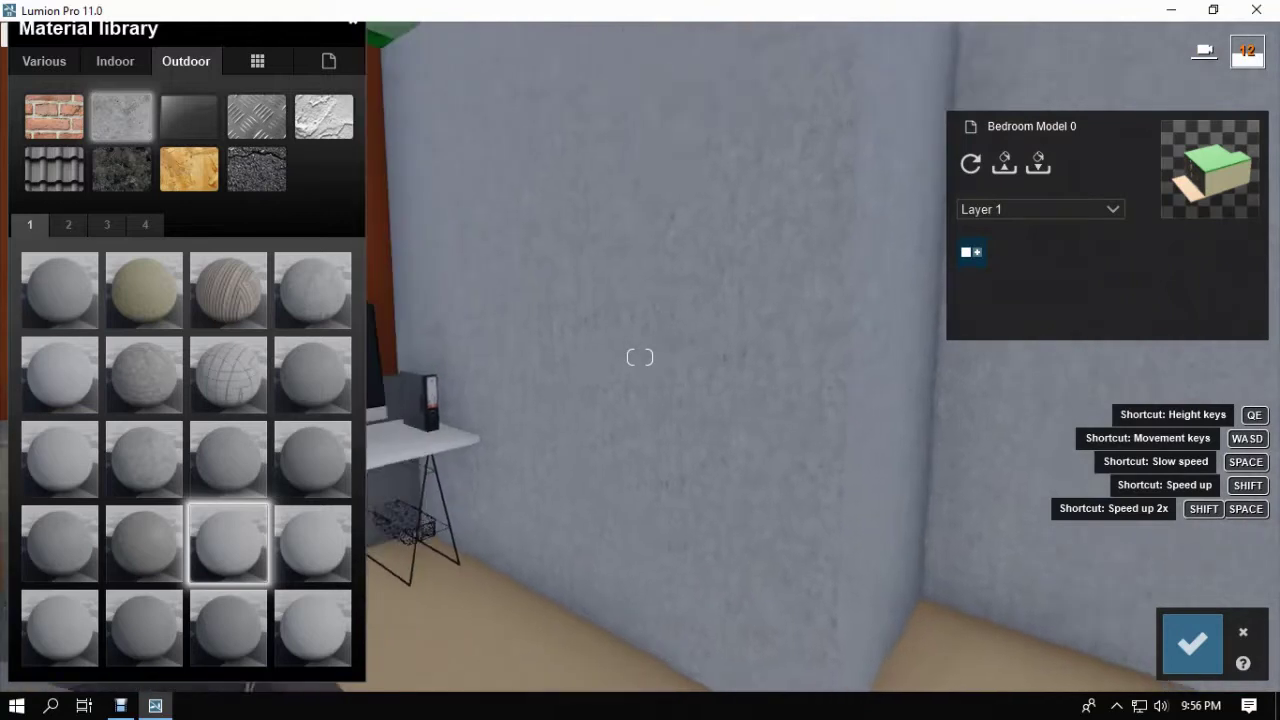
right_drag(90, 372, 60, 372)
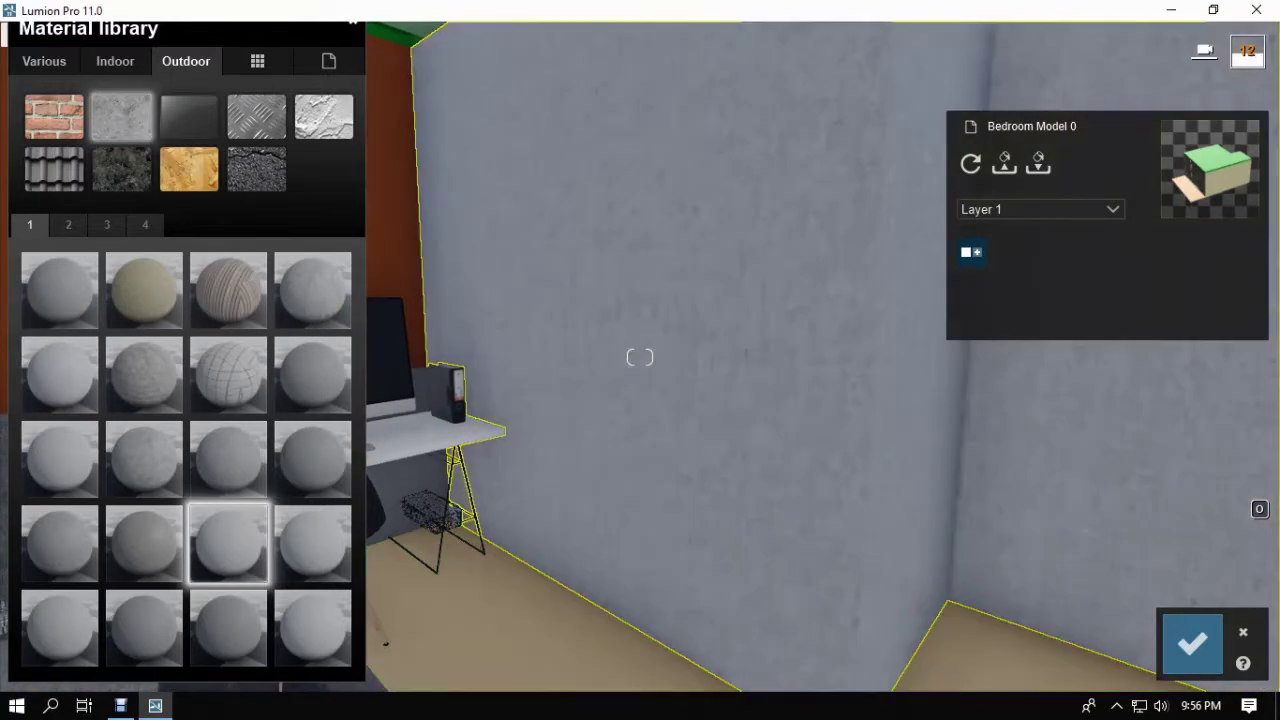
Try the first three formwork concretes from the second page of outdoor concretes on the wall.
click(68, 224)
click(229, 289)
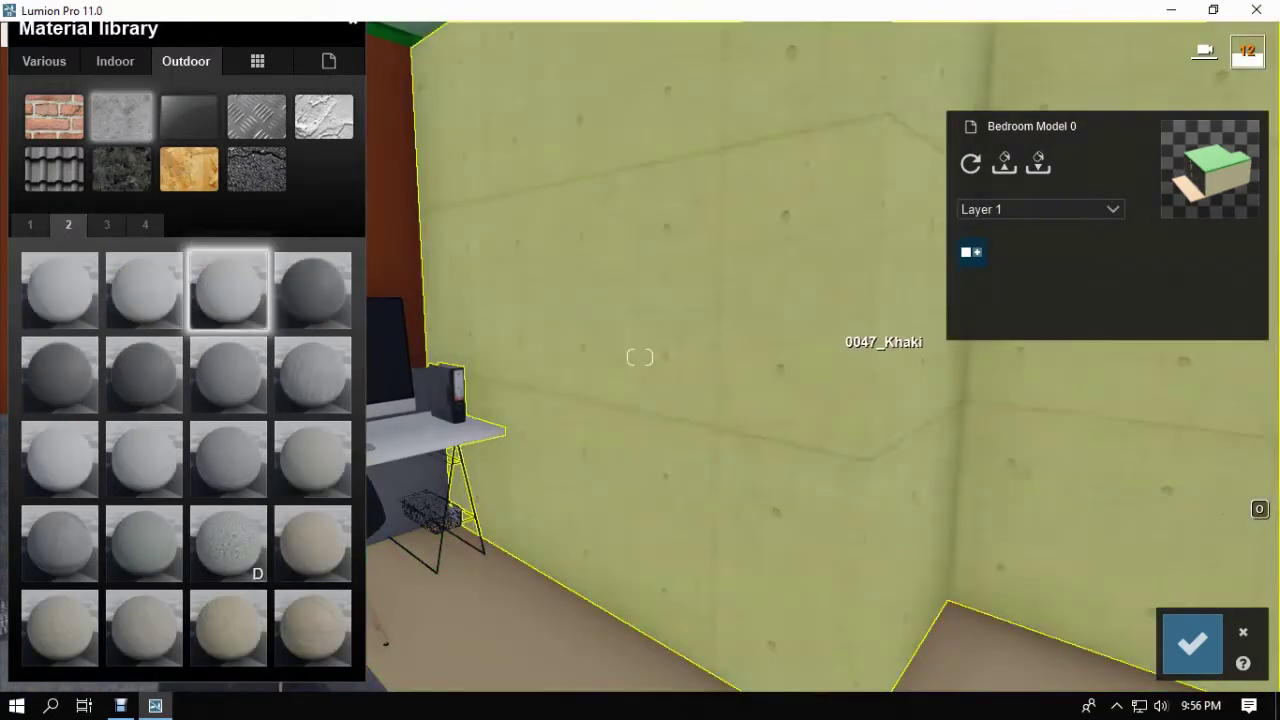
click(144, 290)
click(60, 290)
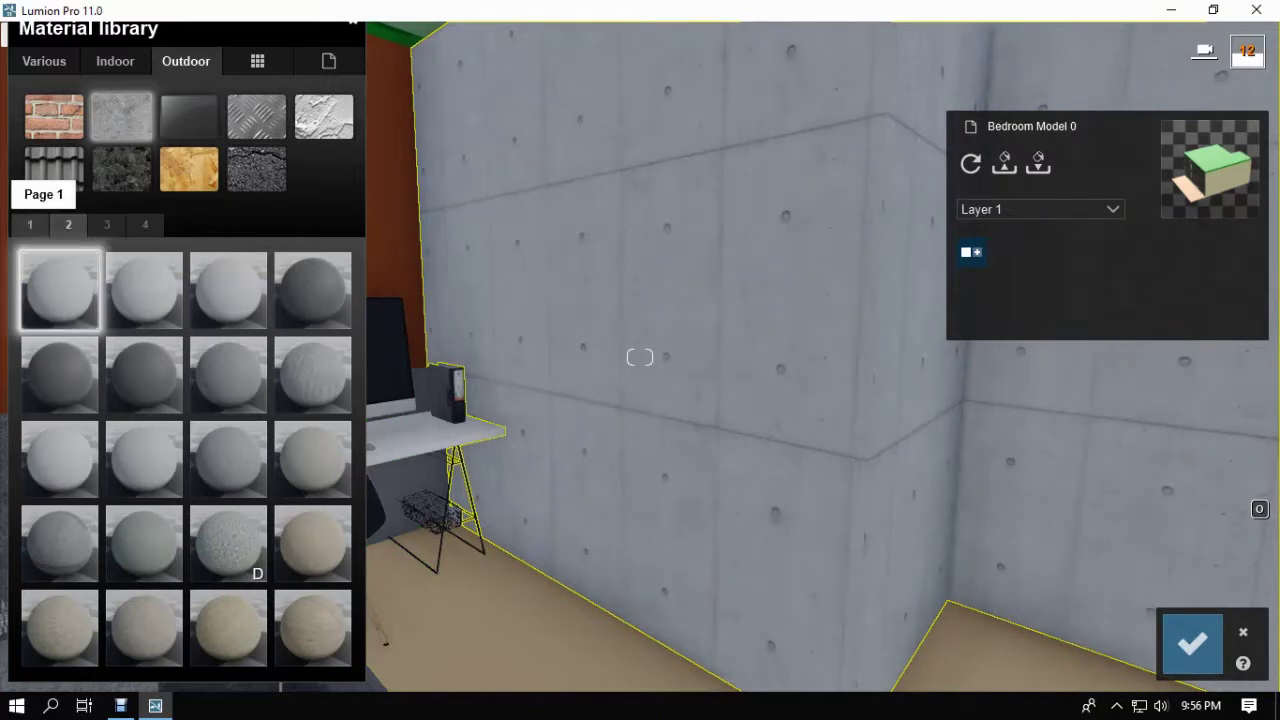
click(30, 225)
click(324, 116)
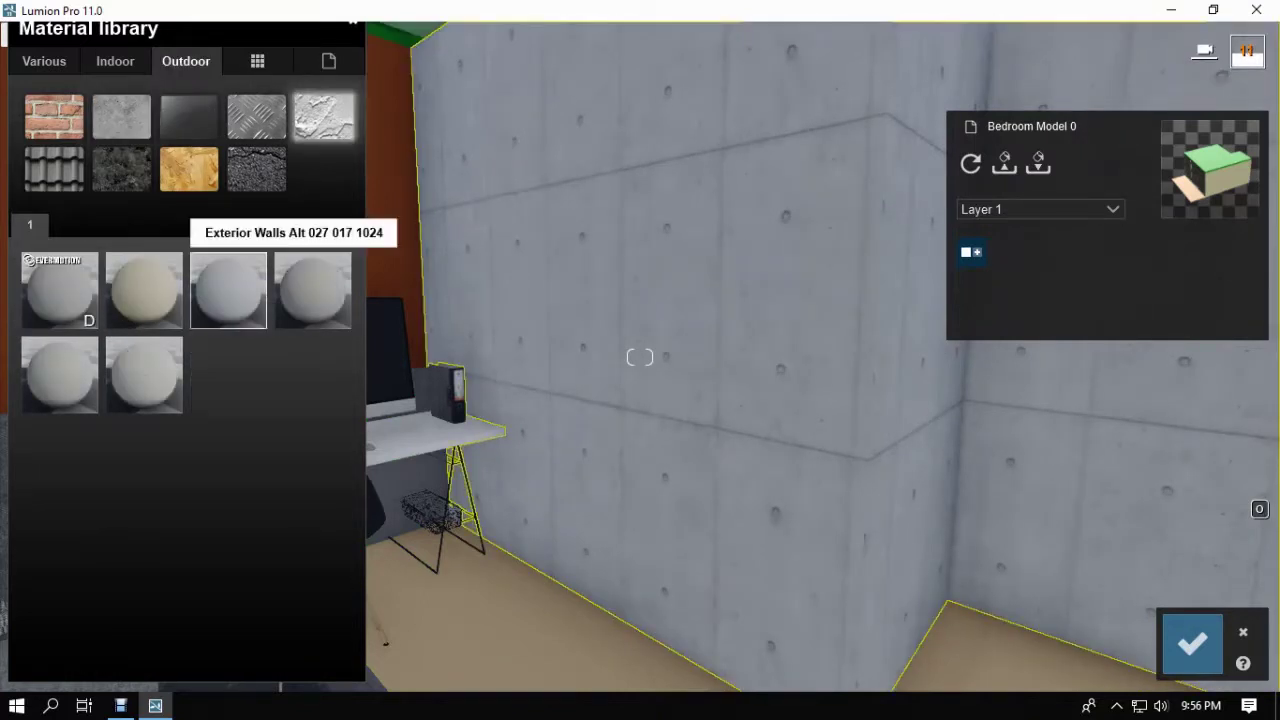
click(229, 290)
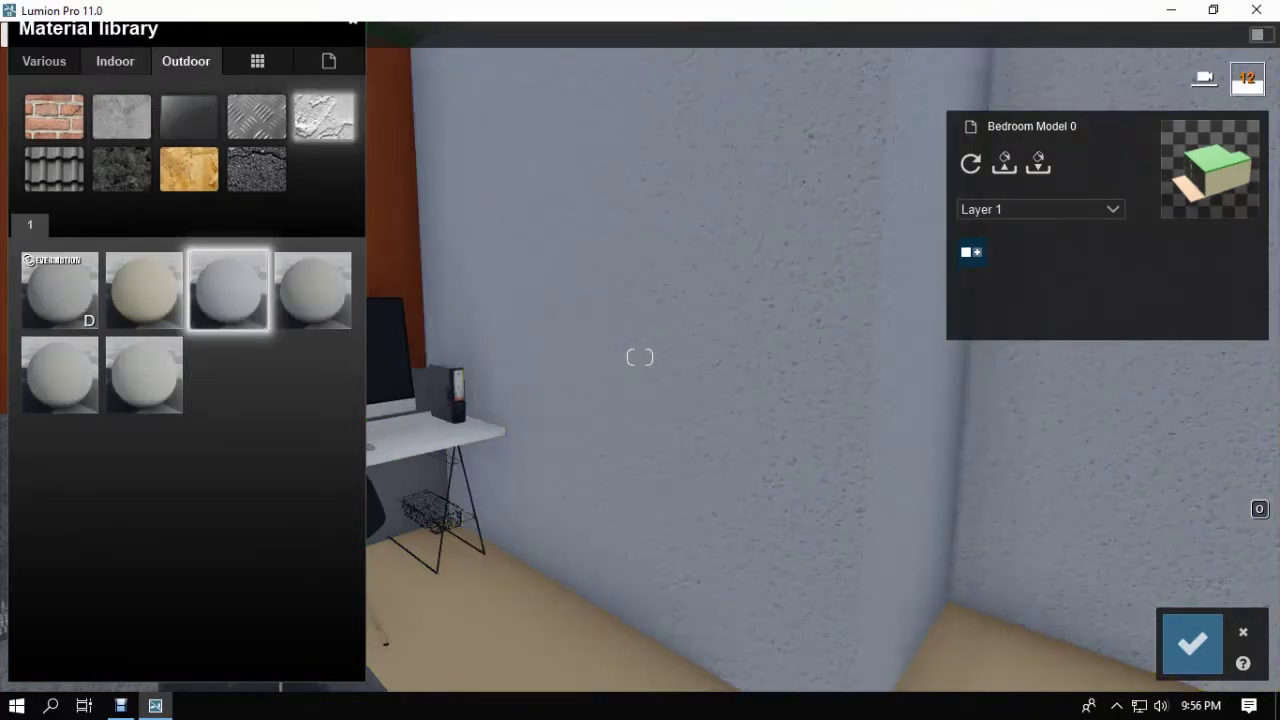
Compare indoor plasters on the desk-side wall, apply Polii Stucco 04 2k and save the material change.
click(115, 61)
click(324, 116)
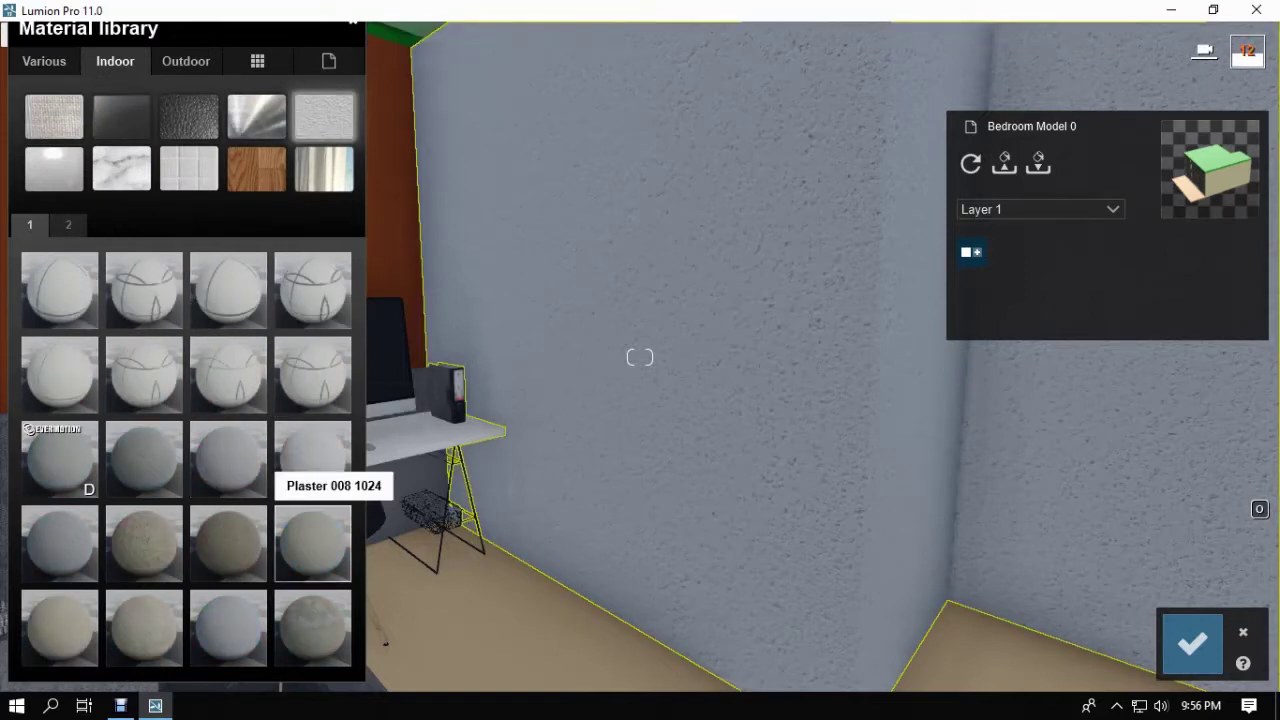
click(68, 224)
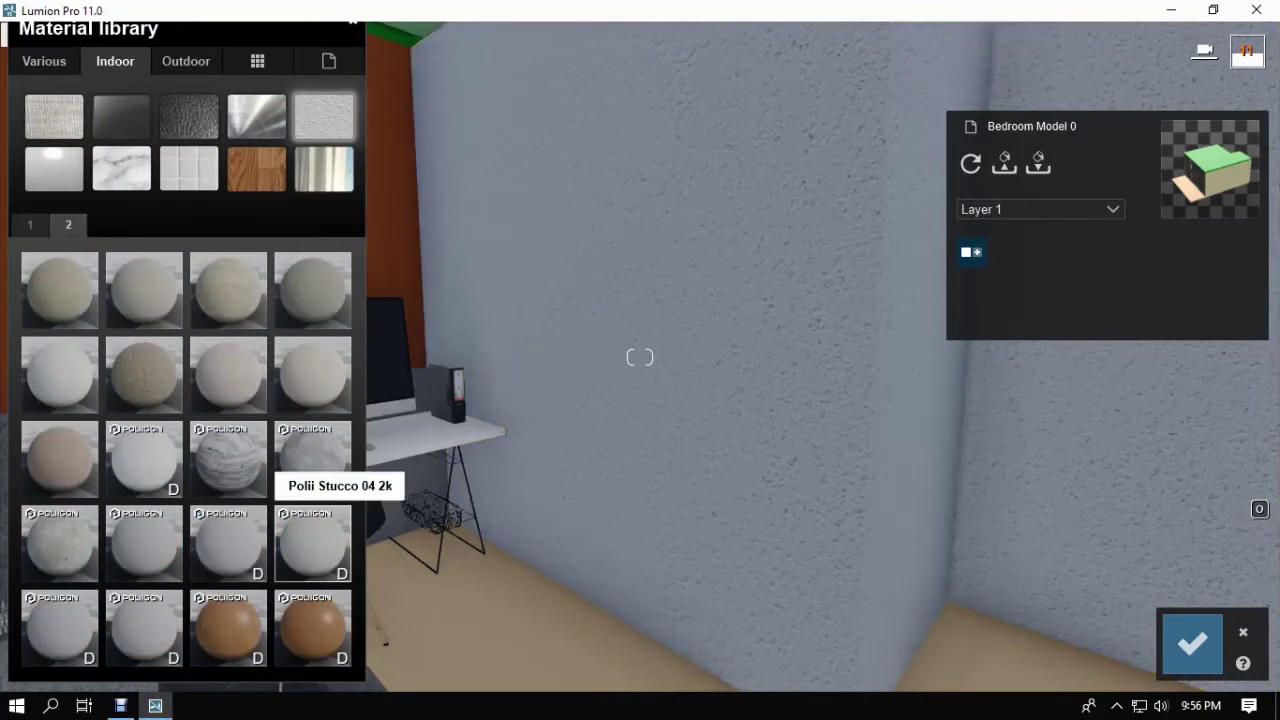
click(312, 540)
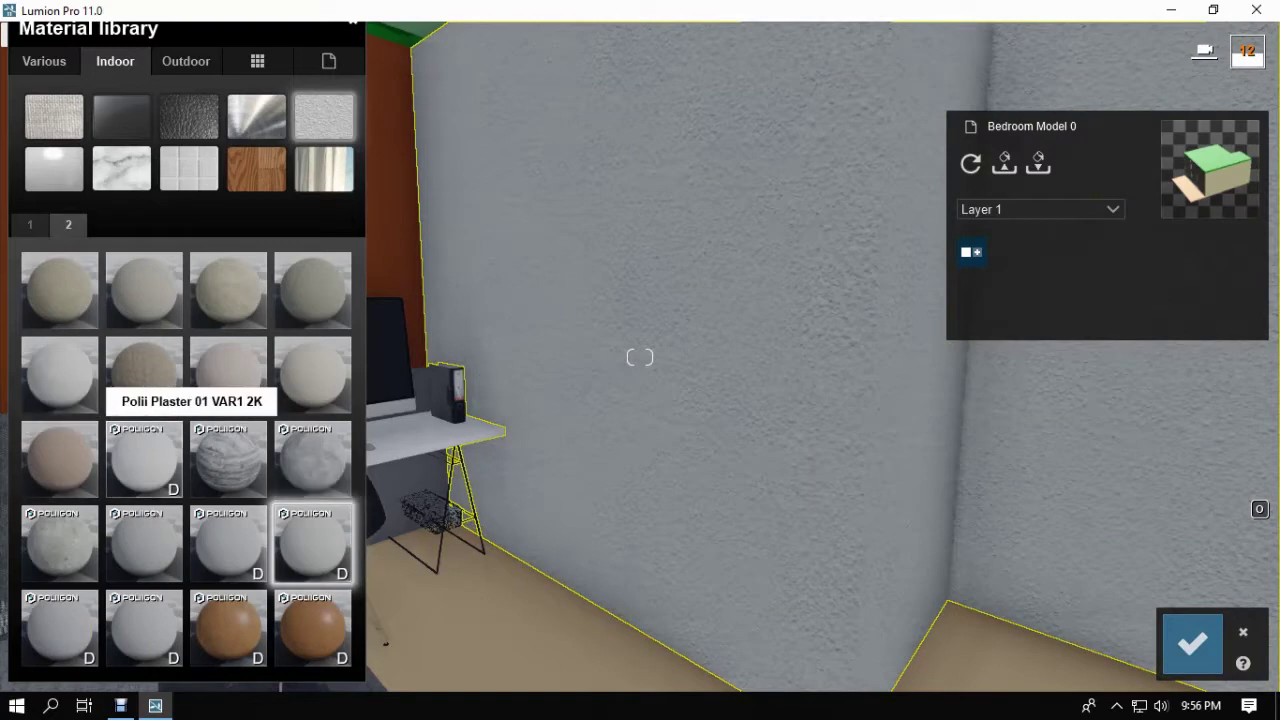
click(150, 458)
click(62, 372)
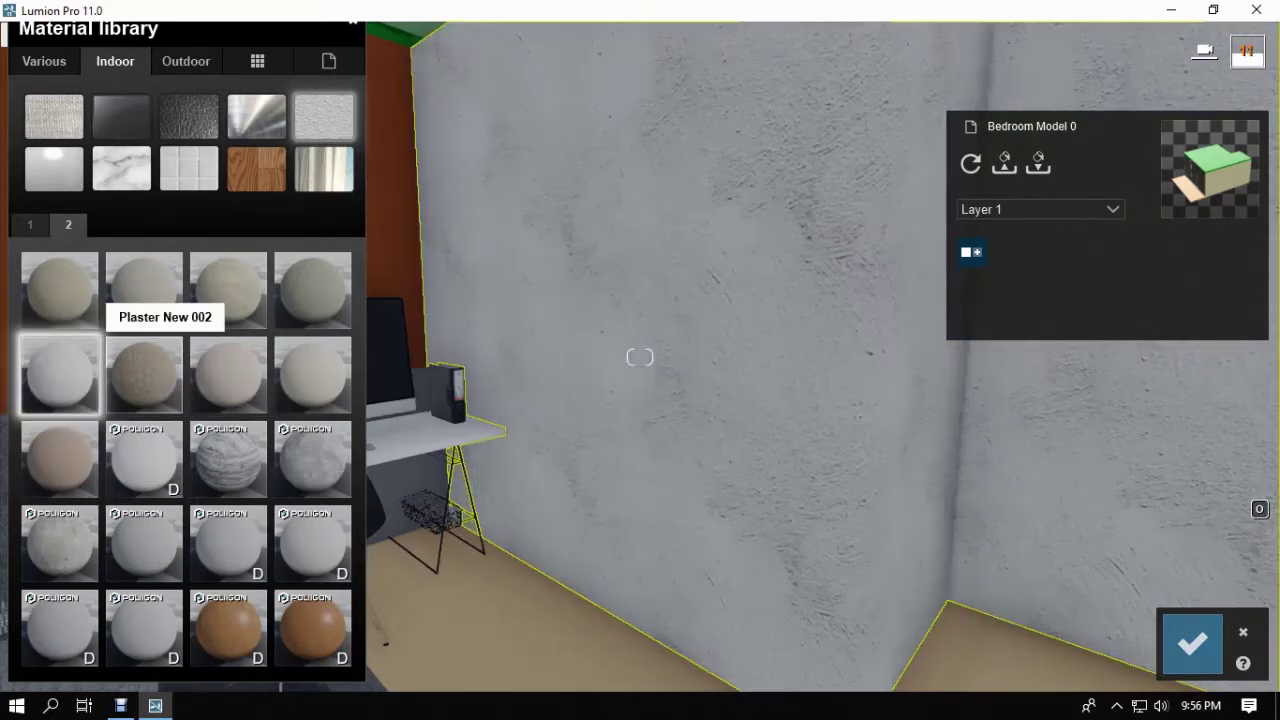
right_drag(742, 362, 720, 290)
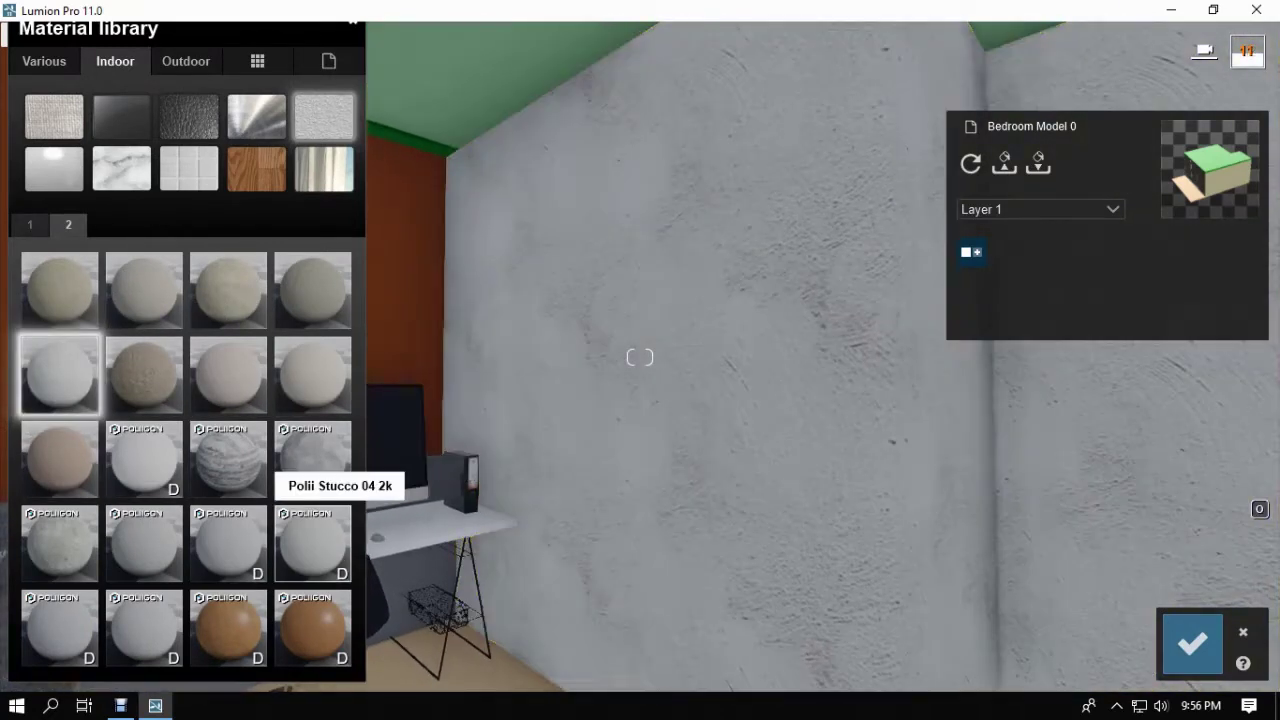
click(316, 540)
click(1192, 644)
Switch to photo mode and restore the camera stored in Photo - 1.
right_drag(740, 400, 620, 430)
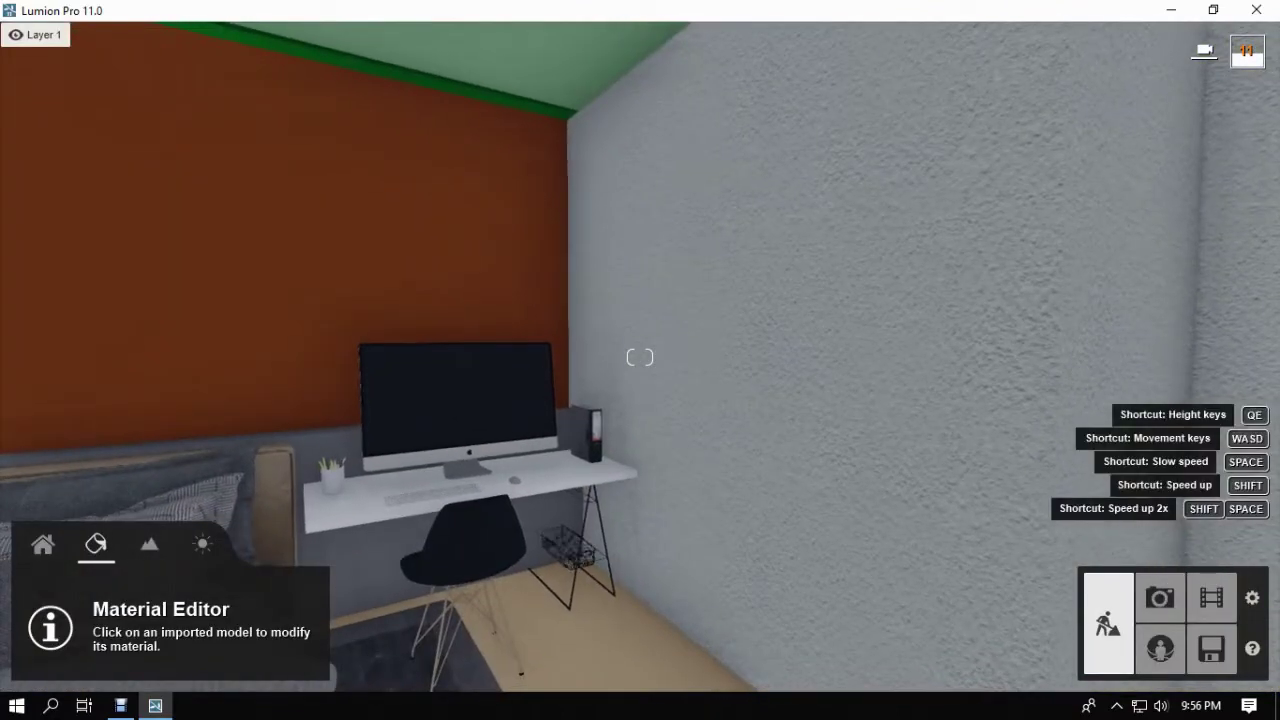
click(1160, 598)
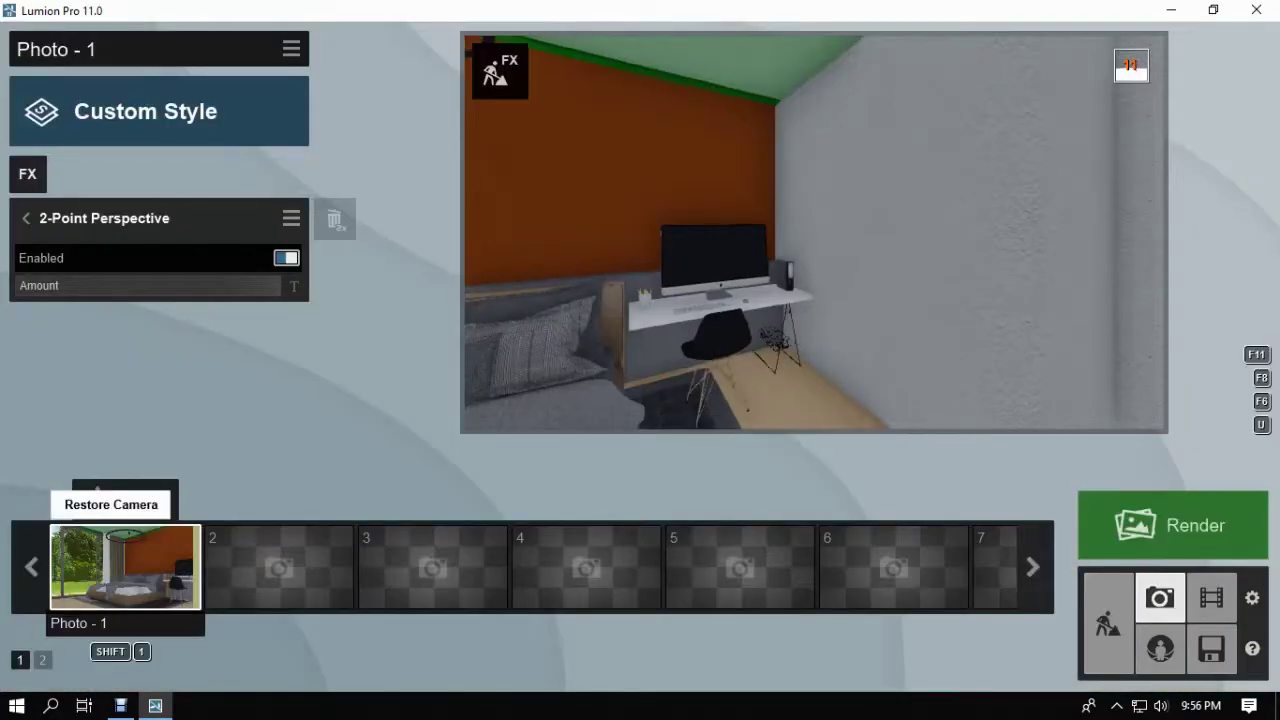
click(125, 567)
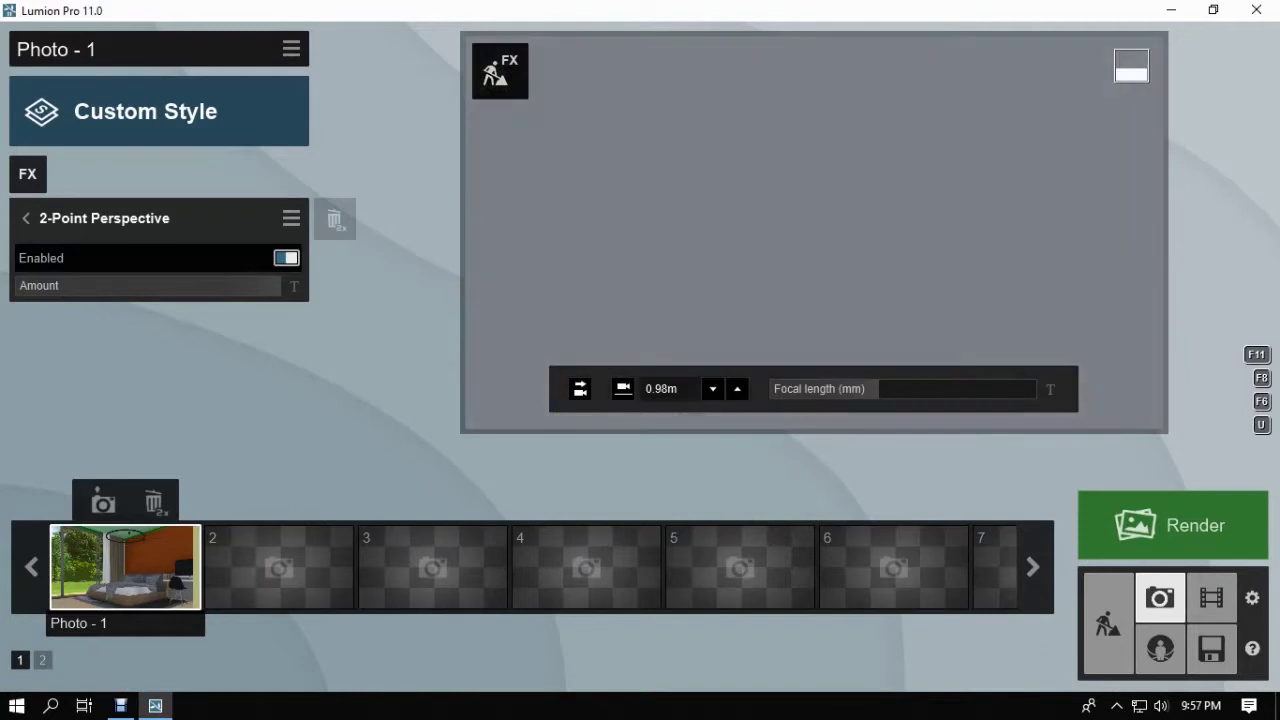
key(d)
click(125, 567)
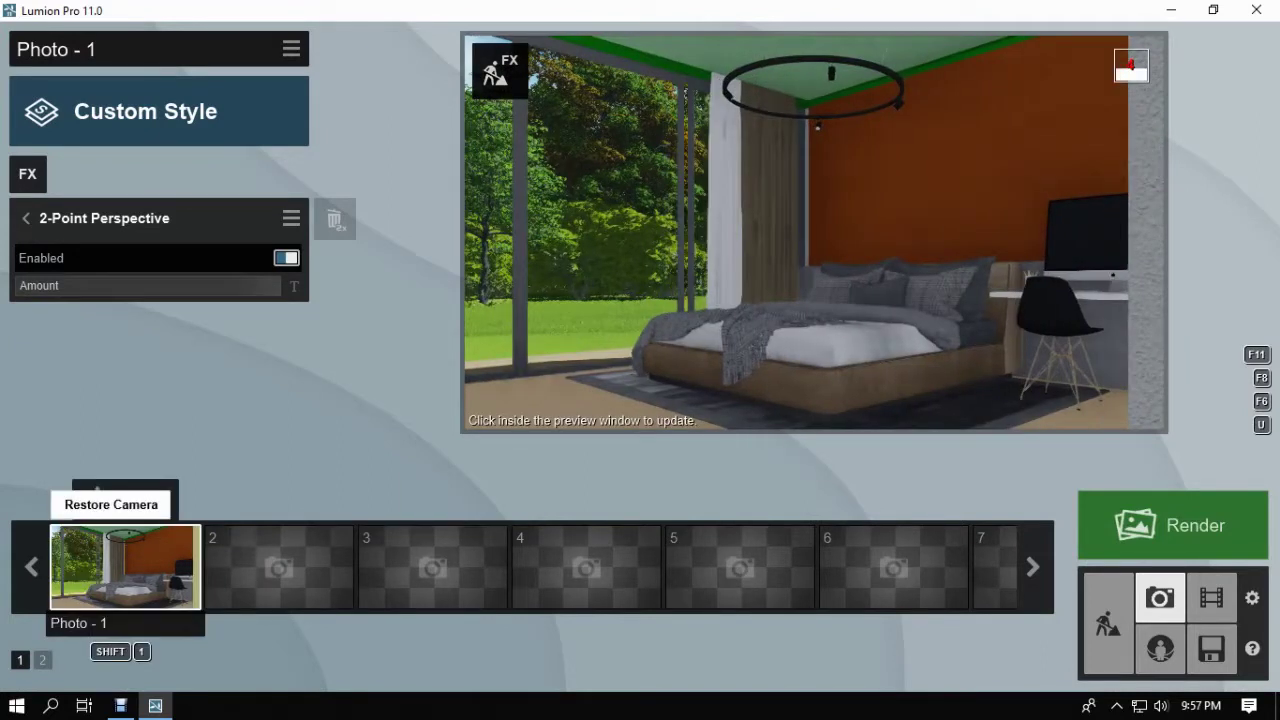
Try a tighter framing with a 33.1 mm focal length and a camera height of 1.02 m.
drag(879, 389, 884, 389)
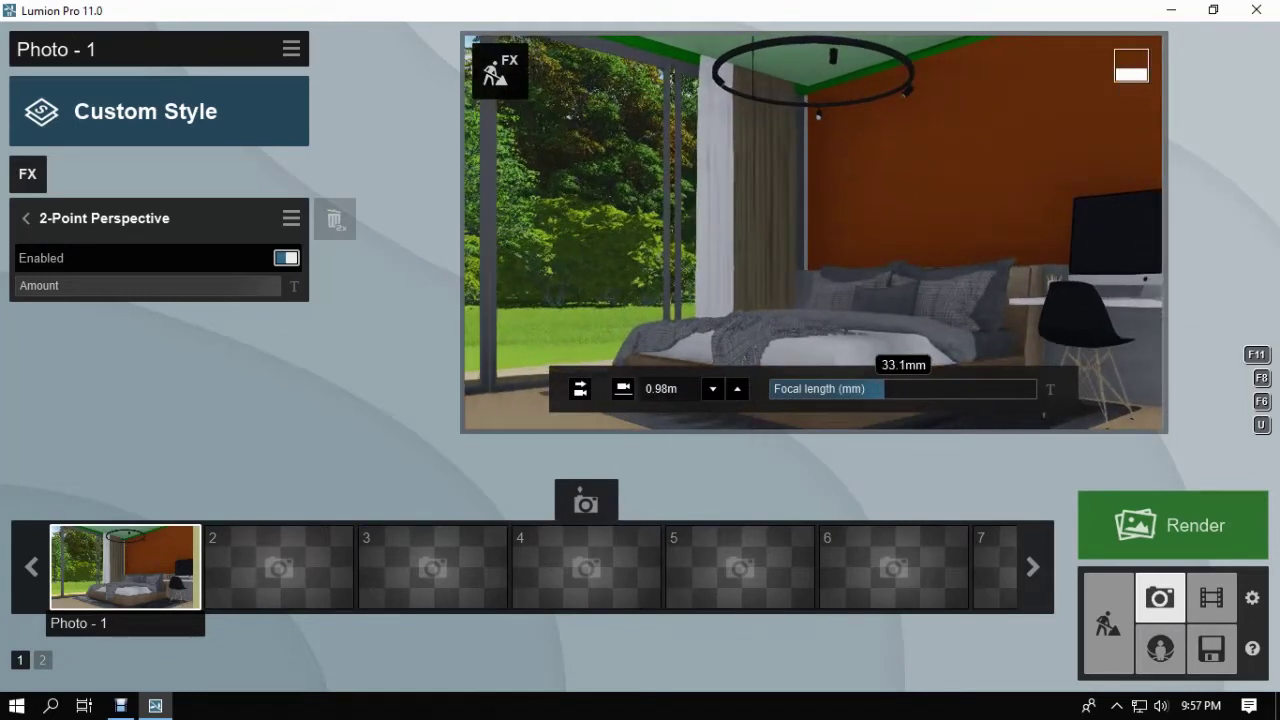
key(e)
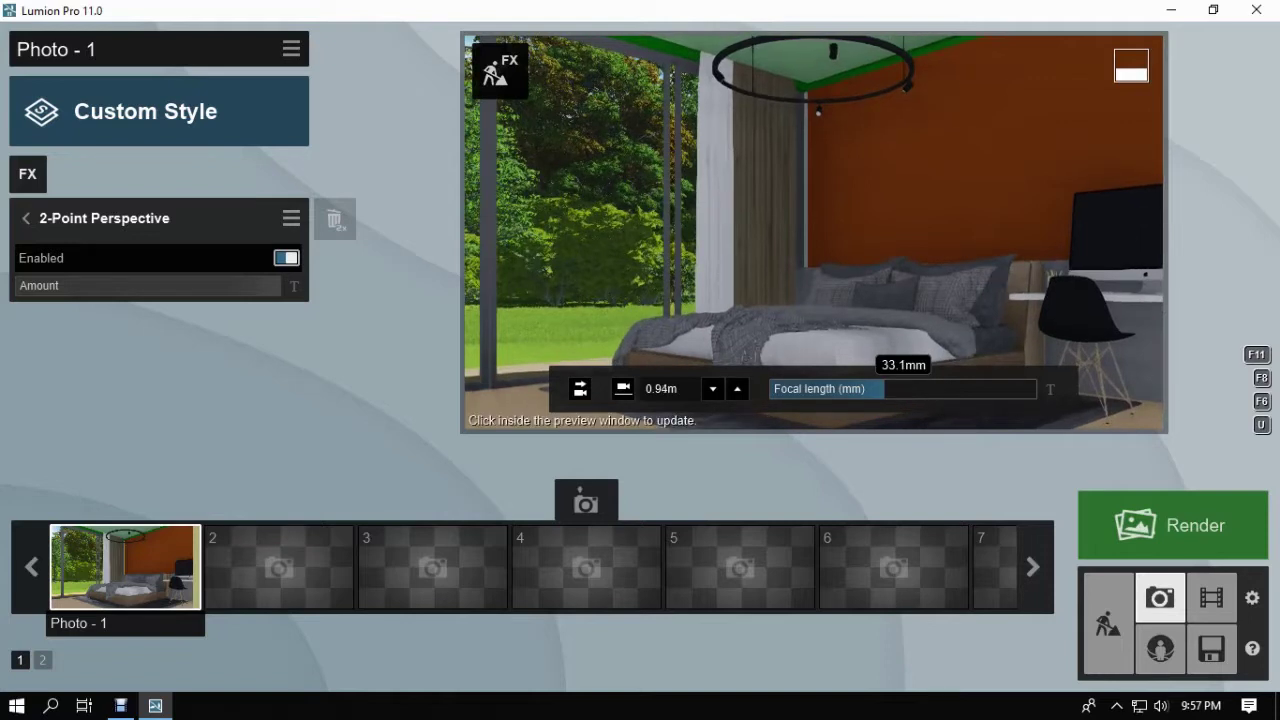
key(e)
key(s)
key(w)
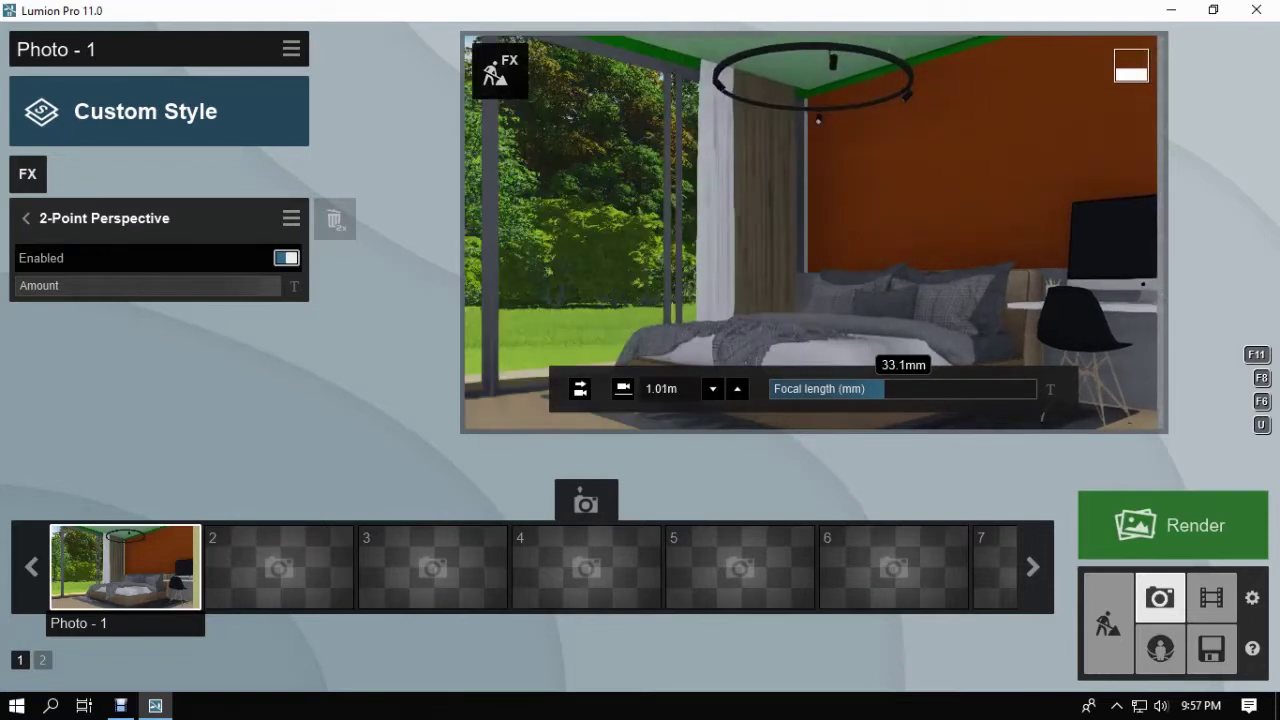
key(e)
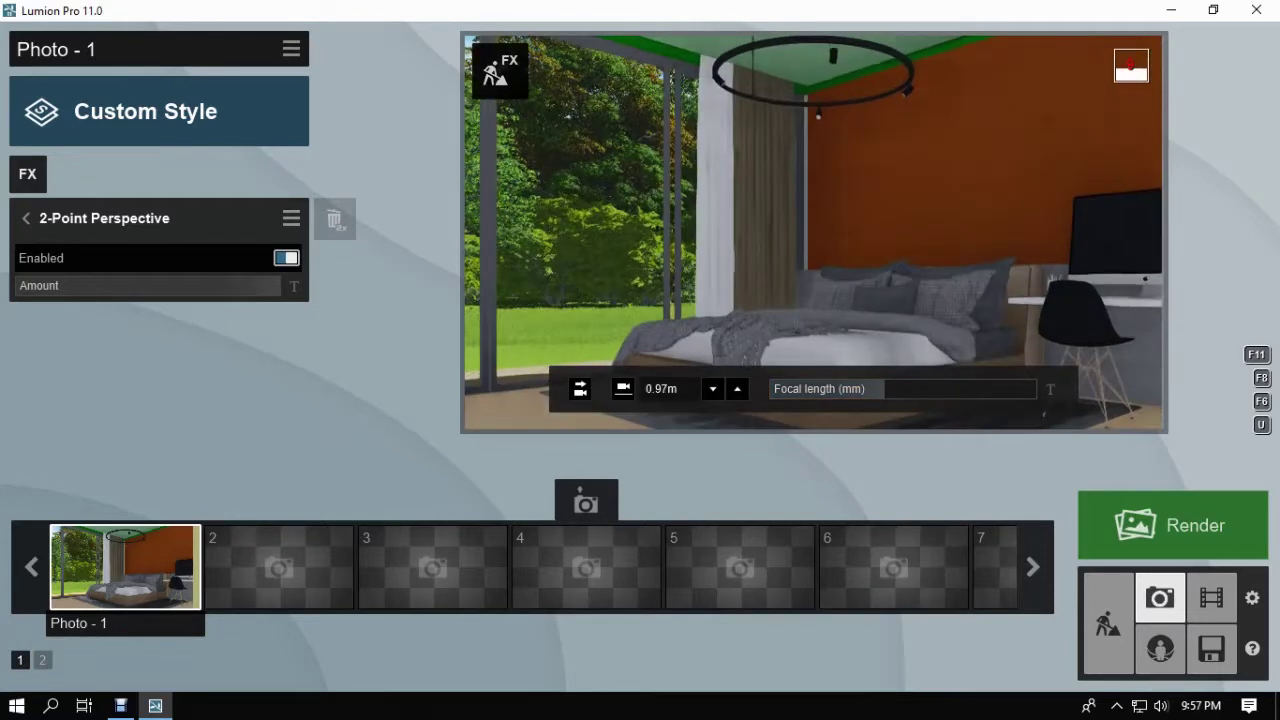
click(737, 389)
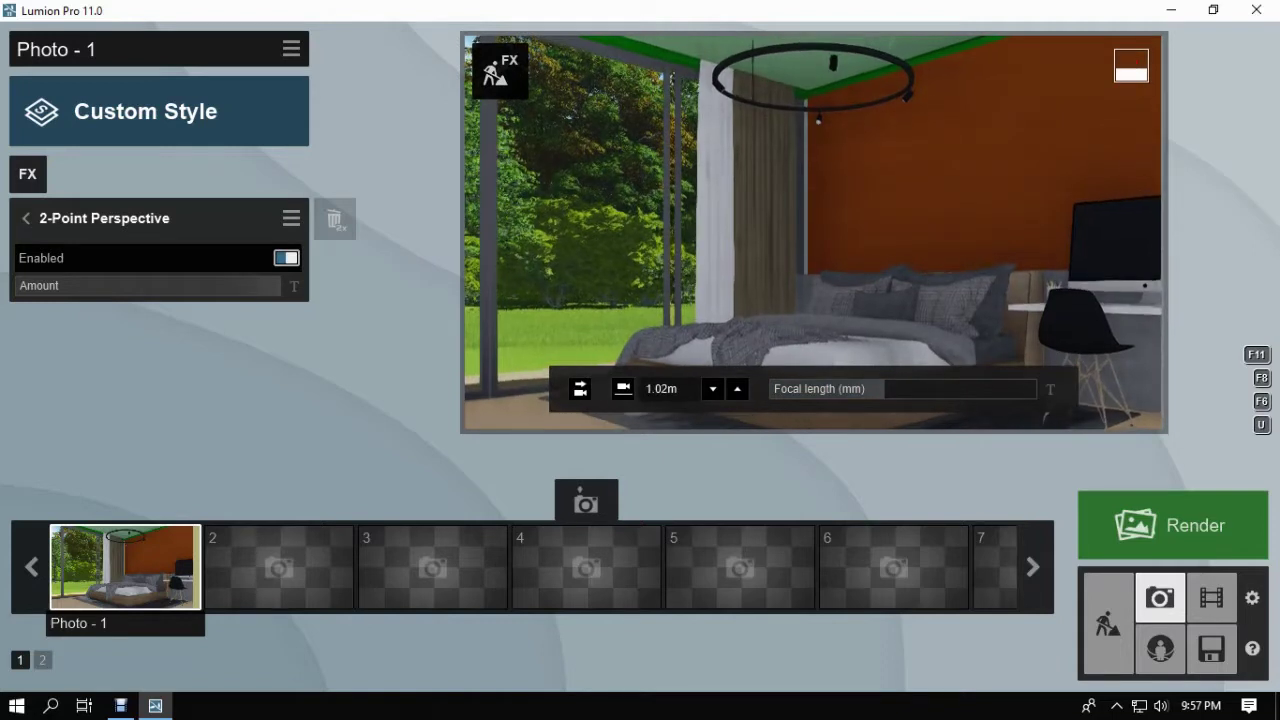
Set the focal length to 25.2 mm and the camera height to 0.87 m, and store the view in Photo - 1.
drag(884, 389, 869, 389)
key(w)
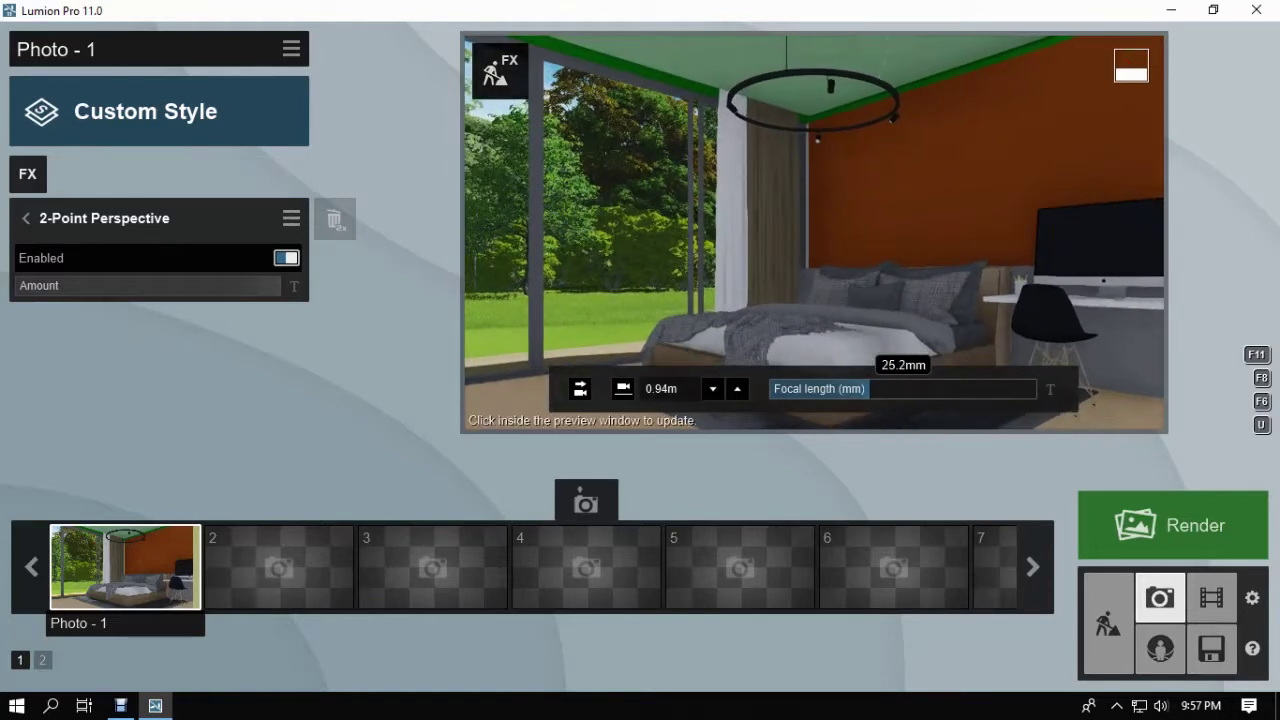
key(e)
key(q)
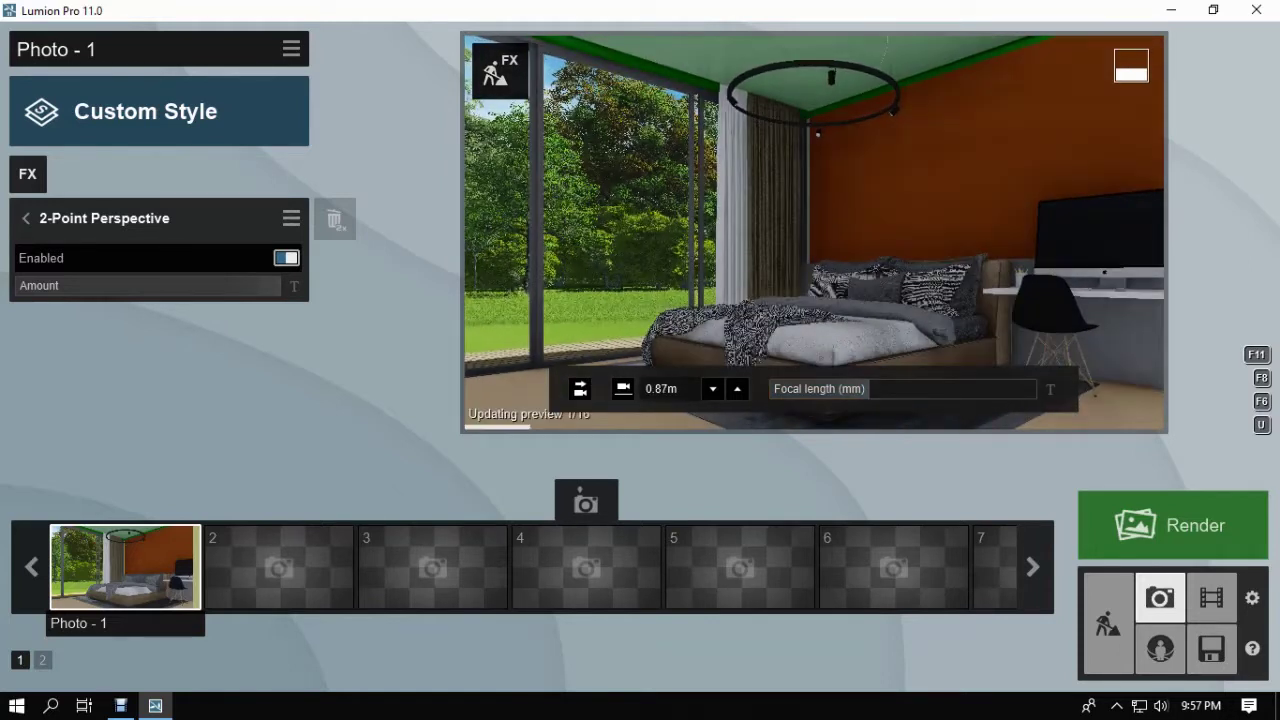
right_drag(814, 232, 815, 228)
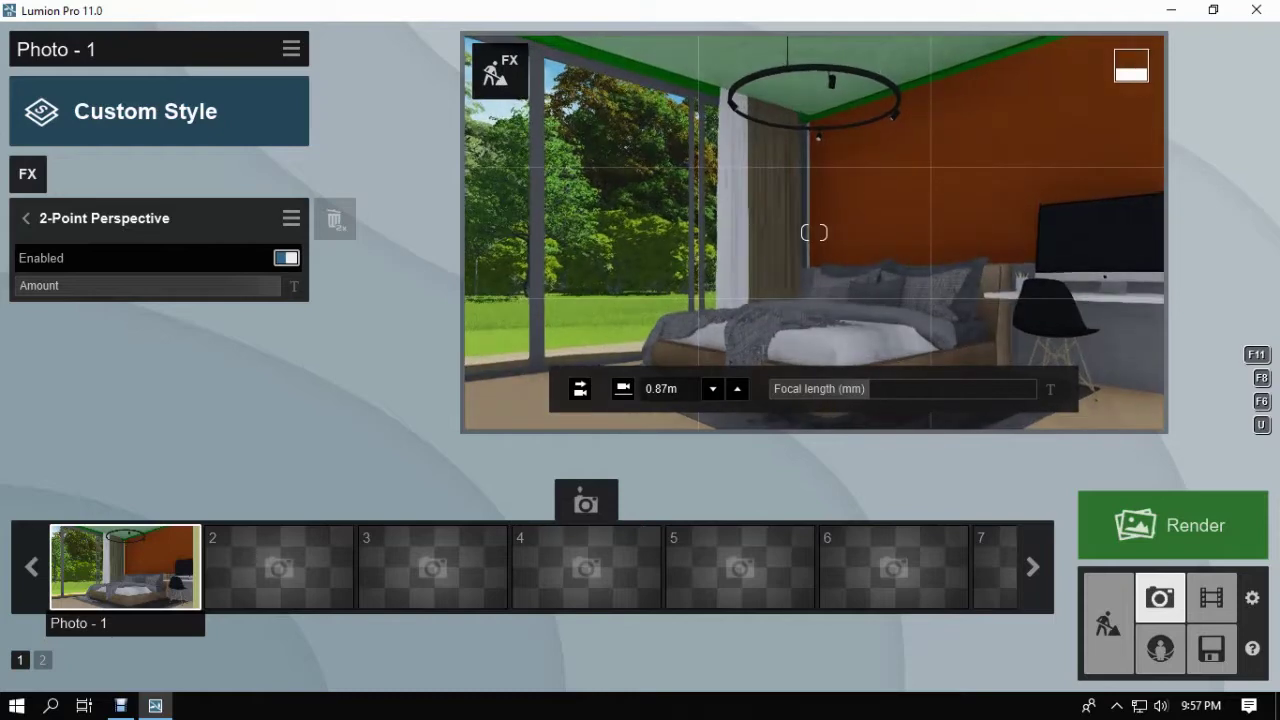
click(103, 503)
Try a 25.6 mm focal length with different camera heights, and restore the stored Photo - 1 camera.
drag(869, 389, 870, 389)
key(e)
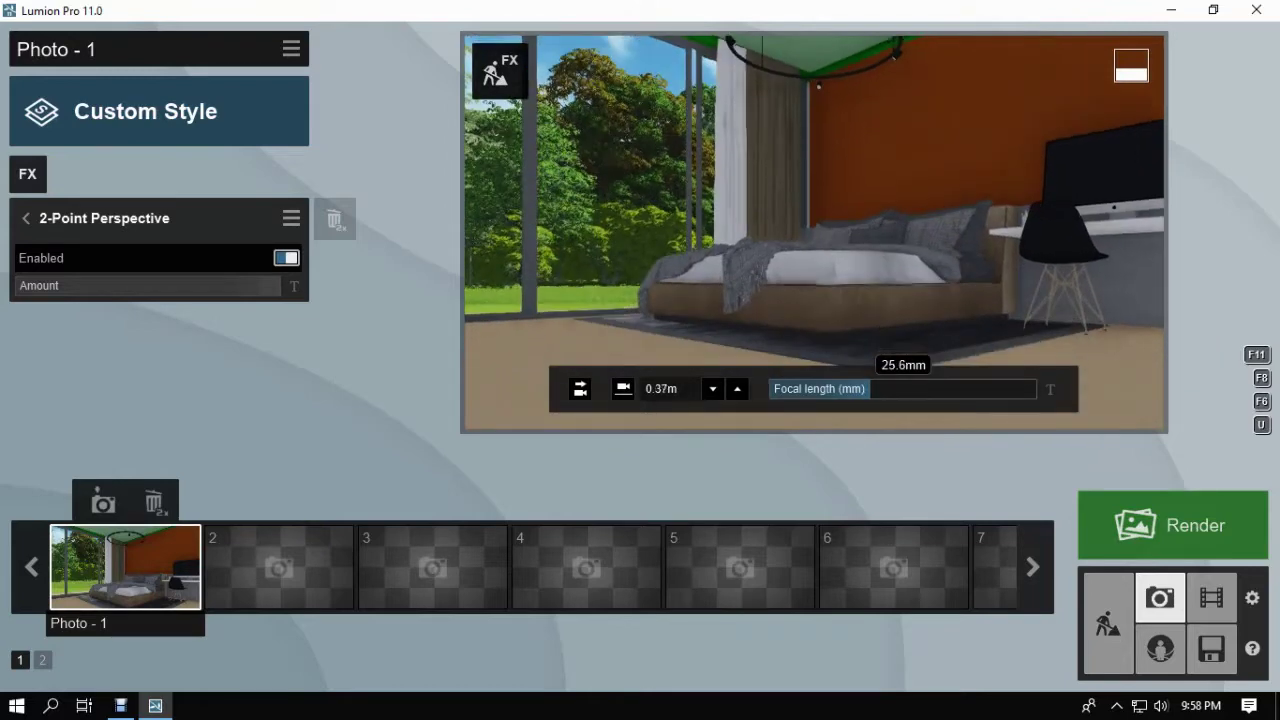
key(q)
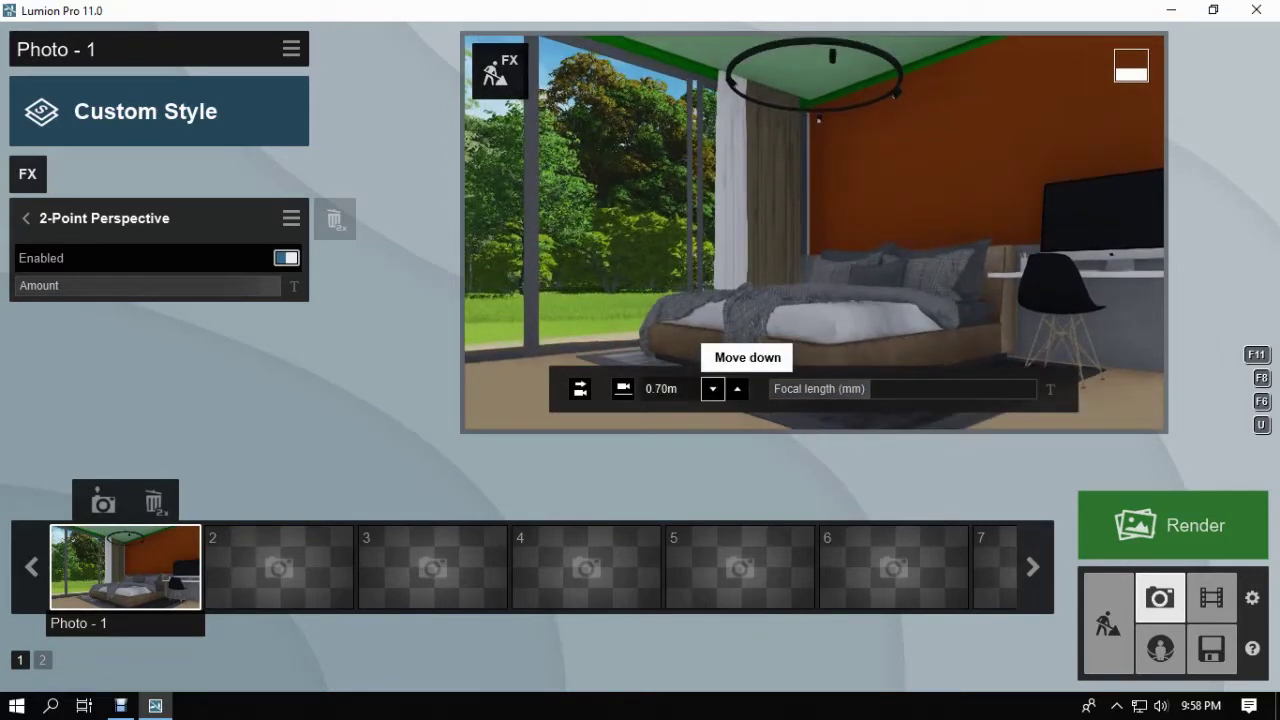
key(q)
drag(870, 389, 874, 389)
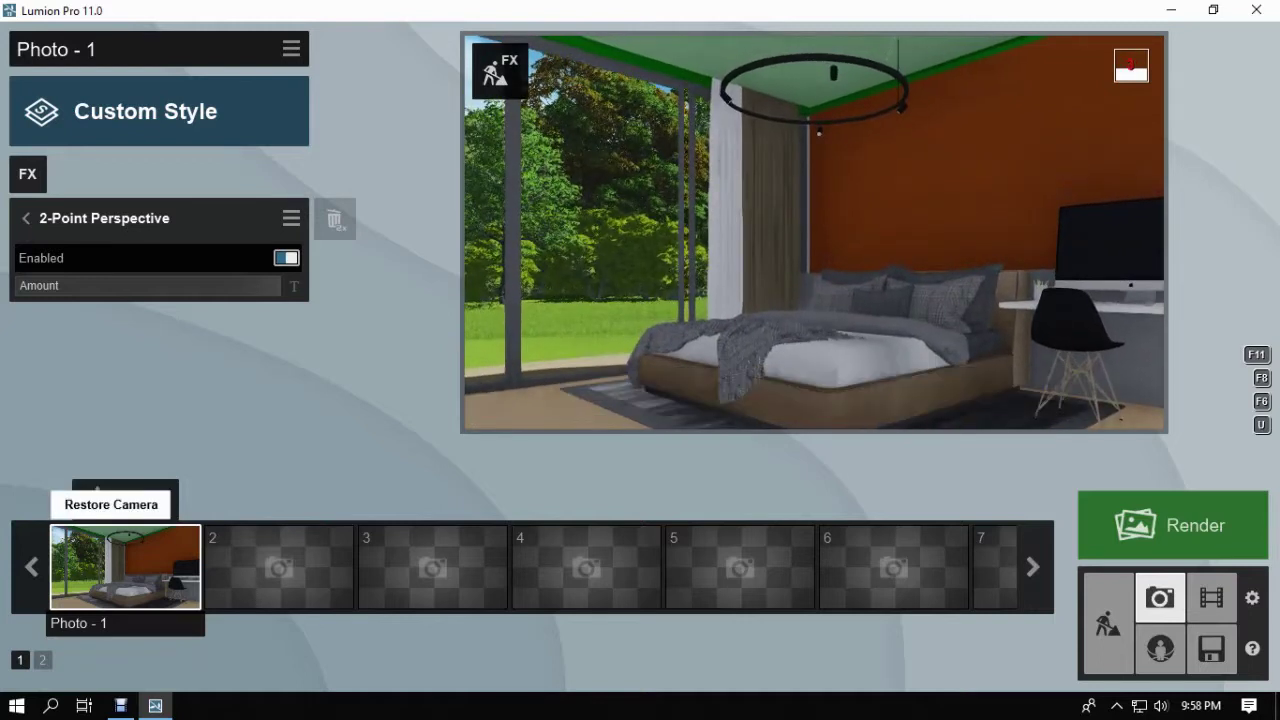
click(125, 567)
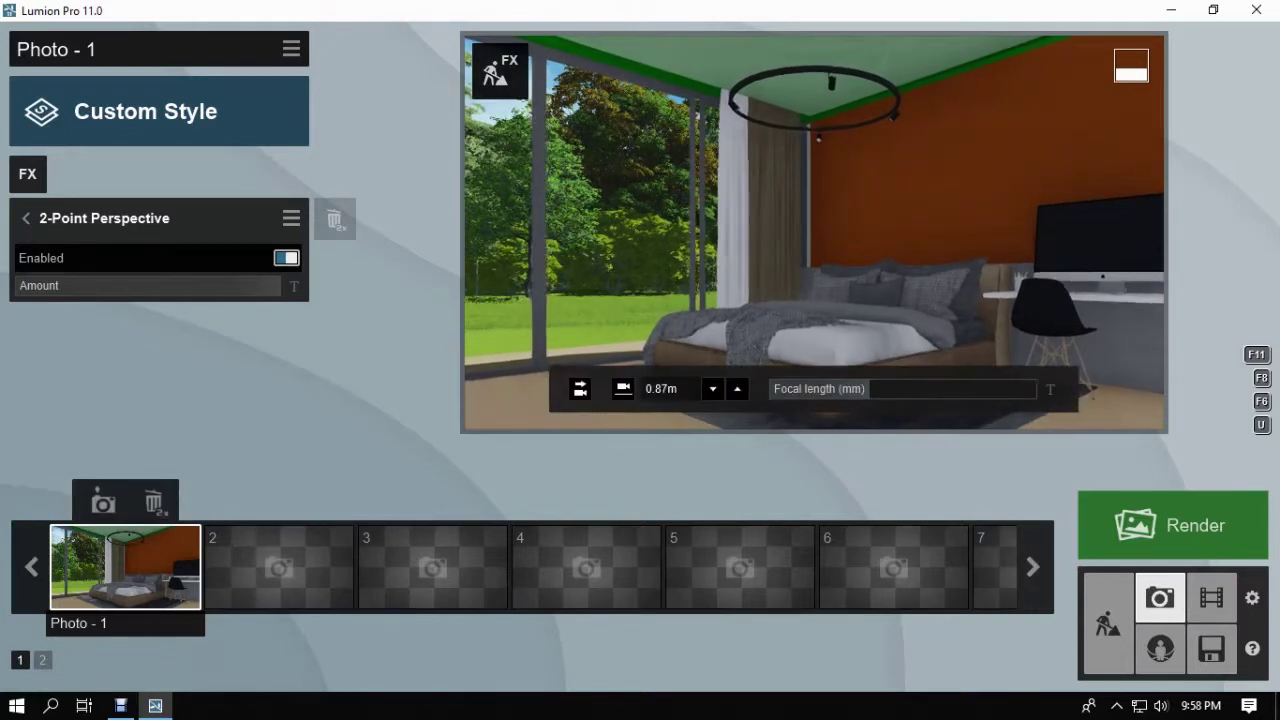
Try focal lengths of 23.2 mm and 26.1 mm with different camera angles and heights, and restore the stored Photo - 1 camera.
drag(869, 389, 865, 389)
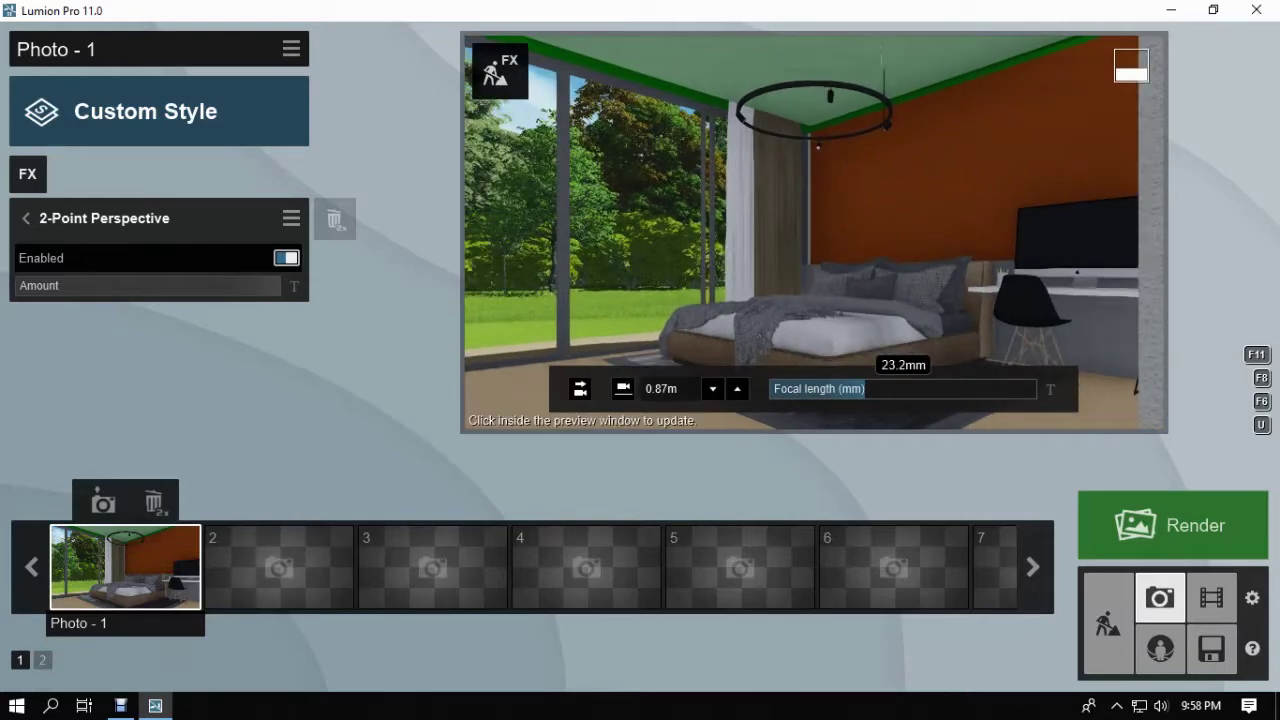
drag(865, 389, 871, 389)
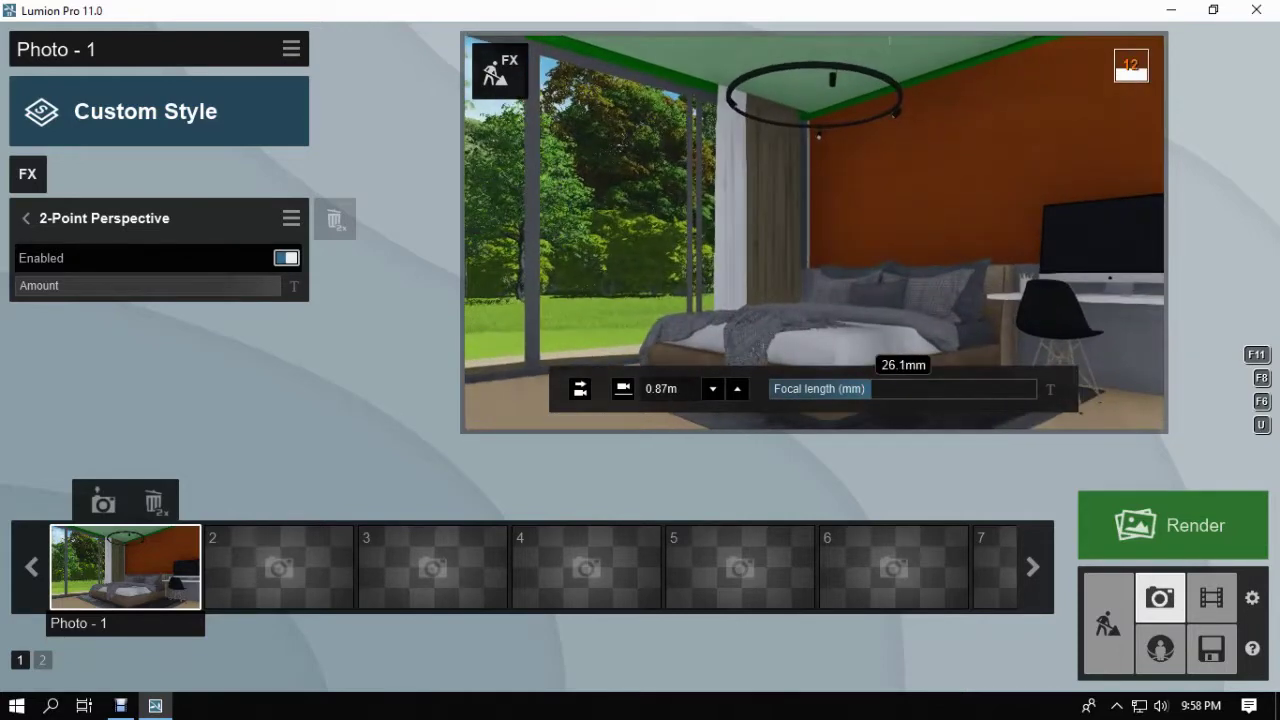
right_drag(814, 232, 784, 234)
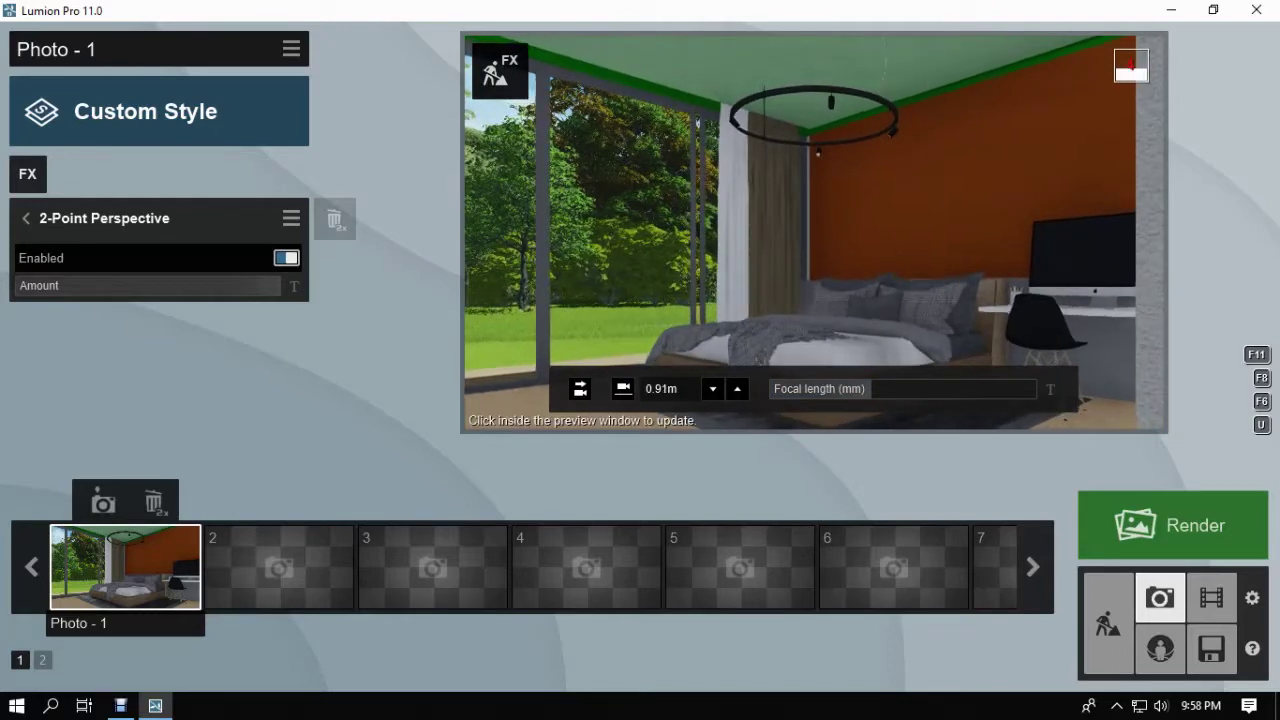
scroll(814, 232, down, 2)
scroll(814, 232, up, 2)
right_drag(814, 232, 838, 177)
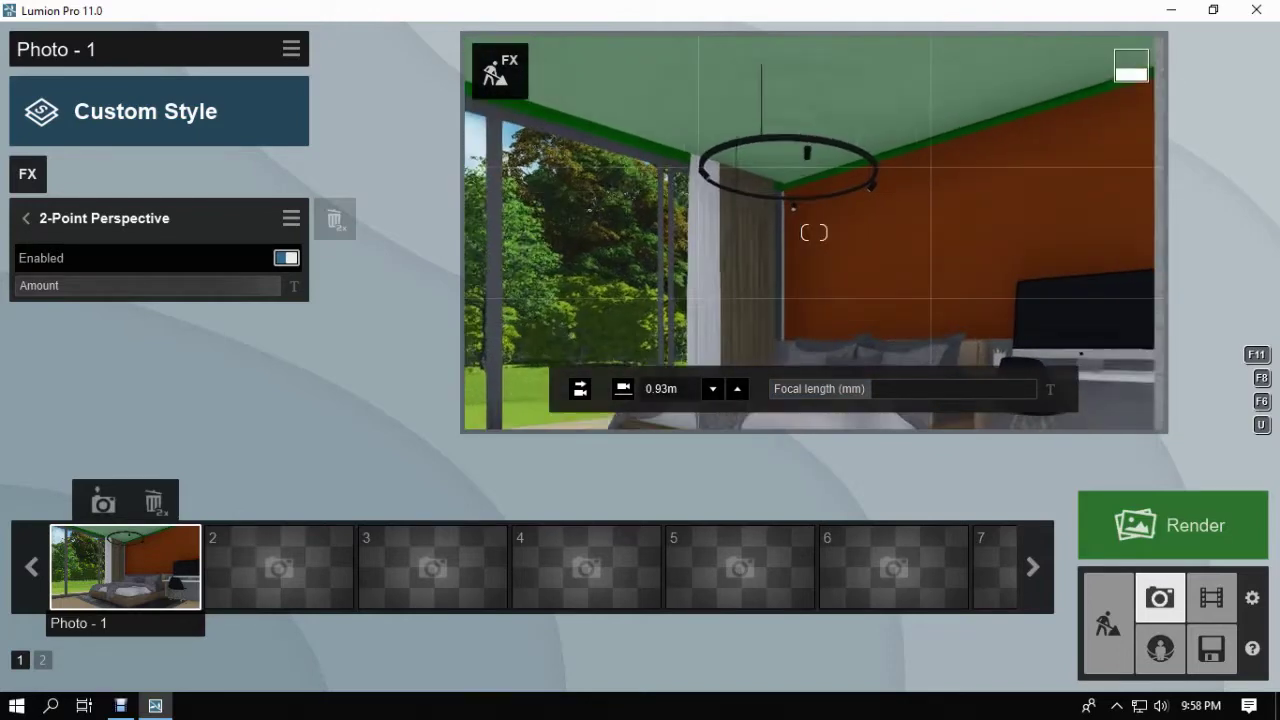
right_drag(814, 232, 812, 256)
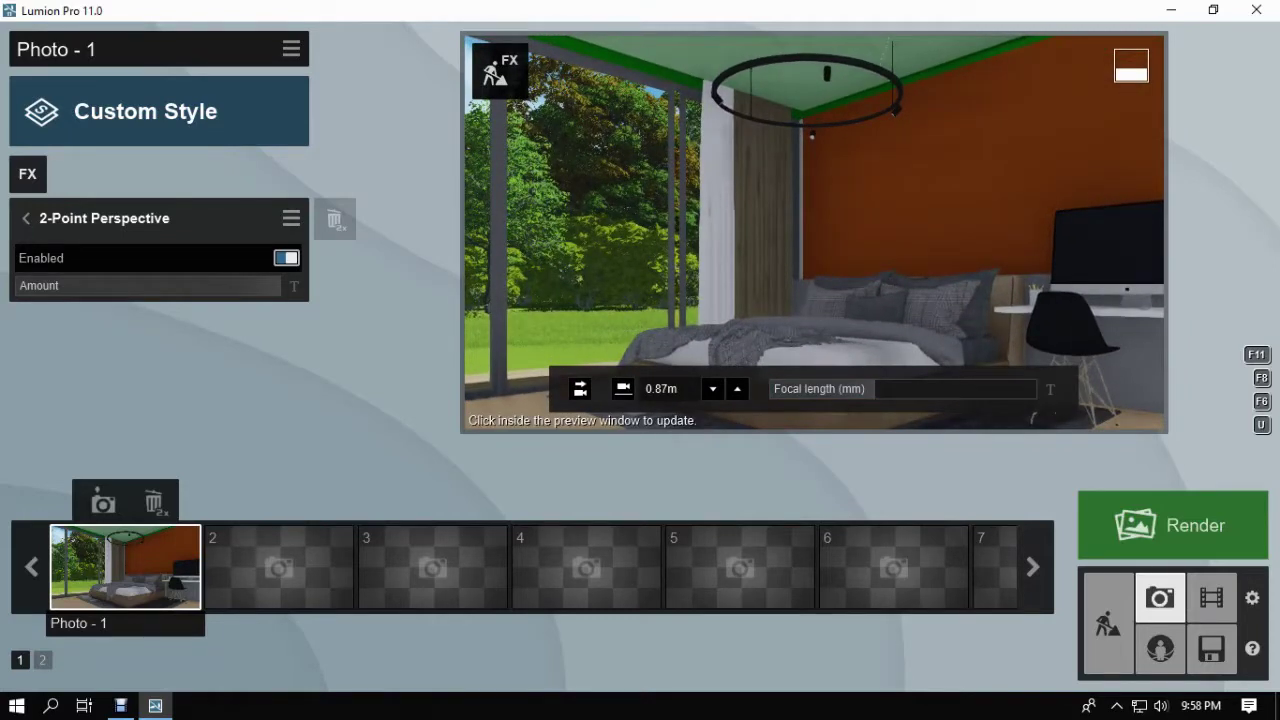
right_drag(814, 232, 868, 237)
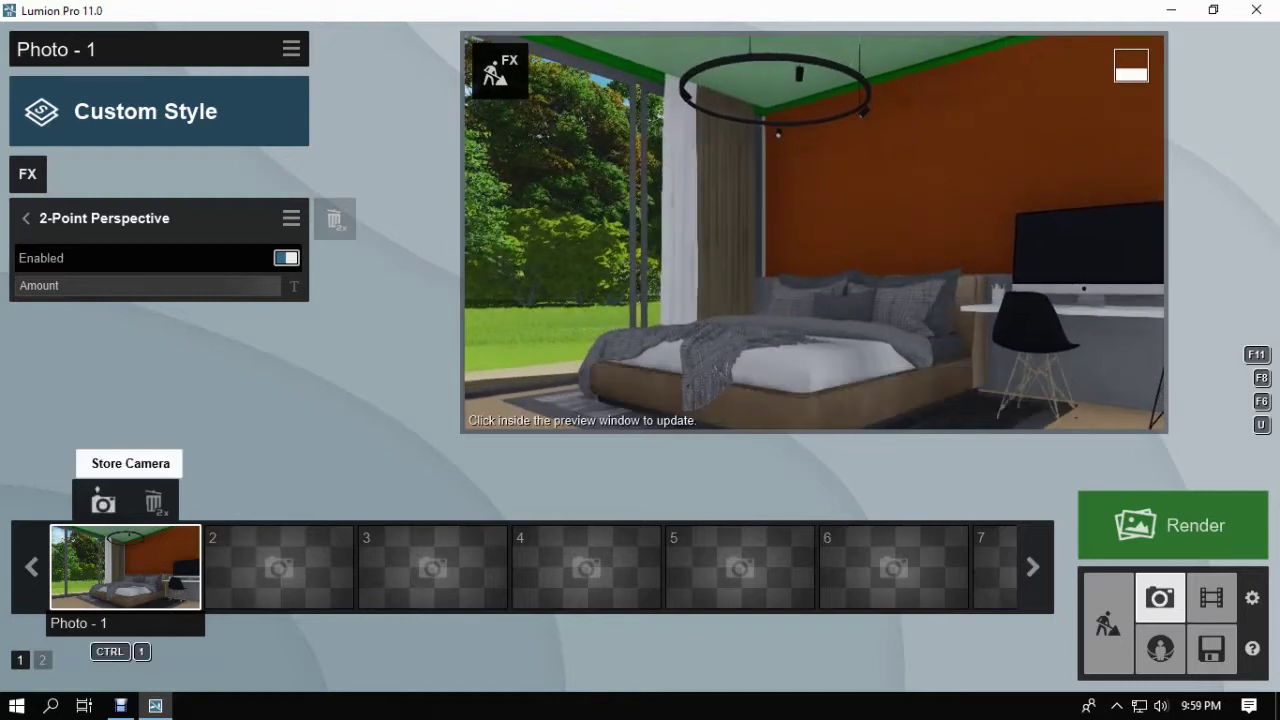
click(115, 562)
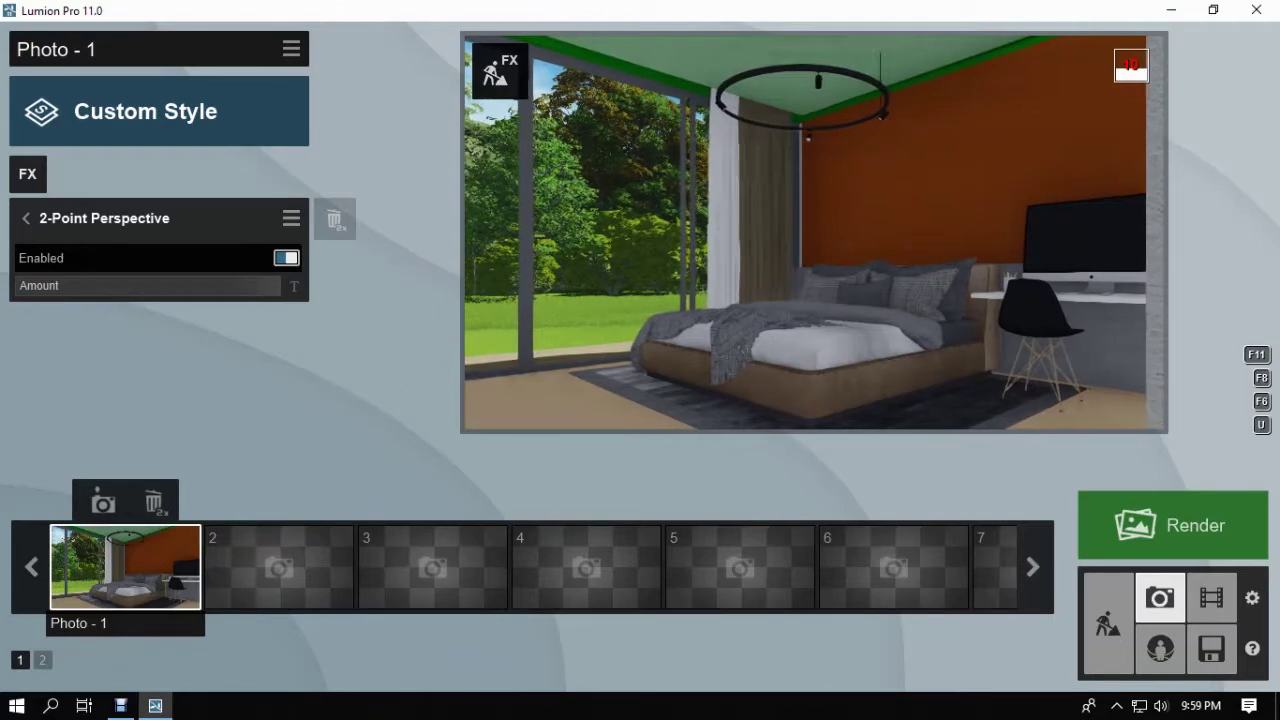
Reframe the bedroom view with a camera height of 0.83 m and store it in Photo - 1.
mouse_move(814, 232)
right_down()
mouse_move(828, 223)
mouse_move(805, 228)
right_up()
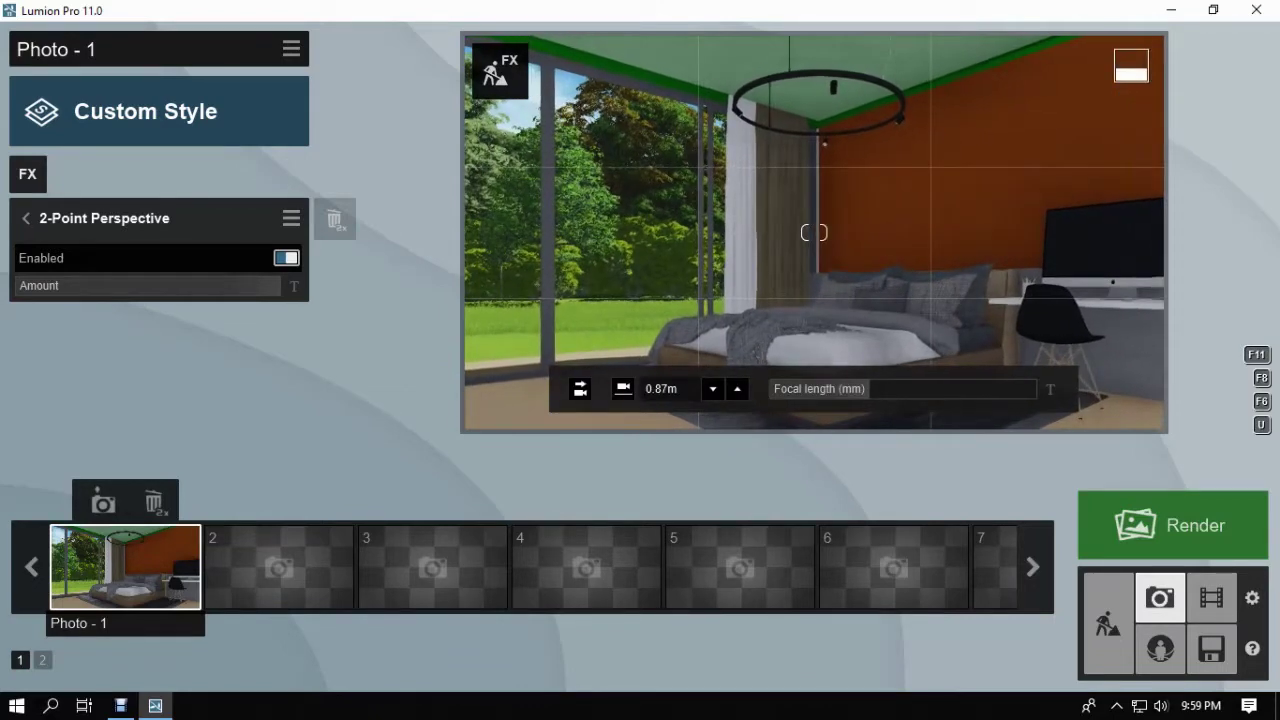
click(805, 228)
key(e)
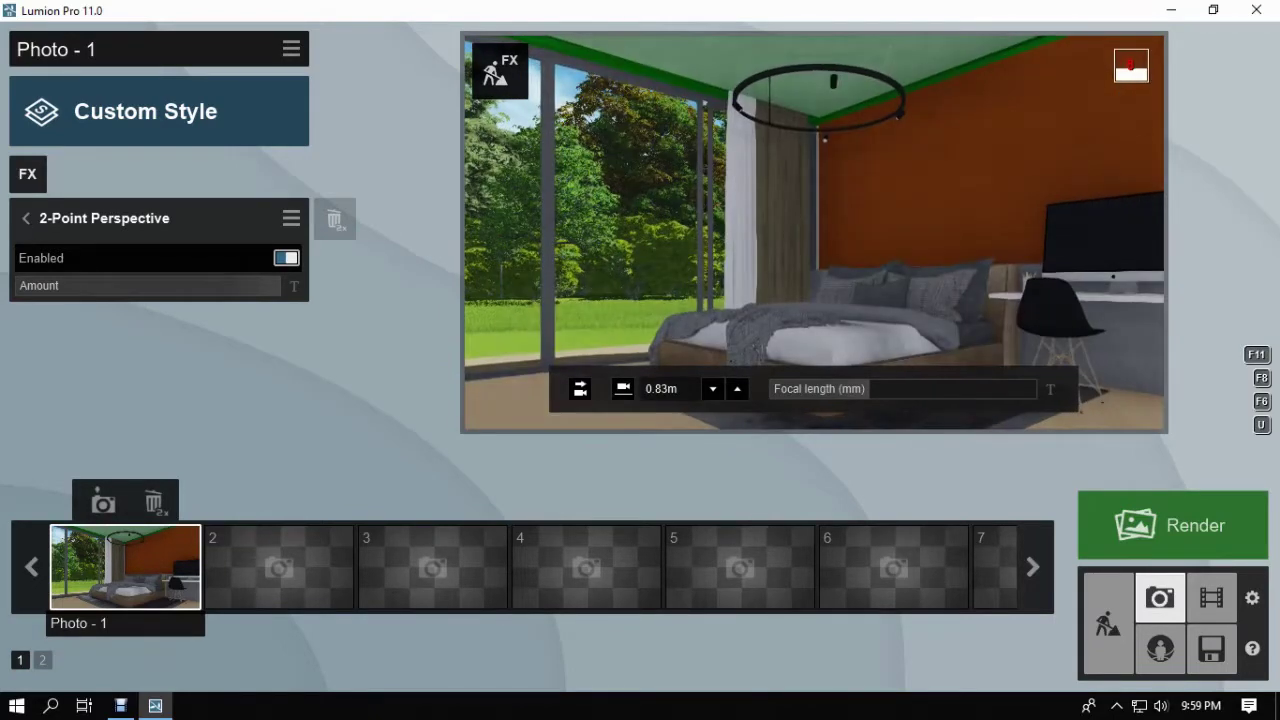
click(103, 502)
Return to build mode, apply the bluish-gray outdoor plaster material to the green roof edge, and save the change.
click(1108, 624)
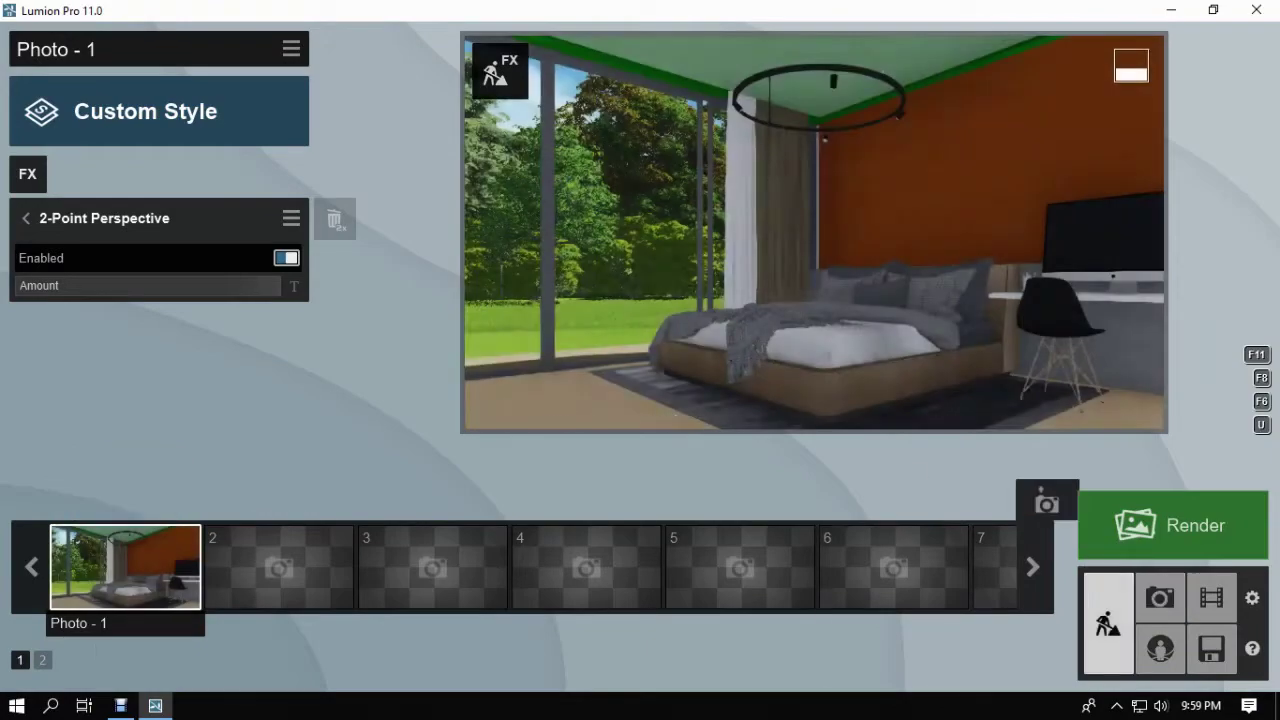
key(shift+w)
key(shift+a)
right_drag(557, 389, 860, 440)
key(shift+s)
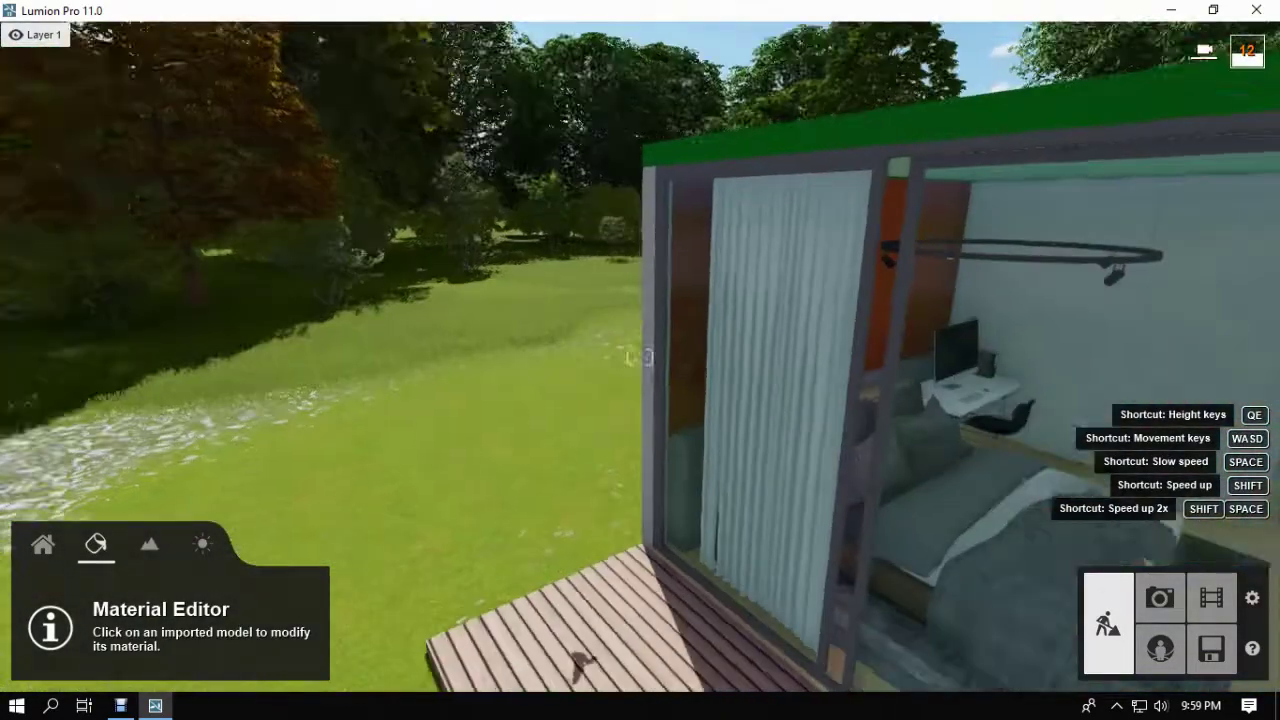
click(928, 98)
click(115, 62)
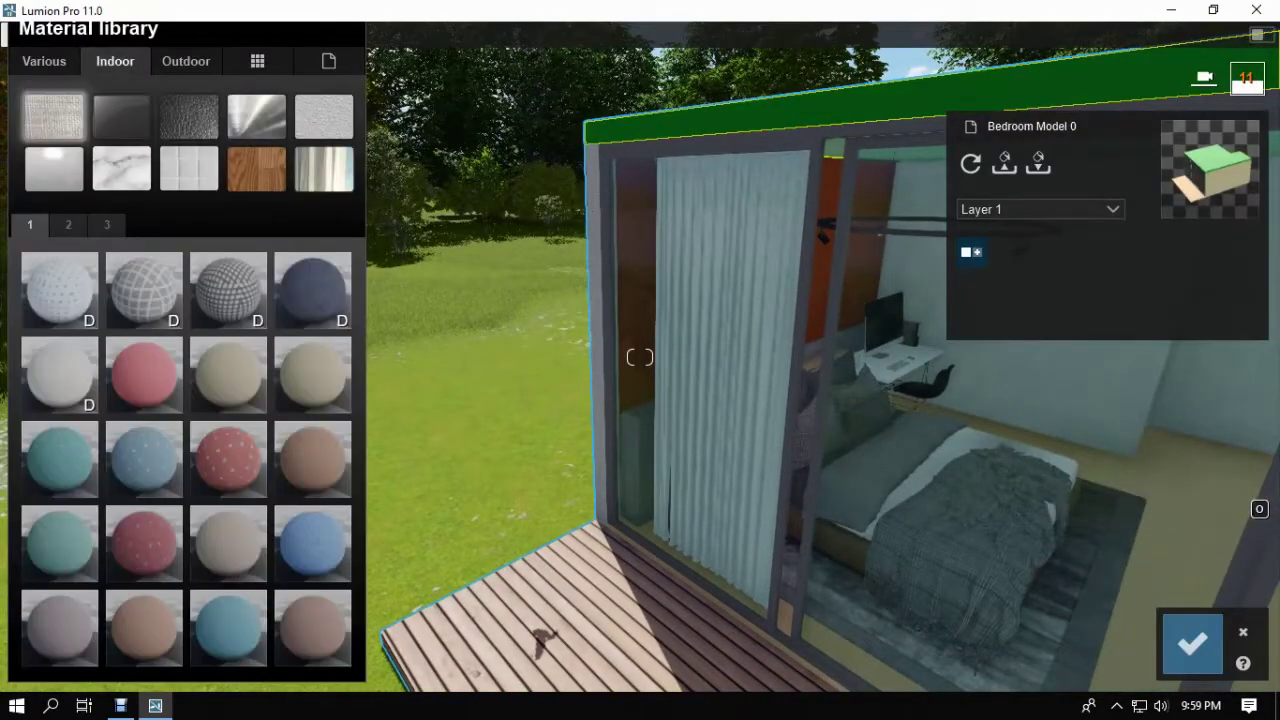
click(186, 61)
click(324, 116)
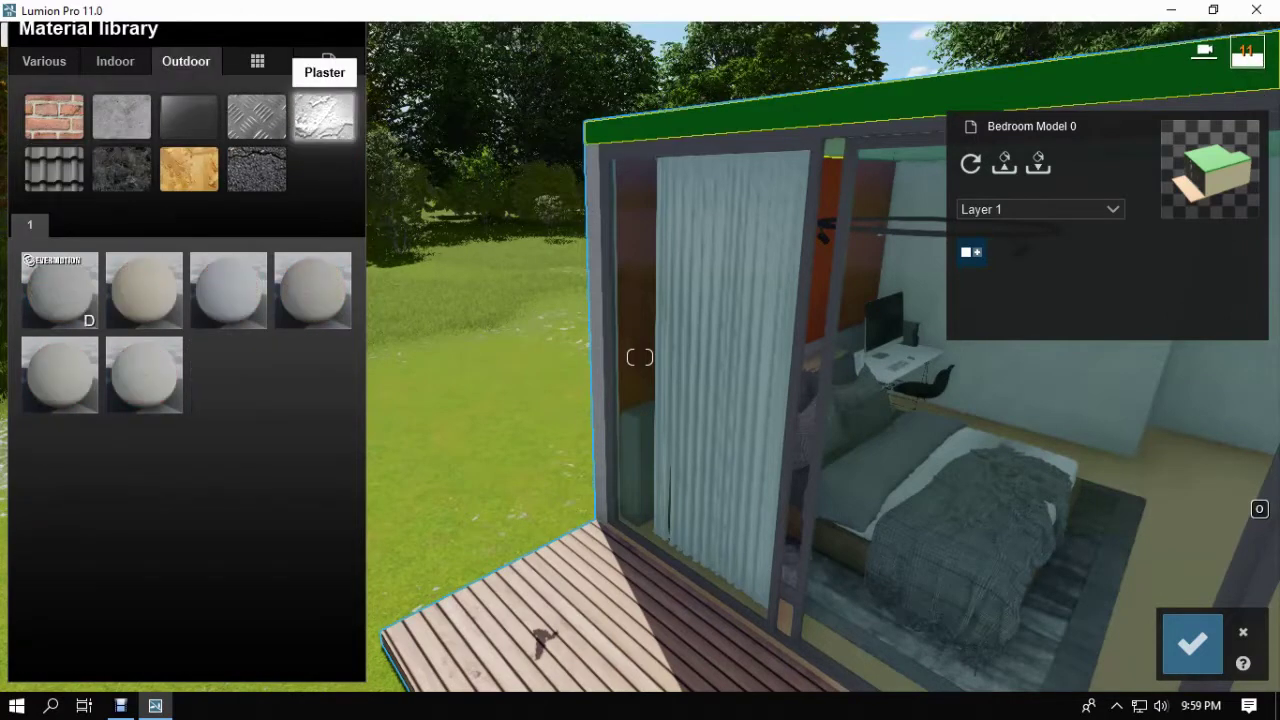
click(228, 290)
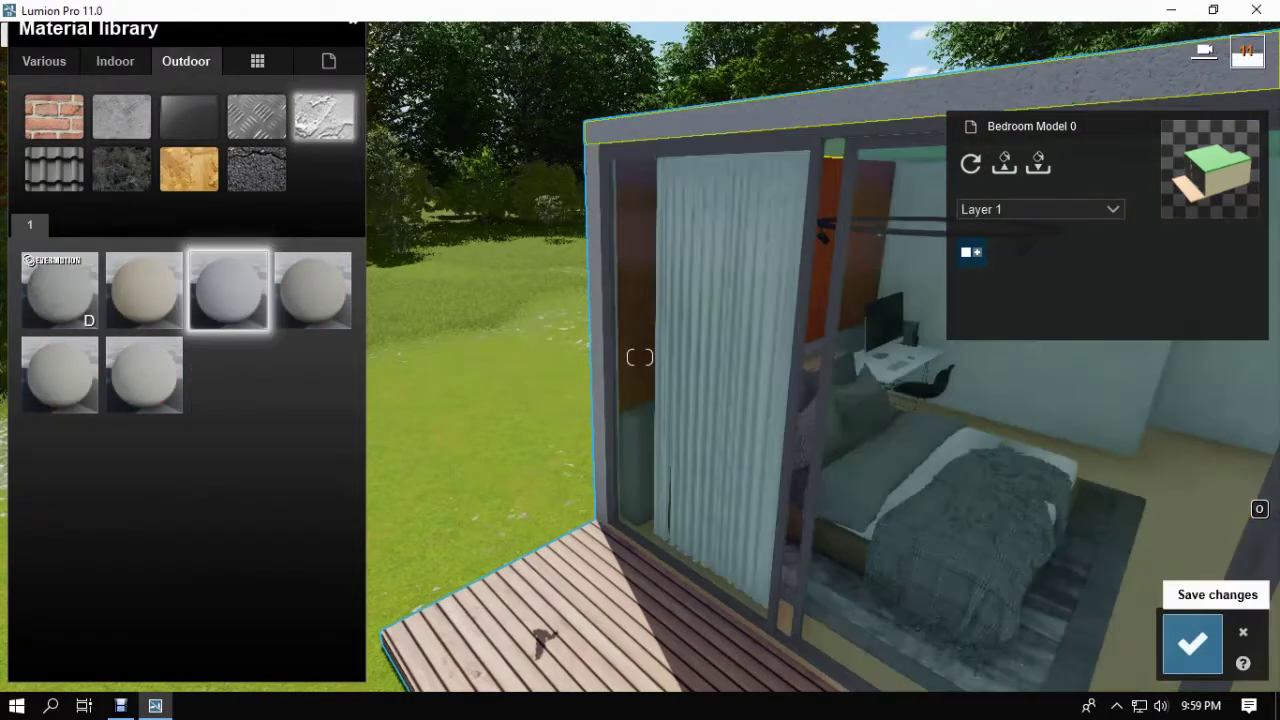
click(1192, 644)
Select the gray panel behind the bed for material editing and show the indoor wood materials.
key(w)
right_drag(900, 580, 590, 515)
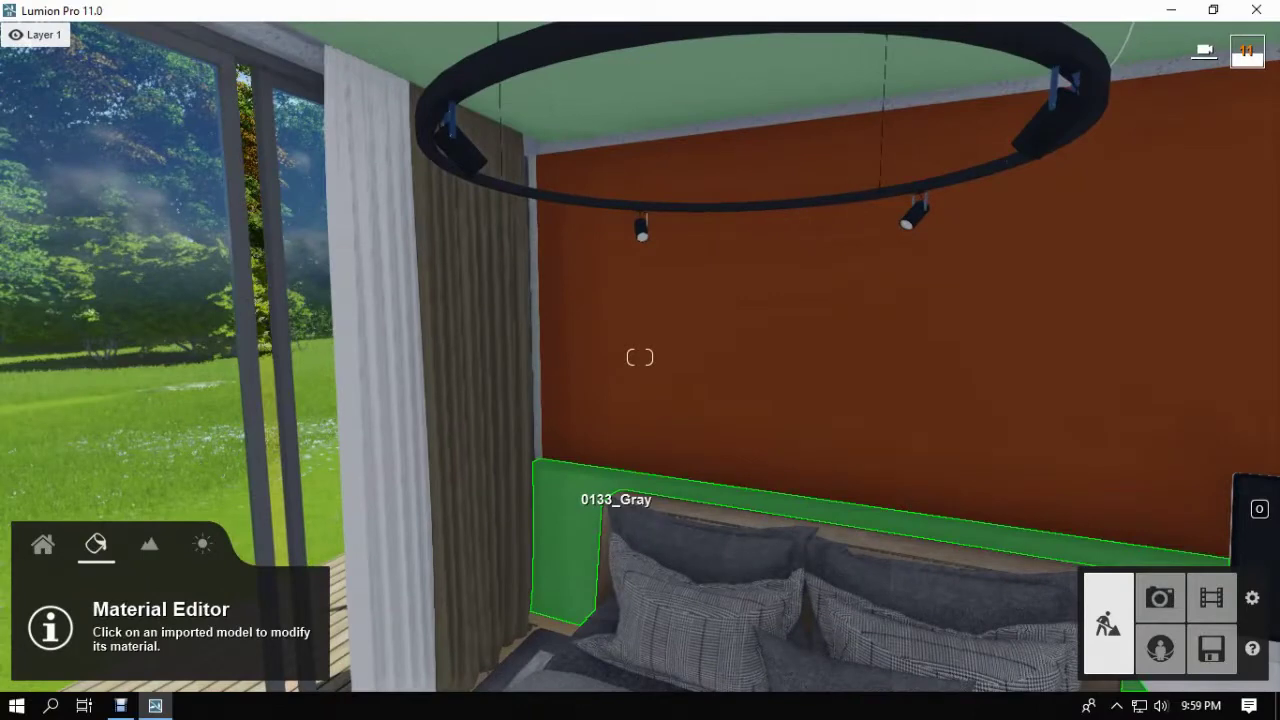
click(576, 508)
click(115, 61)
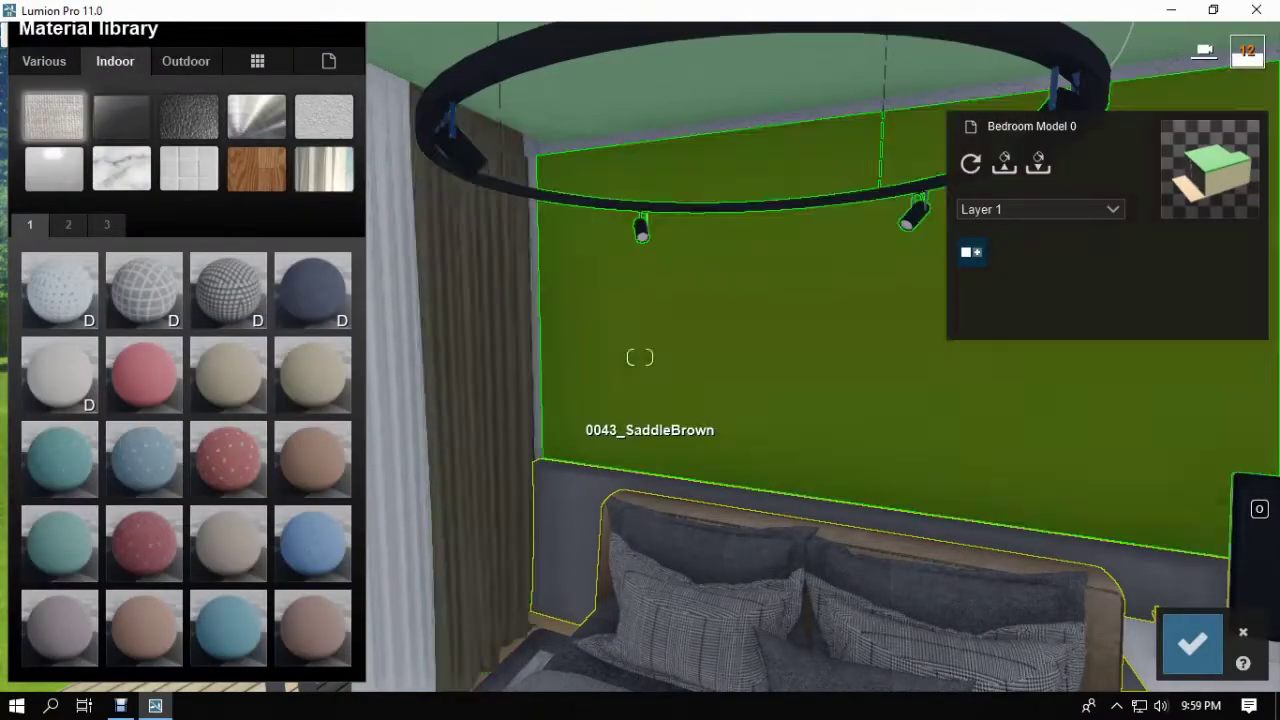
right_drag(650, 450, 750, 485)
click(256, 168)
key(w)
right_drag(611, 450, 720, 510)
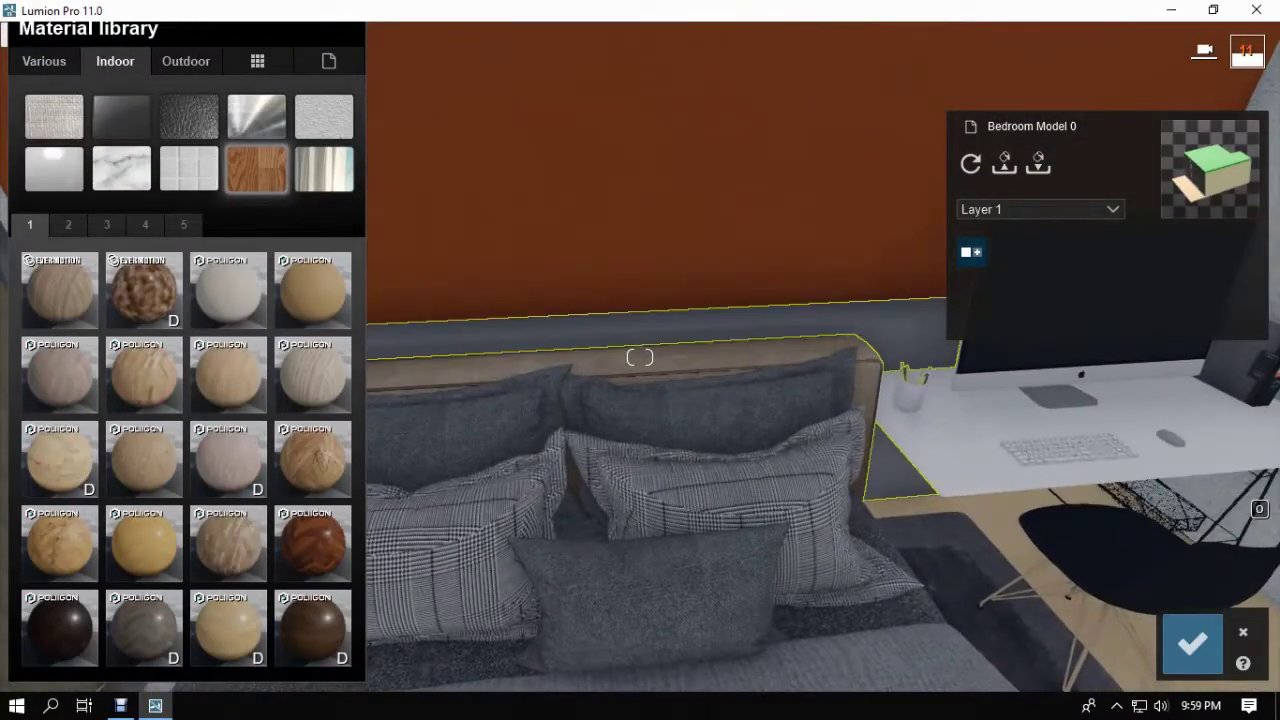
Browse the indoor wood materials, apply Polii Wood Flooring 066 2k to the panel behind the bed, and save the change.
click(68, 224)
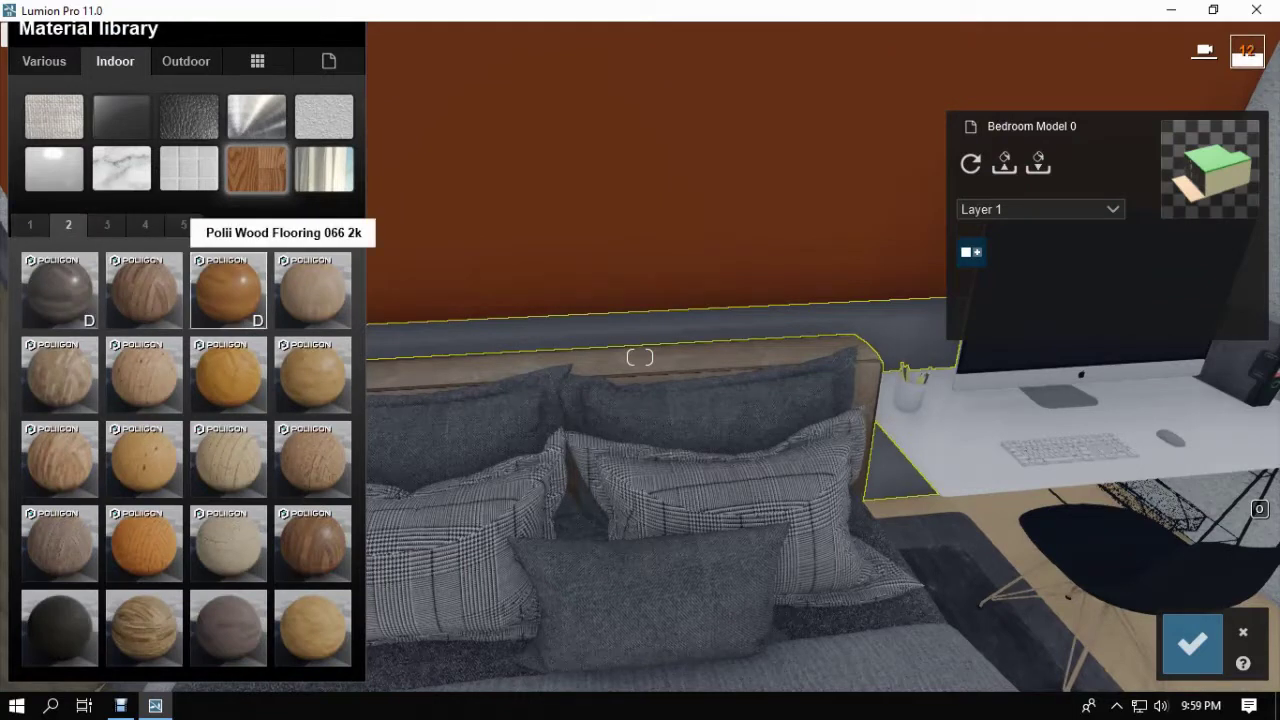
click(107, 224)
click(145, 224)
click(183, 224)
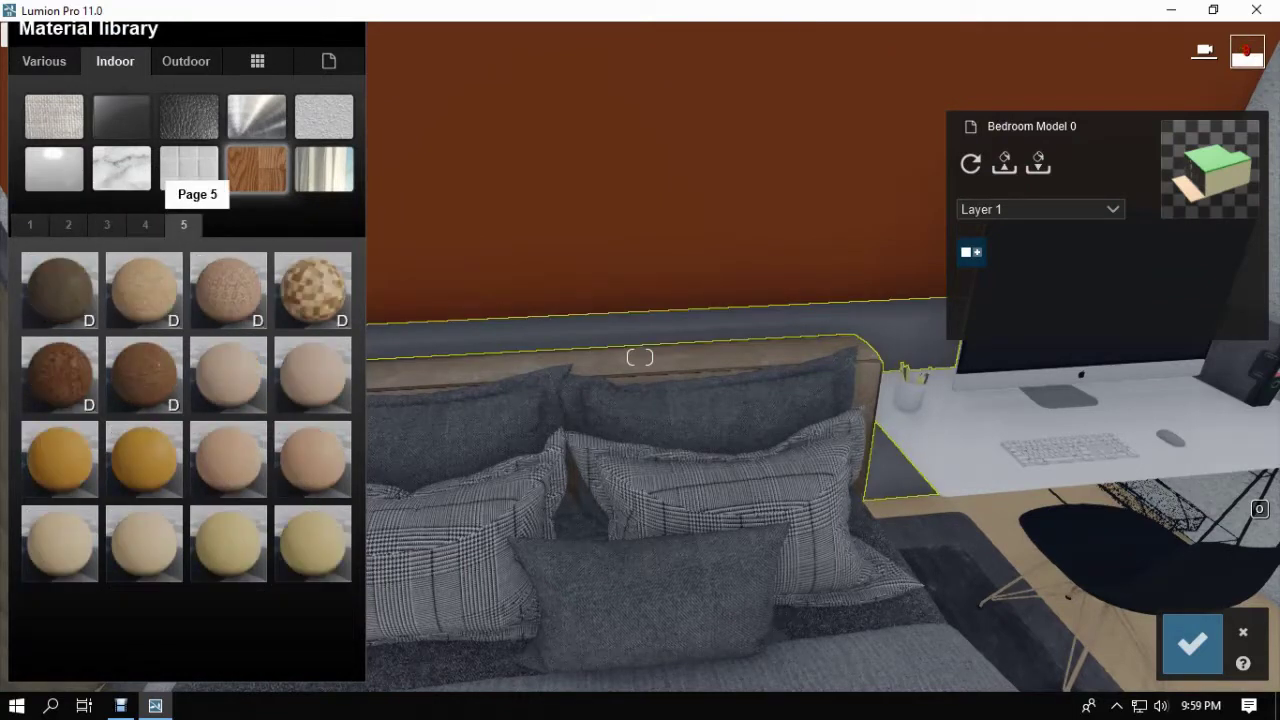
click(68, 224)
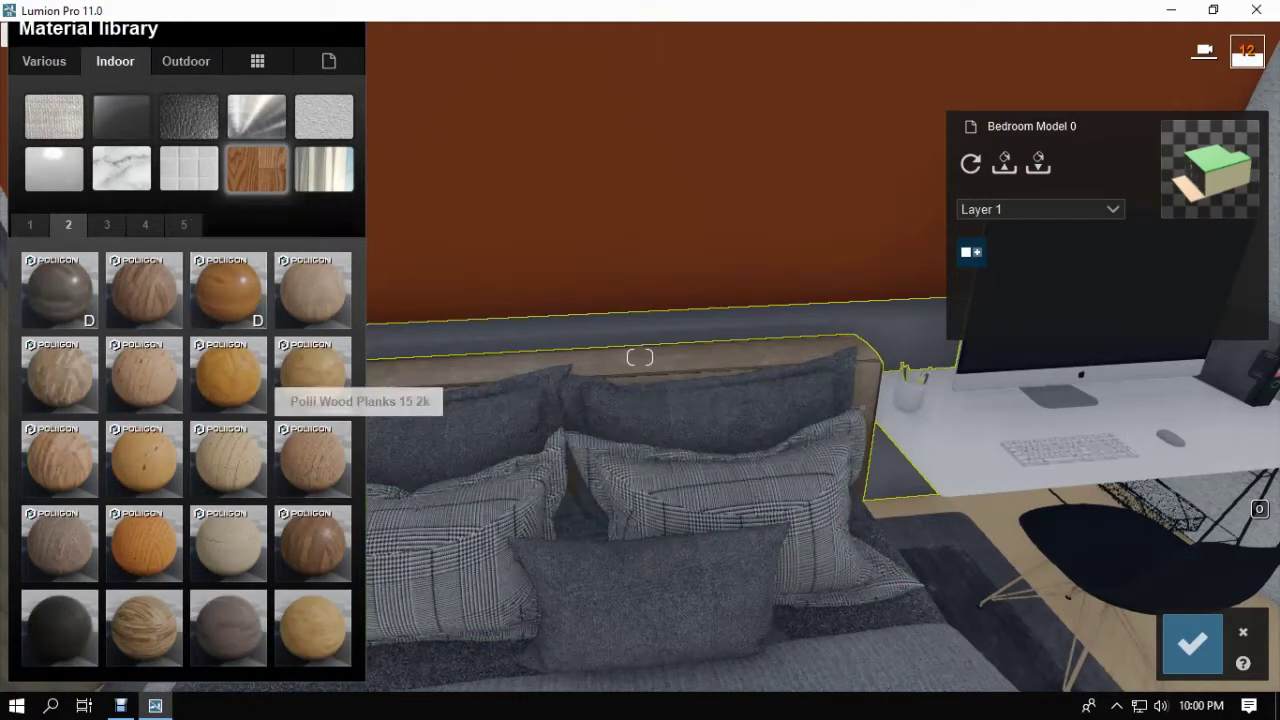
click(228, 290)
right_drag(645, 375, 390, 320)
key(w)
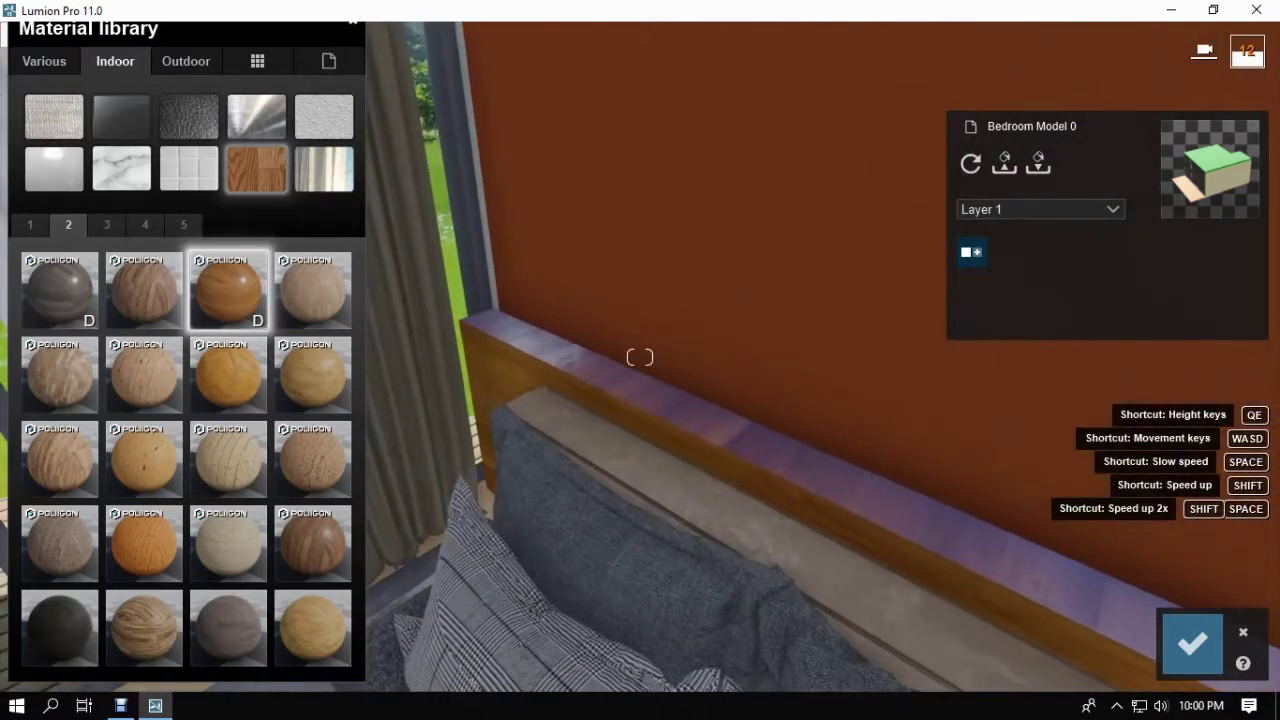
click(1192, 643)
Set the panel's wood texture pitch to 90°, slightly increase its map scale, and save the material.
click(783, 485)
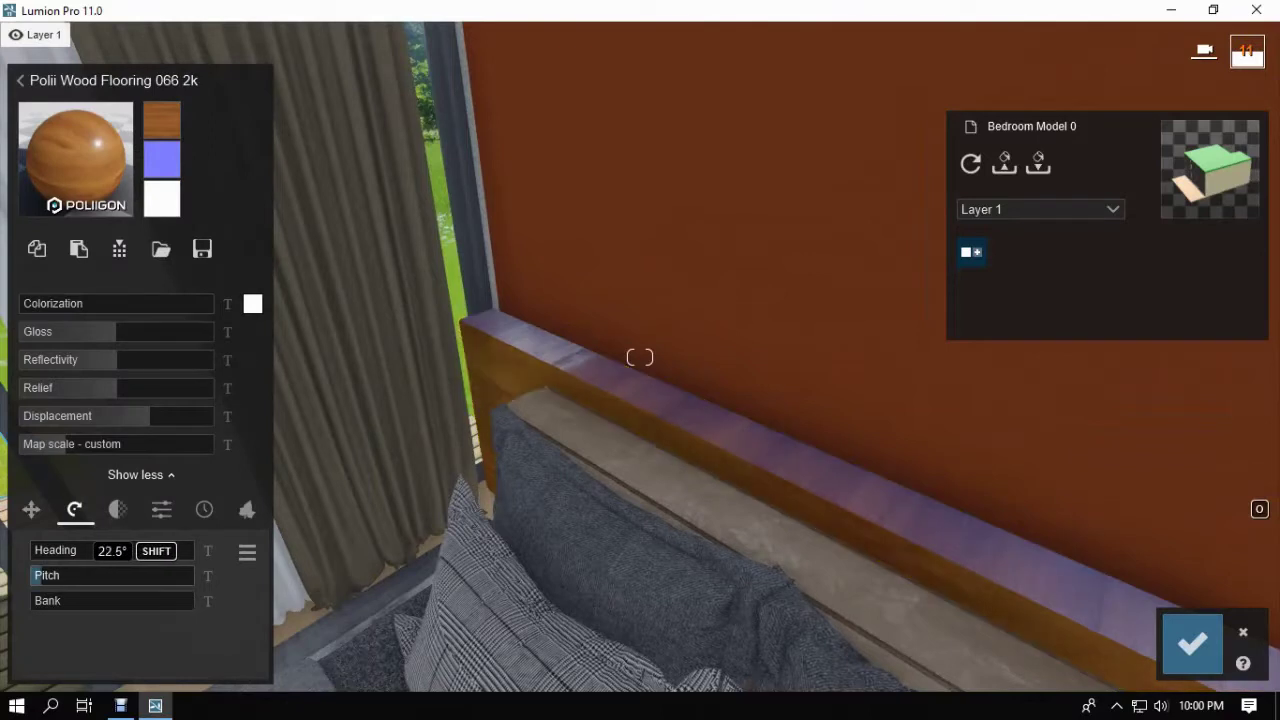
drag(43, 576, 70, 576)
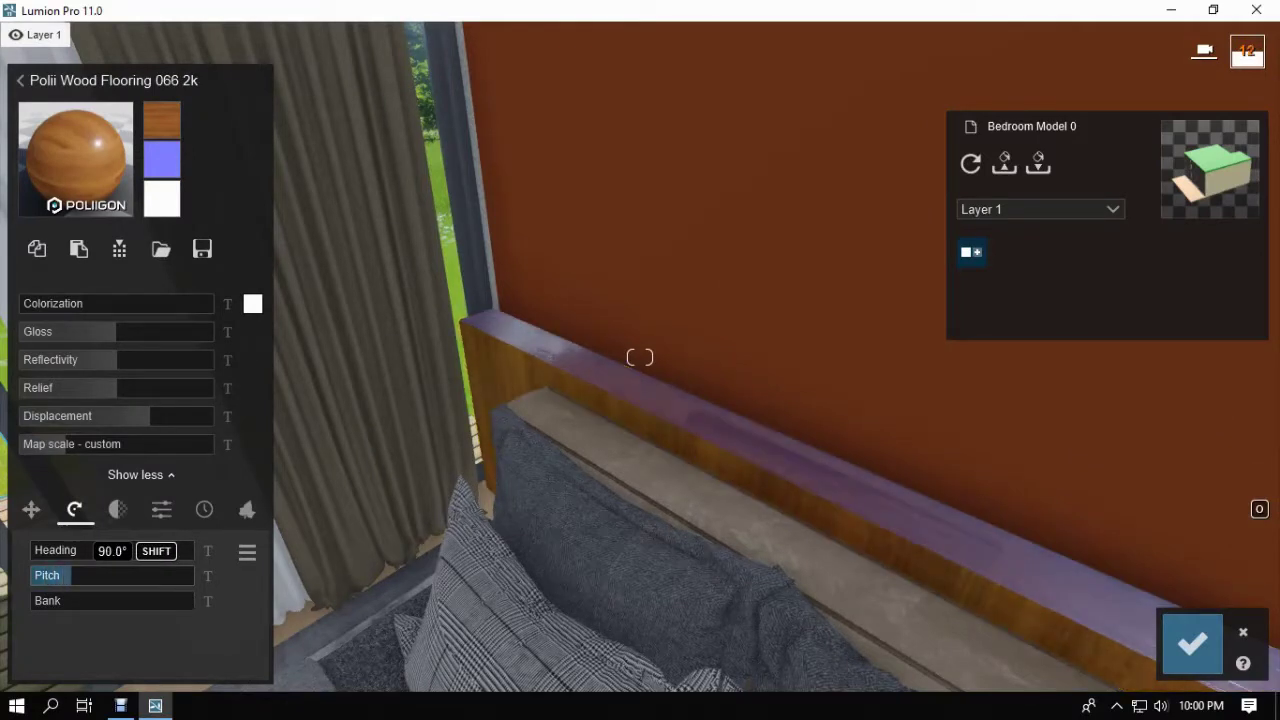
drag(65, 444, 71, 444)
right_drag(640, 400, 720, 340)
right_drag(640, 357, 640, 285)
click(1178, 645)
Select the 0043_SaddleBrown wall above the bed for material editing and show the indoor materials.
key(s)
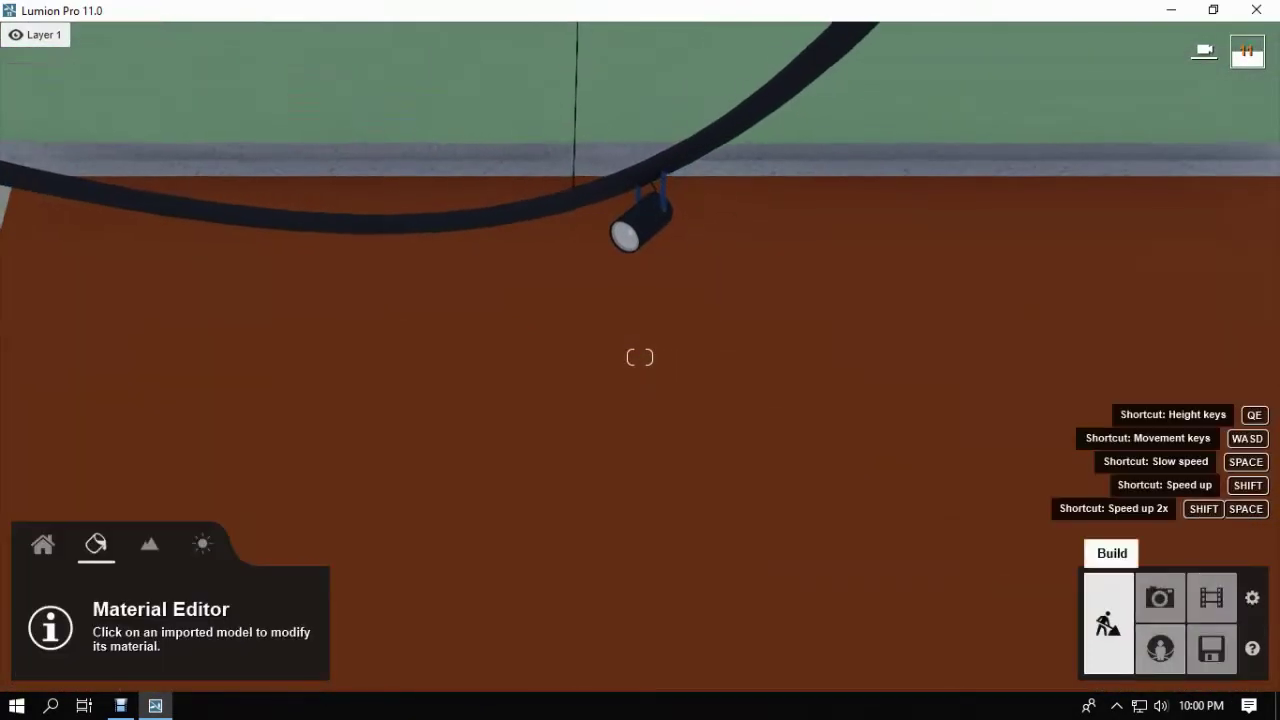
right_drag(640, 357, 640, 455)
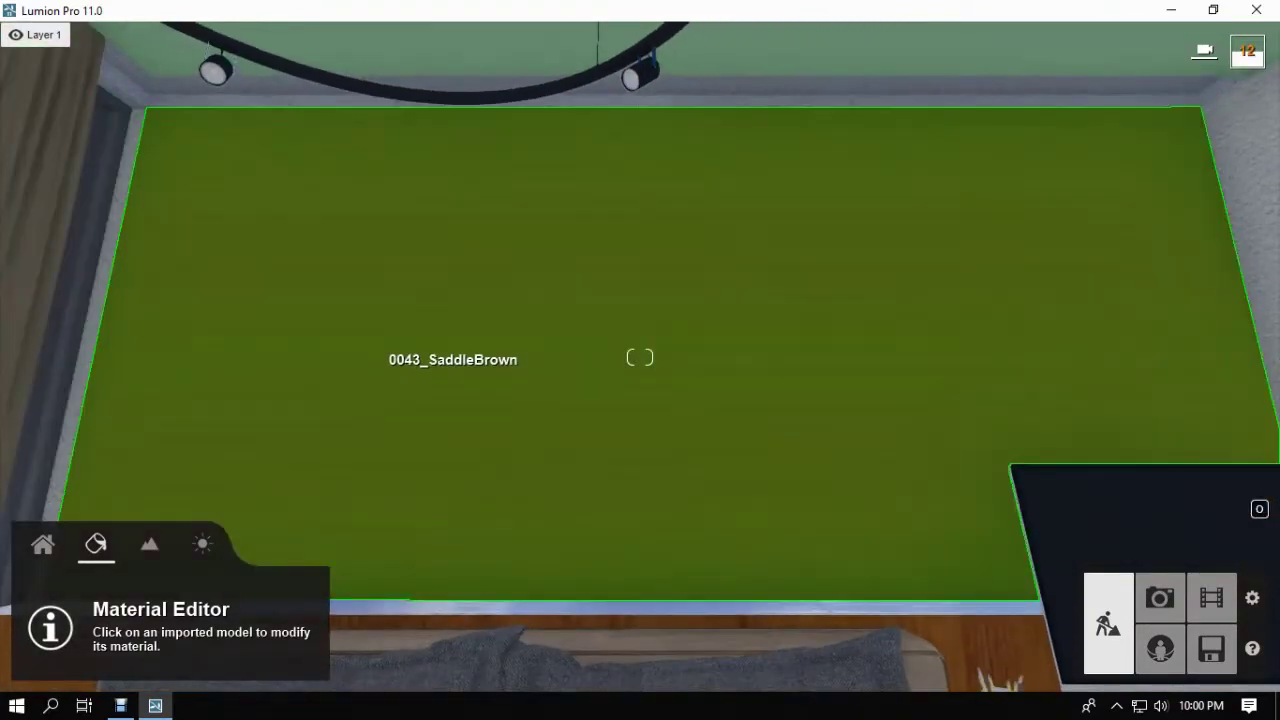
click(453, 355)
click(115, 61)
click(44, 61)
click(115, 61)
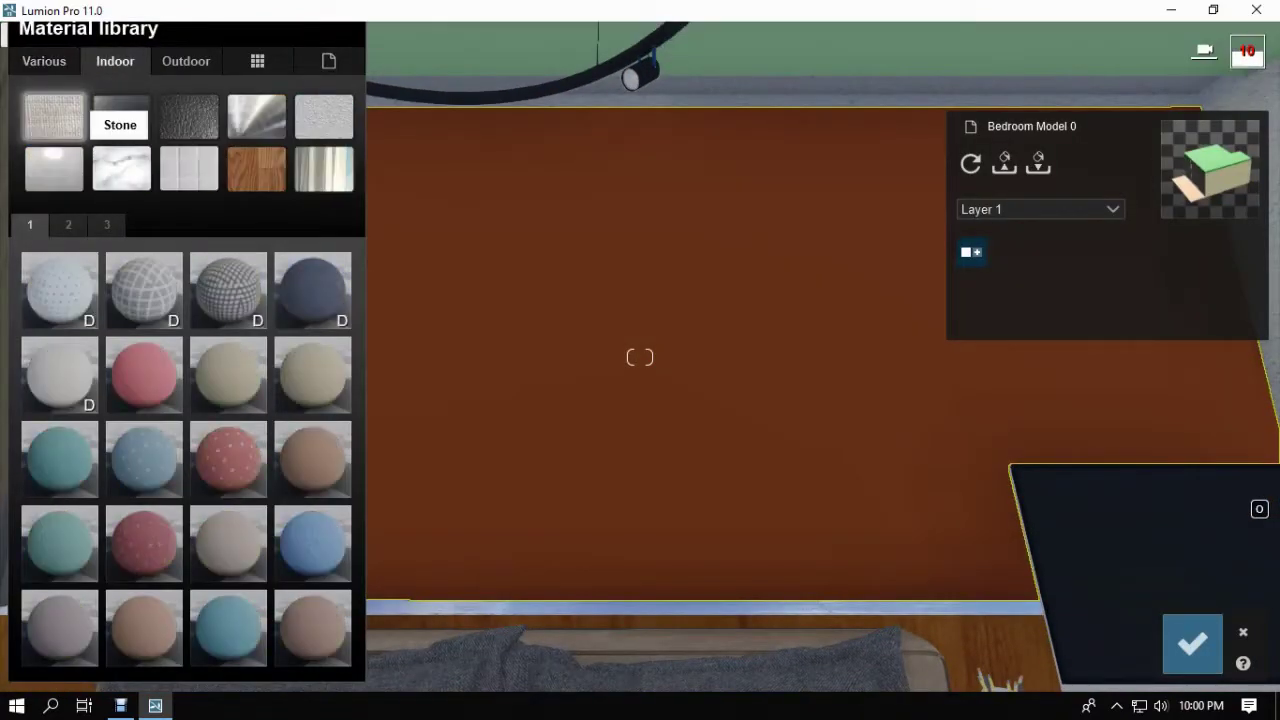
Browse the indoor stone materials and try mottled brown stone variants on the wall above the bed.
click(122, 169)
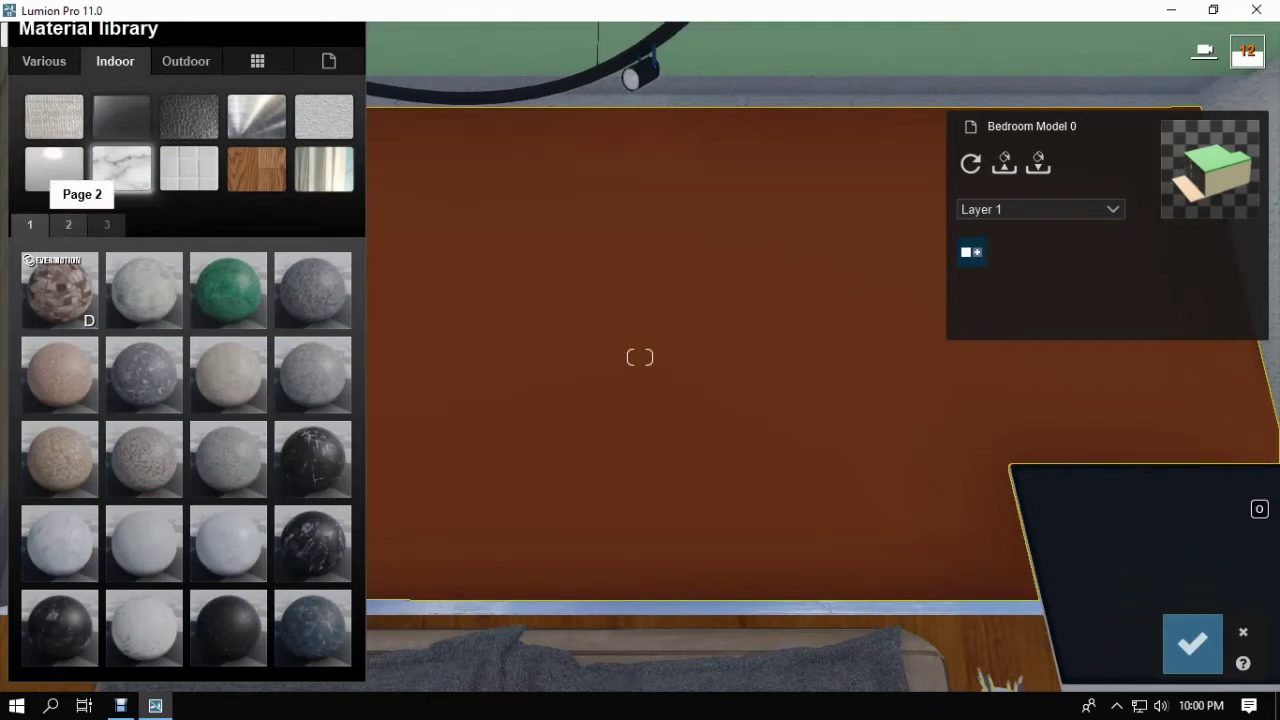
click(68, 225)
click(107, 225)
click(68, 225)
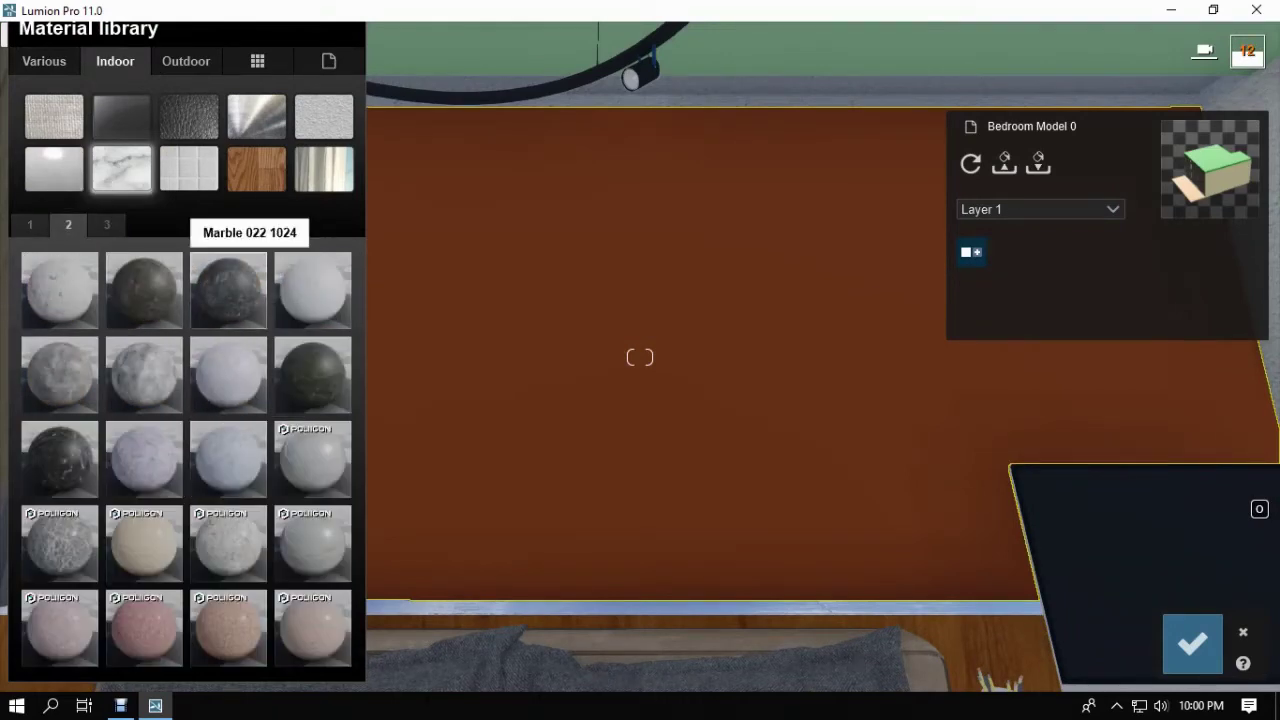
click(106, 224)
click(229, 290)
right_drag(693, 455, 570, 485)
click(144, 290)
click(229, 290)
click(30, 224)
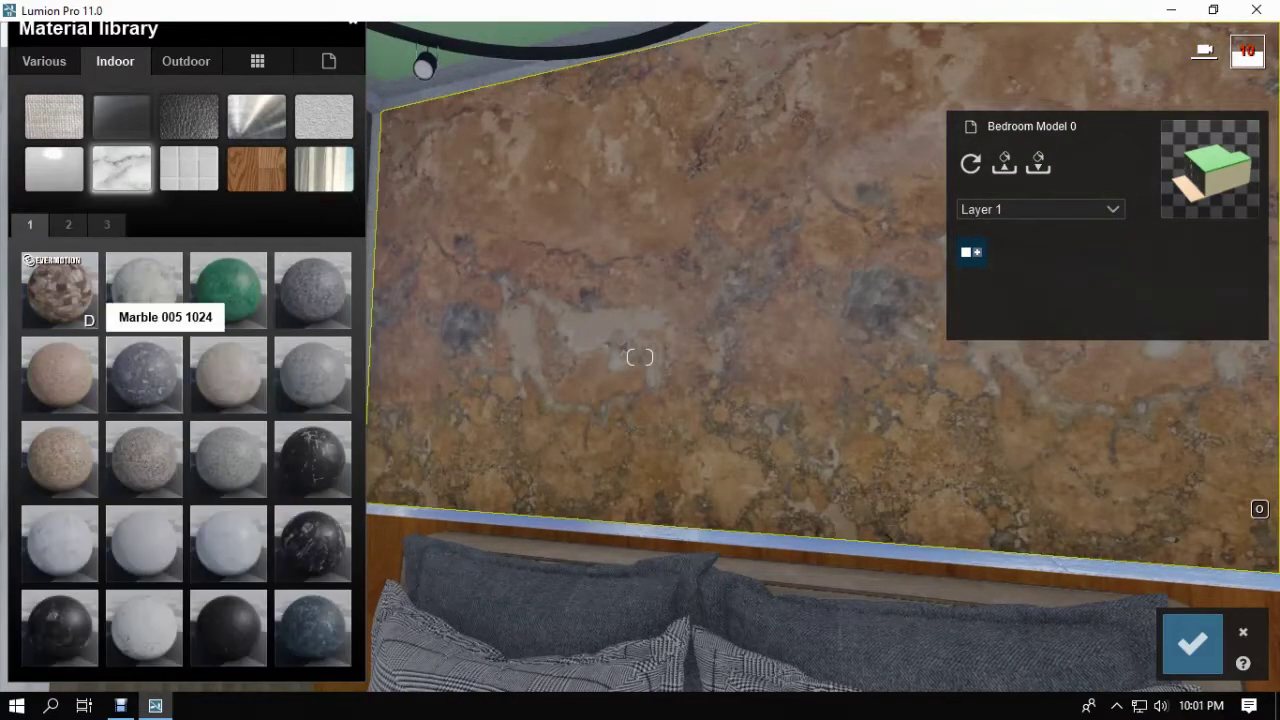
Try several white marbles, including Marble 017 1024, on the wall above the bed.
click(229, 543)
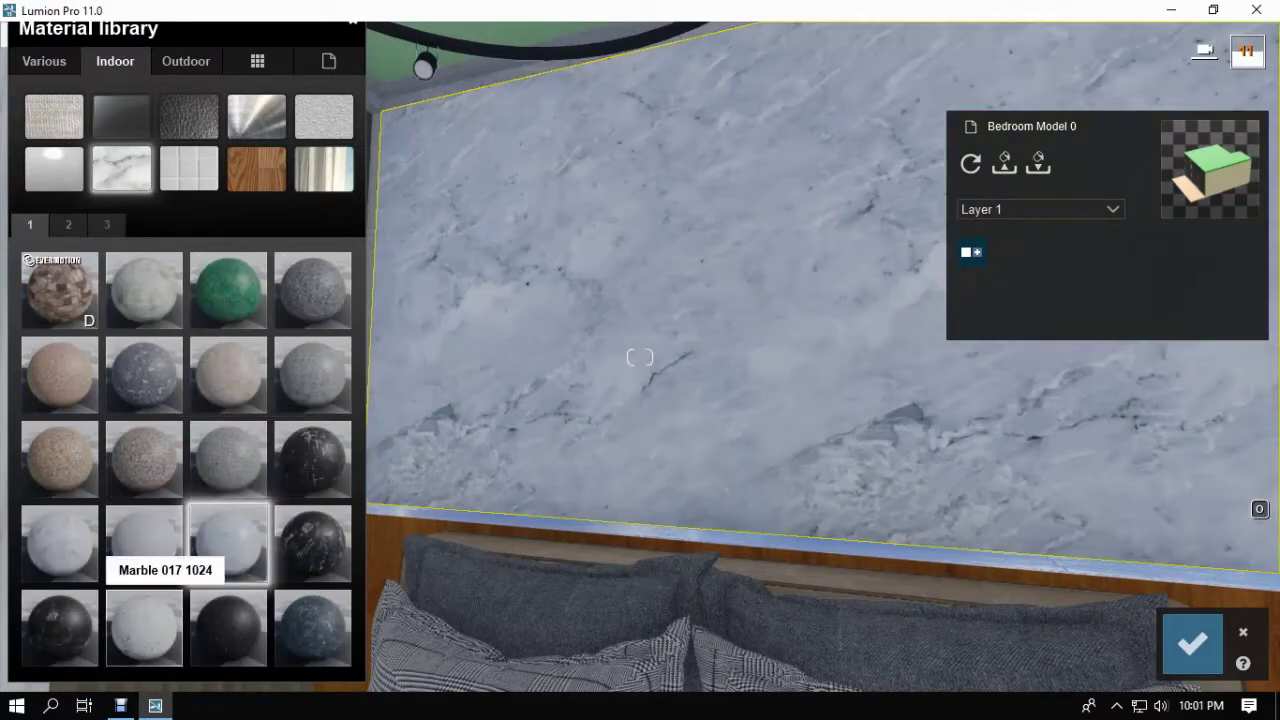
click(144, 628)
click(60, 543)
mouse_move(645, 357)
right_down()
mouse_move(750, 362)
mouse_move(740, 312)
mouse_move(640, 357)
right_up()
Compare rock materials from the Various category on the wall above the bed and apply Rock 004.
click(44, 62)
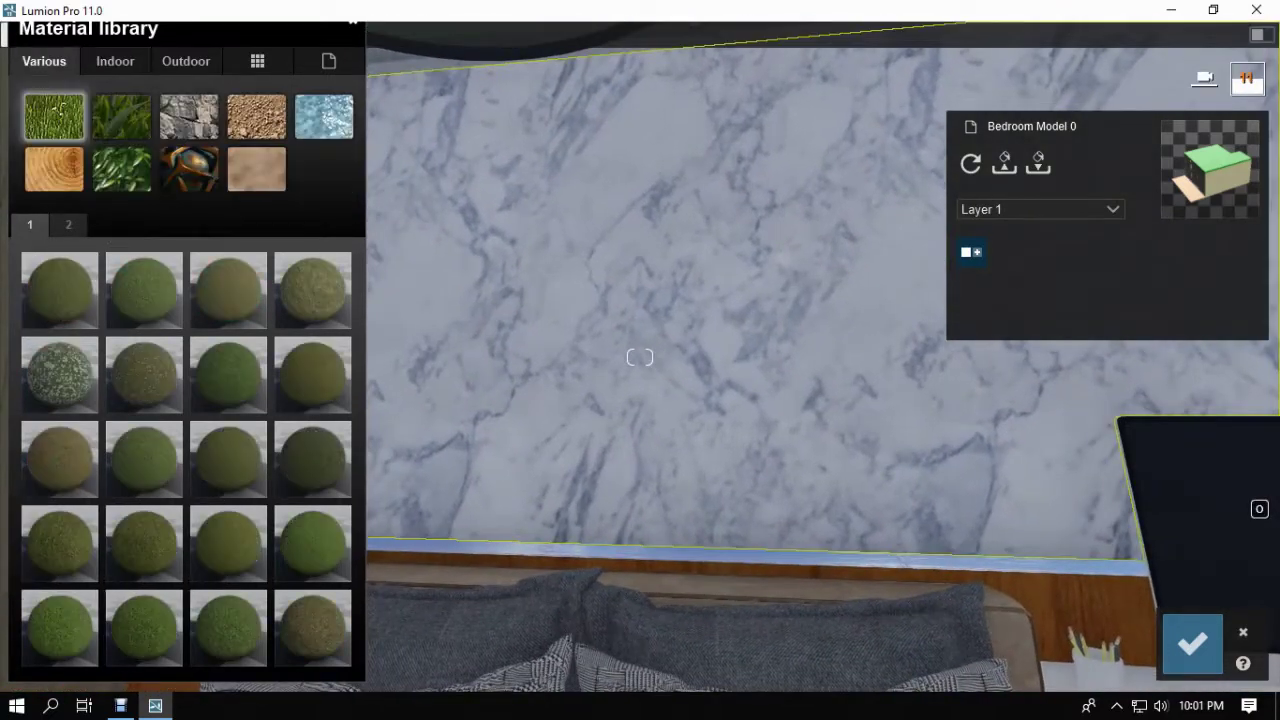
click(188, 116)
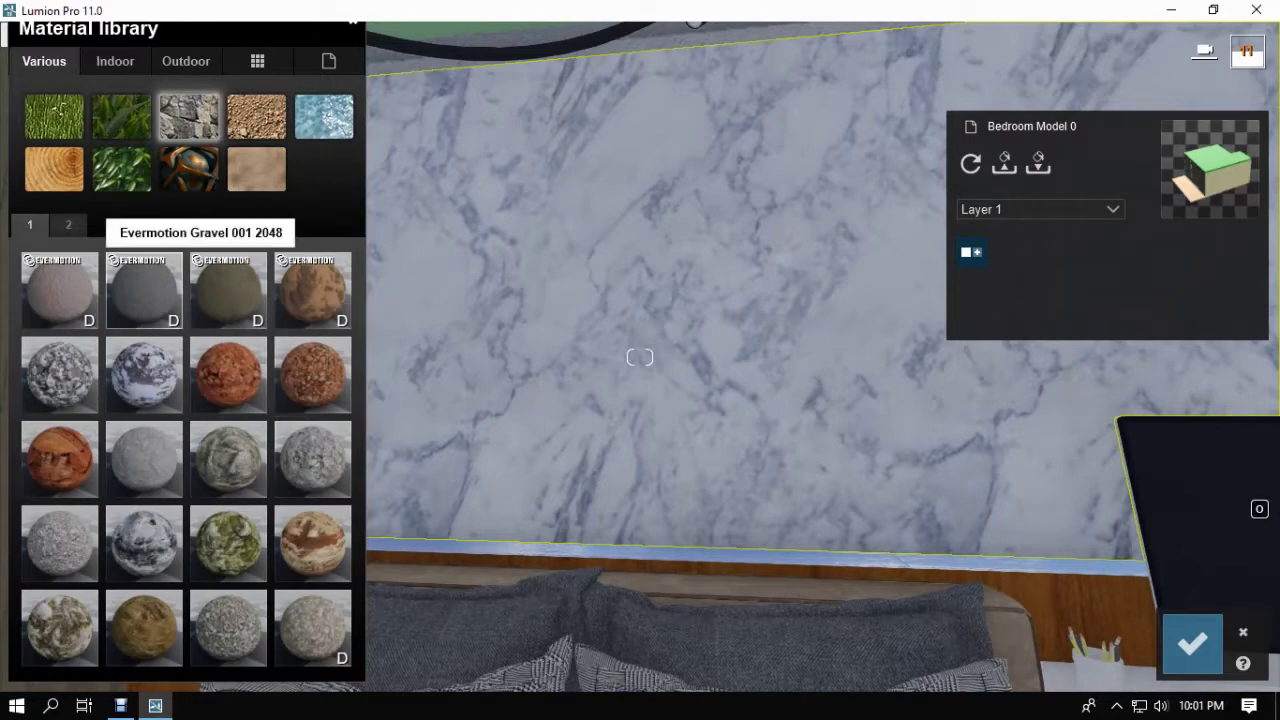
click(68, 224)
click(228, 458)
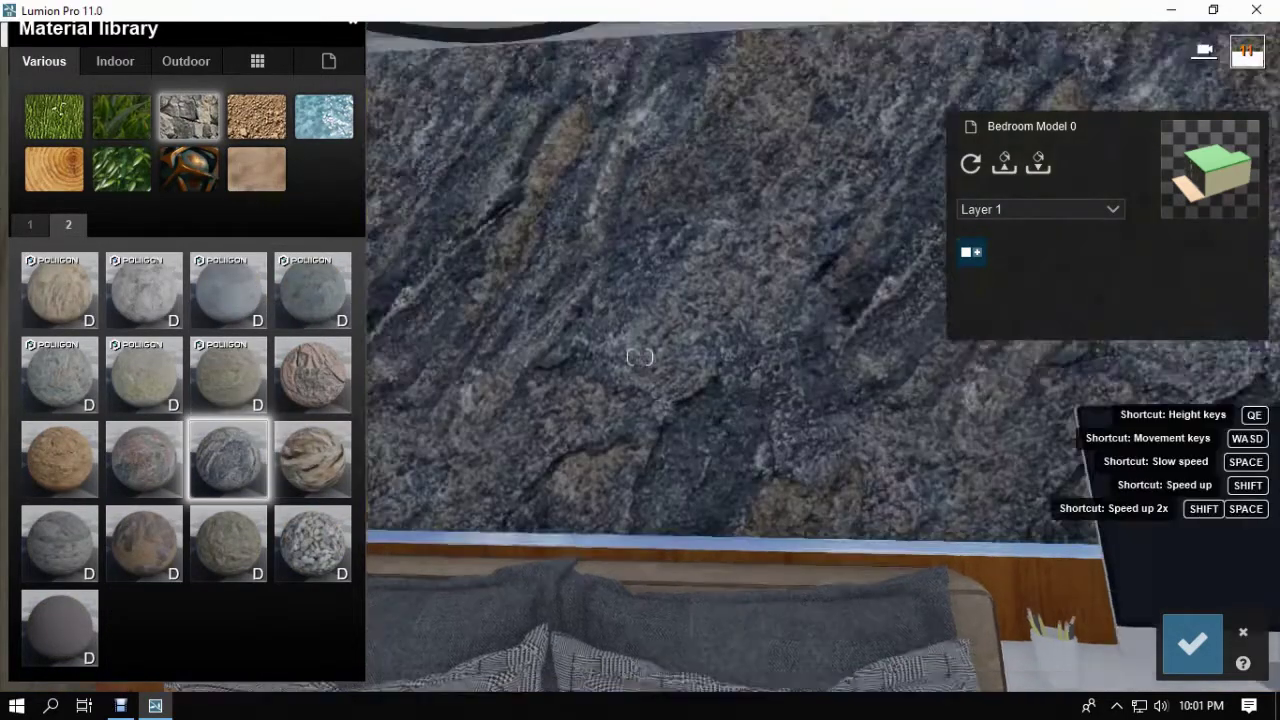
right_drag(640, 357, 600, 343)
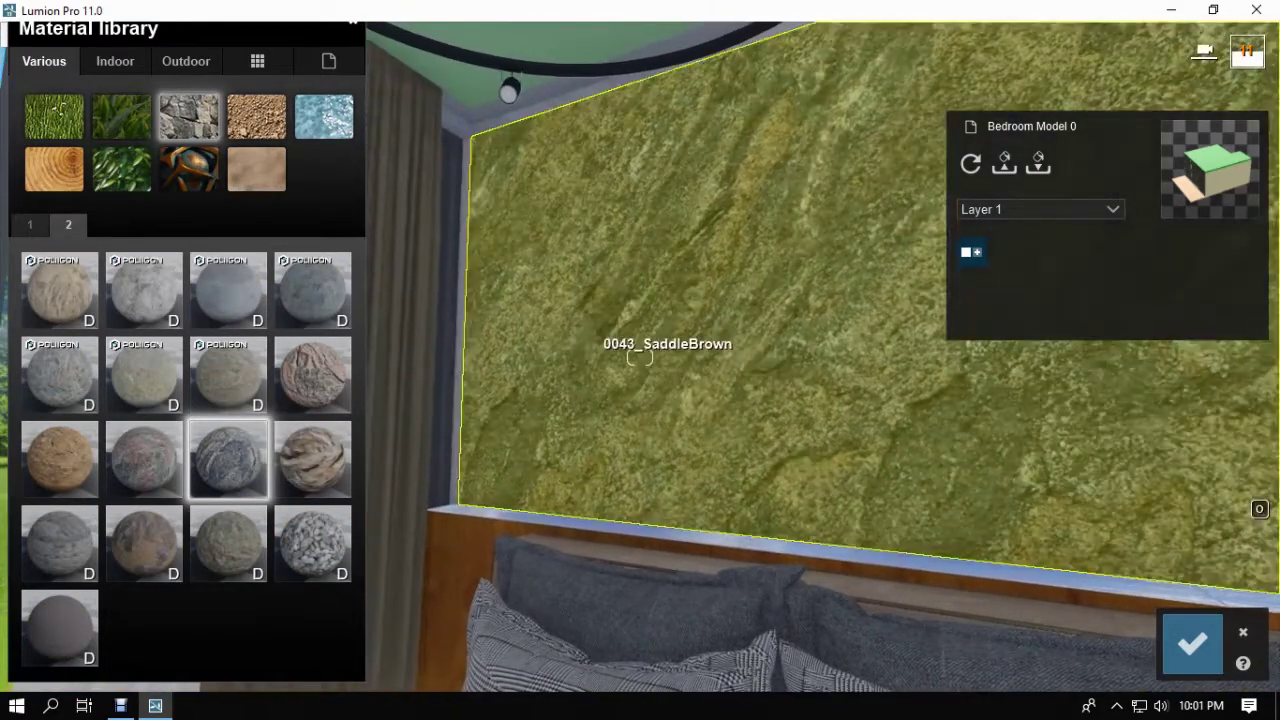
click(228, 543)
right_drag(228, 543, 258, 560)
click(228, 458)
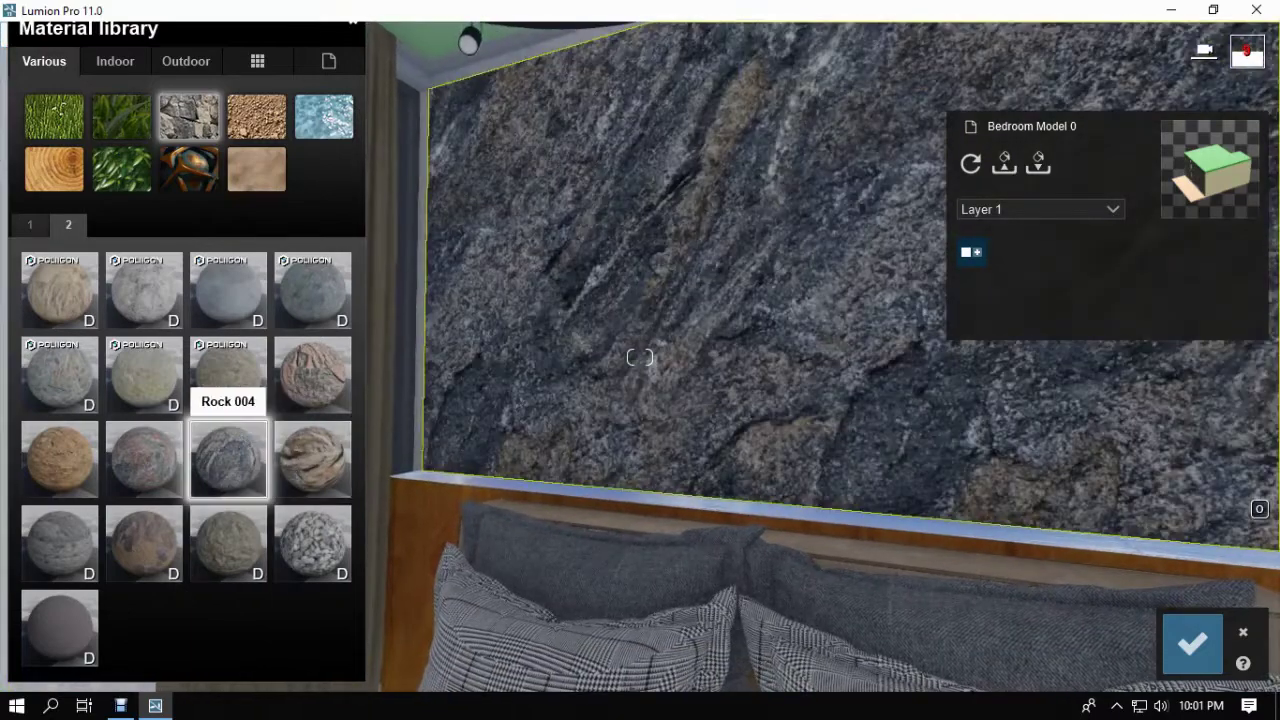
Save the rock wall material, give the white desktop a Standard material with low gloss and reflectivity, and raise its relief.
right_drag(228, 458, 260, 476)
click(1192, 643)
right_drag(640, 357, 700, 382)
key(w)
key(s)
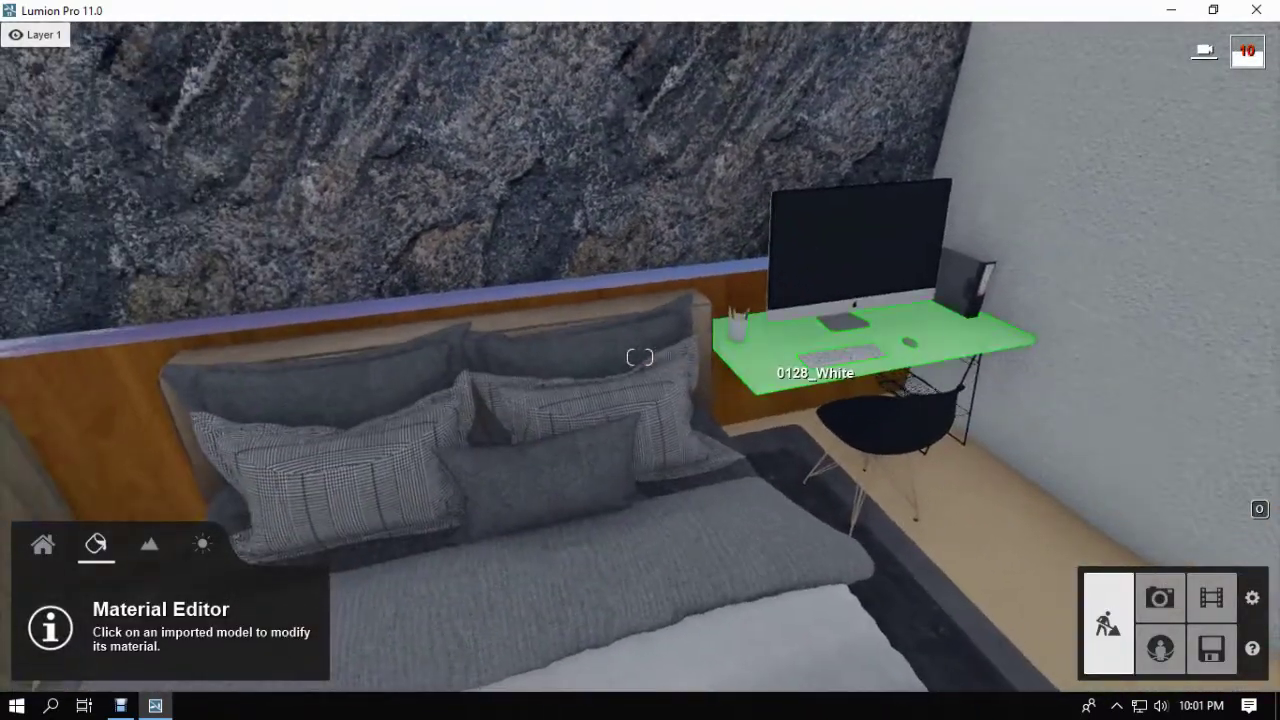
click(812, 372)
click(59, 314)
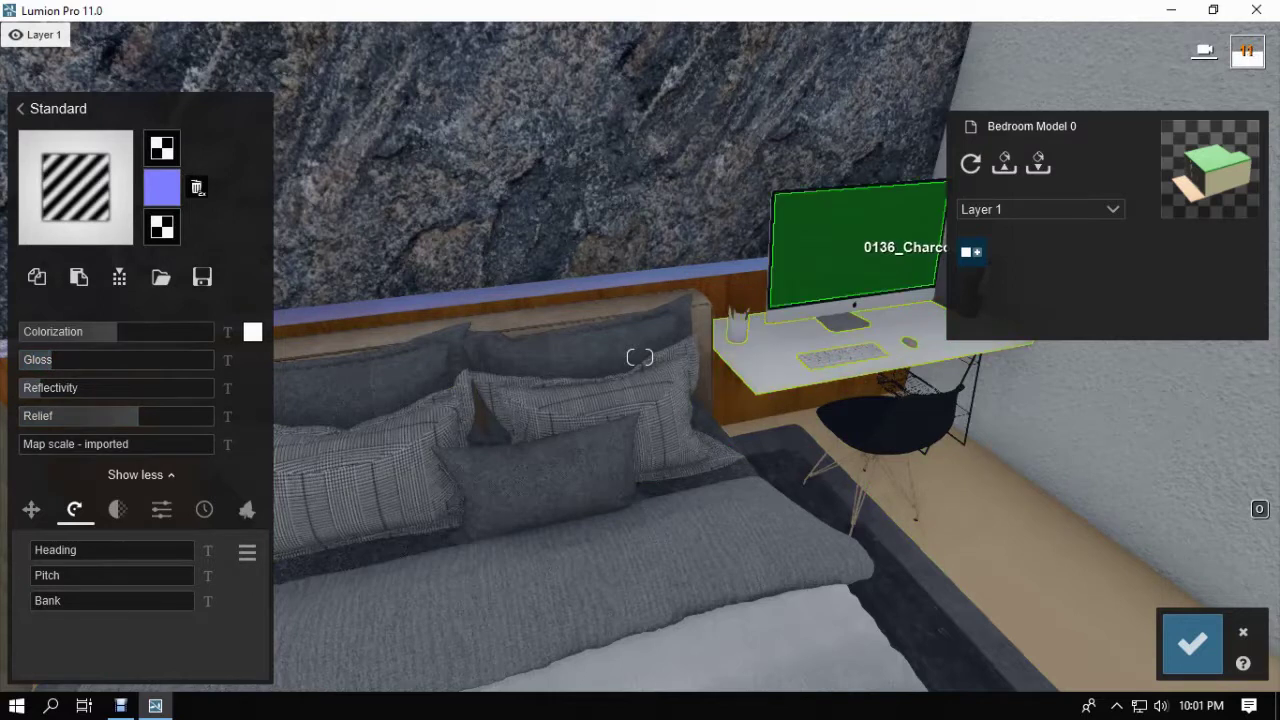
Apply a Standard material to the monitor screen with reflectivity 0.8 and a black color, and save the changes.
click(853, 248)
click(60, 319)
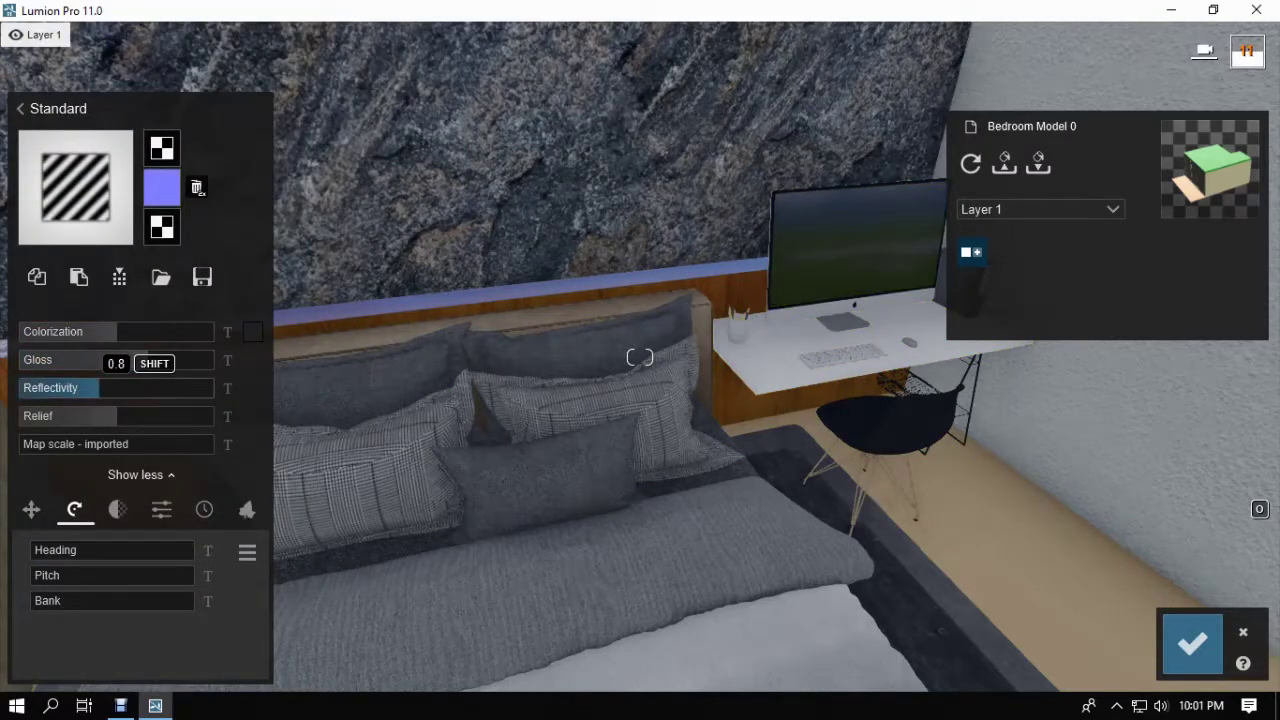
click(253, 332)
drag(297, 424, 286, 474)
click(1192, 644)
Apply a Standard material to the brown bed frame, lower its gloss and set its reflectivity to 0.5.
key(w)
right_drag(463, 325, 350, 265)
key(s)
right_drag(472, 170, 720, 330)
key(s)
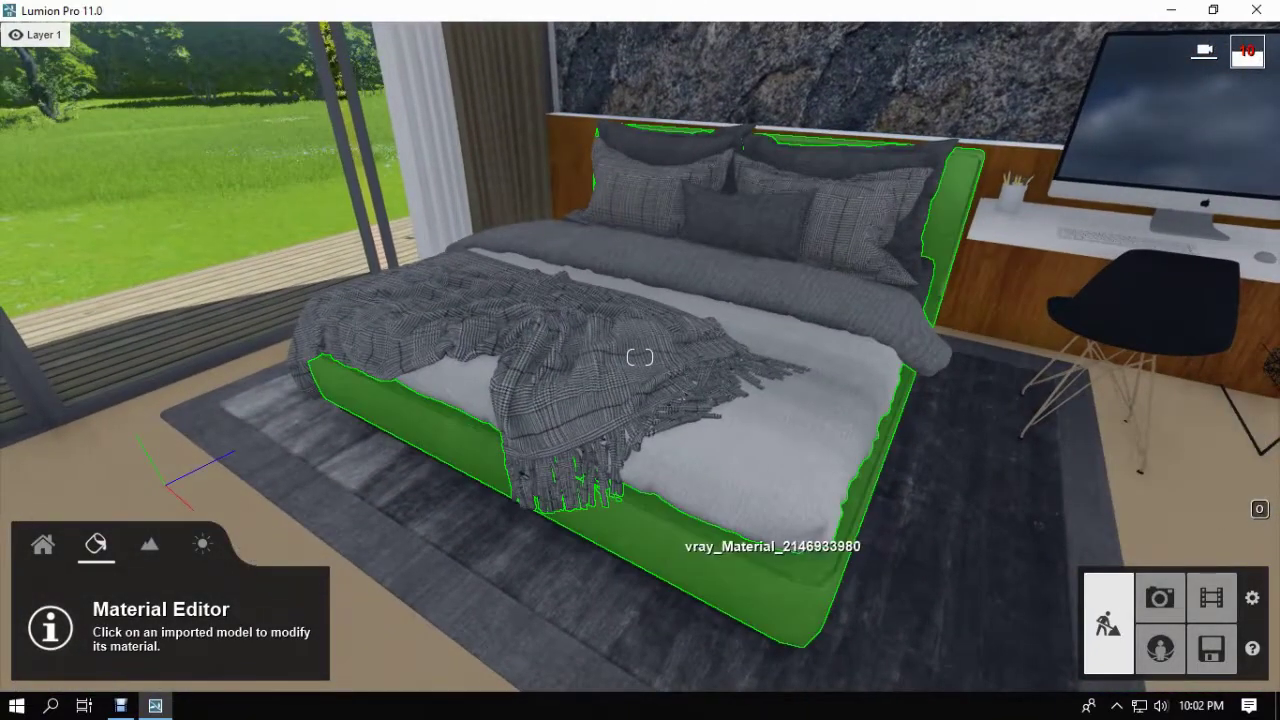
click(745, 560)
click(60, 314)
key(e)
mouse_move(640, 400)
right_down()
mouse_move(640, 450)
mouse_move(650, 420)
right_up()
drag(116, 360, 82, 388)
click(252, 417)
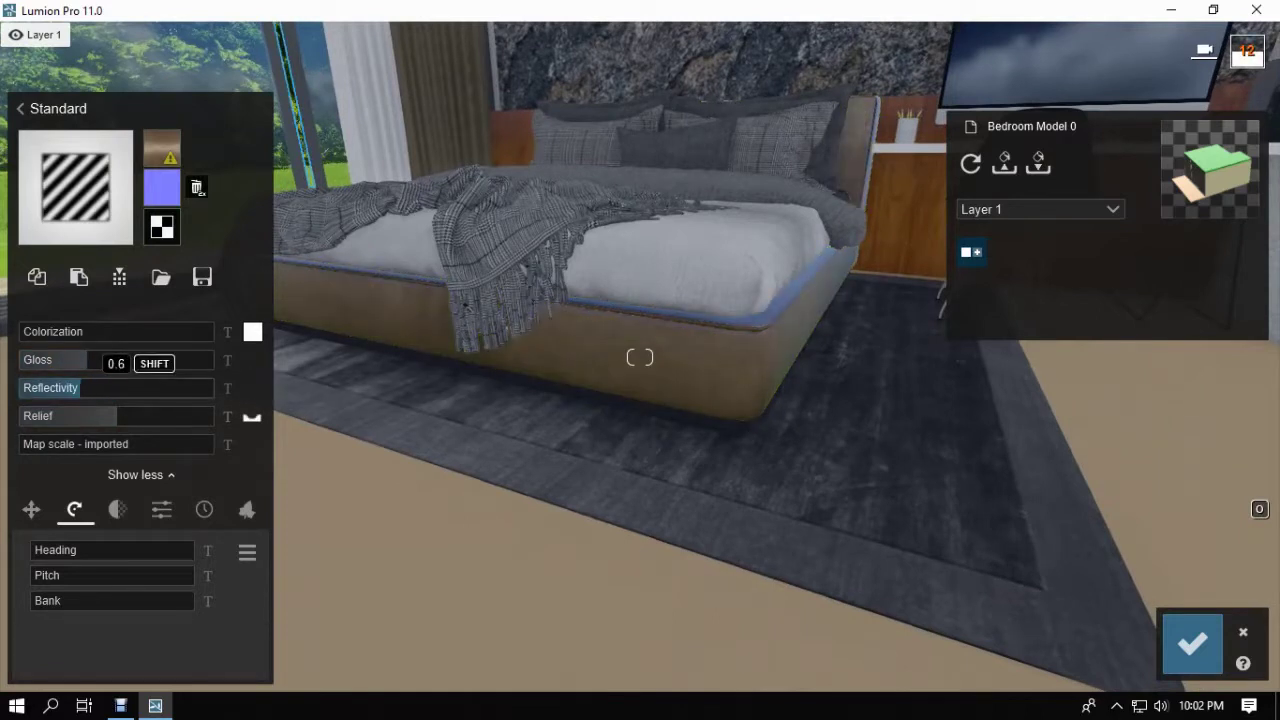
drag(86, 360, 72, 388)
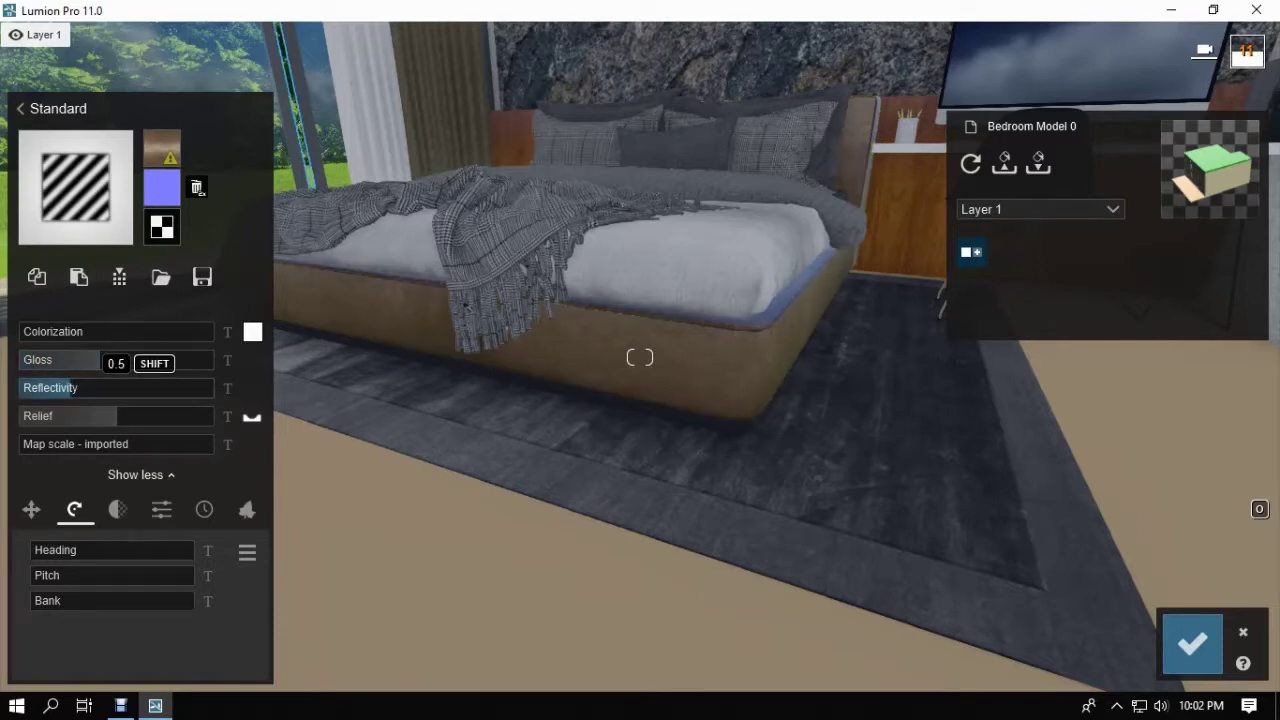
Apply a Standard material to the white mattress sheet with low gloss and minimal reflectivity, and set its relief to 1.1.
click(709, 274)
click(60, 314)
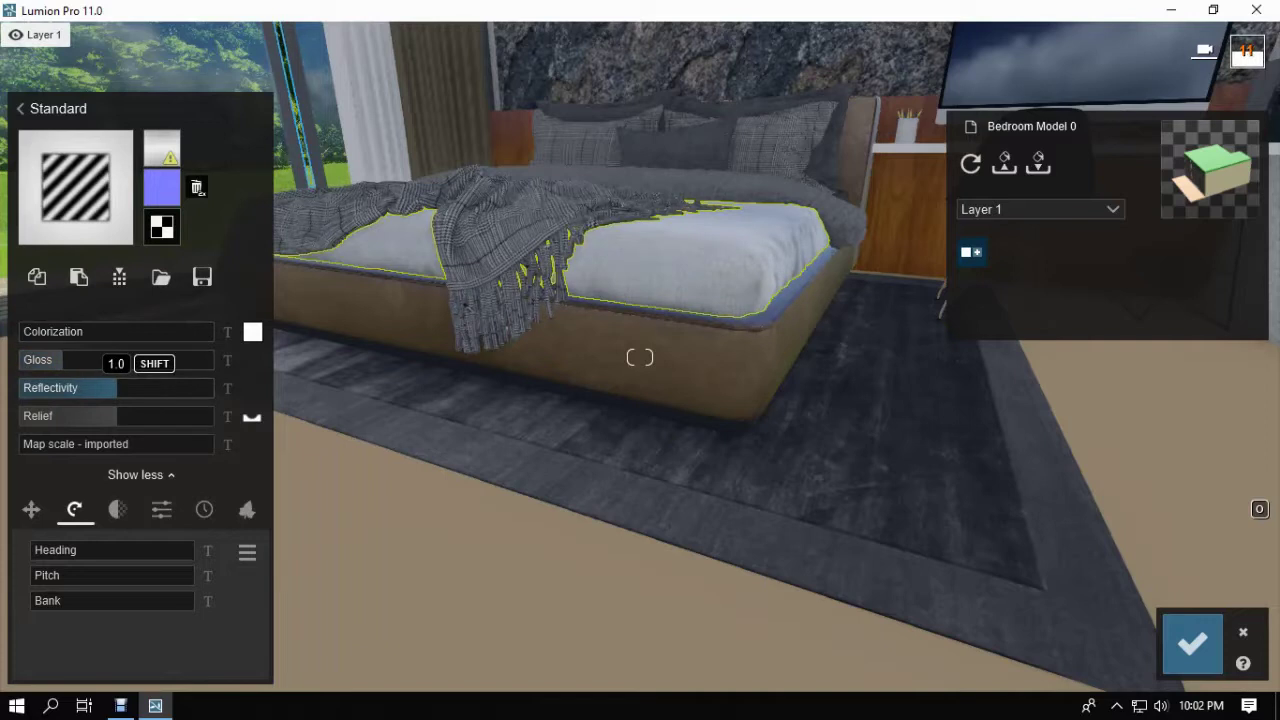
drag(70, 388, 37, 388)
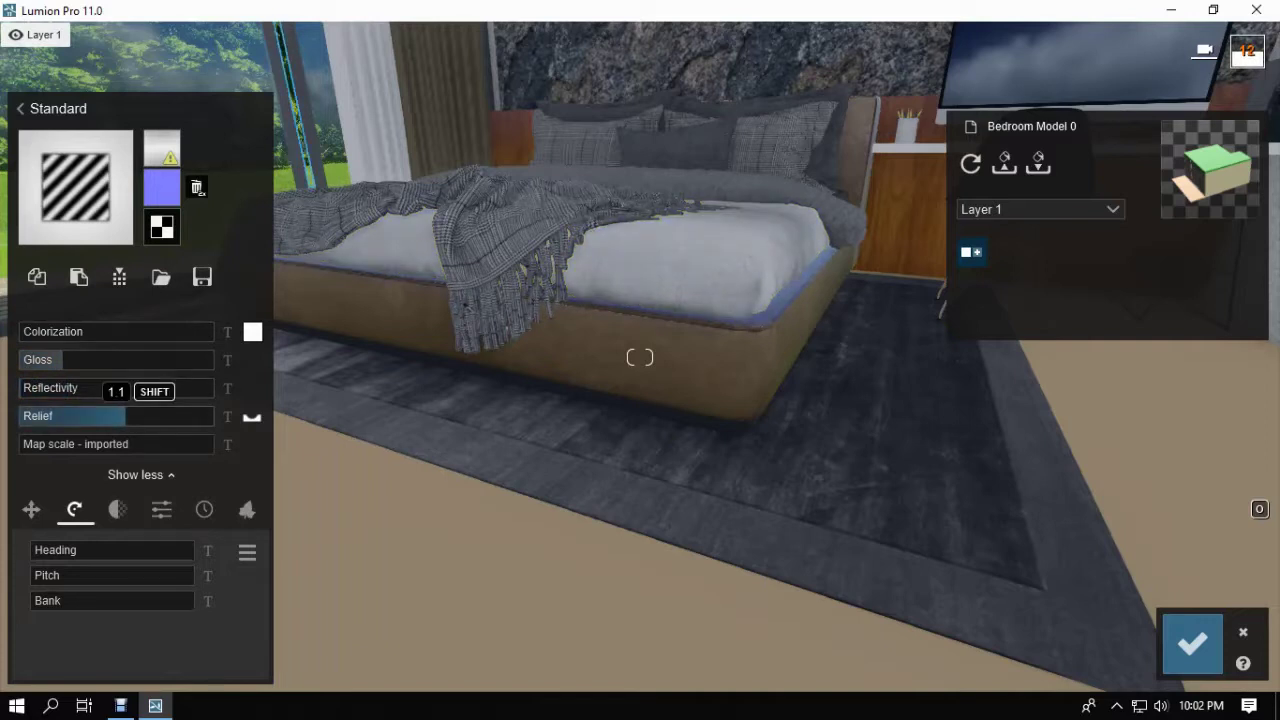
Apply a Standard material to the checked throw blanket and lower its gloss and reflectivity.
click(500, 234)
click(60, 314)
mouse_move(116, 360)
mouse_down()
mouse_move(66, 360)
mouse_move(40, 388)
mouse_up()
Apply a Standard material with low gloss and reflectivity to the gray folded duvet.
key(q)
key(q)
right_drag(735, 380, 735, 428)
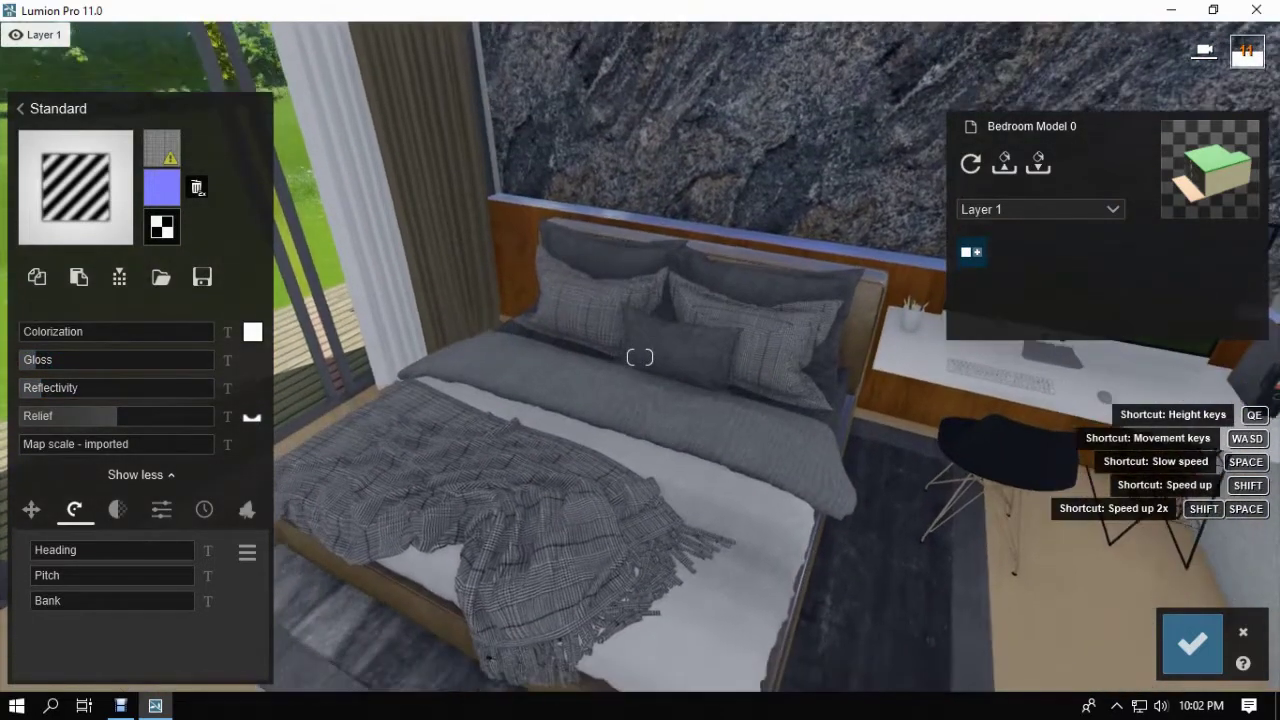
click(735, 428)
click(60, 314)
click(59, 314)
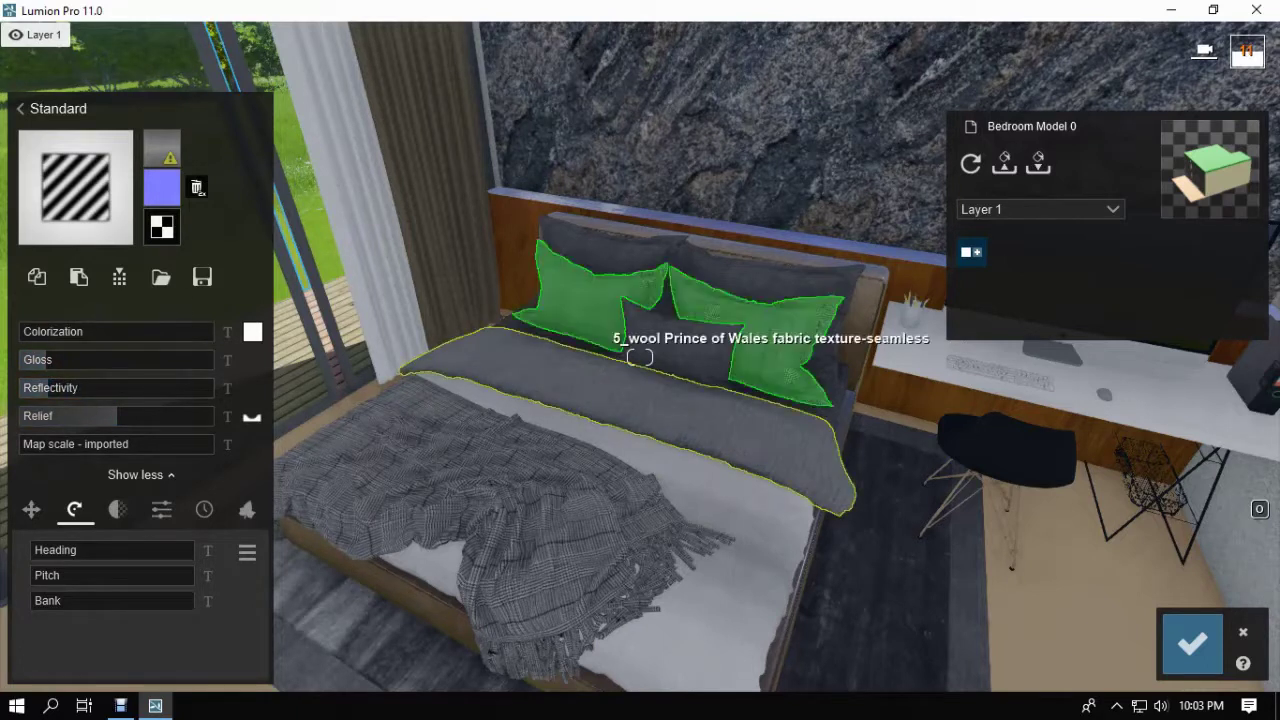
Apply a Standard material to the plain dark pillows, reduce their gloss and reflectivity, and save the changes.
click(640, 357)
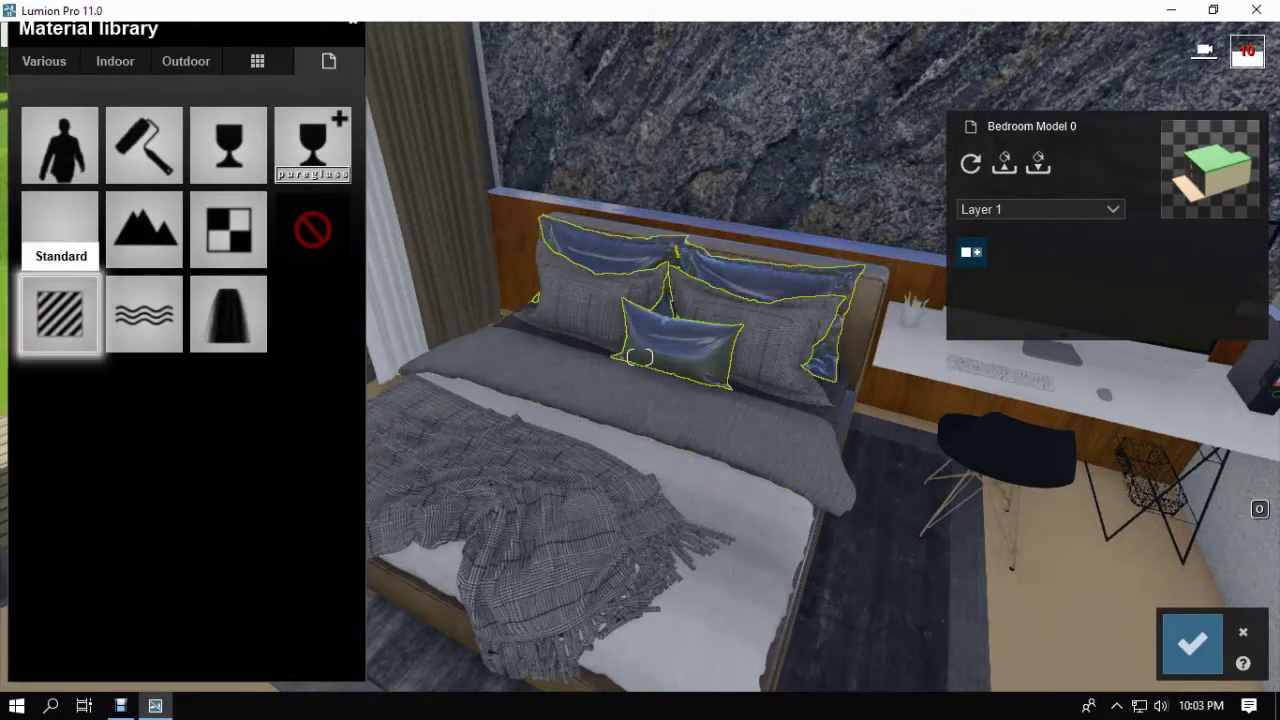
click(57, 314)
drag(76, 360, 65, 388)
right_drag(640, 400, 400, 385)
right_drag(640, 400, 545, 395)
click(1192, 644)
Apply a Standard material to the gray rug with gloss 0.4, reduced reflectivity and slightly higher relief, and save it.
click(386, 520)
right_drag(386, 520, 312, 514)
click(764, 556)
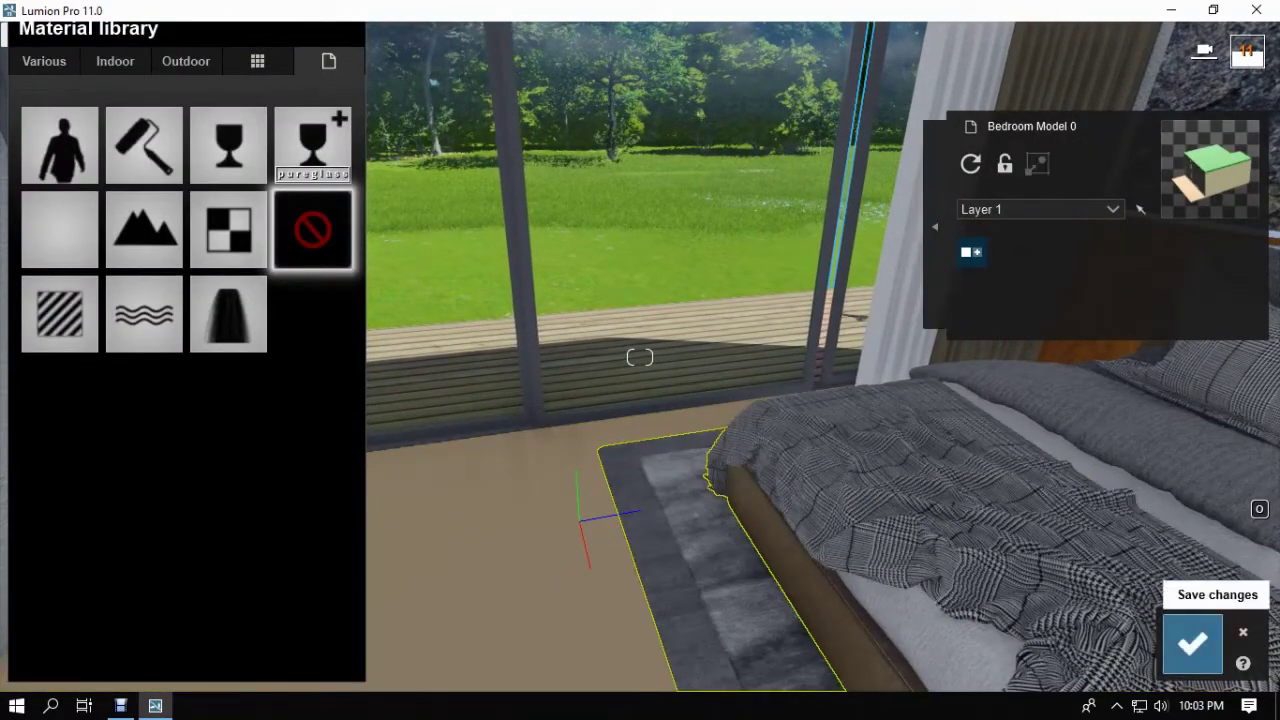
click(59, 314)
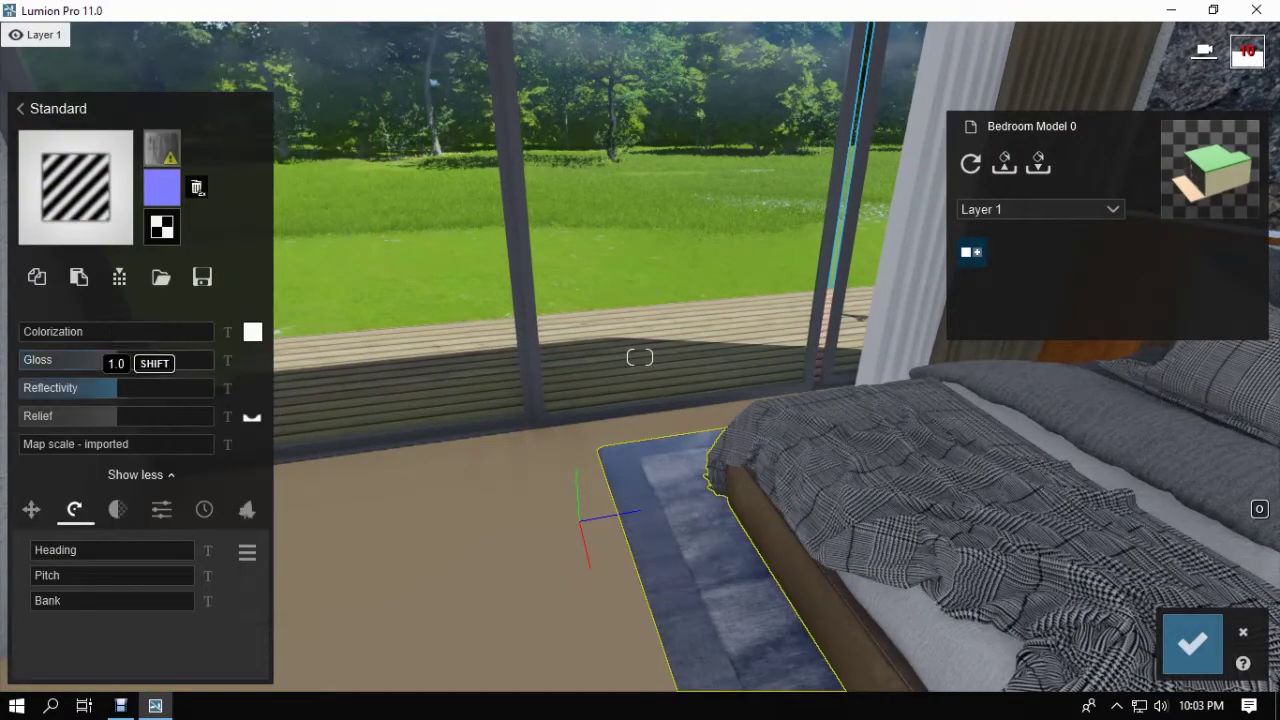
click(46, 360)
click(62, 388)
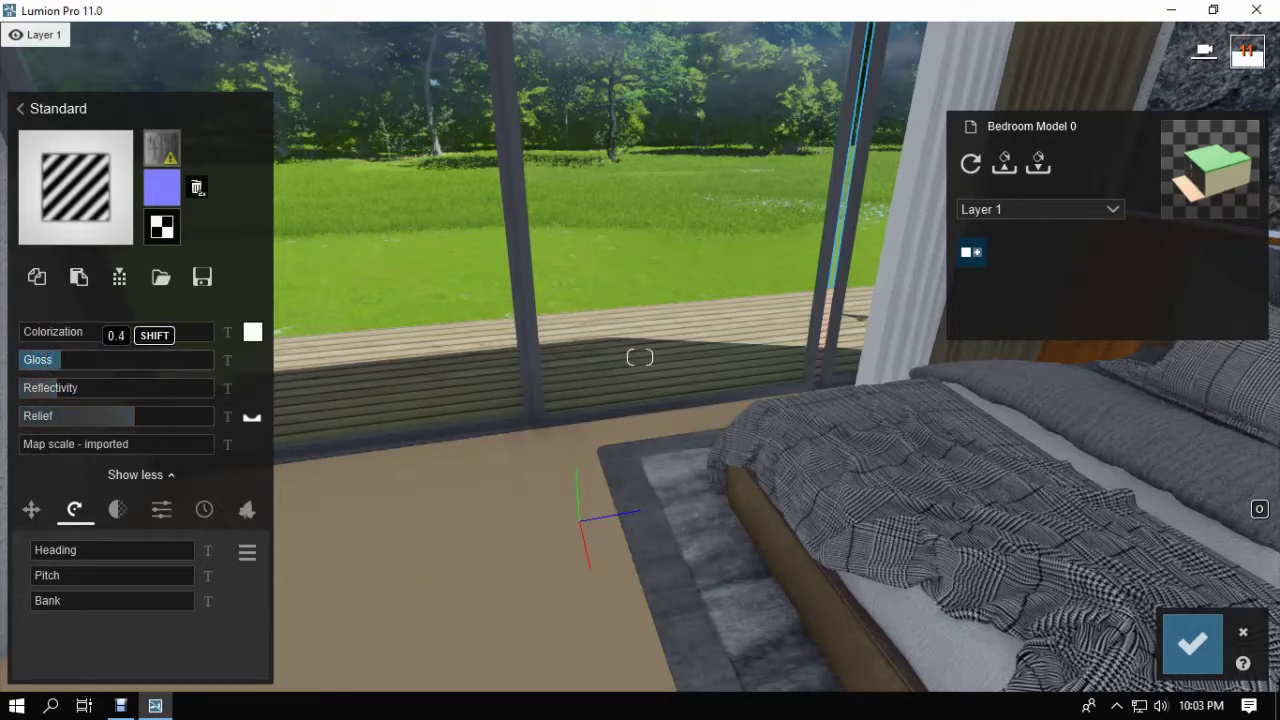
right_drag(500, 480, 590, 430)
click(1192, 643)
click(540, 610)
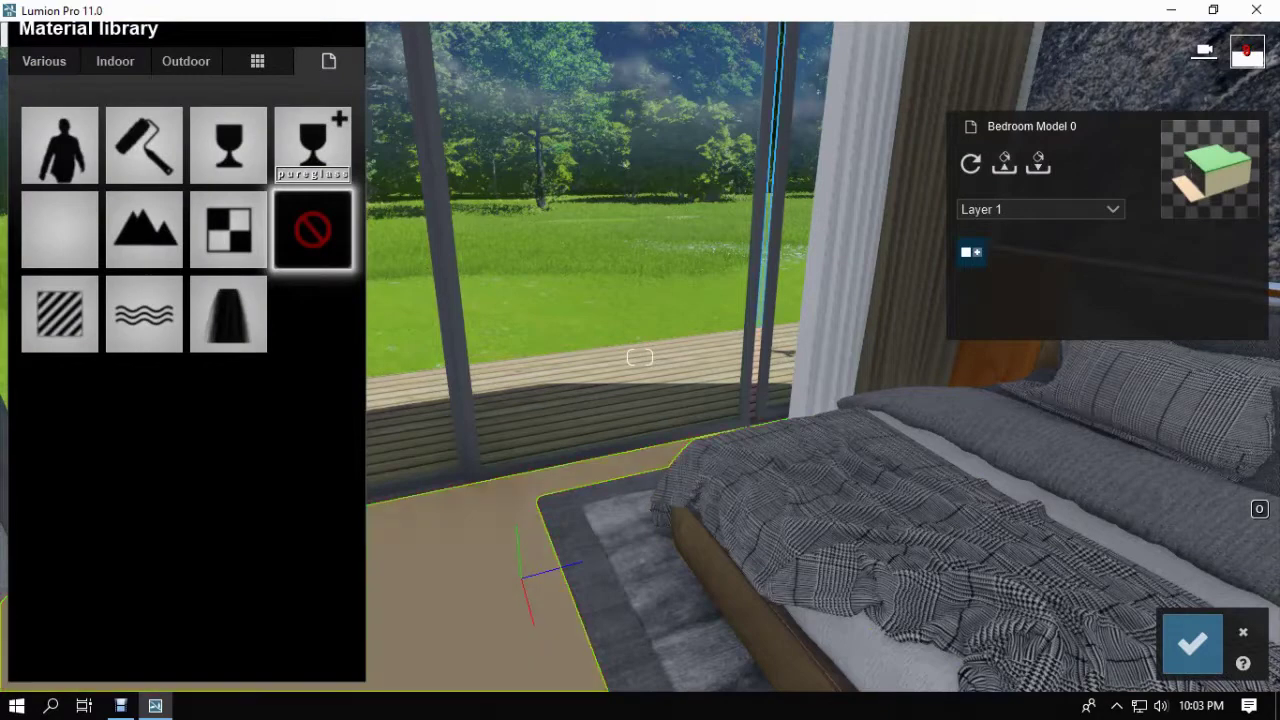
click(60, 314)
click(228, 86)
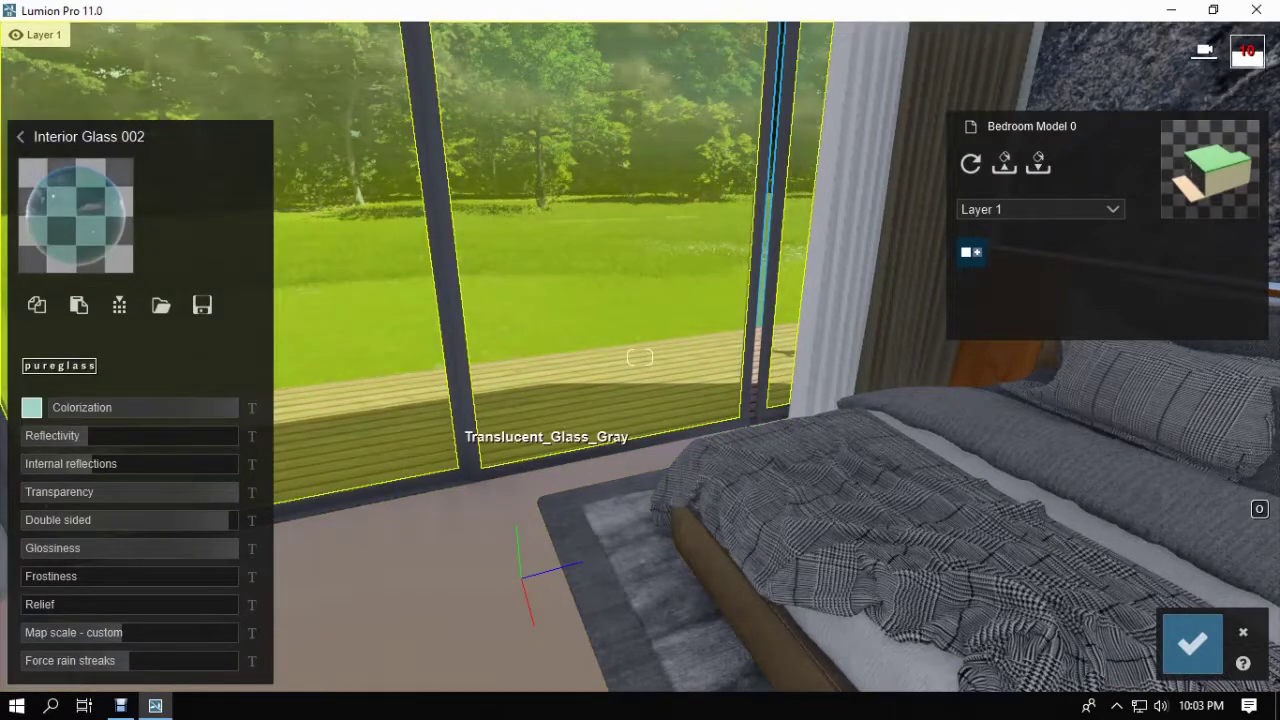
click(1243, 632)
Apply a brown plank material from the indoor wood collection to the 0035_Tan floor and save it.
click(540, 600)
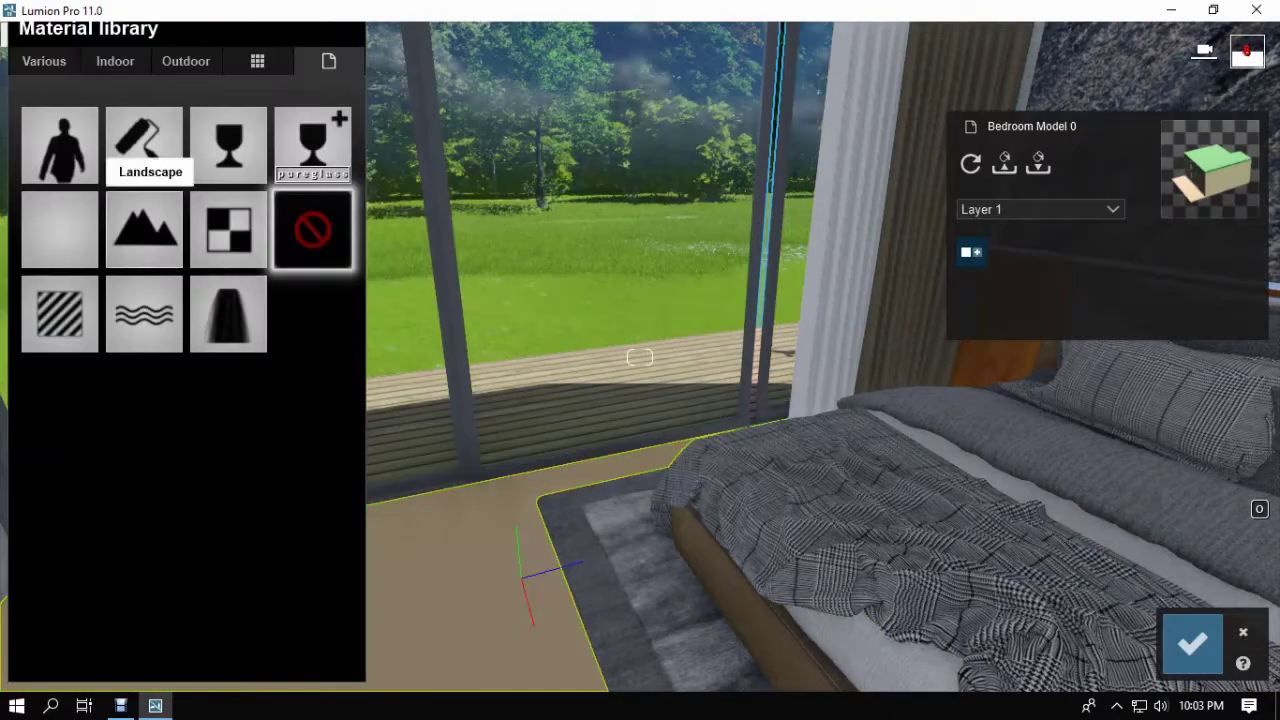
click(115, 61)
click(257, 169)
right_drag(500, 450, 410, 515)
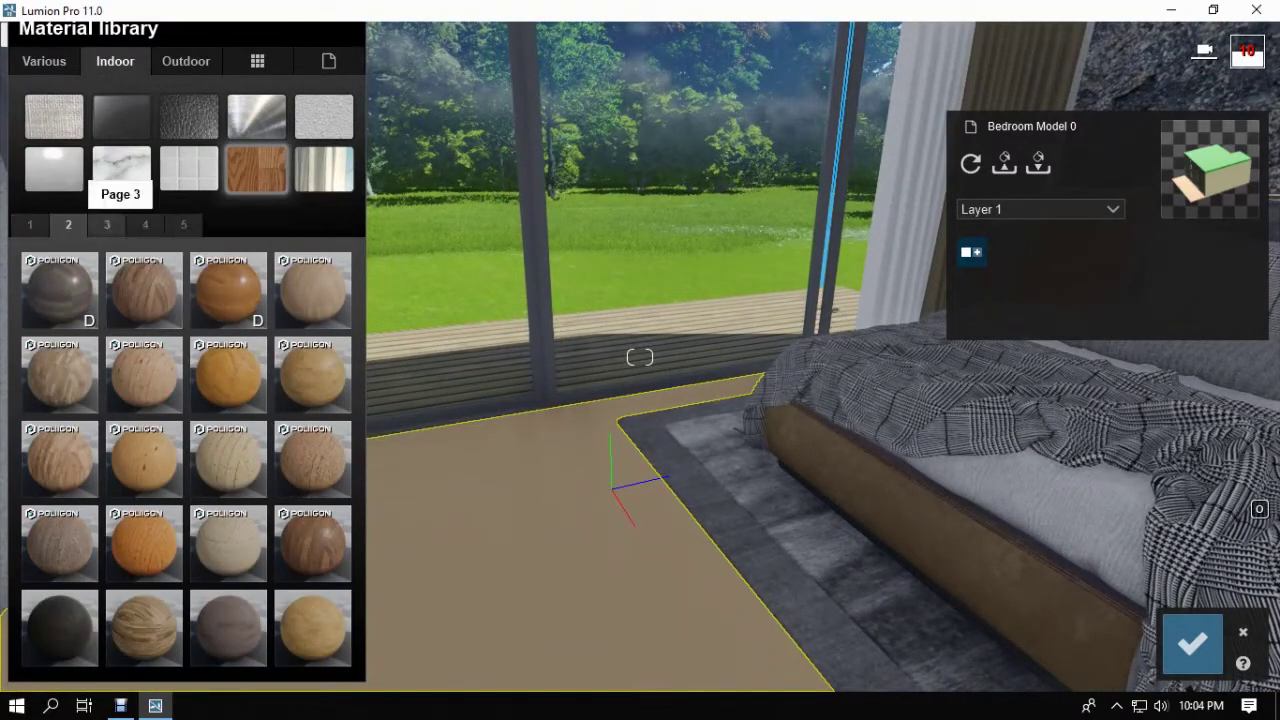
click(144, 290)
right_drag(572, 563, 652, 636)
click(1192, 643)
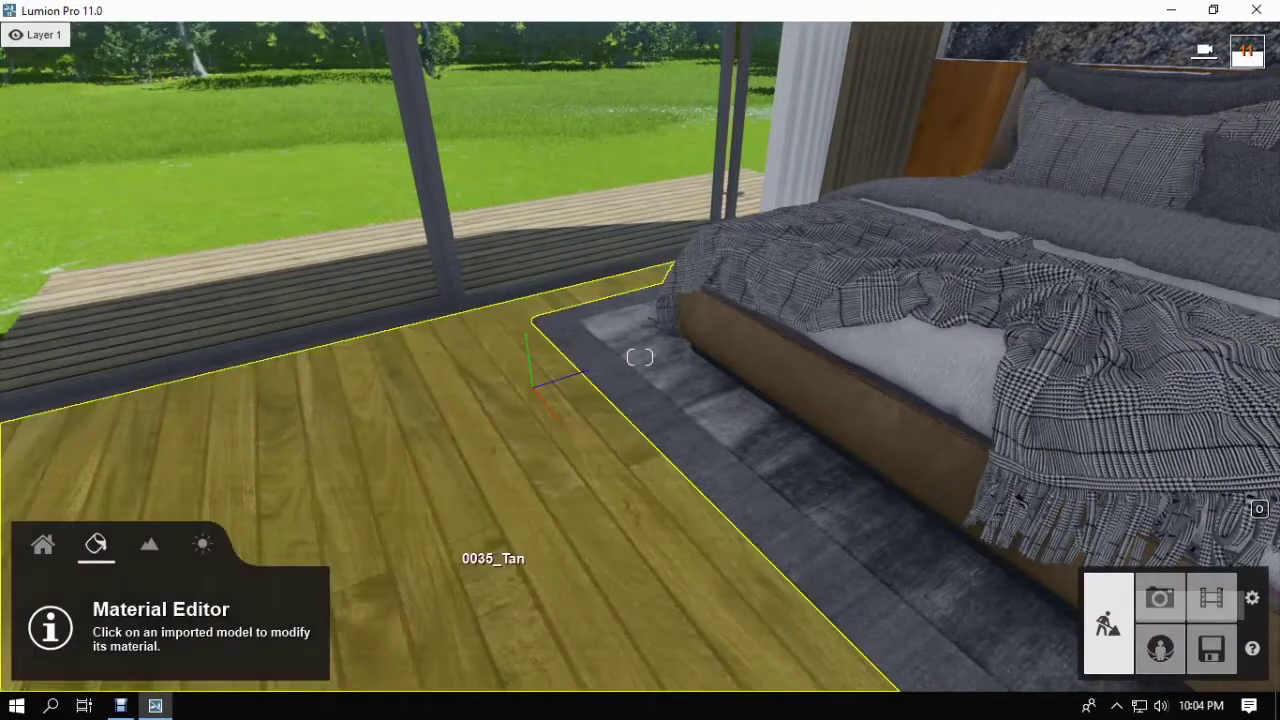
Increase the gloss and reflectivity of the wood floor material.
click(490, 522)
drag(119, 360, 181, 360)
drag(118, 388, 198, 360)
Give the window frames a black Standard material with reduced gloss and reflectivity and higher relief, and save the changes.
right_drag(732, 440, 700, 345)
click(441, 333)
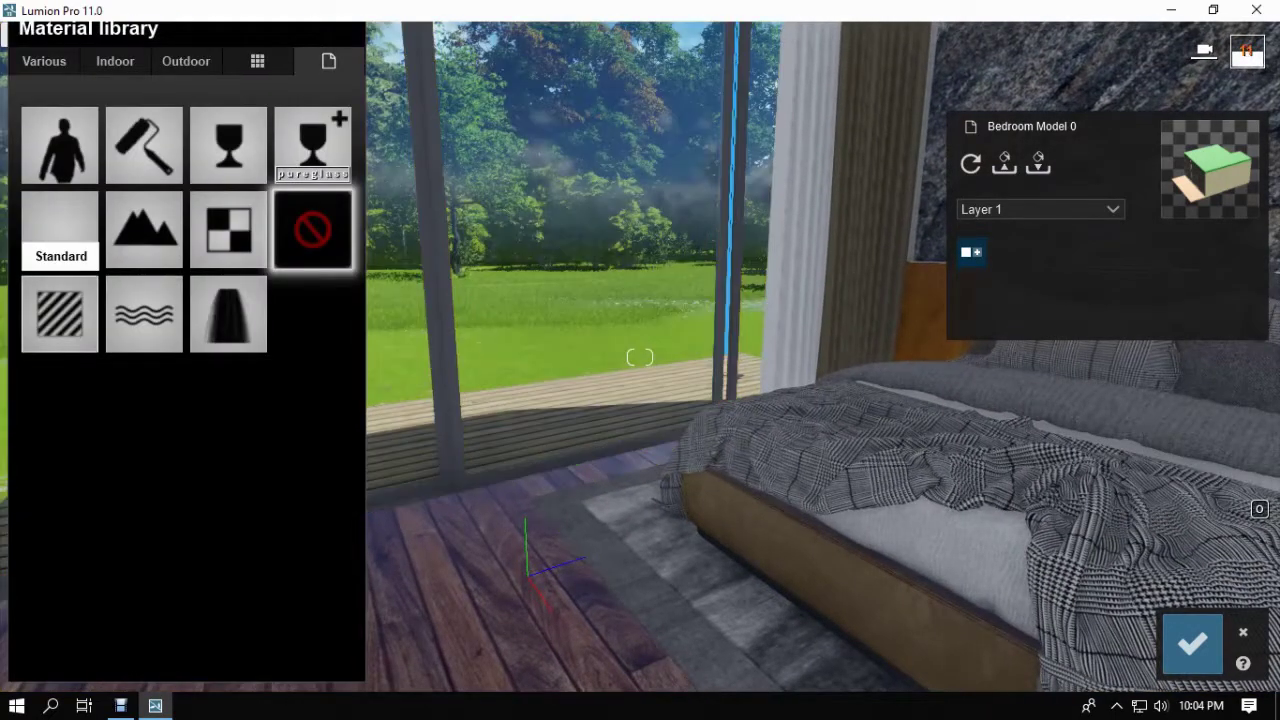
click(63, 314)
click(252, 331)
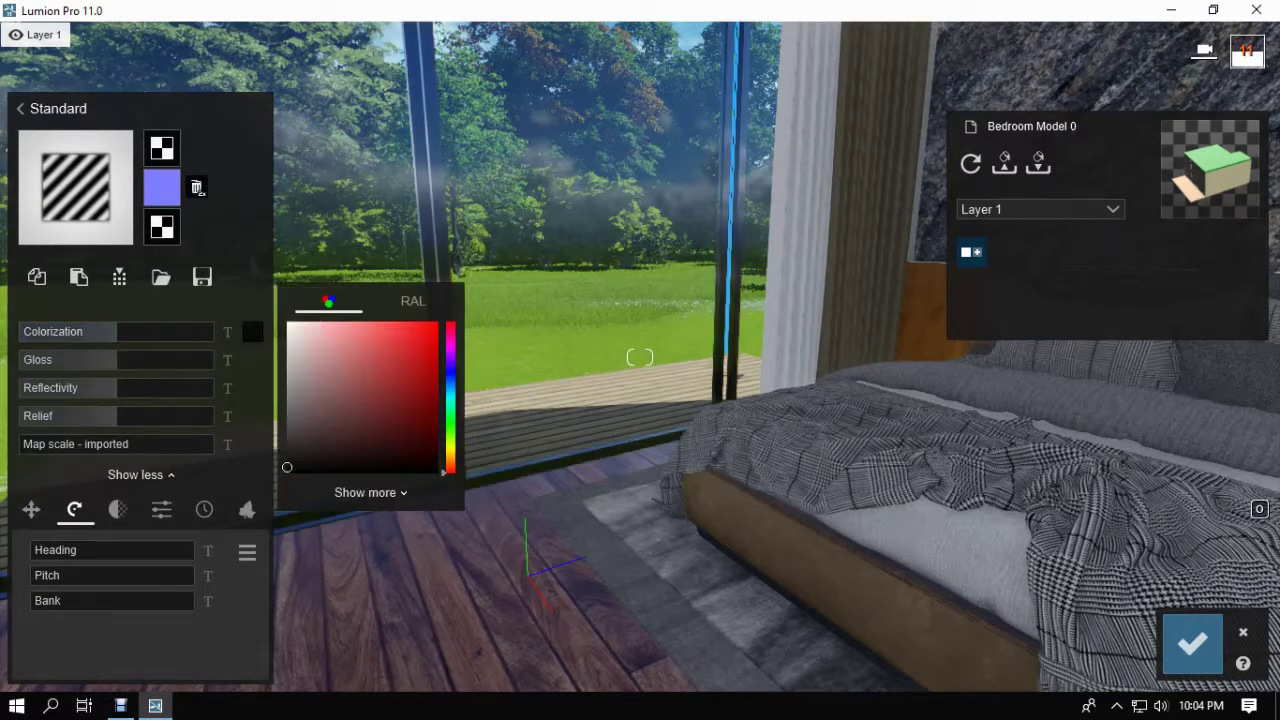
drag(116, 360, 51, 388)
drag(116, 416, 138, 416)
mouse_move(98, 360)
mouse_down()
mouse_move(197, 332)
mouse_move(96, 360)
mouse_up()
click(252, 331)
drag(197, 332, 120, 332)
click(1192, 644)
Tint the Interior Glass 002 window panes light gray, set internal reflections to 0.4 and reduce the double-sided value.
click(668, 243)
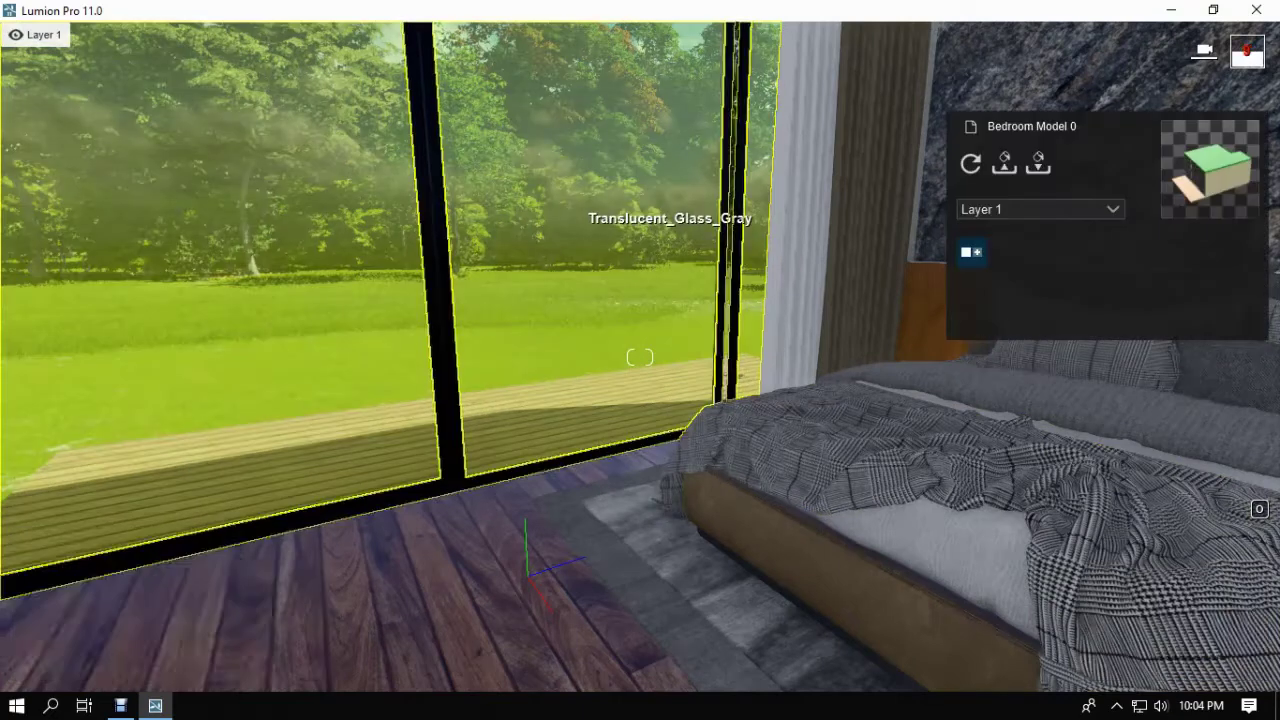
click(32, 408)
mouse_move(296, 299)
mouse_down()
mouse_move(291, 288)
mouse_move(296, 315)
mouse_up()
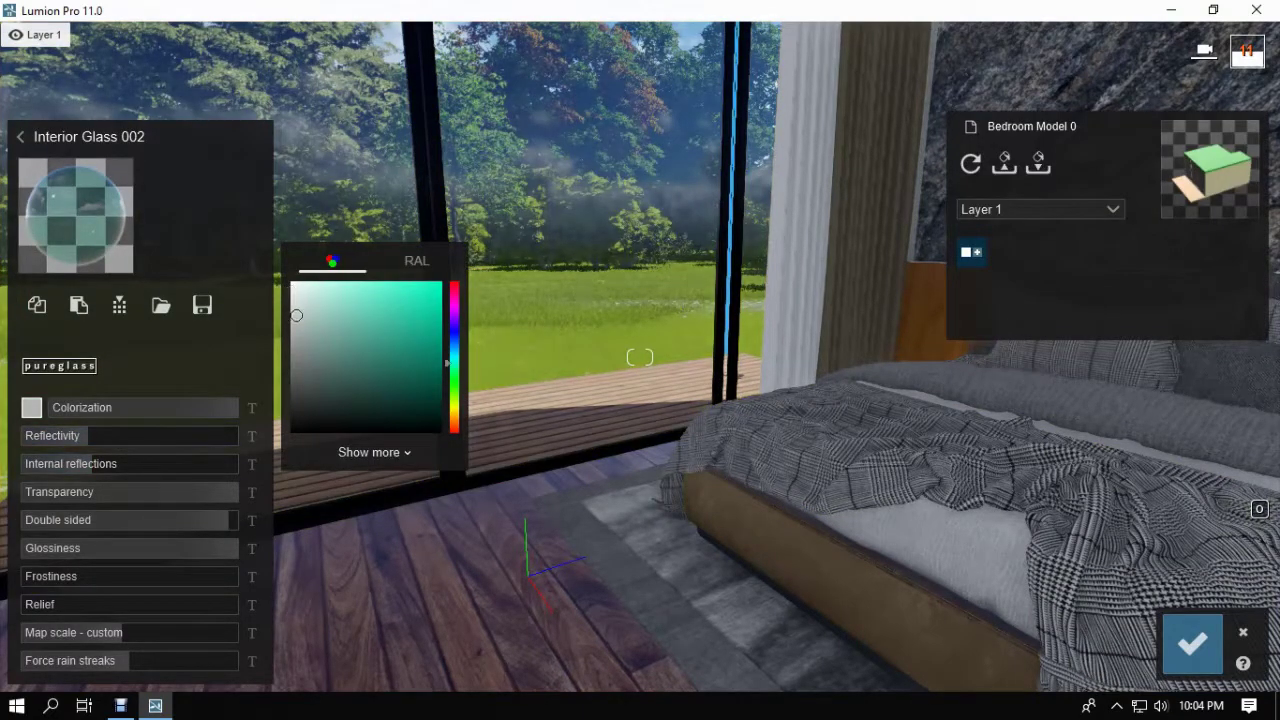
drag(87, 436, 76, 464)
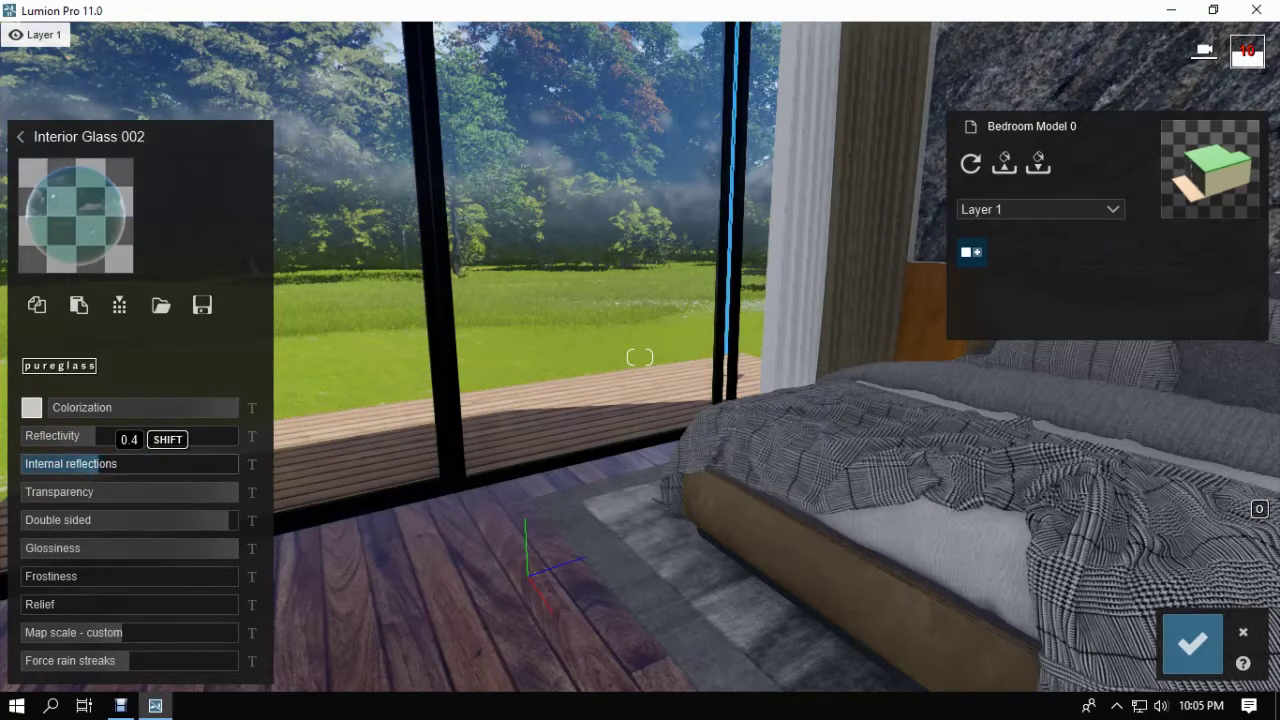
click(88, 520)
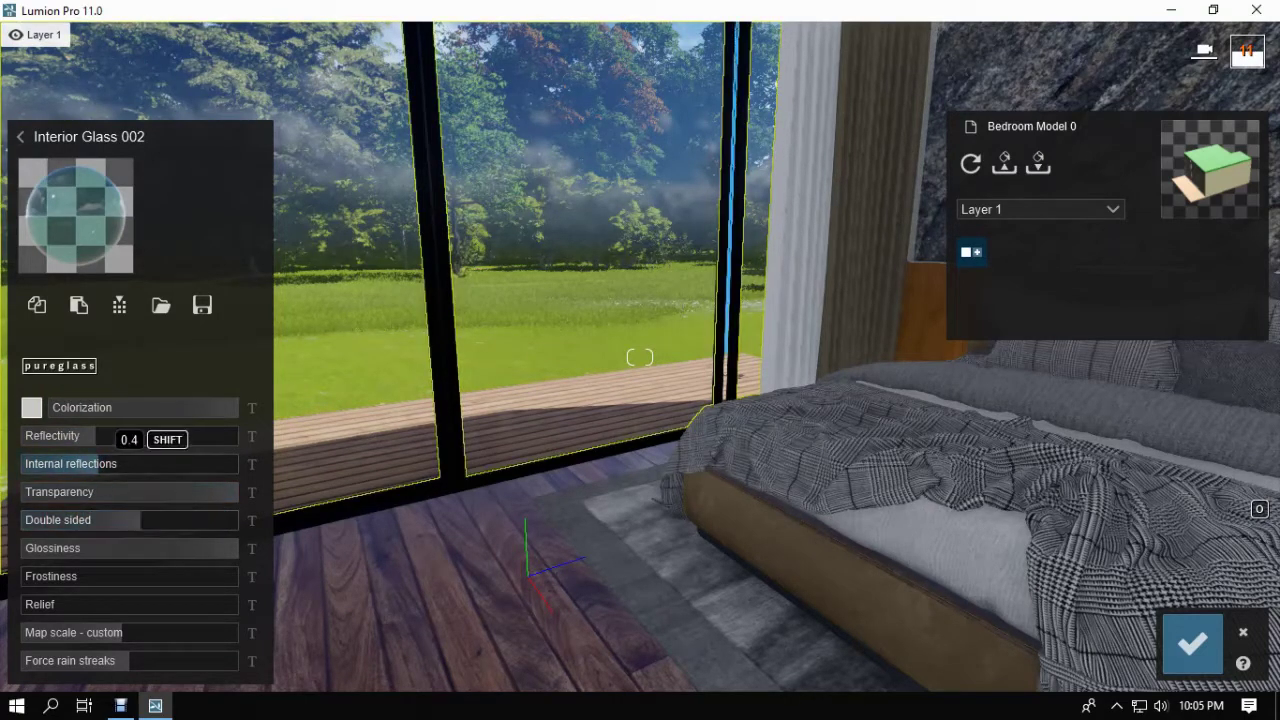
Change the window panes to Interior Glass 001, set reflectivity to 0.1 and slightly raise the internal reflections.
click(62, 188)
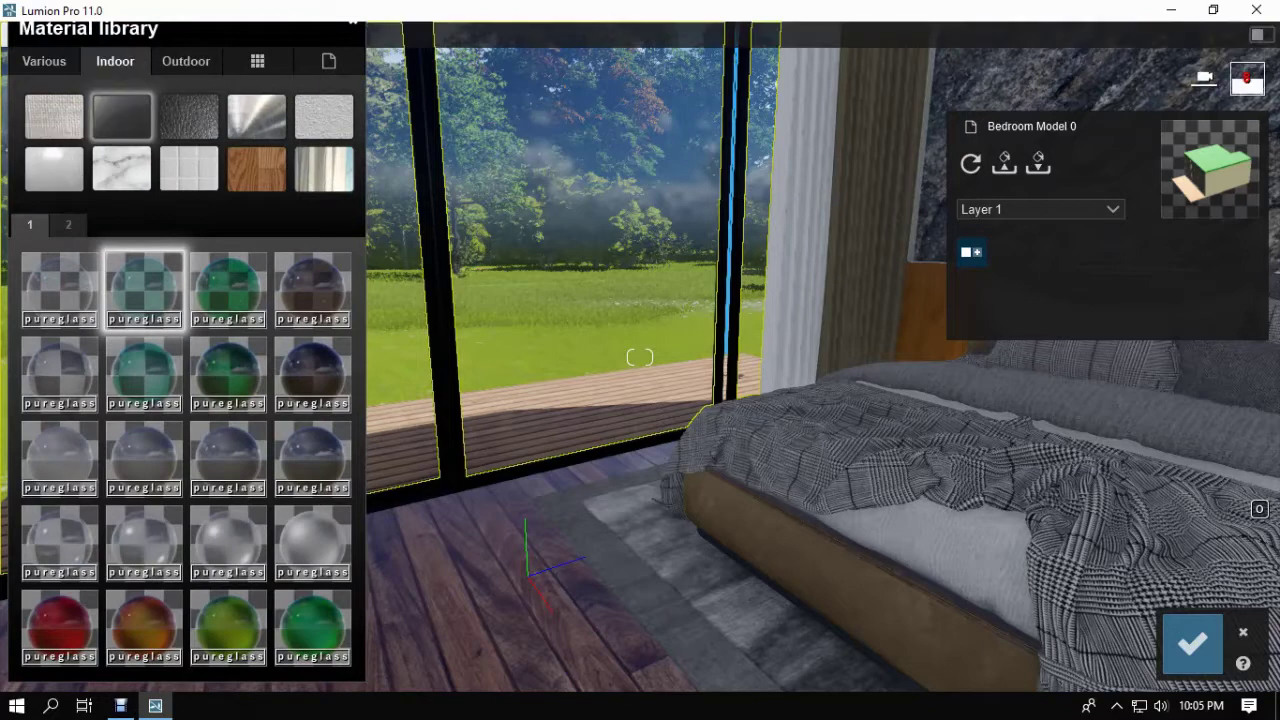
click(54, 115)
click(121, 115)
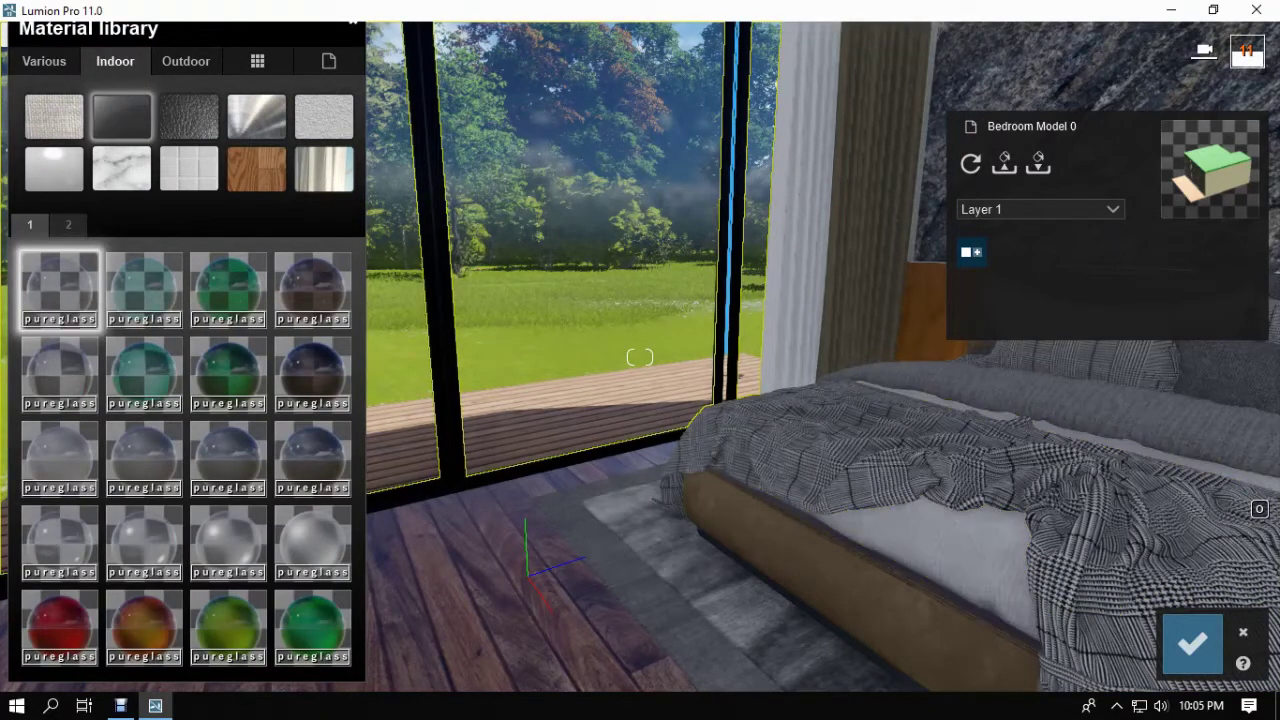
click(1192, 644)
click(556, 225)
drag(92, 436, 103, 436)
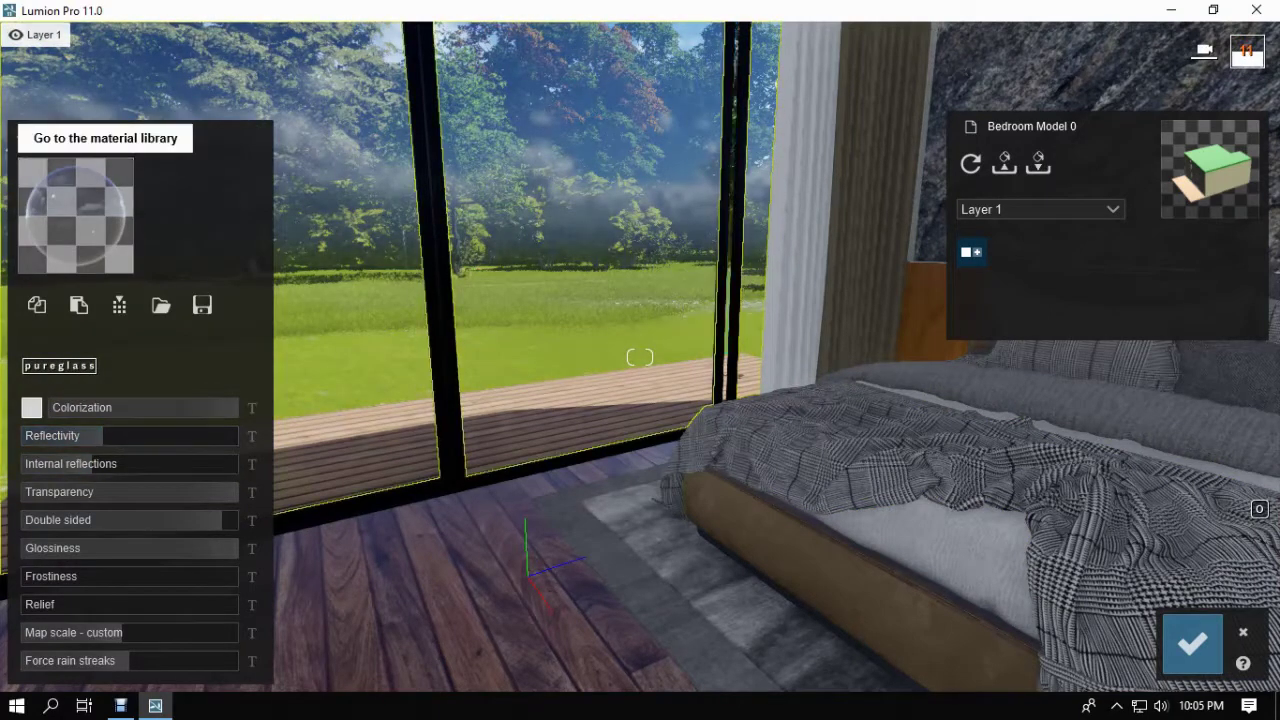
click(76, 216)
click(66, 286)
click(1192, 644)
click(190, 408)
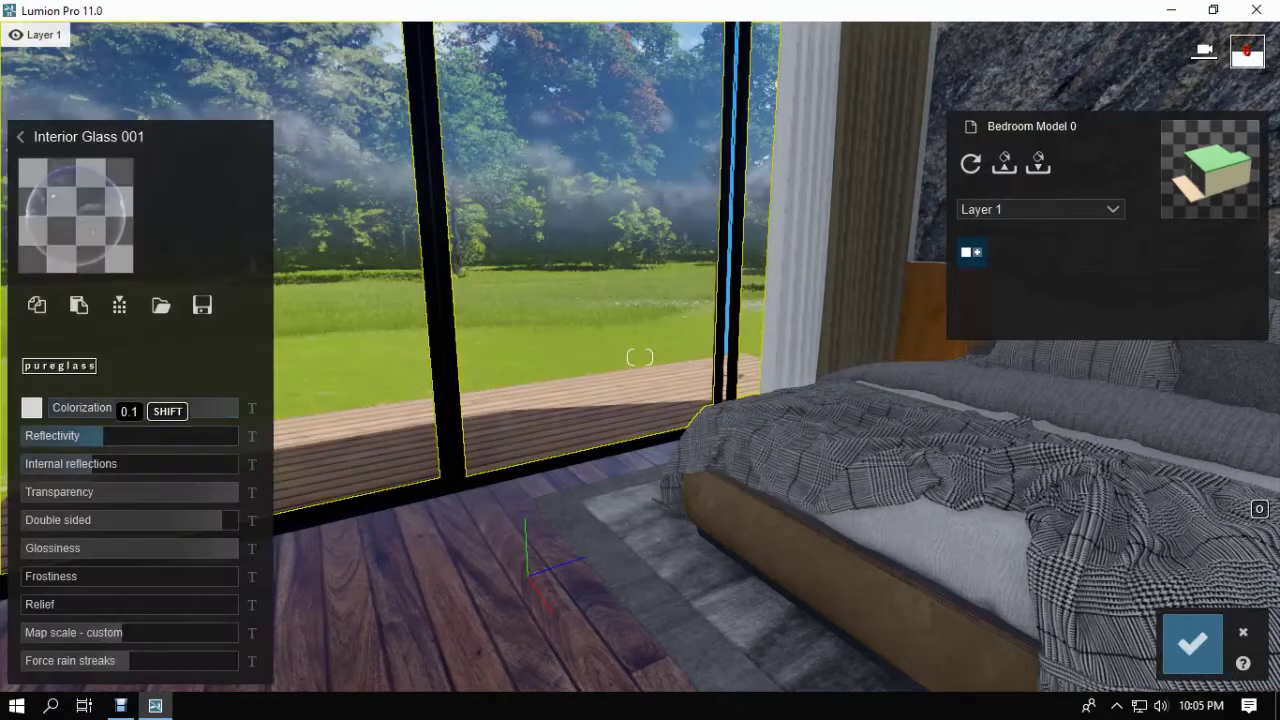
drag(93, 464, 99, 464)
Apply a Standard material to the ceiling ring lamp with gloss 0.9, lower reflectivity and higher relief, and save it.
right_drag(560, 400, 680, 300)
right_drag(640, 357, 760, 330)
click(385, 70)
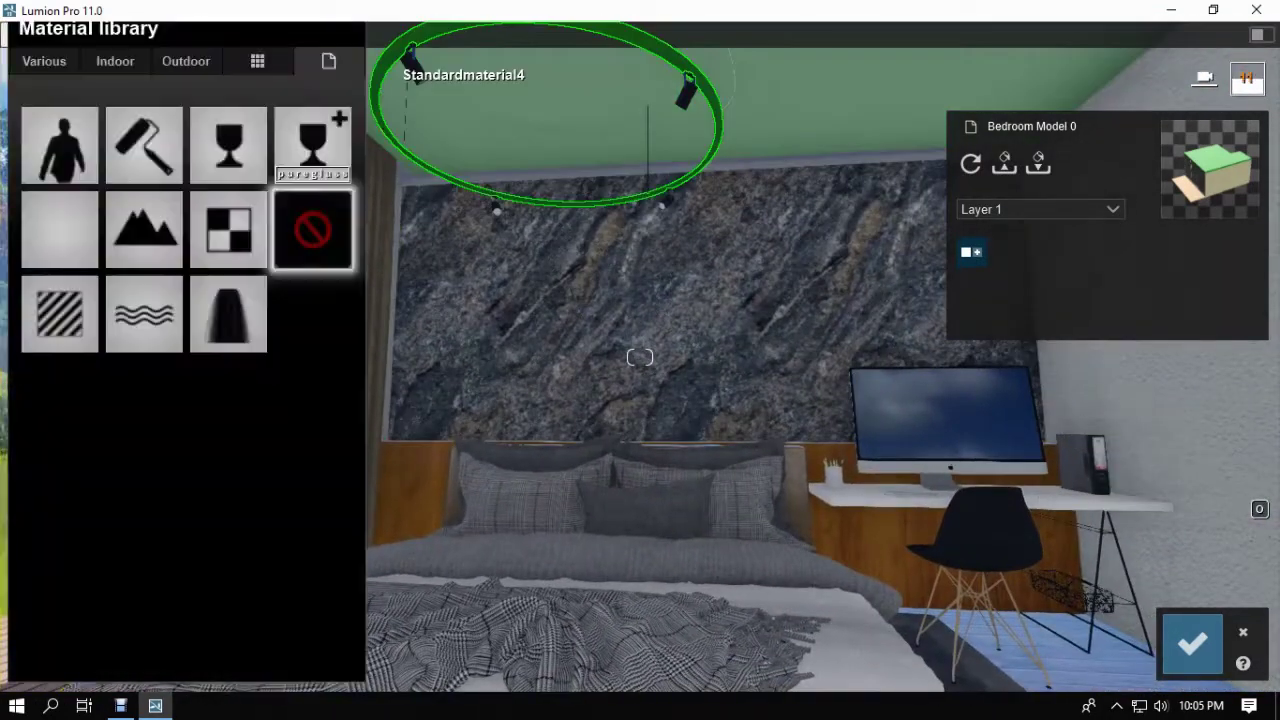
click(60, 315)
drag(117, 359, 77, 387)
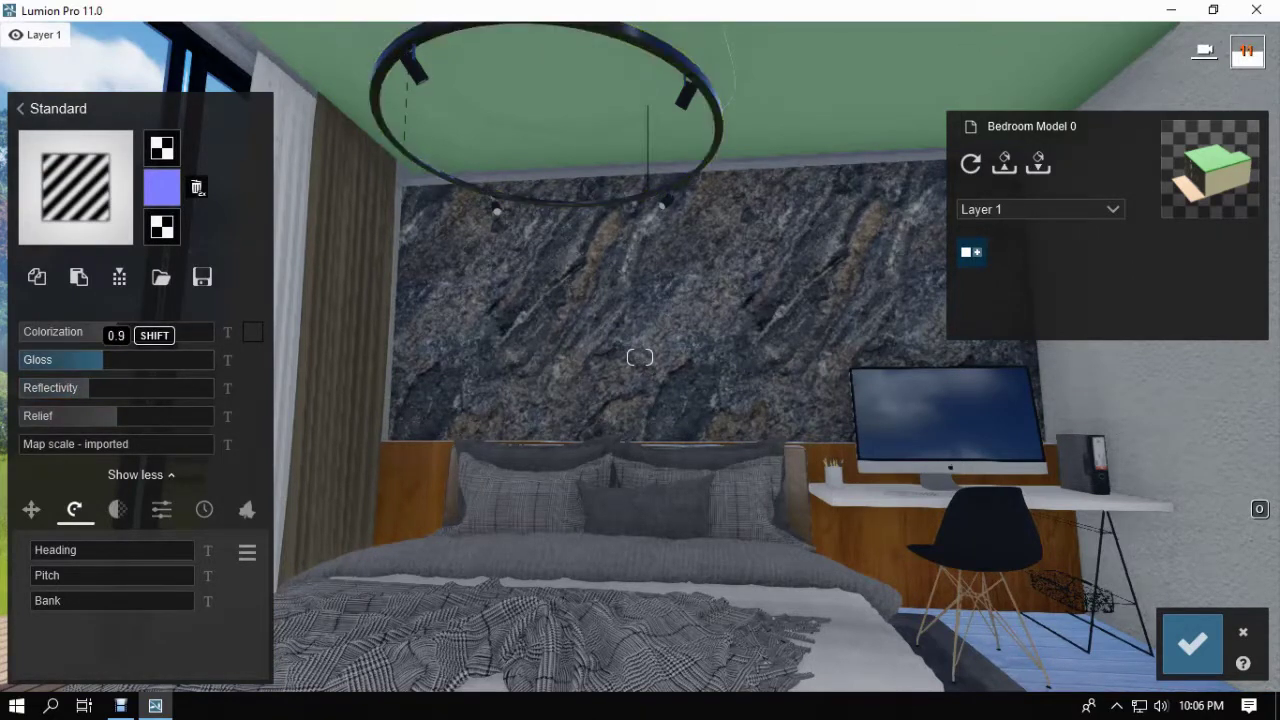
drag(117, 416, 134, 416)
key(w)
right_drag(640, 400, 500, 395)
click(1192, 644)
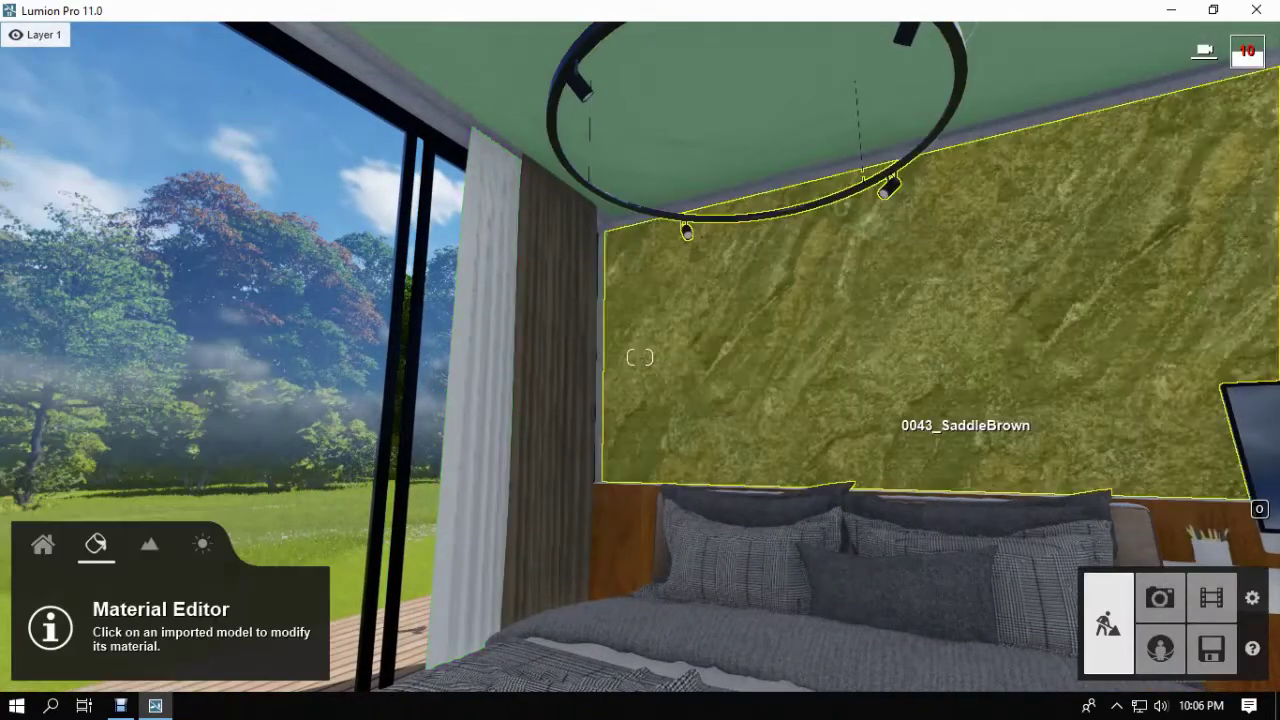
Apply a Standard material to the pencil holder on the desk and set its reflectivity to 0.9.
right_drag(882, 420, 1000, 440)
click(790, 417)
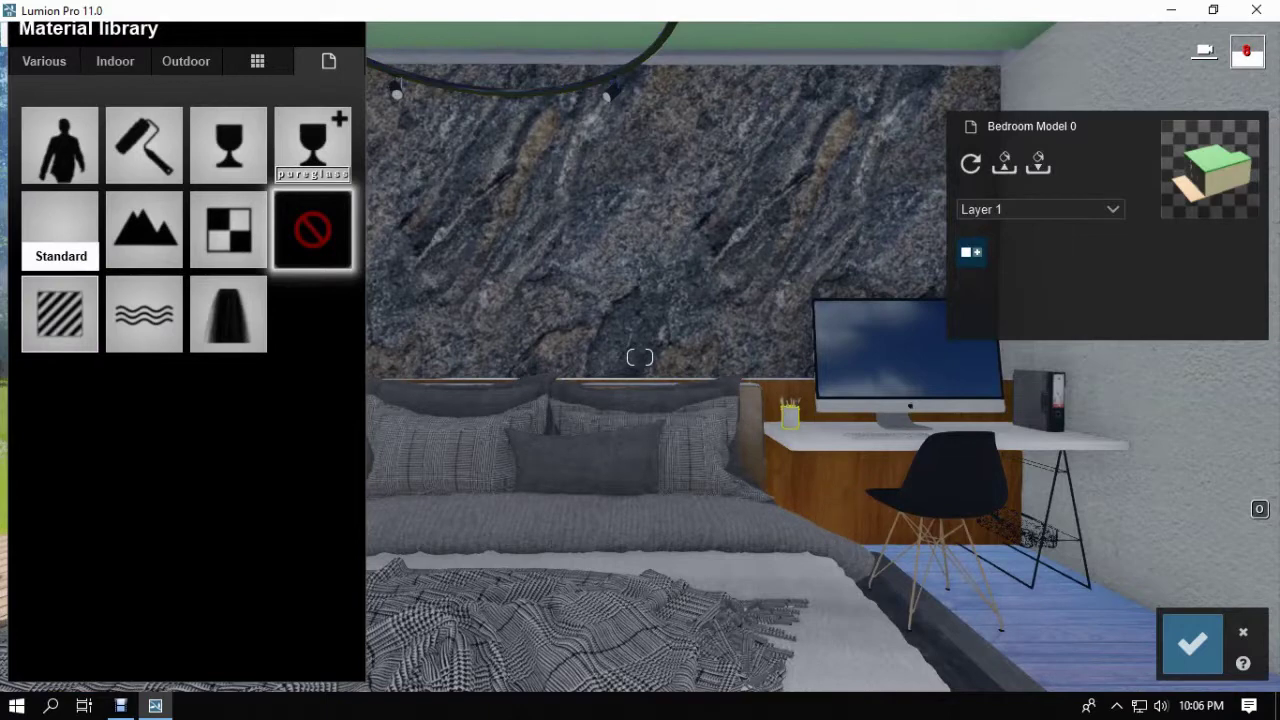
click(61, 230)
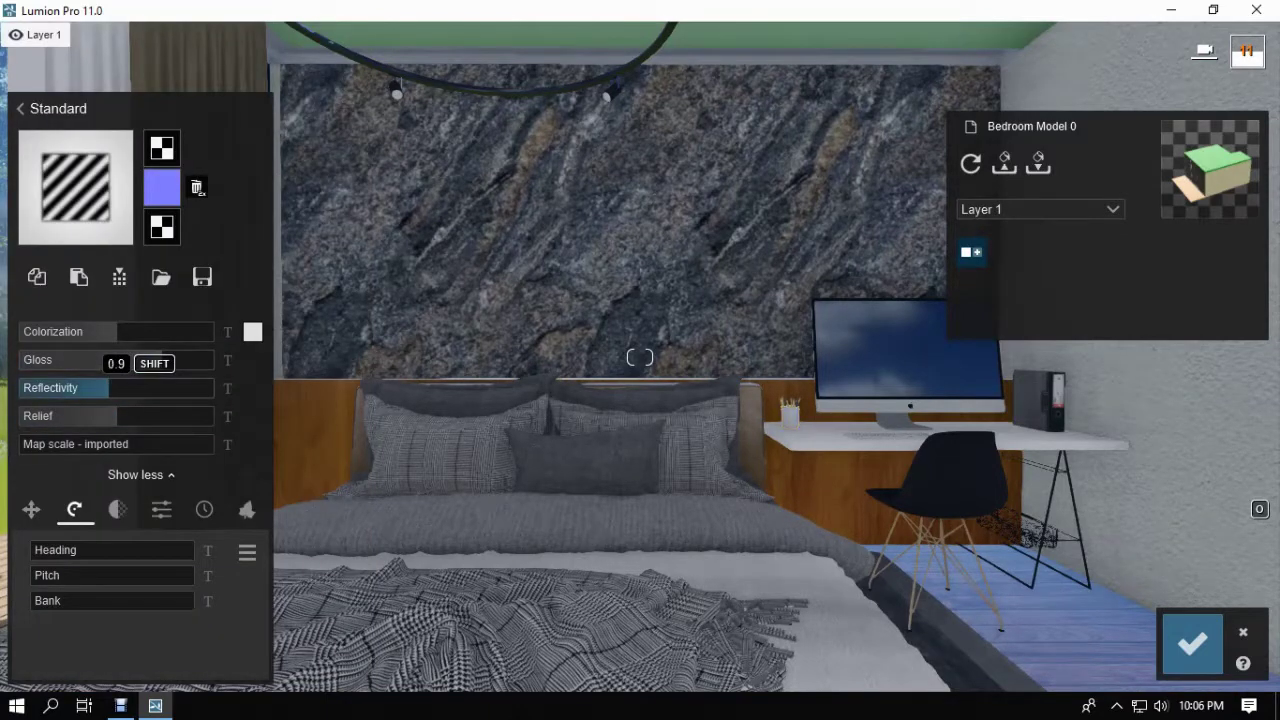
Try a blue leather material from the indoor library on the desk chair's seat shell and inspect it up close.
right_drag(900, 480, 940, 490)
click(834, 413)
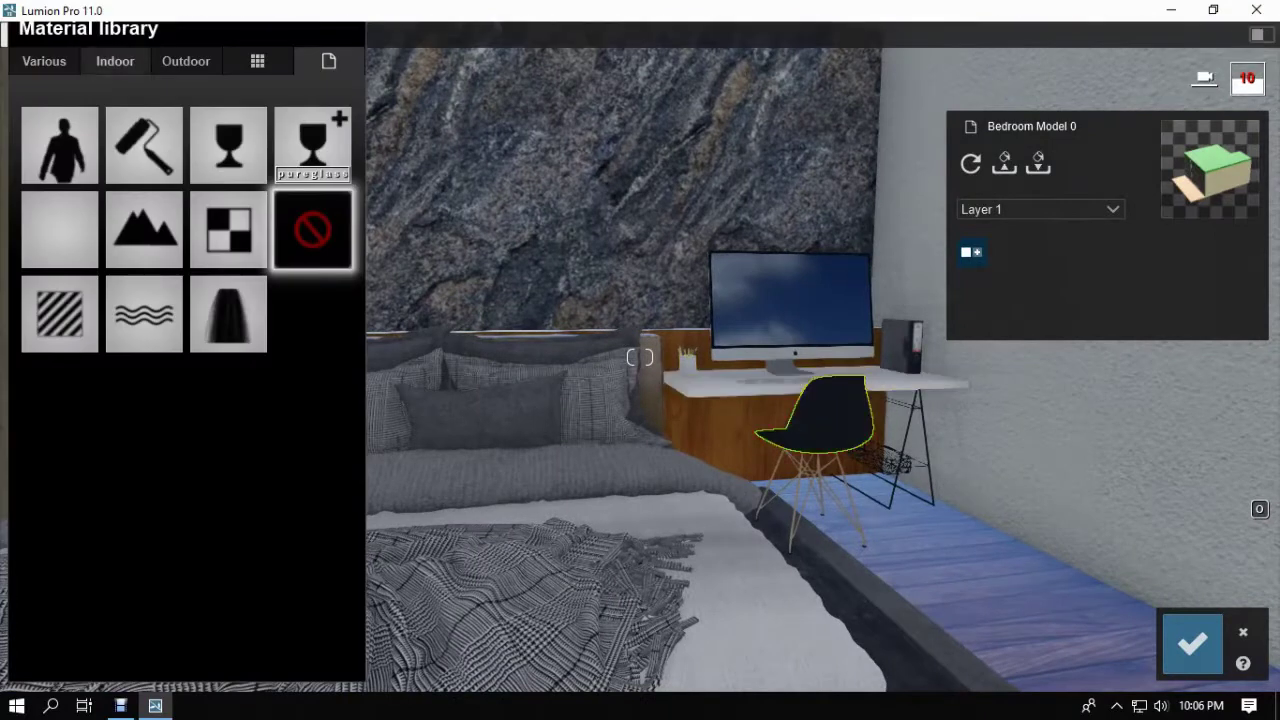
click(186, 62)
click(44, 61)
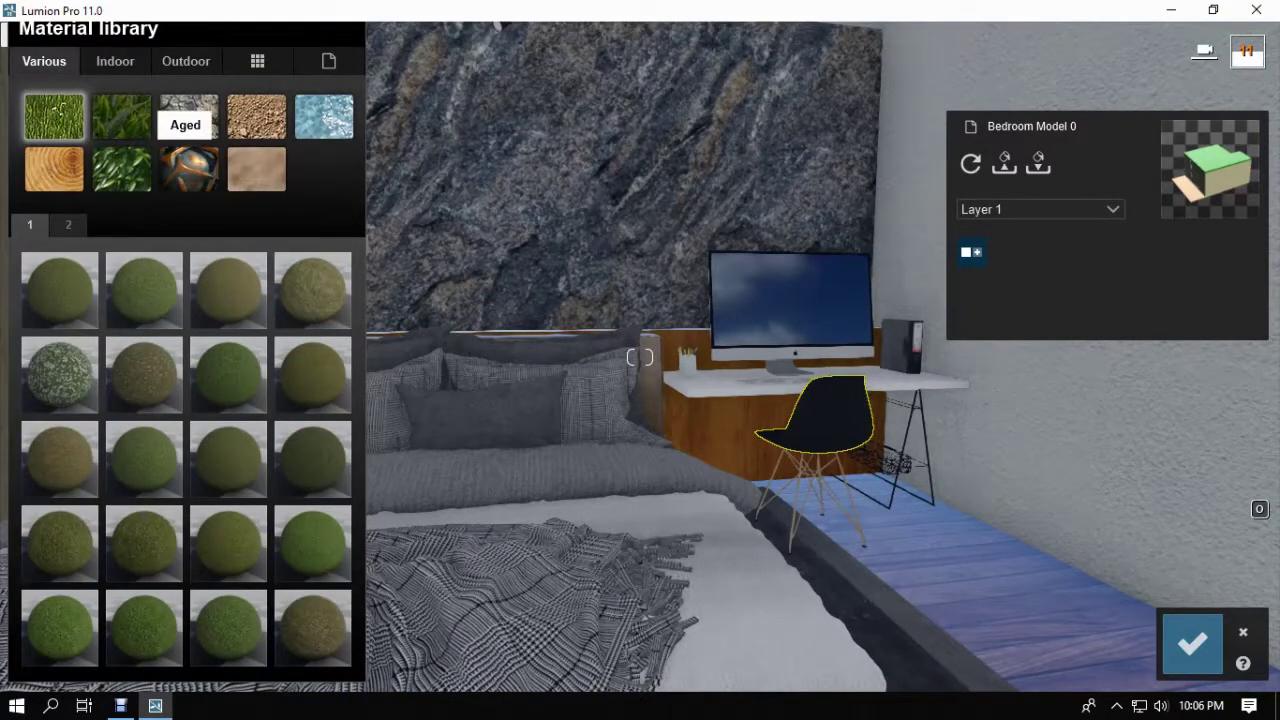
click(188, 168)
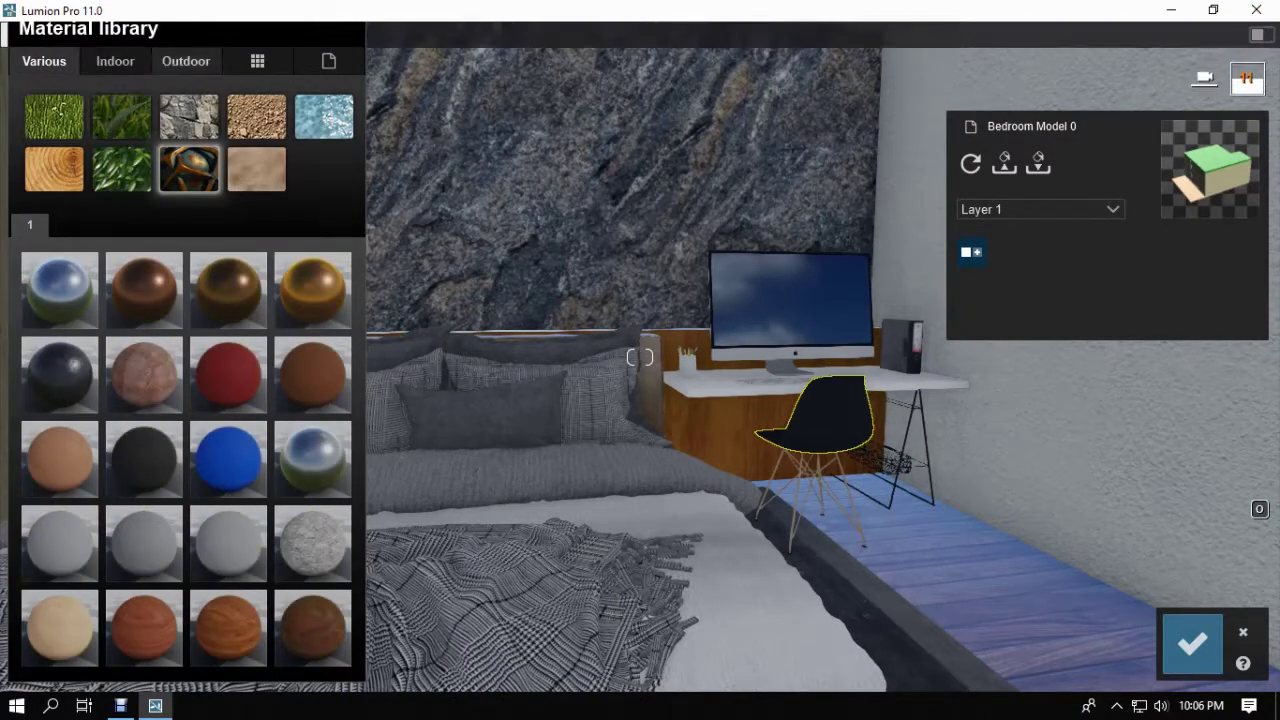
click(115, 62)
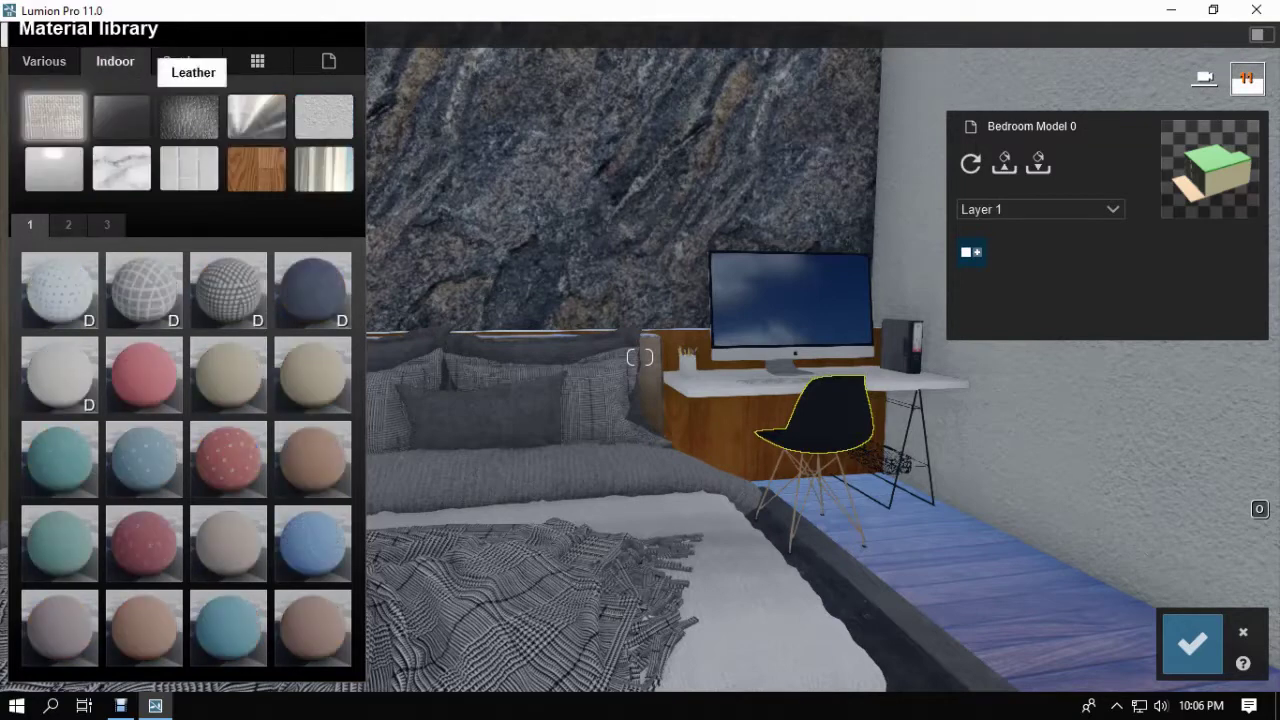
click(188, 116)
click(68, 224)
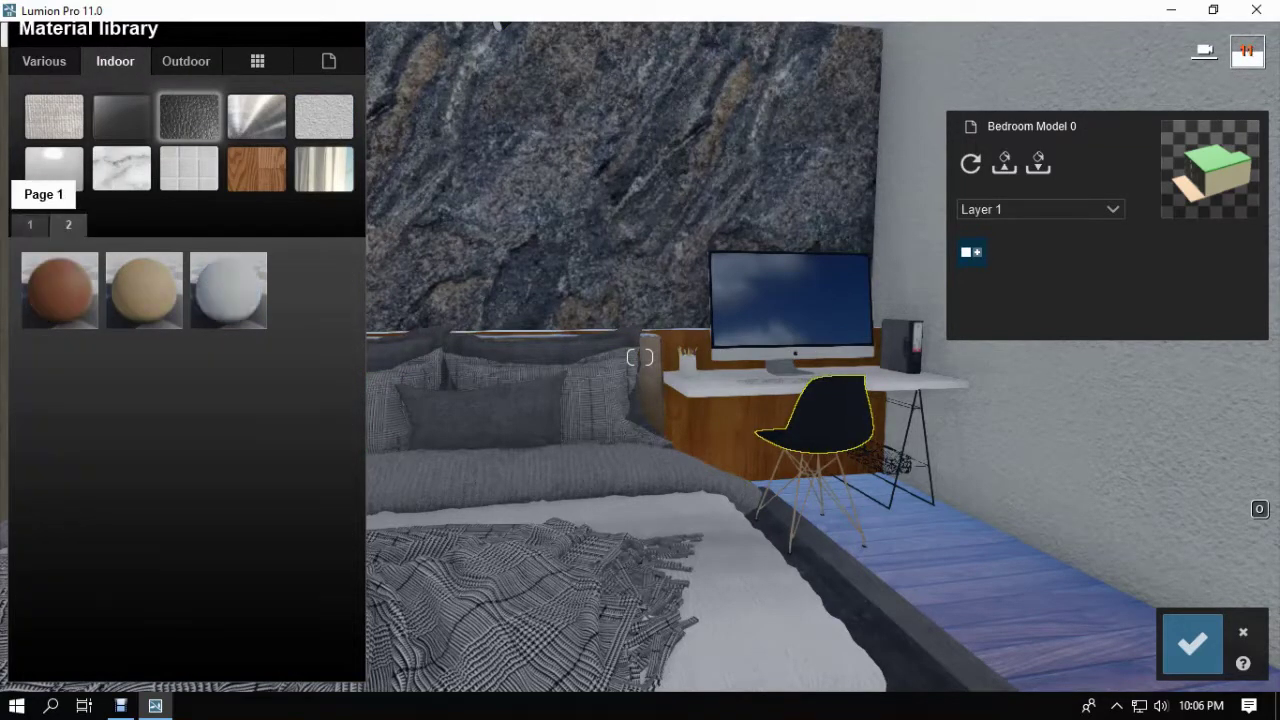
click(30, 225)
click(228, 290)
key(w)
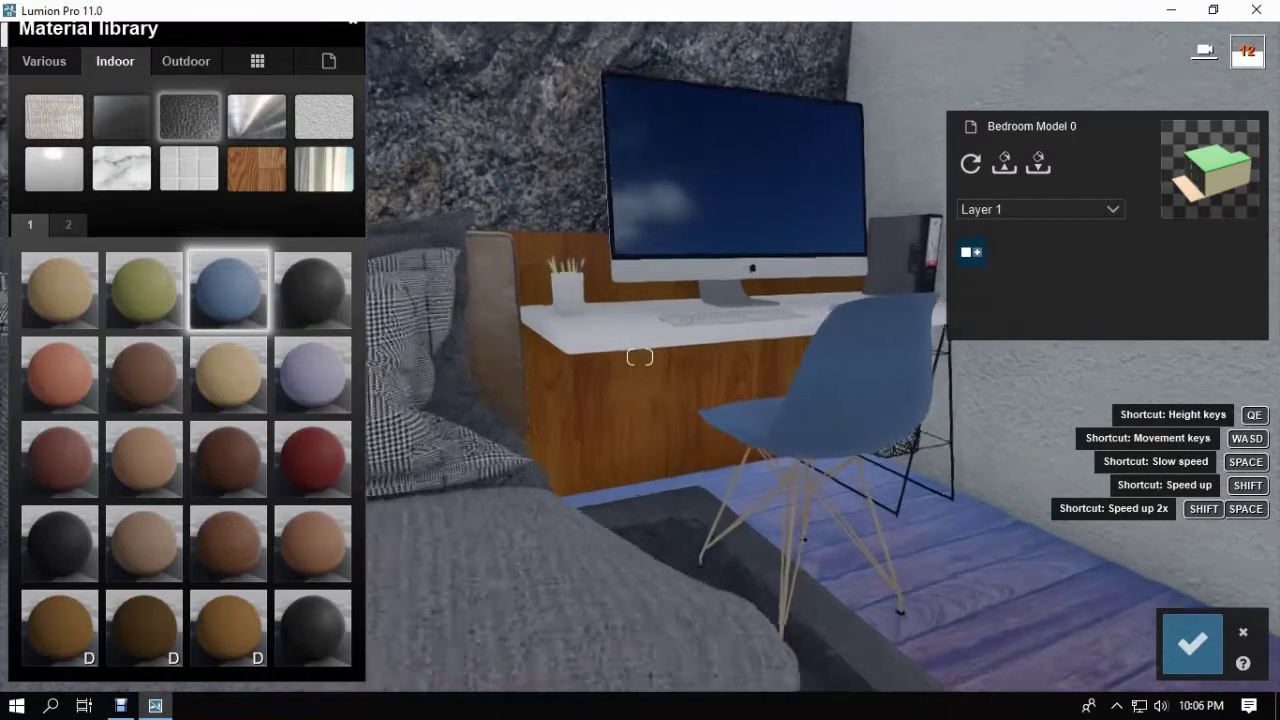
key(w)
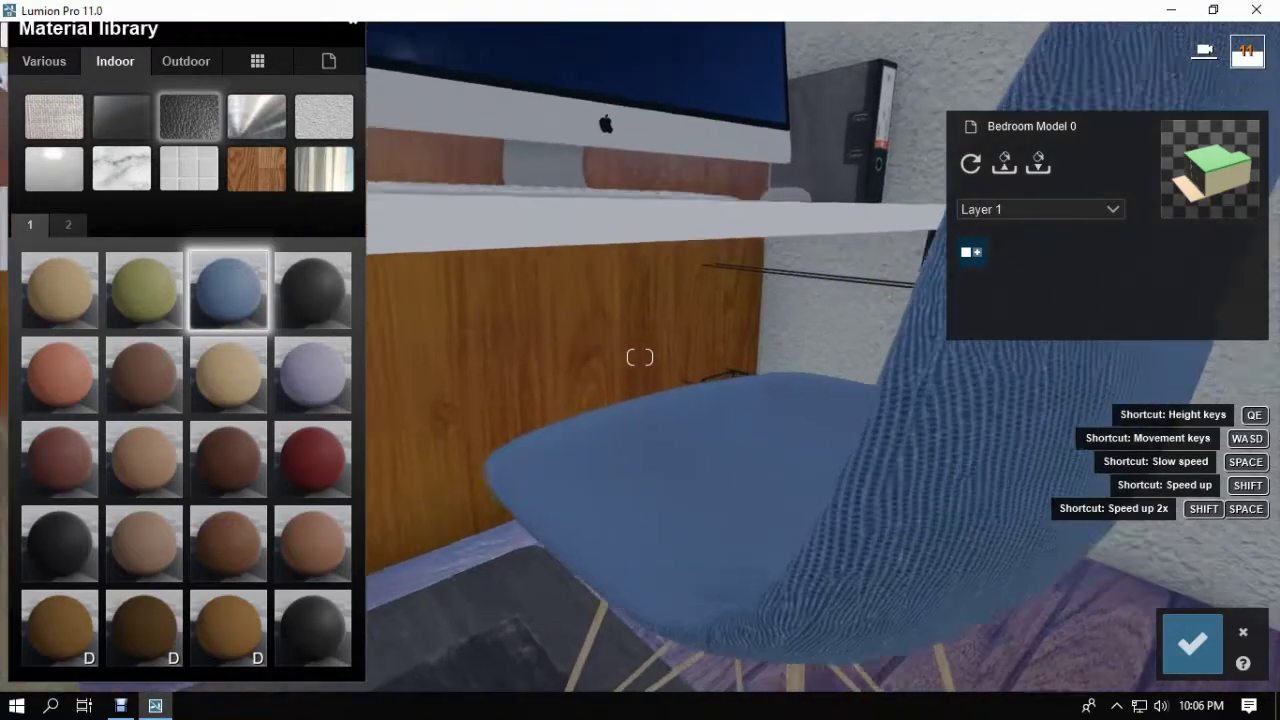
key(s)
Apply the dark blue Poliigon fabric from the indoor library to the desk chair's seat shell and save the materials.
click(186, 61)
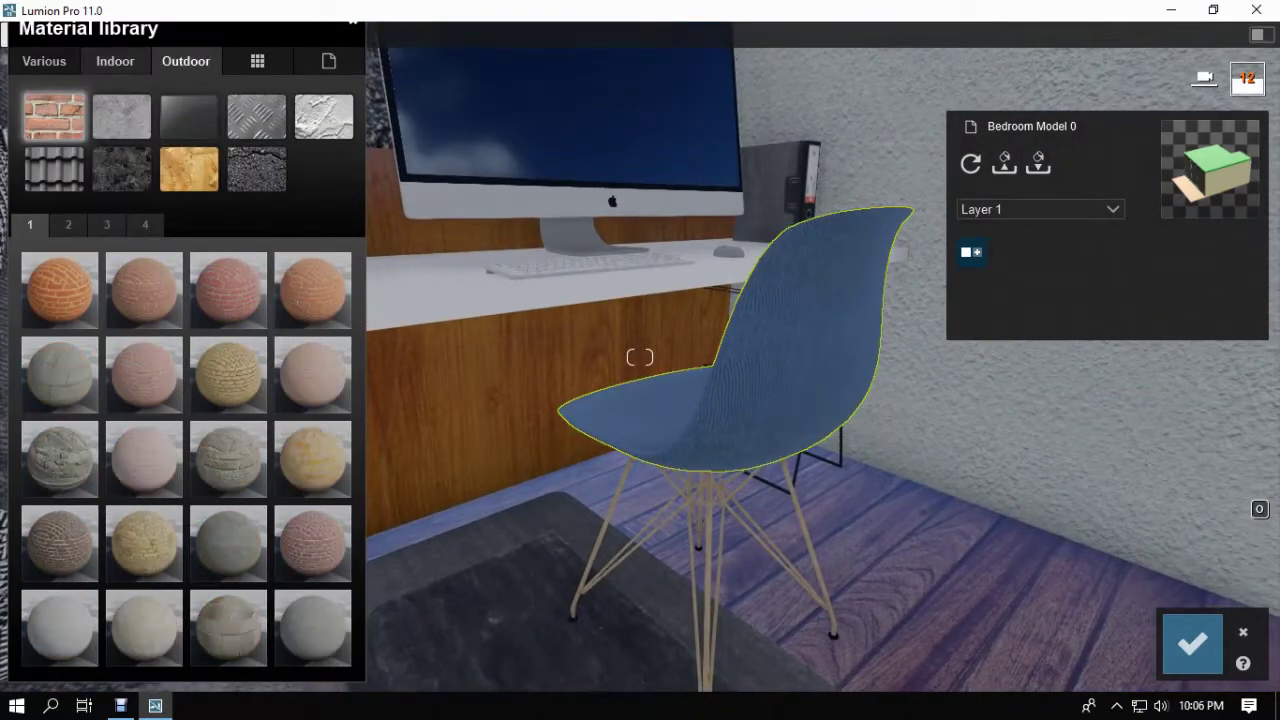
click(115, 61)
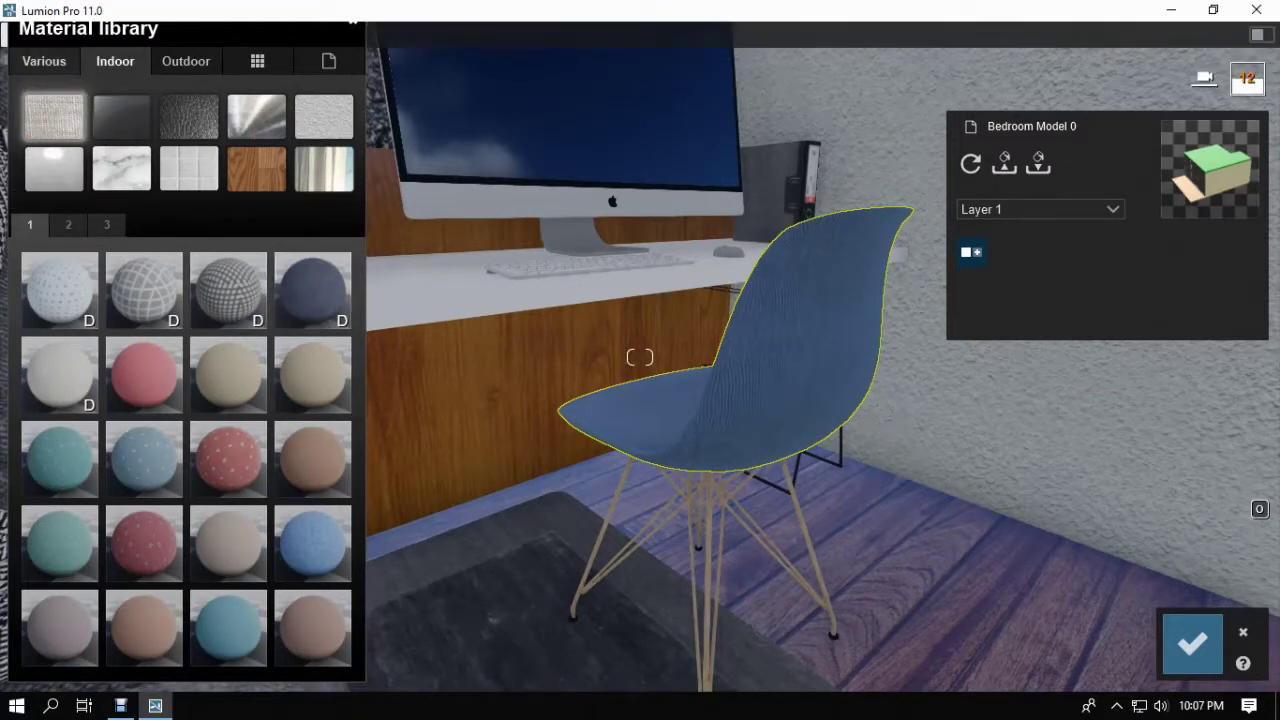
click(68, 224)
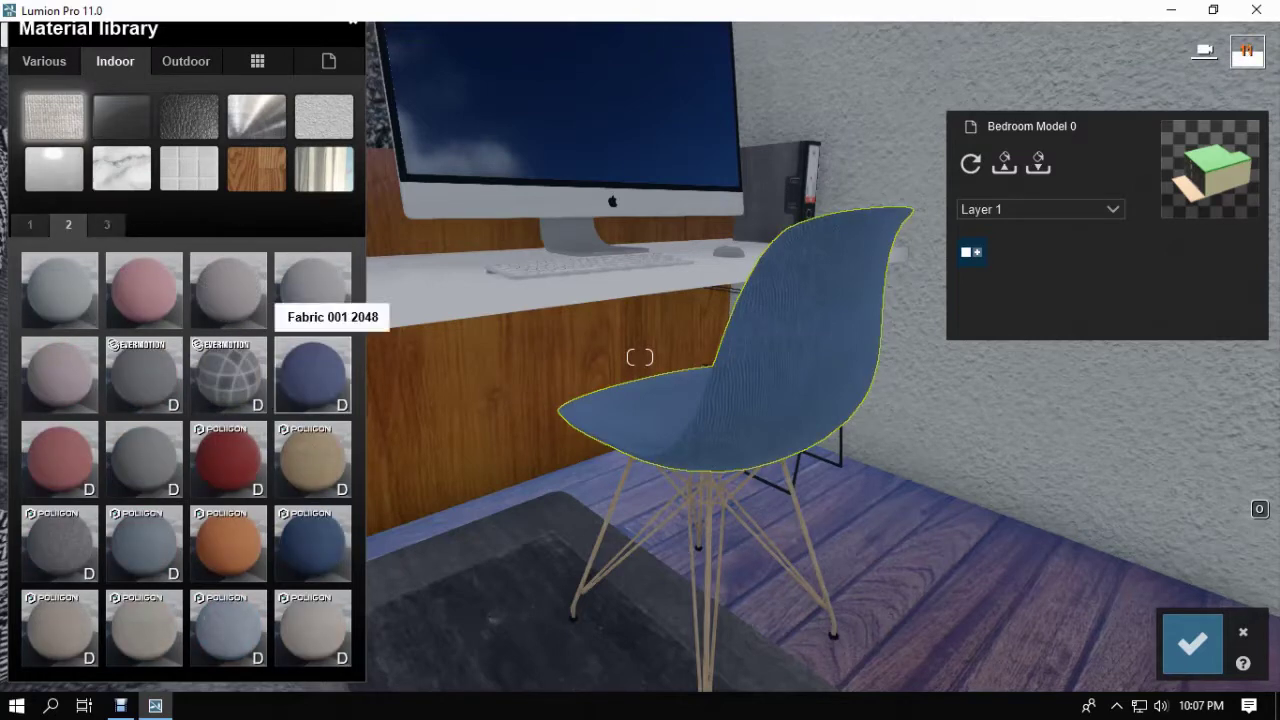
click(313, 376)
click(313, 544)
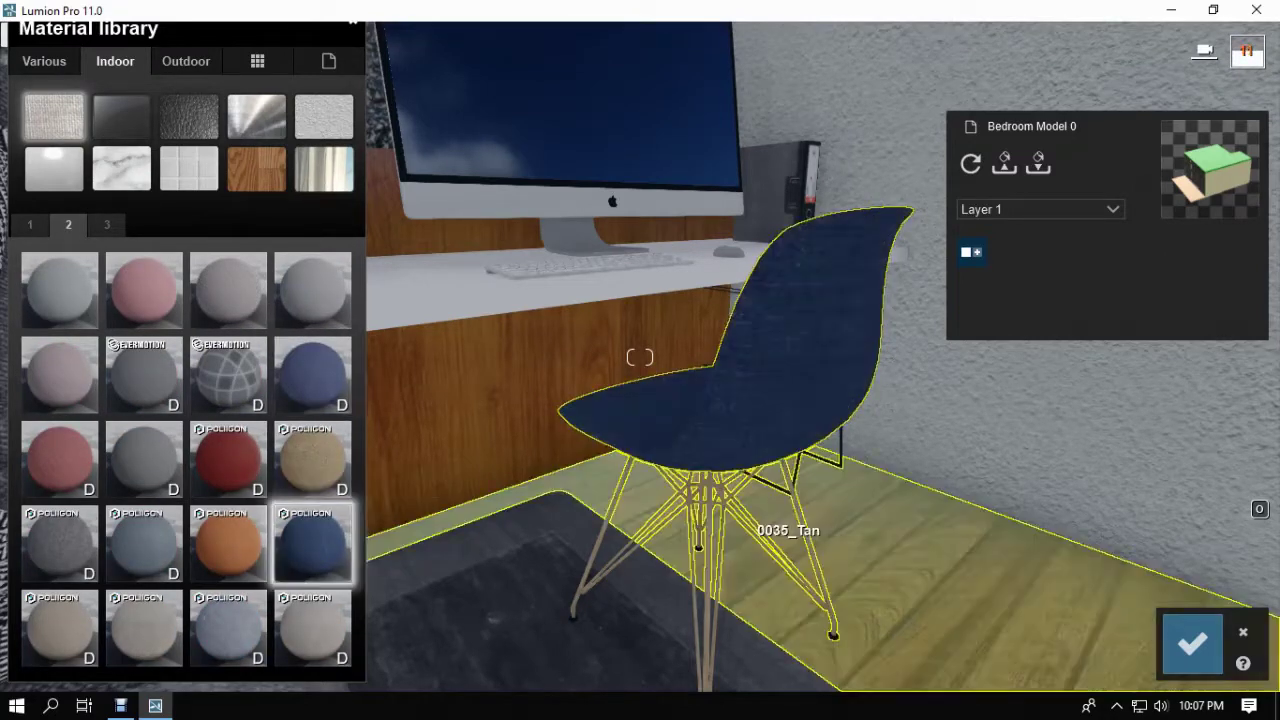
click(1192, 644)
key(s)
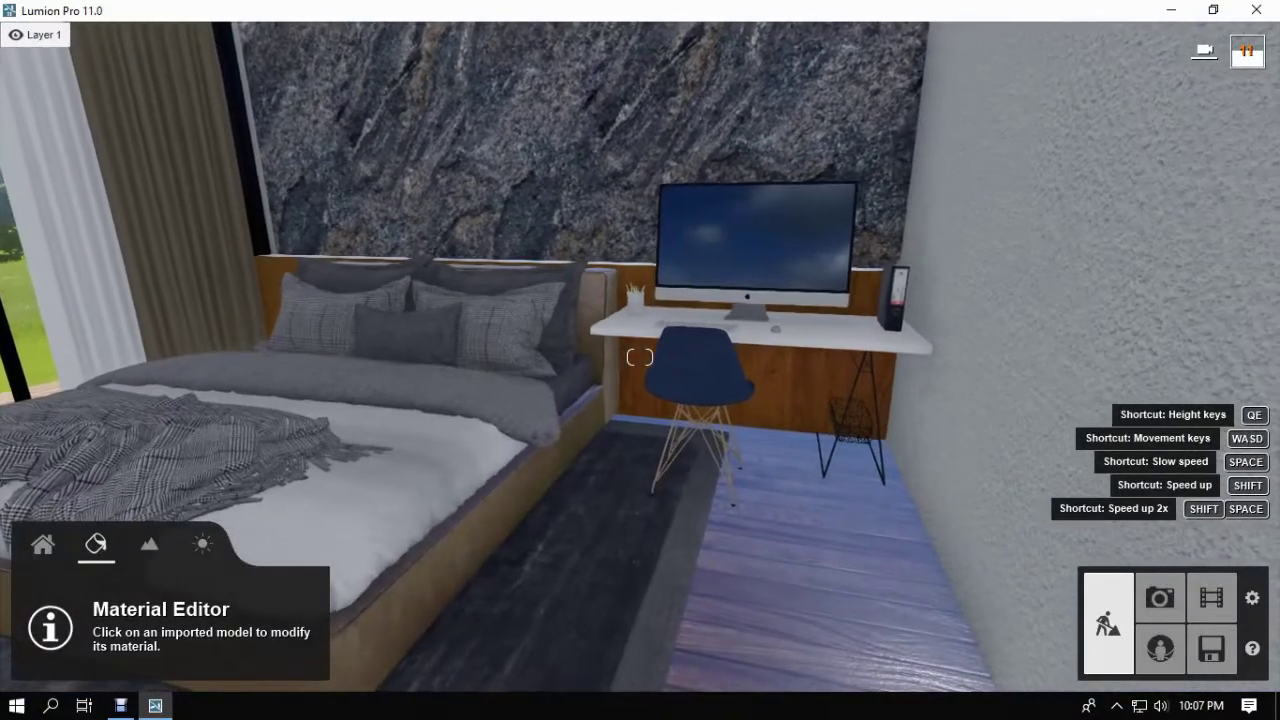
Apply a Standard material to the brown curtain with lower gloss and reflectivity and higher relief, and save it.
right_drag(310, 321, 255, 285)
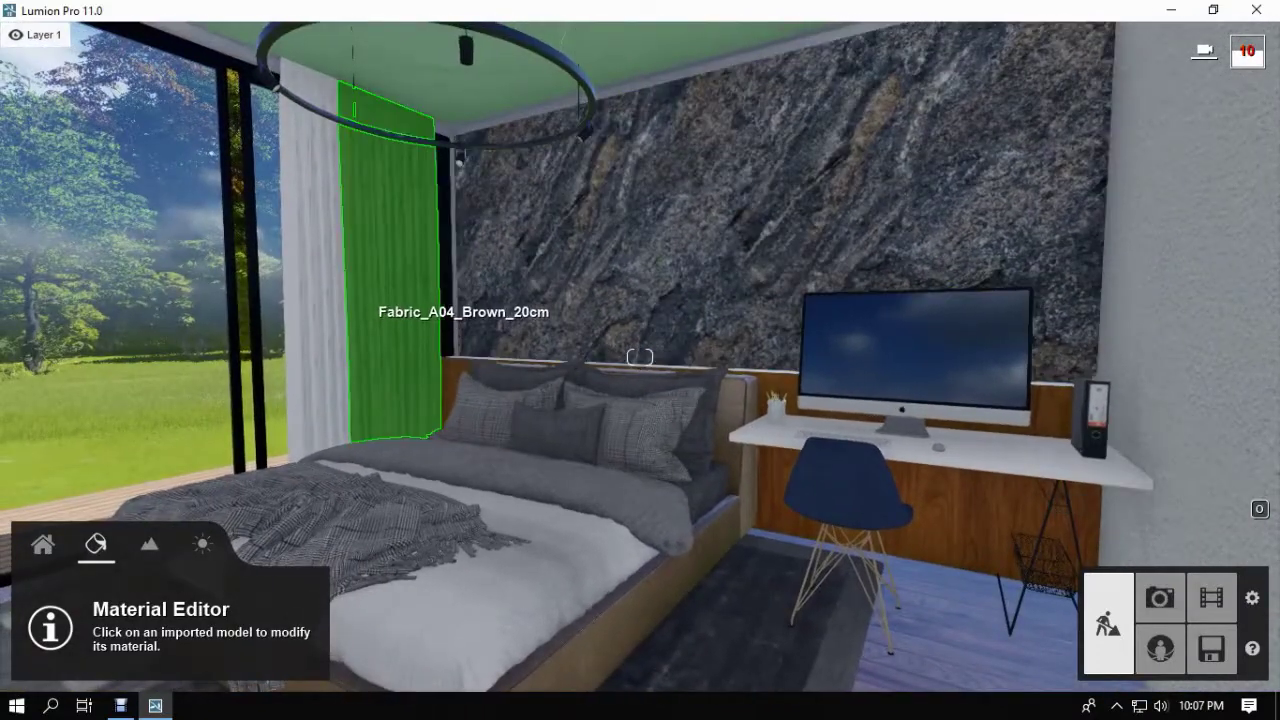
click(380, 302)
click(115, 61)
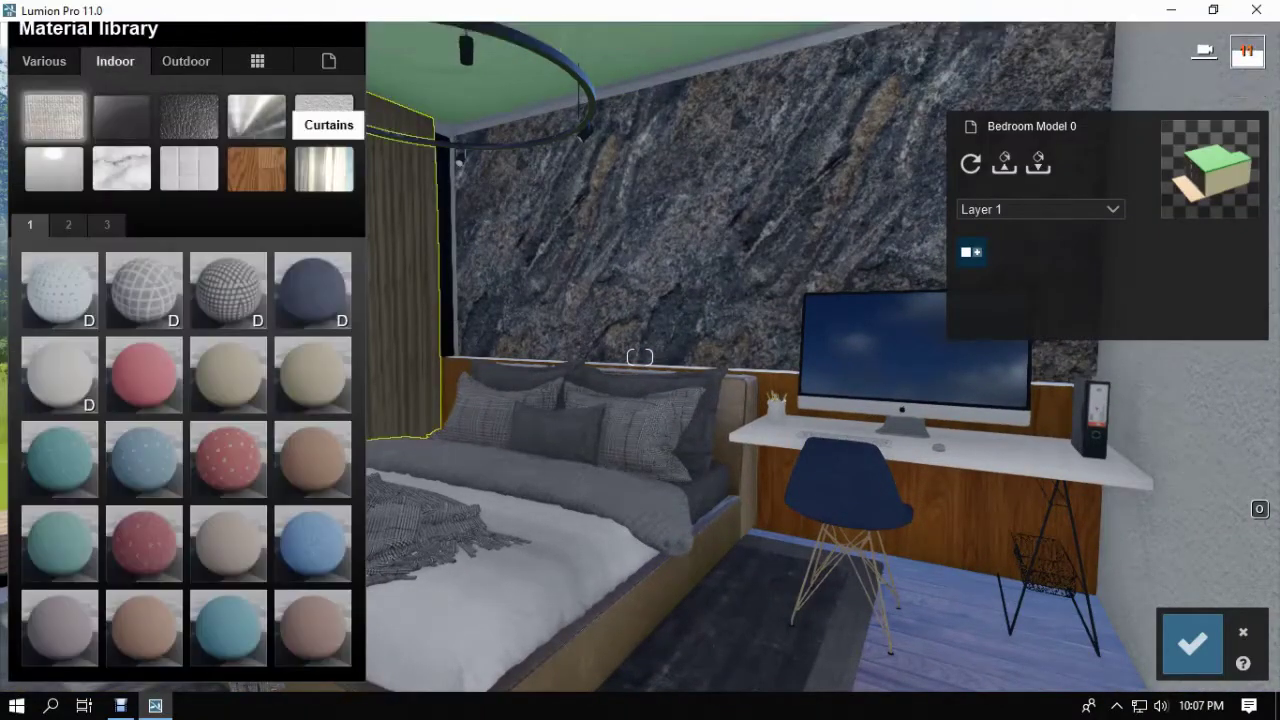
click(324, 168)
right_drag(405, 245, 70, 225)
key(w)
click(68, 224)
click(107, 224)
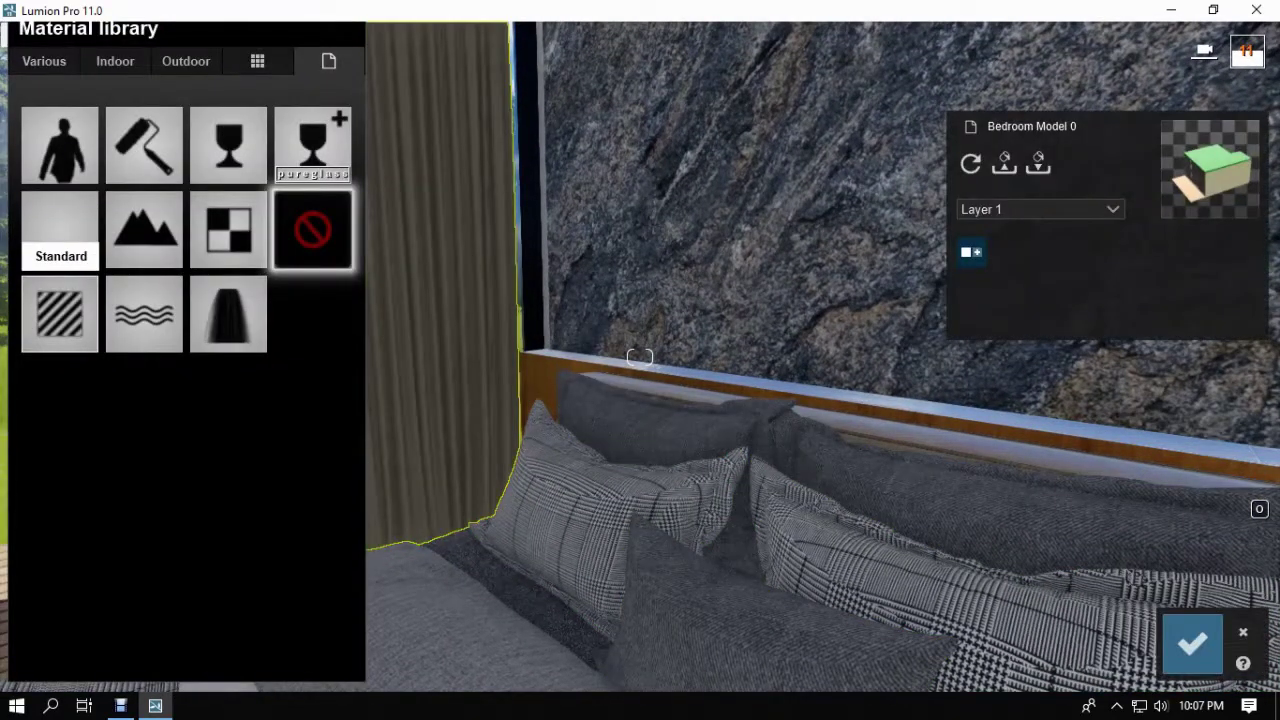
click(60, 314)
drag(58, 360, 67, 388)
right_drag(480, 400, 405, 375)
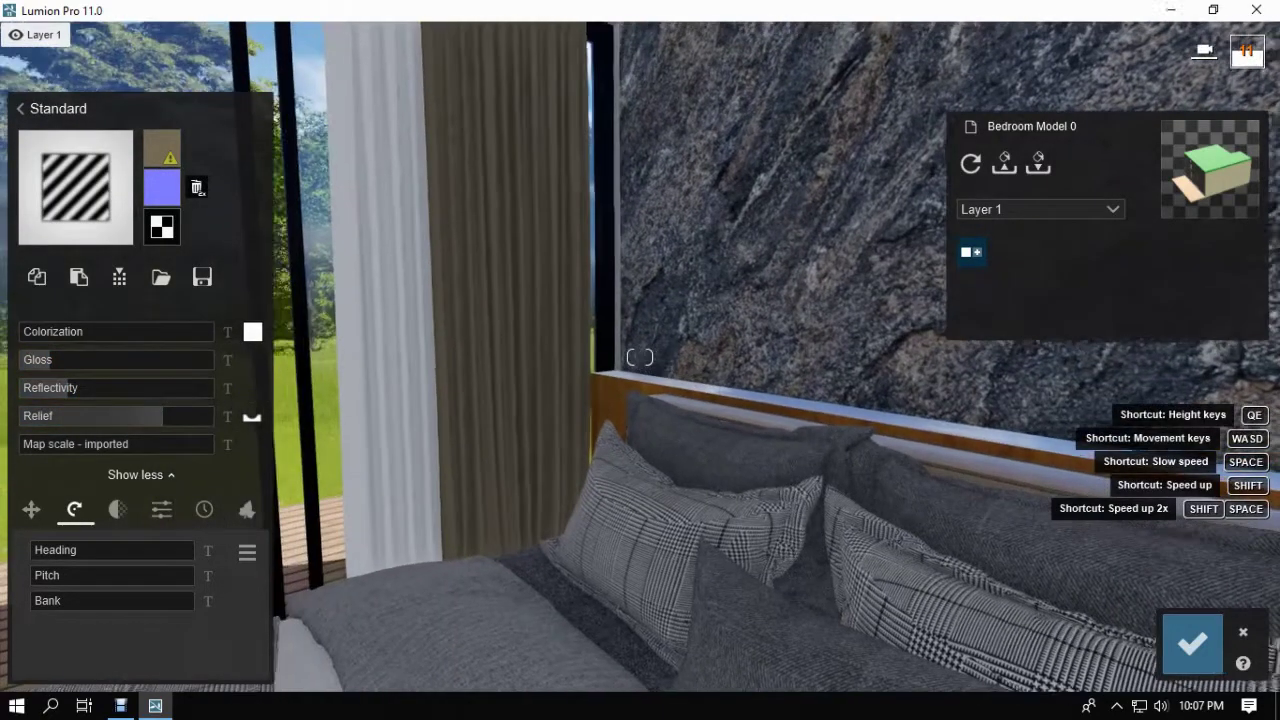
click(1192, 644)
Apply a Standard material to the white curtain with gloss 0.5, lower reflectivity and higher relief.
click(400, 336)
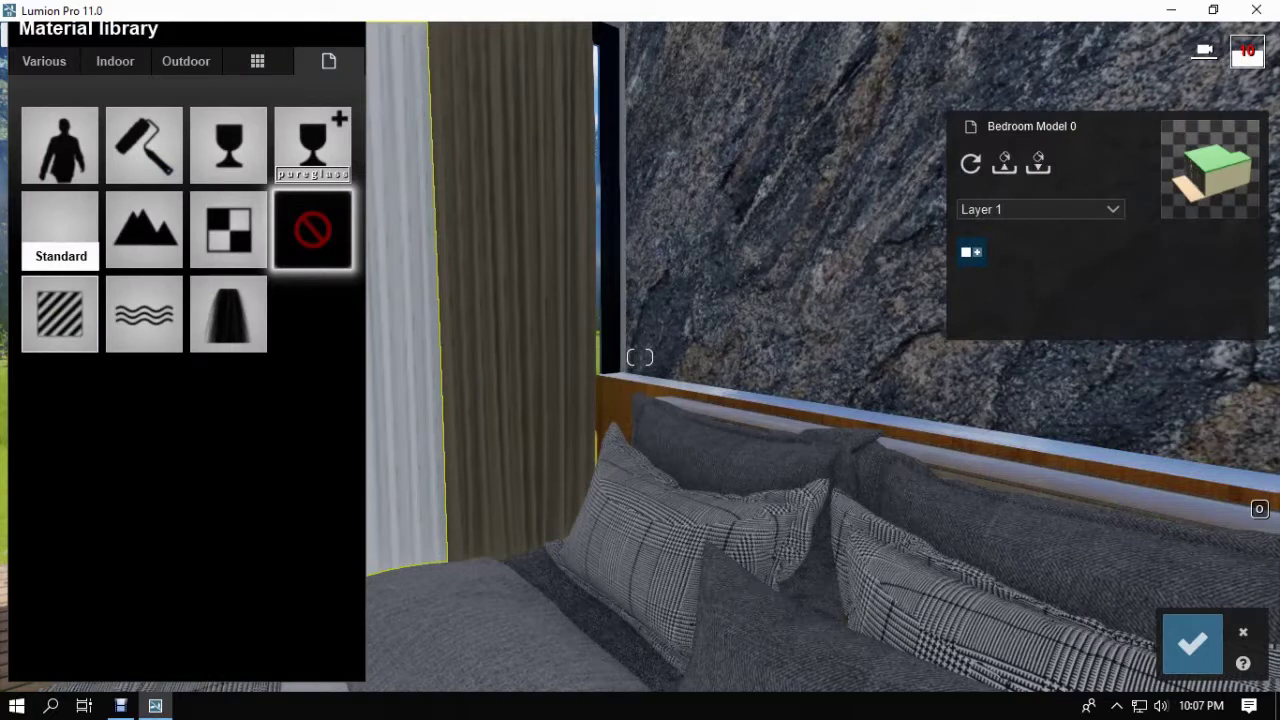
click(60, 314)
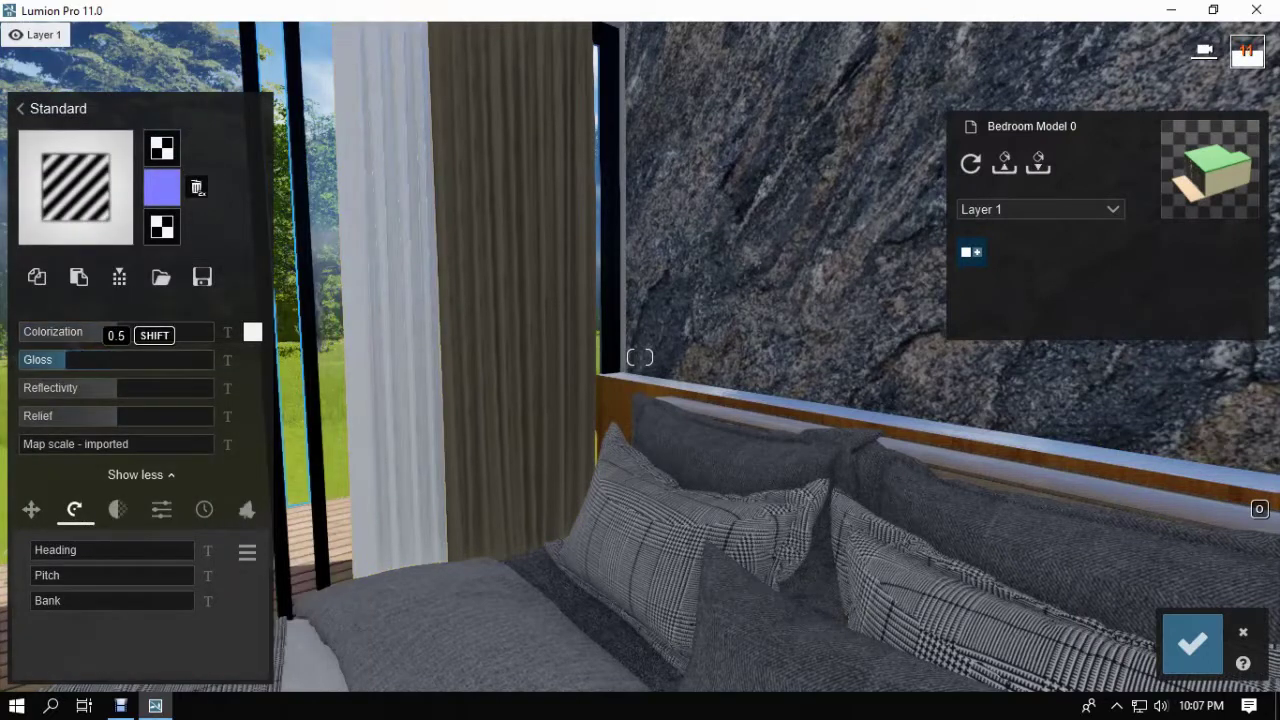
click(161, 509)
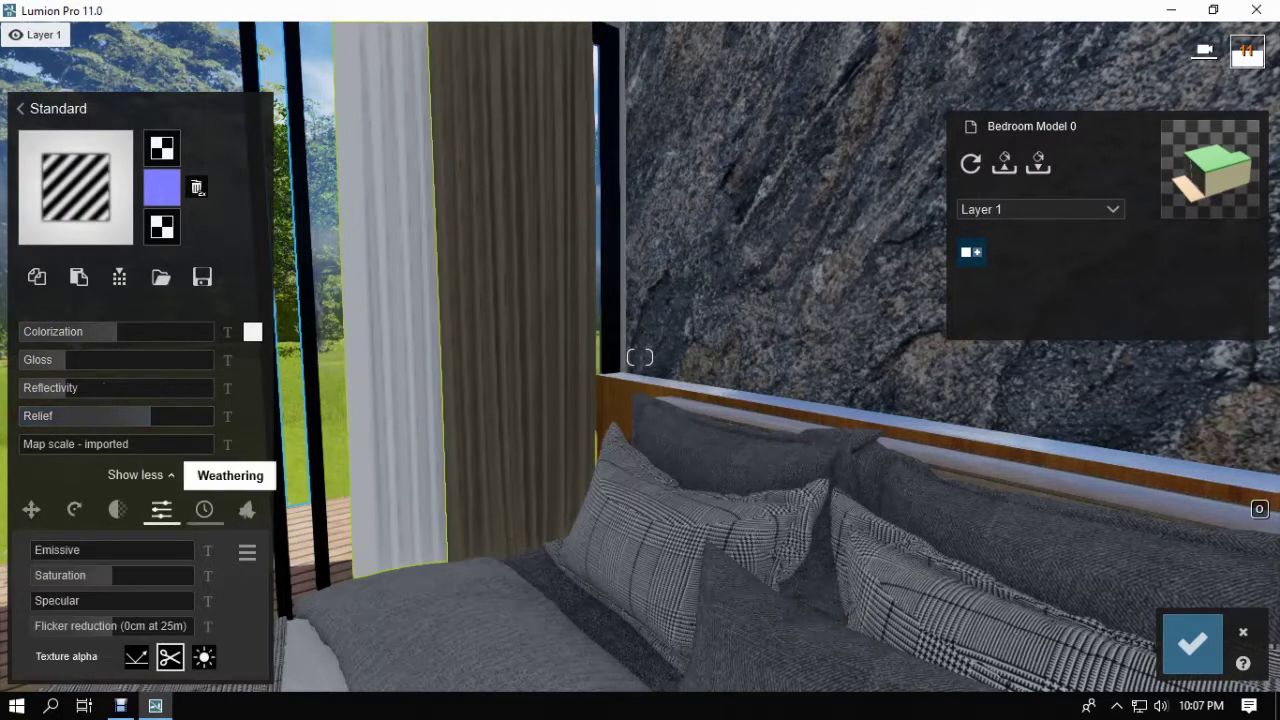
click(204, 509)
click(31, 509)
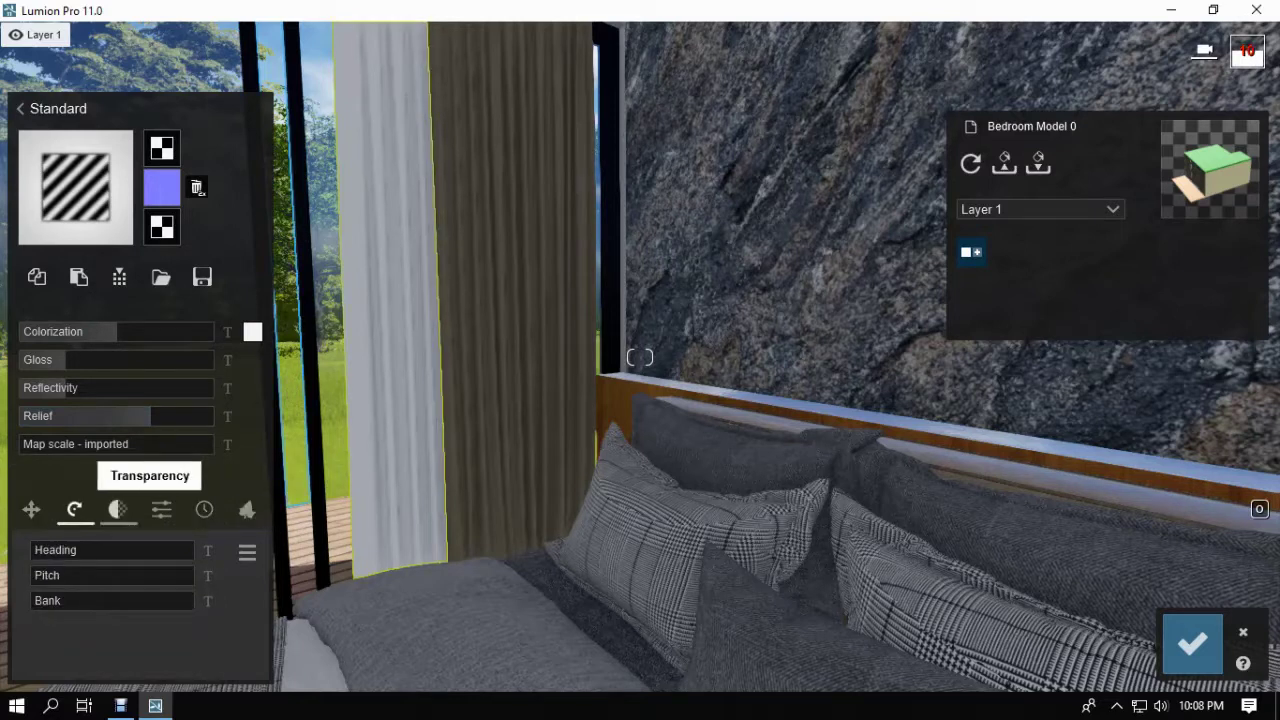
Enable transparency on both curtains, set to 0.7 for the white one and 0.6 for the brown one, and save.
click(117, 509)
drag(85, 576, 96, 576)
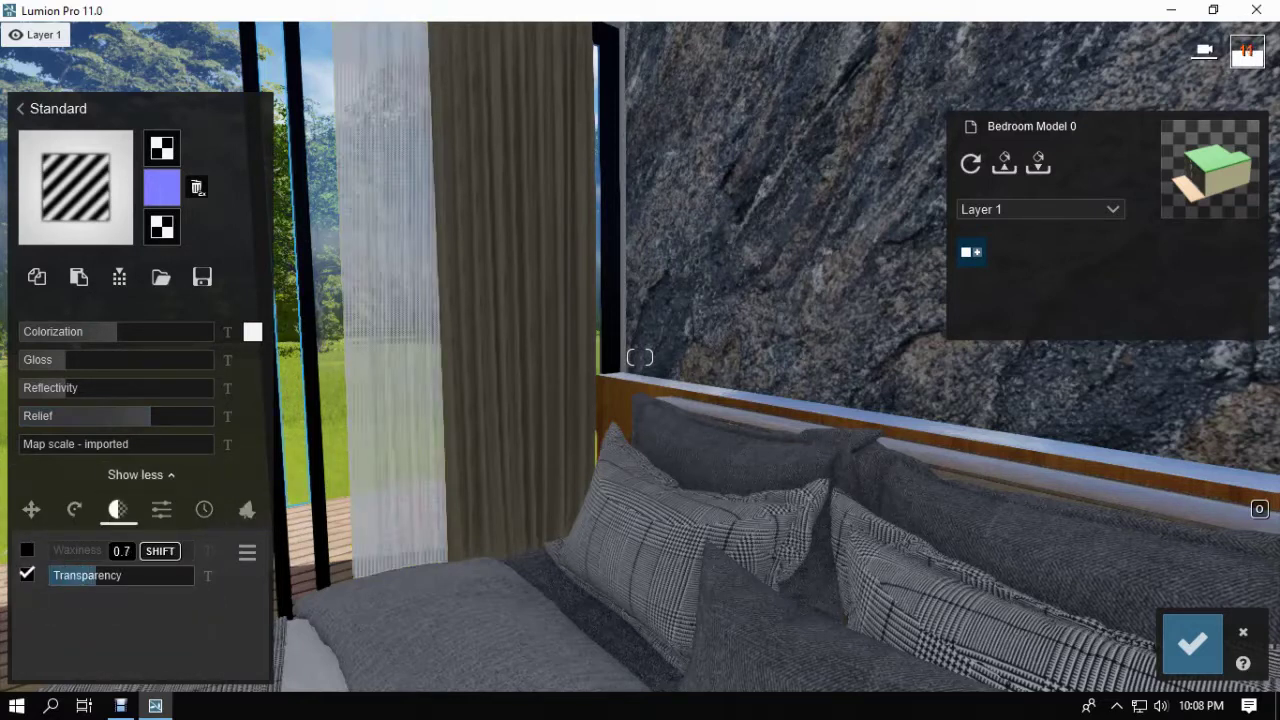
click(518, 358)
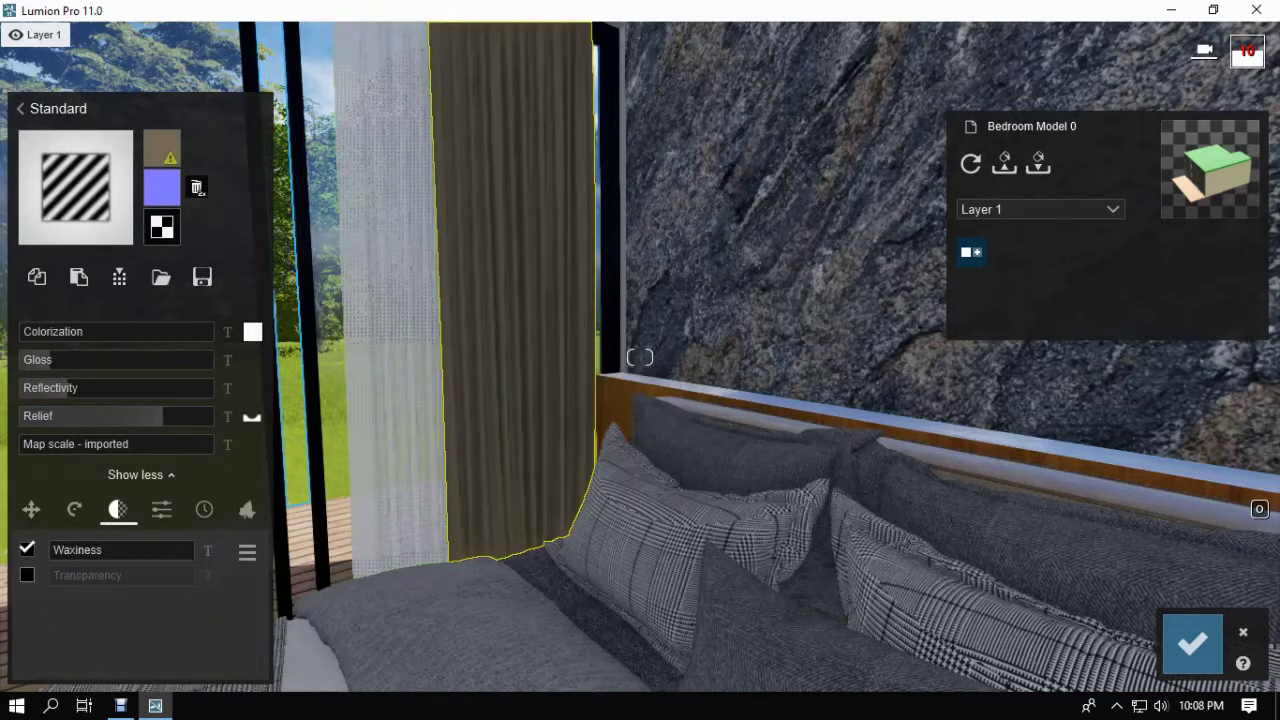
drag(60, 575, 80, 575)
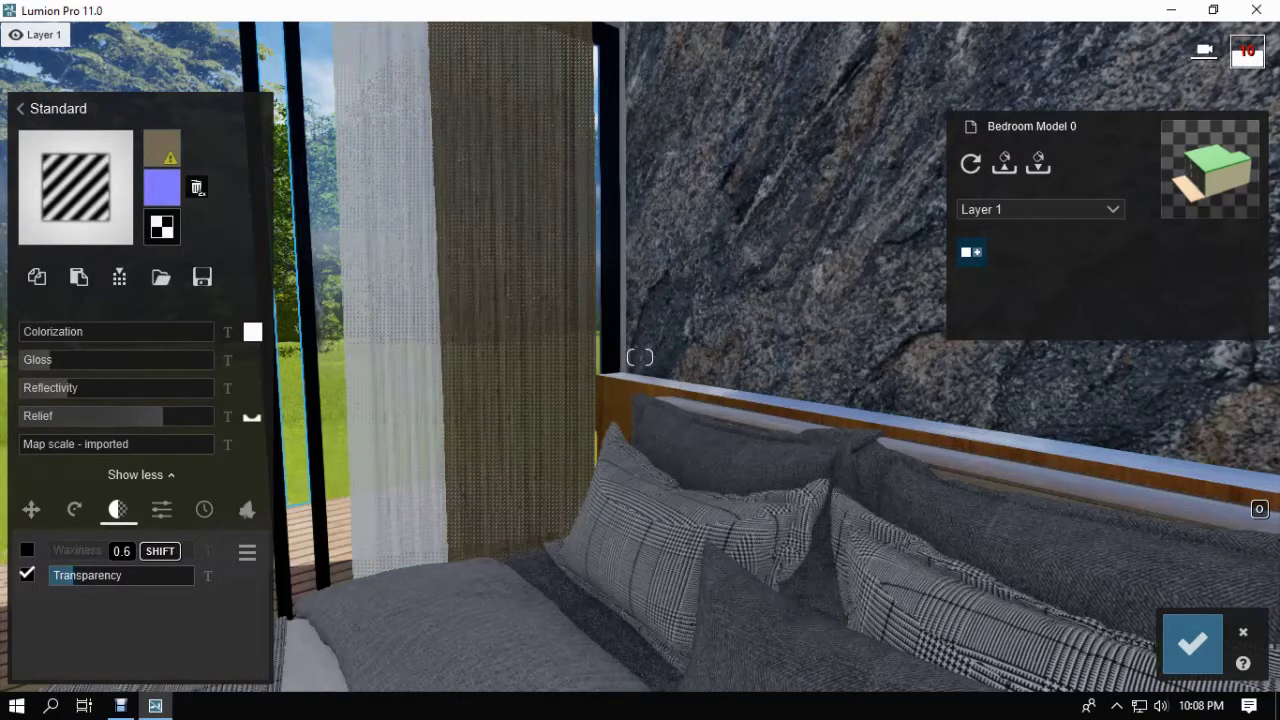
click(1192, 642)
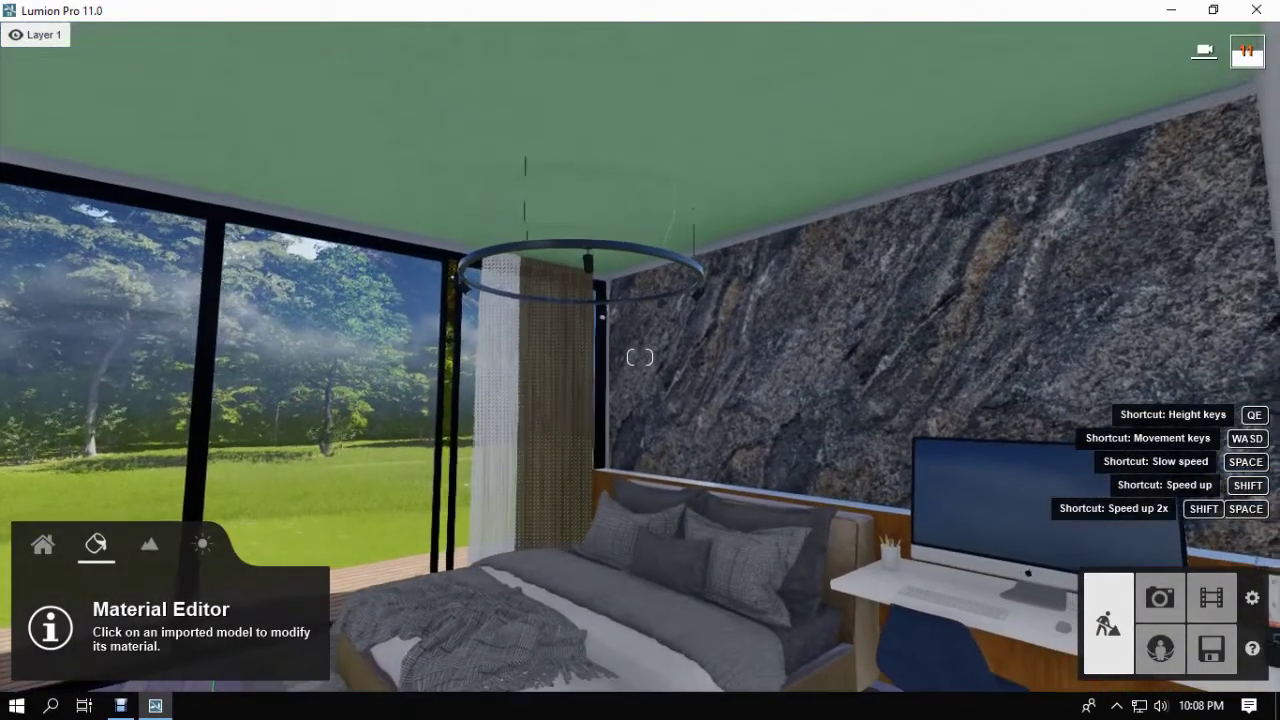
Examine the see-through curtains up close in the room and in the updated Photo 1 preview.
key(w)
key(s)
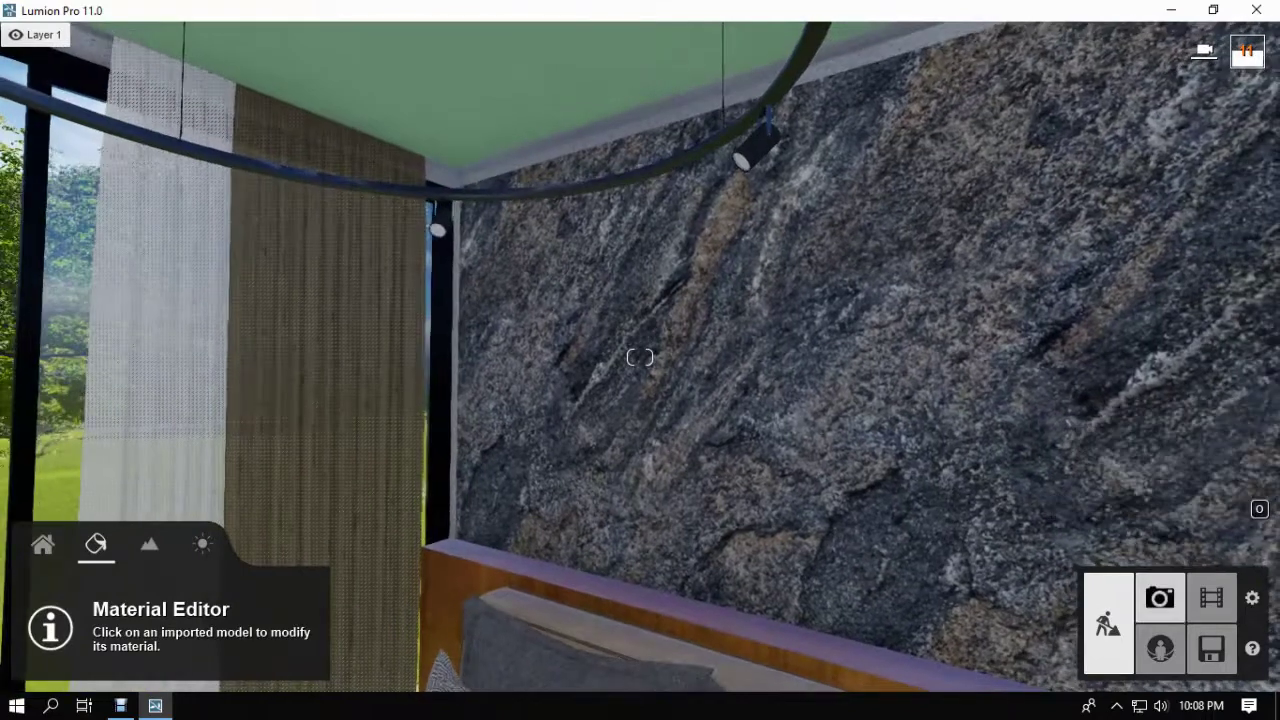
click(1160, 598)
click(120, 566)
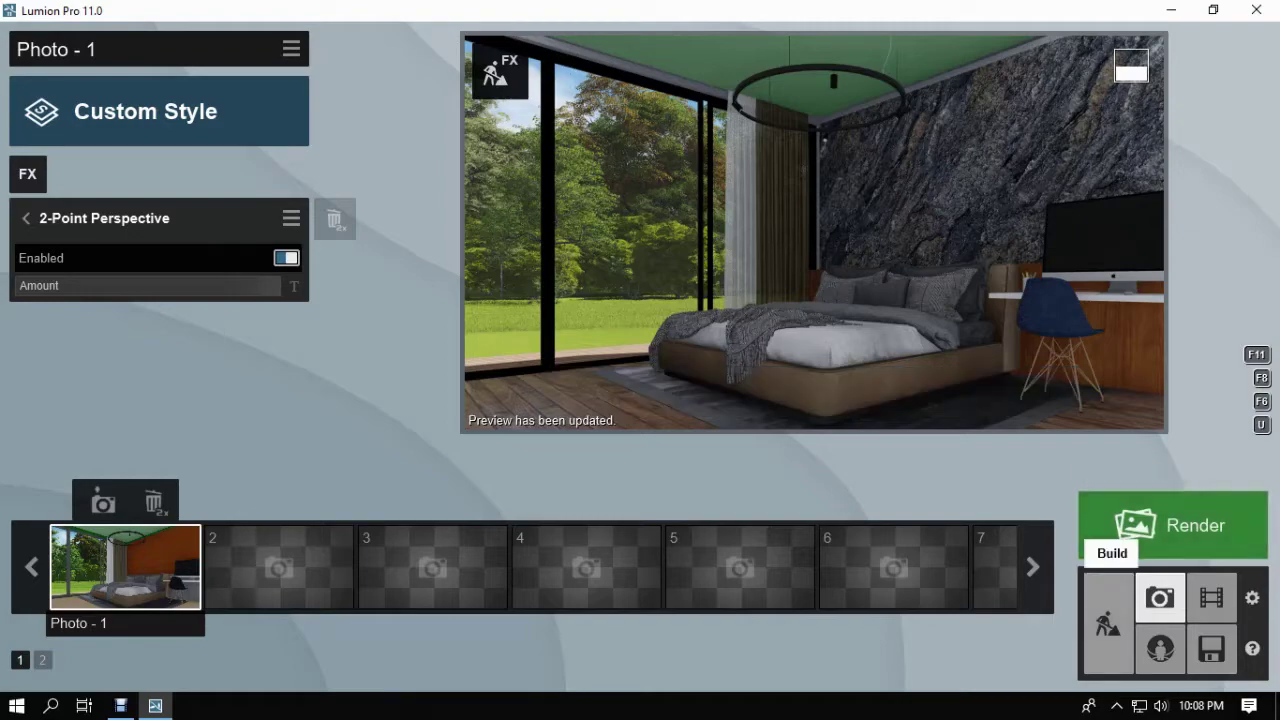
click(1108, 622)
key(w)
right_drag(640, 357, 680, 350)
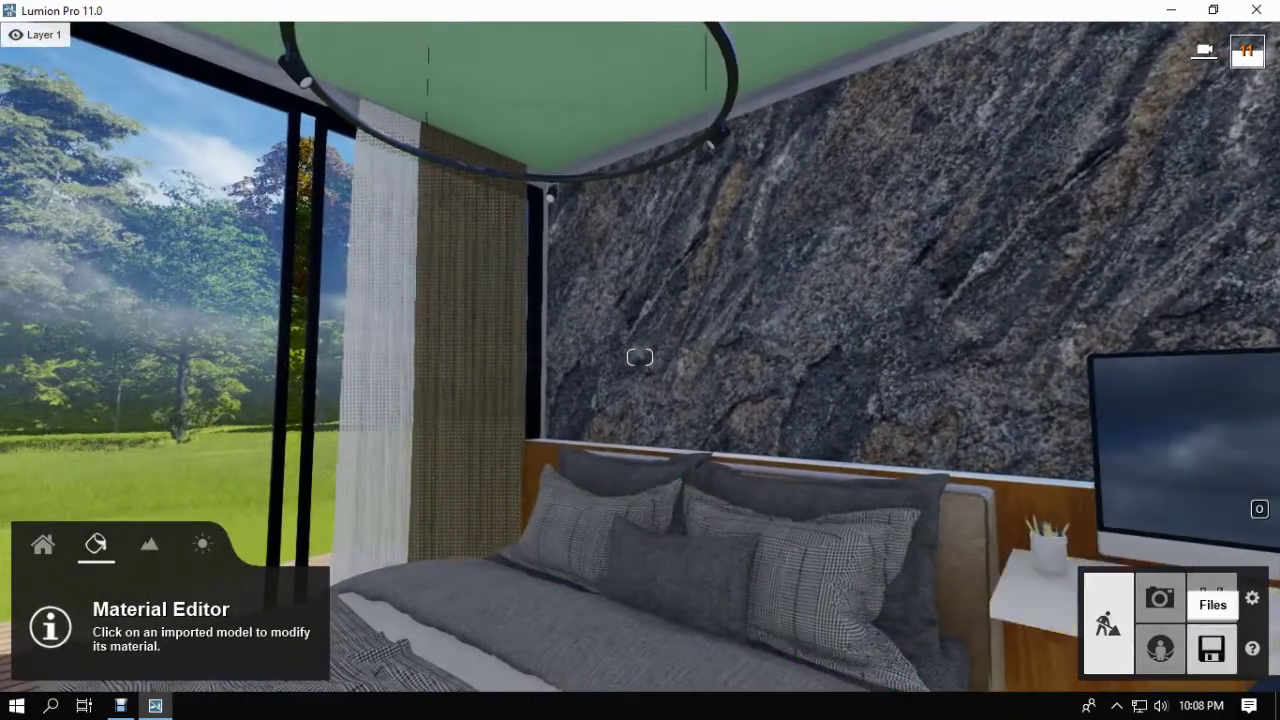
click(1160, 597)
click(125, 567)
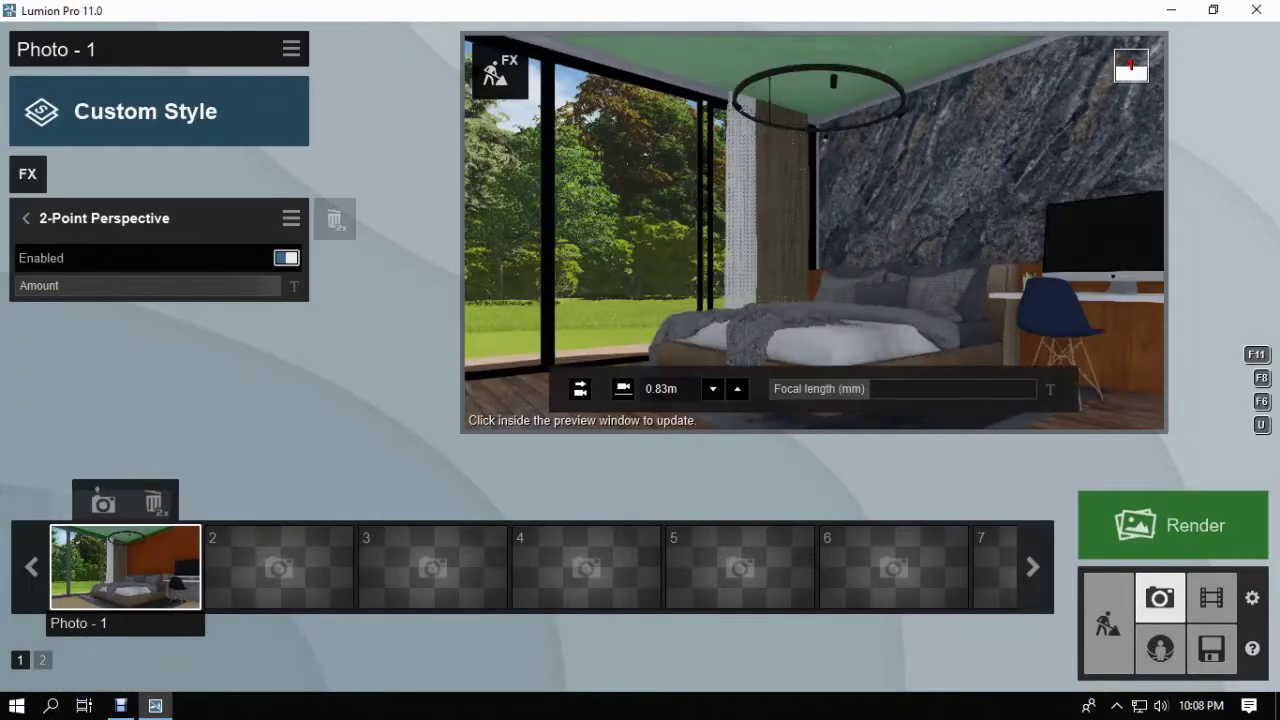
click(720, 270)
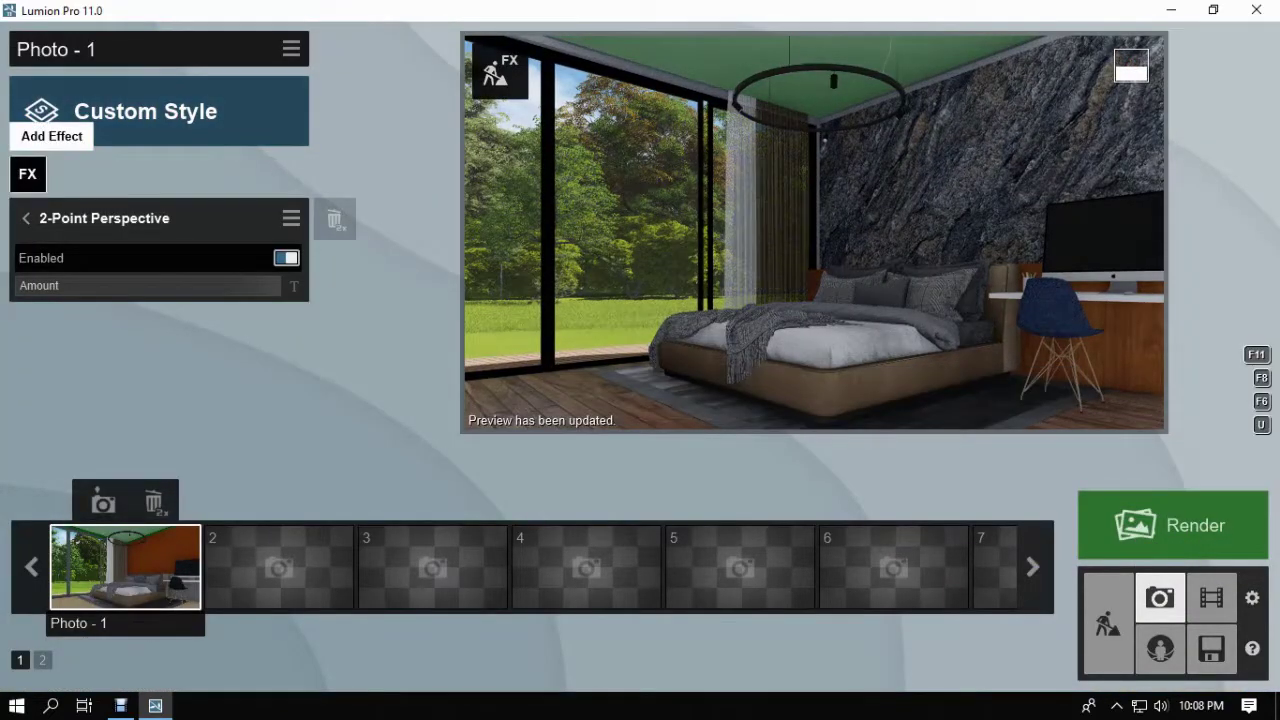
Load a saved effects file into Photo 1 and update its preview.
click(28, 174)
click(736, 196)
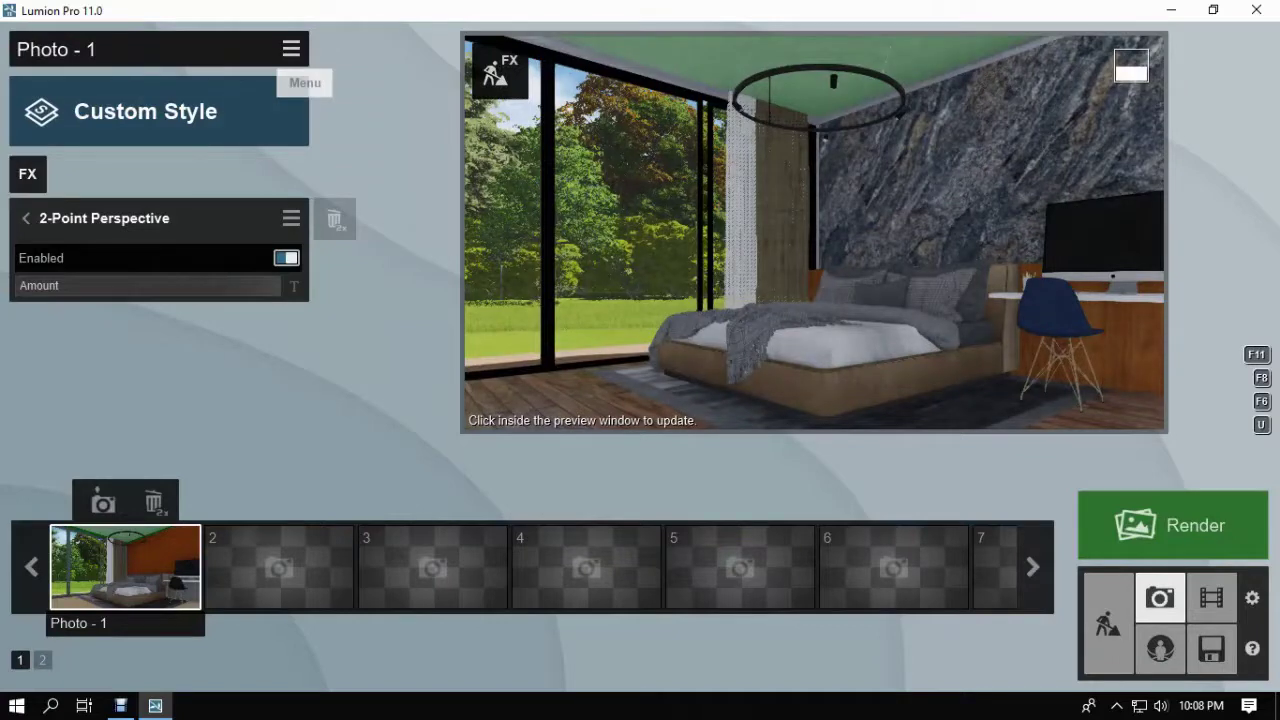
click(291, 49)
click(343, 72)
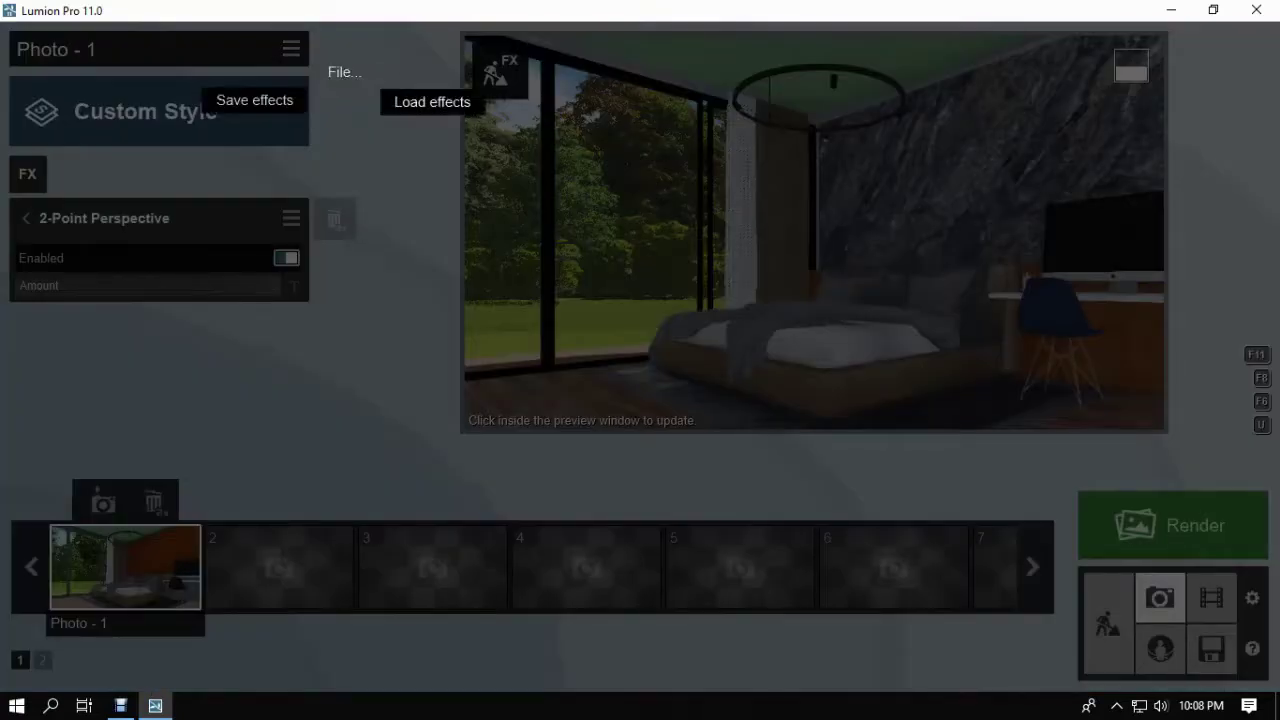
click(432, 102)
double_click(218, 156)
double_click(222, 154)
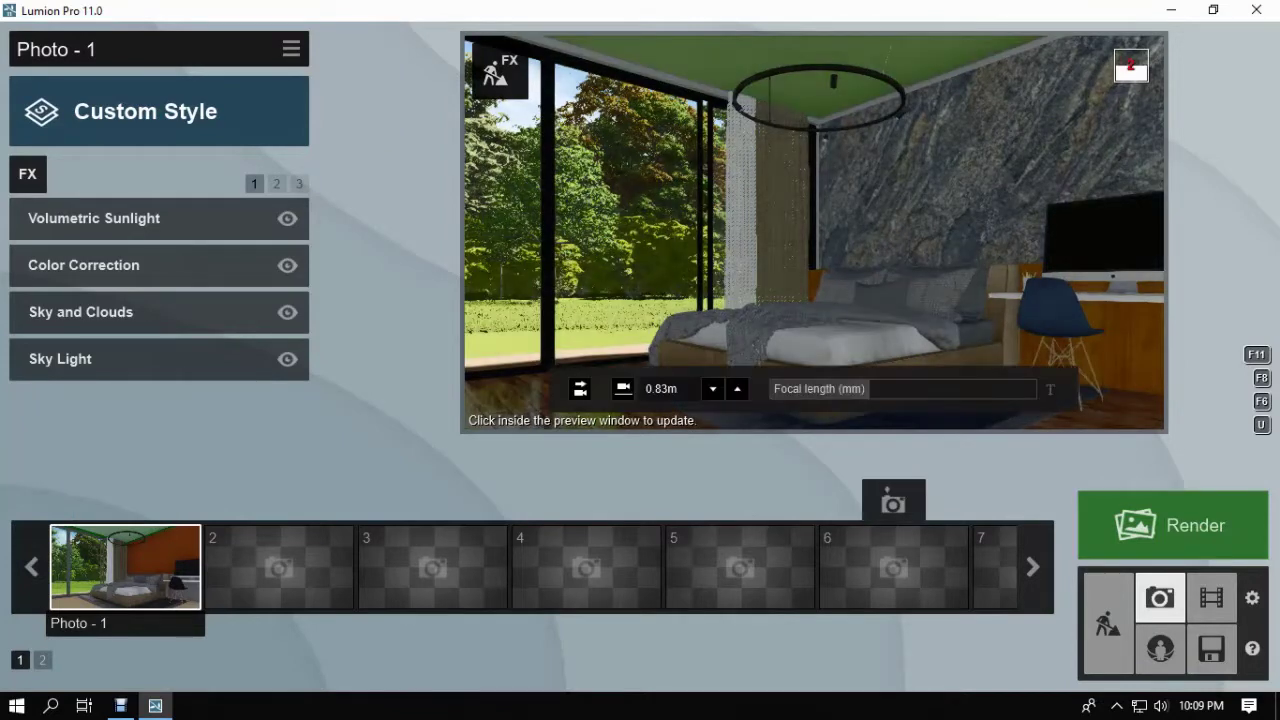
click(1131, 66)
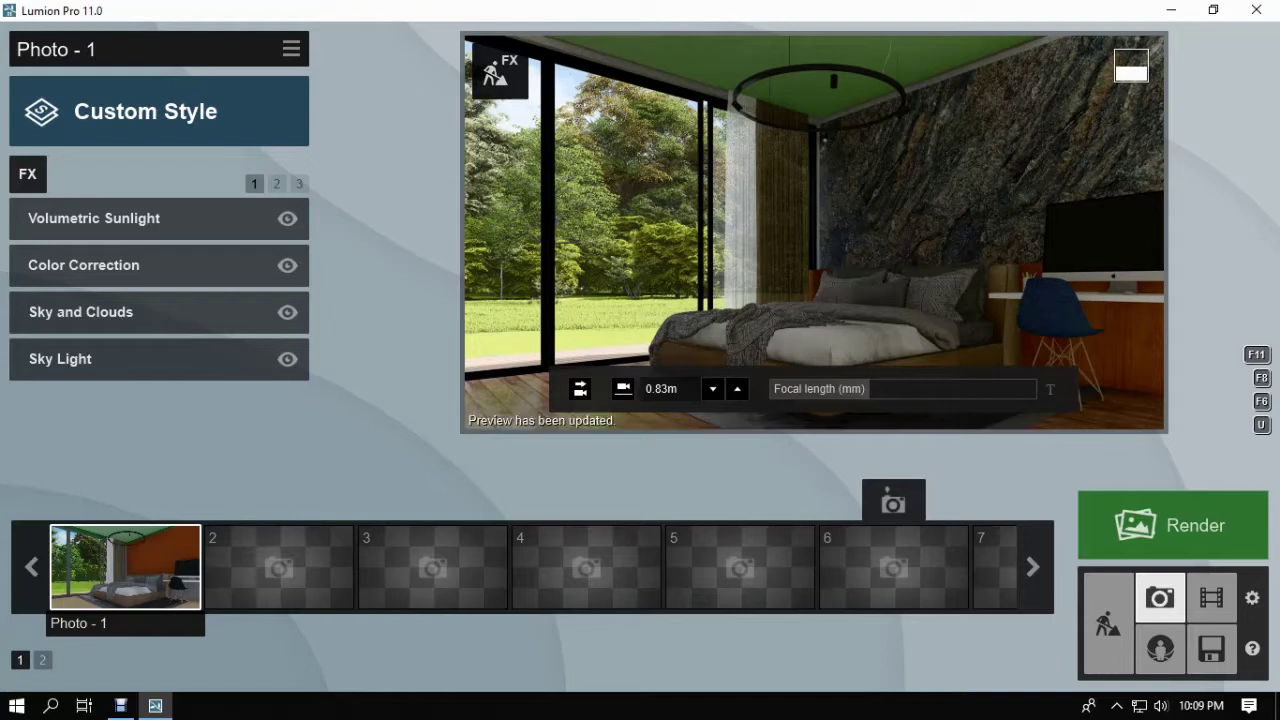
Place a line light from the lights library along the edge where the stone wall meets the bedroom ceiling.
click(1108, 624)
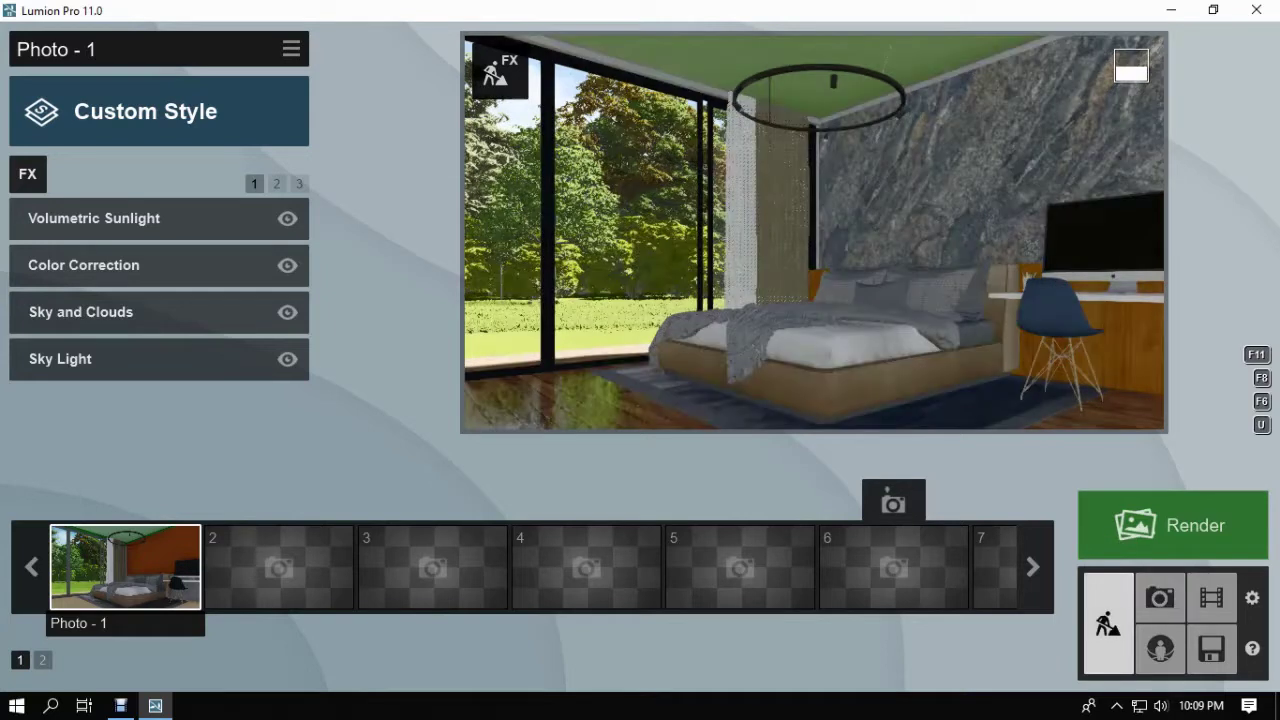
key(w)
right_drag(640, 357, 850, 350)
key(w)
key(s)
right_drag(640, 357, 580, 300)
click(42, 544)
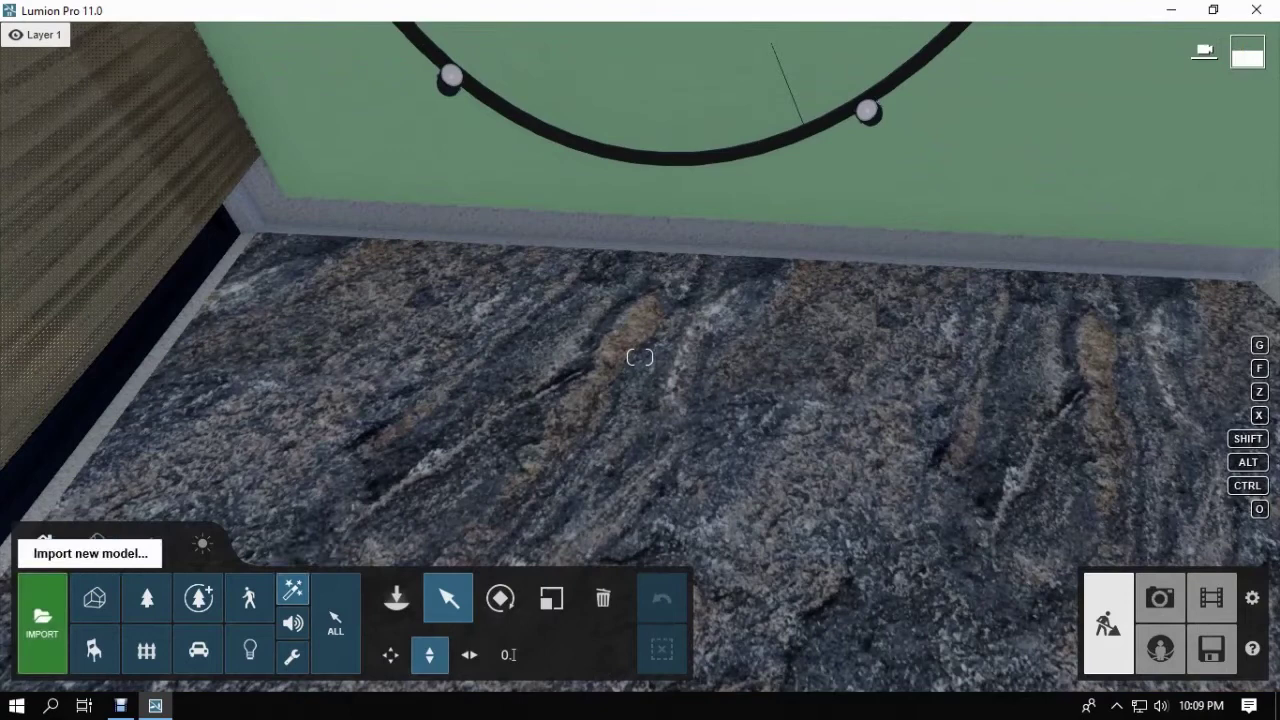
click(250, 650)
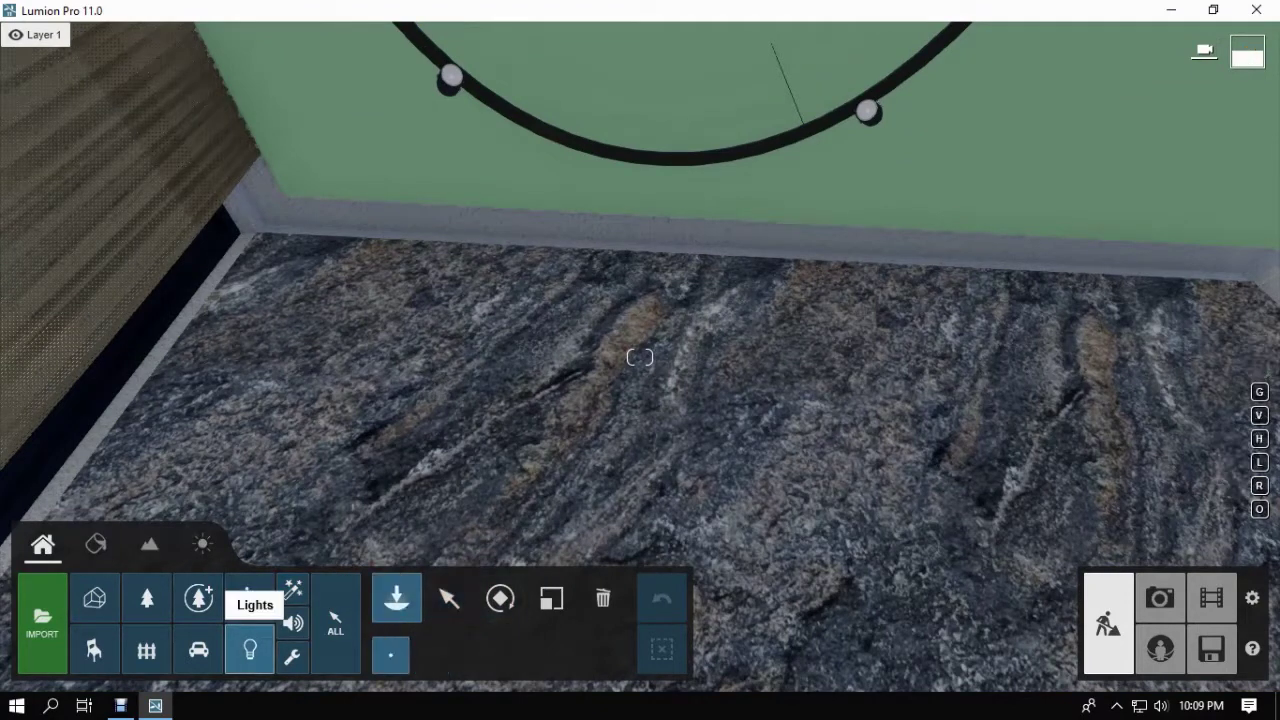
click(160, 167)
click(117, 264)
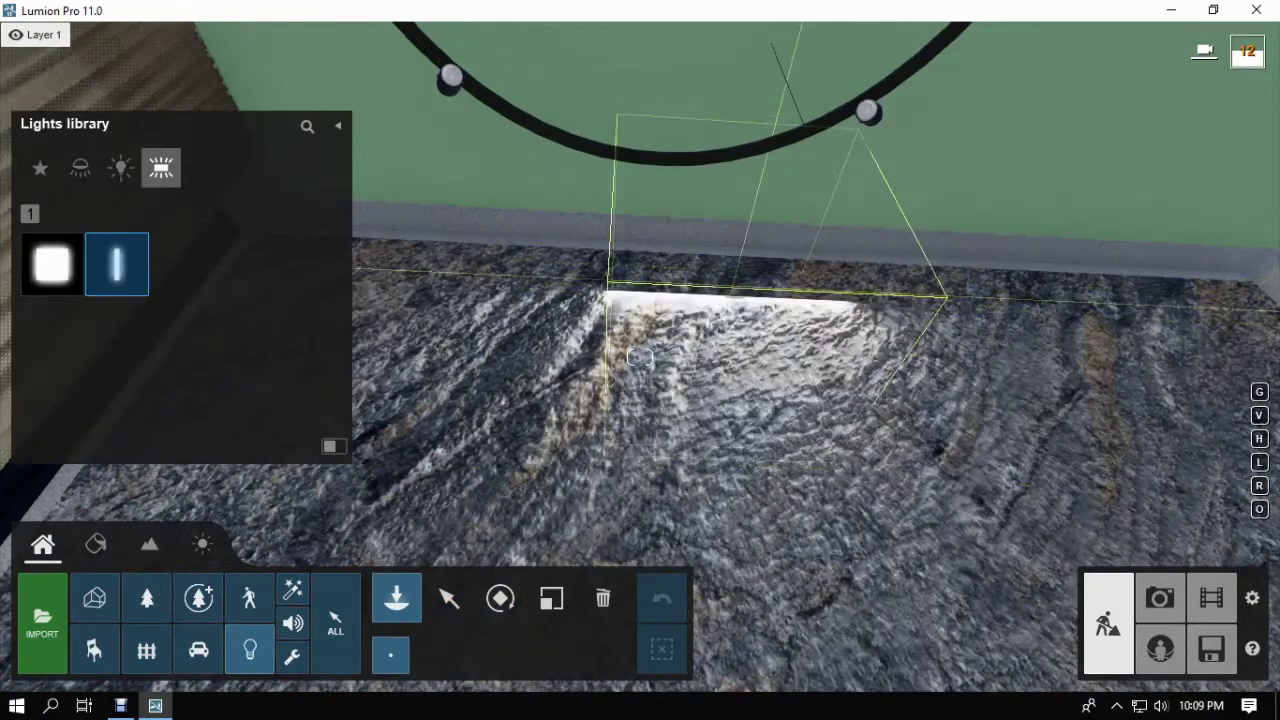
click(796, 236)
Widen the line light to span the full stone wall and increase its falloff.
click(449, 598)
scroll(793, 232, down, 3)
key(s)
right_drag(640, 357, 640, 280)
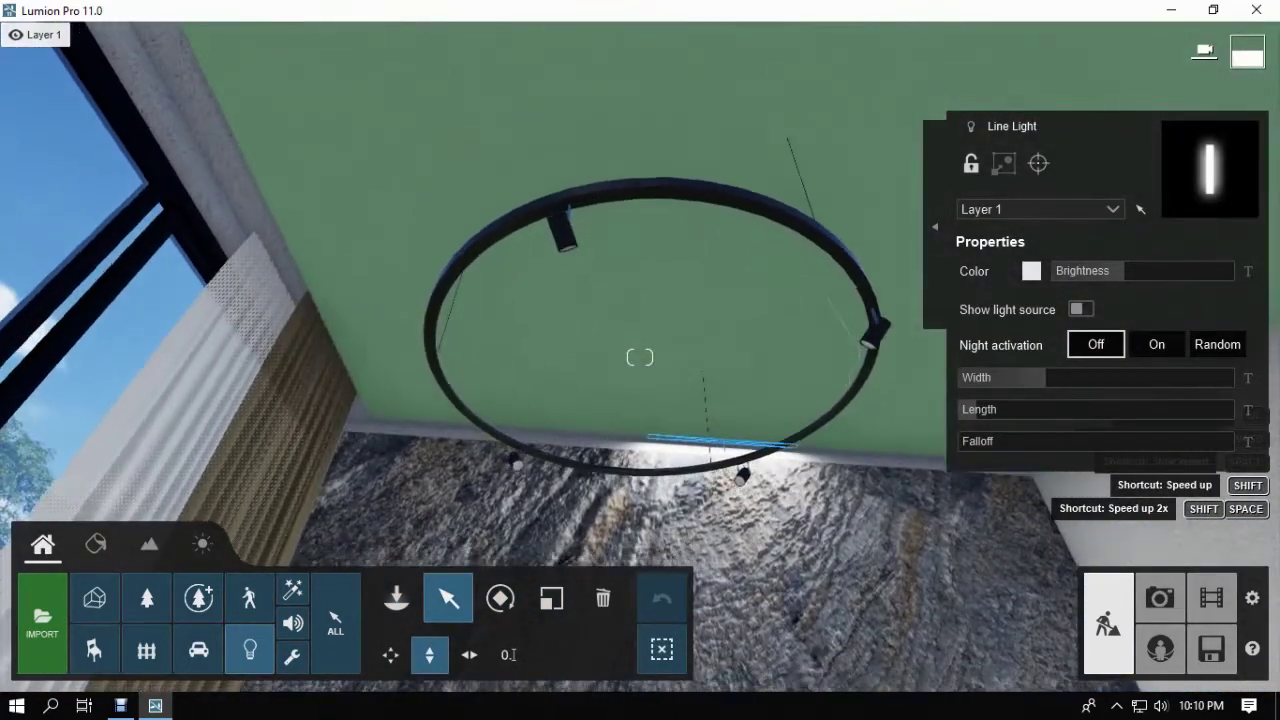
drag(1046, 378, 1141, 377)
right_drag(640, 357, 685, 375)
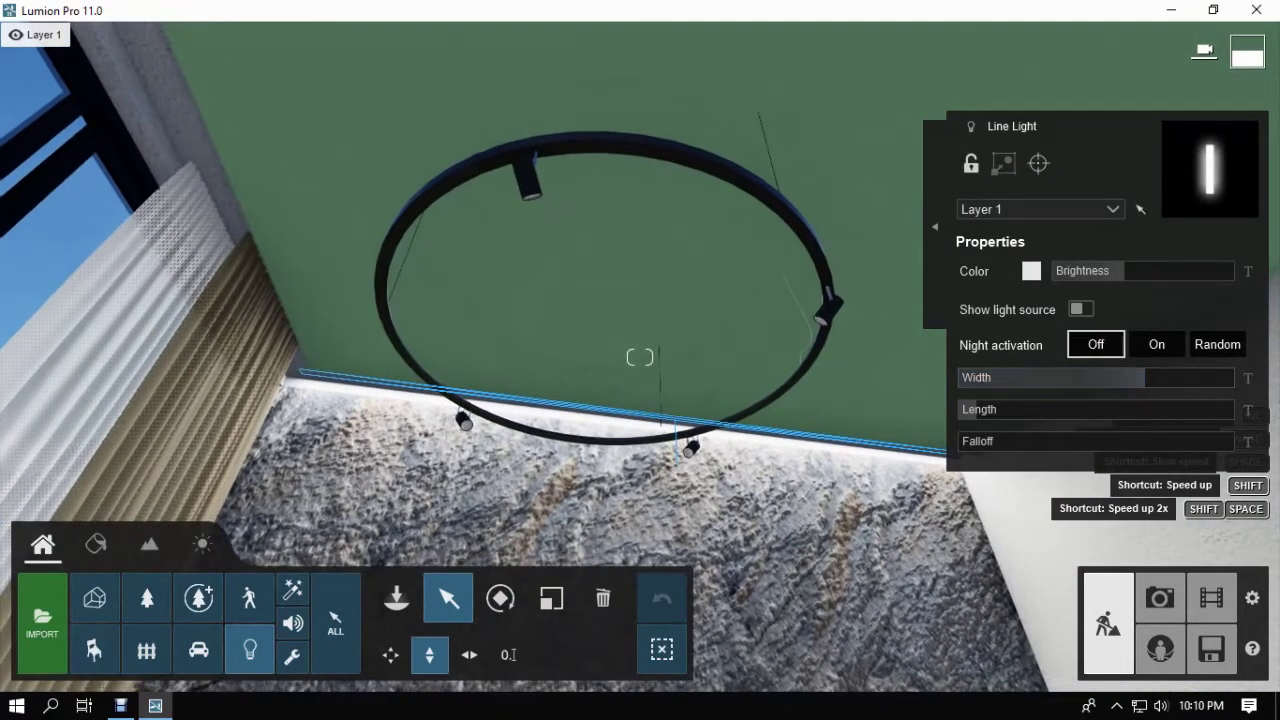
drag(962, 441, 1076, 441)
Color the line light orange RAL 2000 and slightly lower its brightness.
click(1031, 271)
click(861, 130)
click(820, 161)
click(766, 208)
click(747, 190)
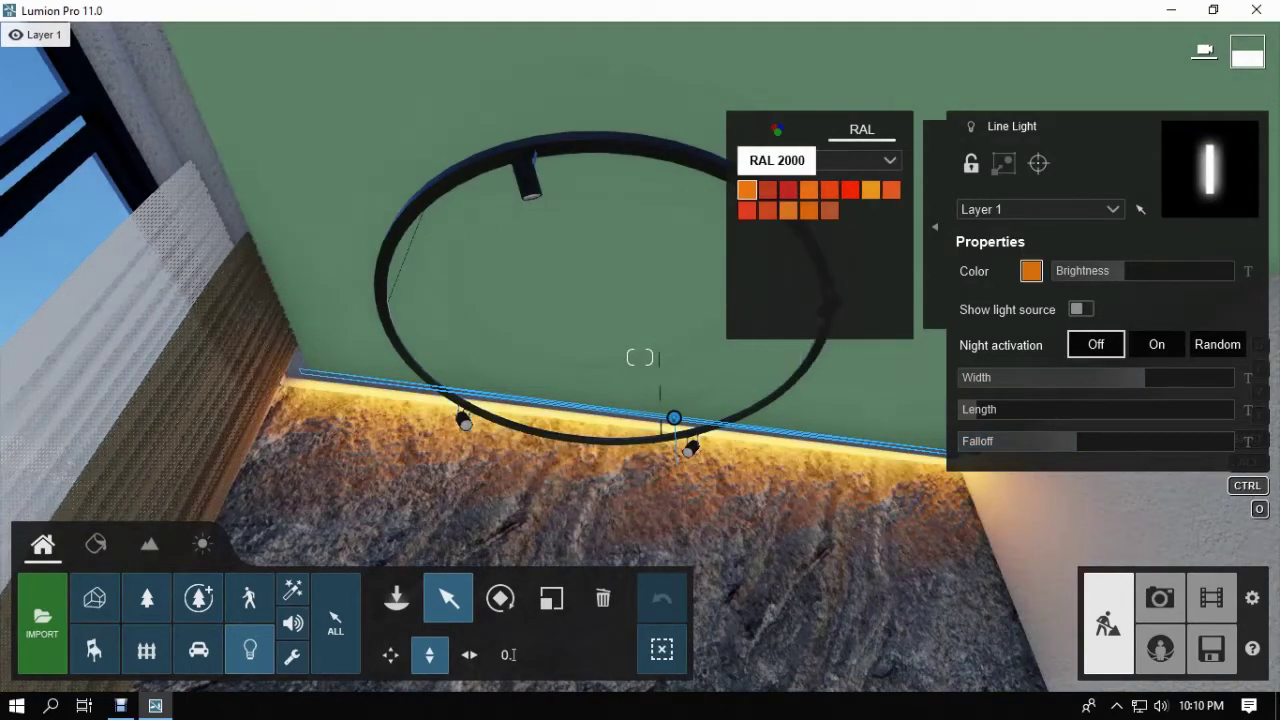
drag(1122, 271, 1108, 271)
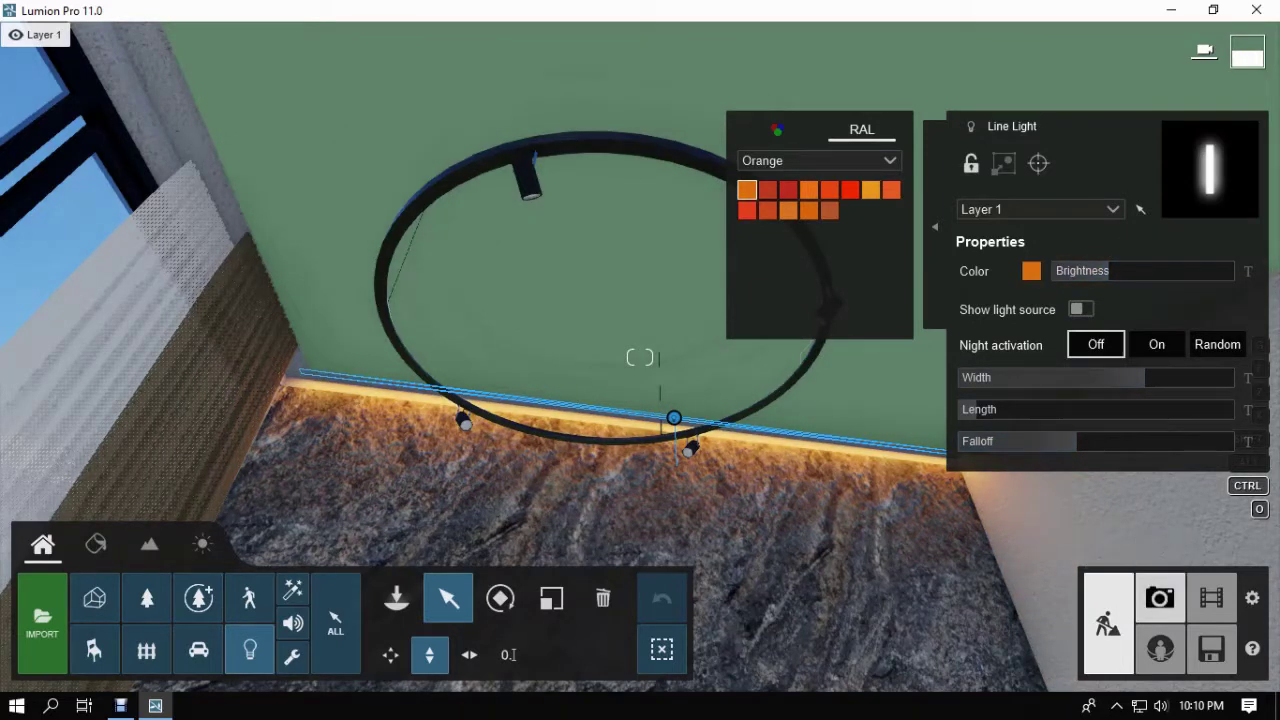
Restore the Photo 1 camera and update its preview to examine the orange light on the stone wall.
click(1160, 598)
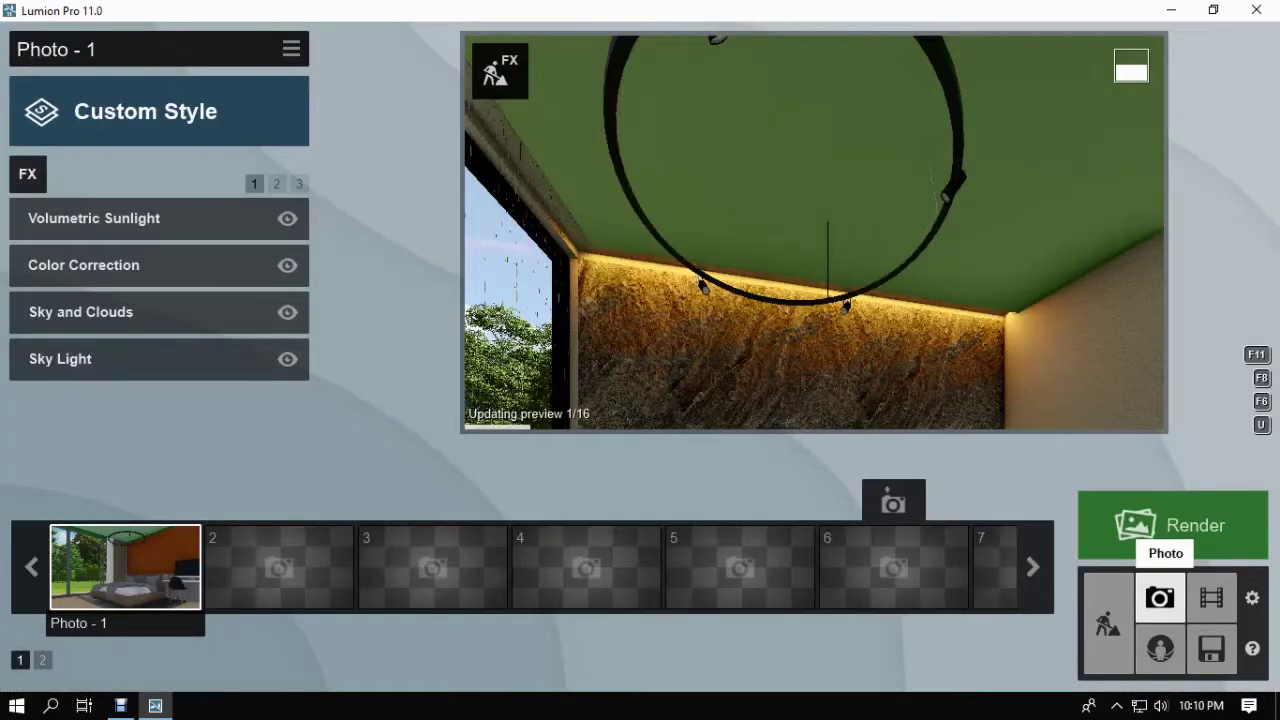
click(125, 567)
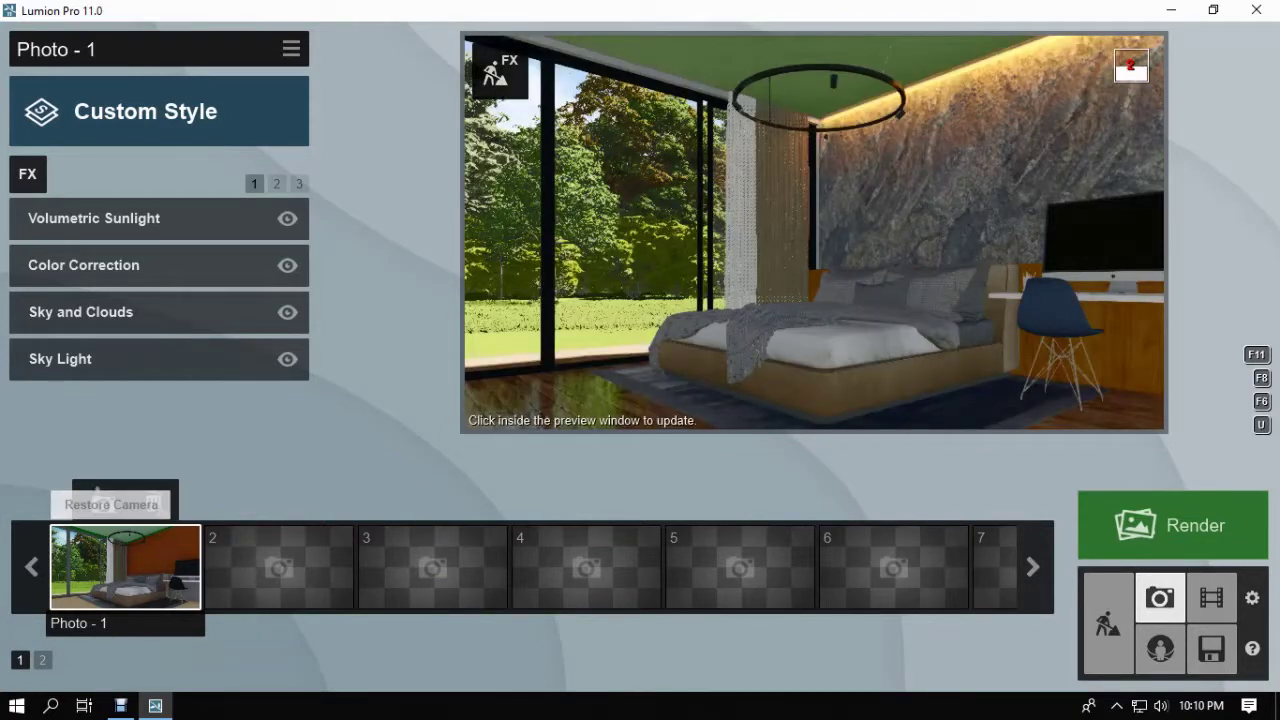
click(815, 240)
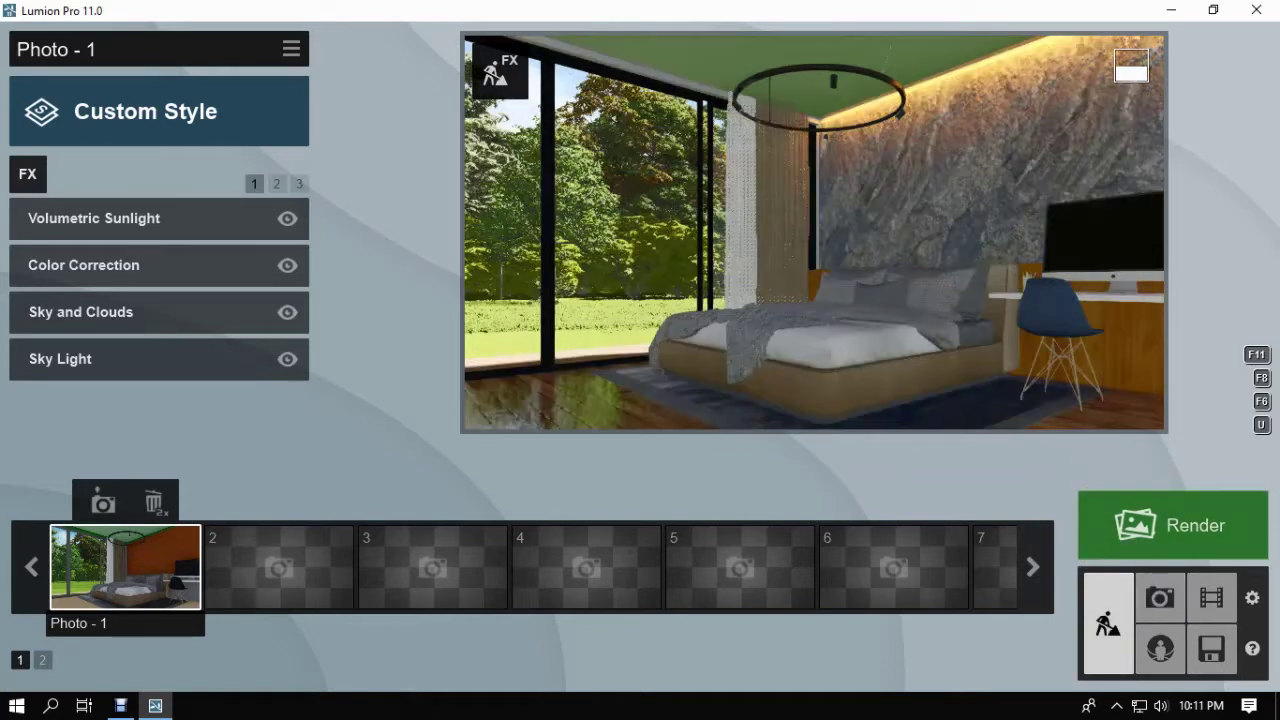
Set the brightness of the stone wall's line light to 159.7.
click(1108, 622)
right_drag(640, 358, 640, 180)
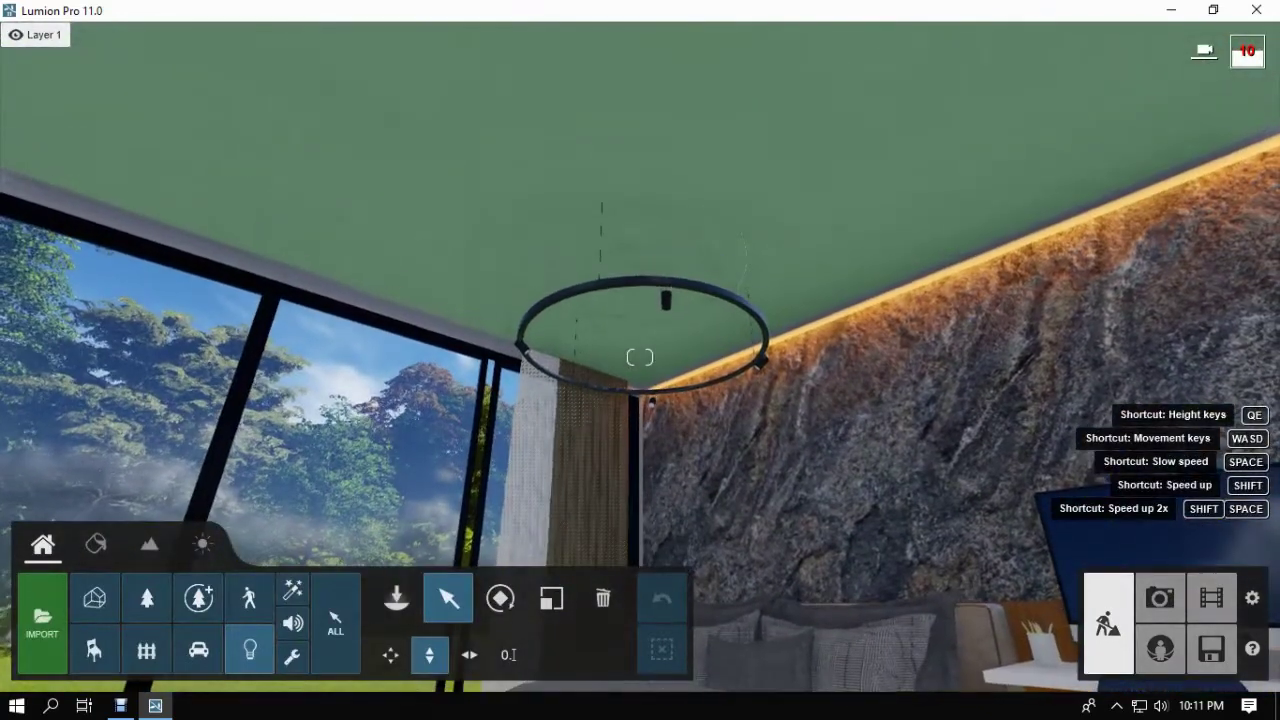
click(847, 301)
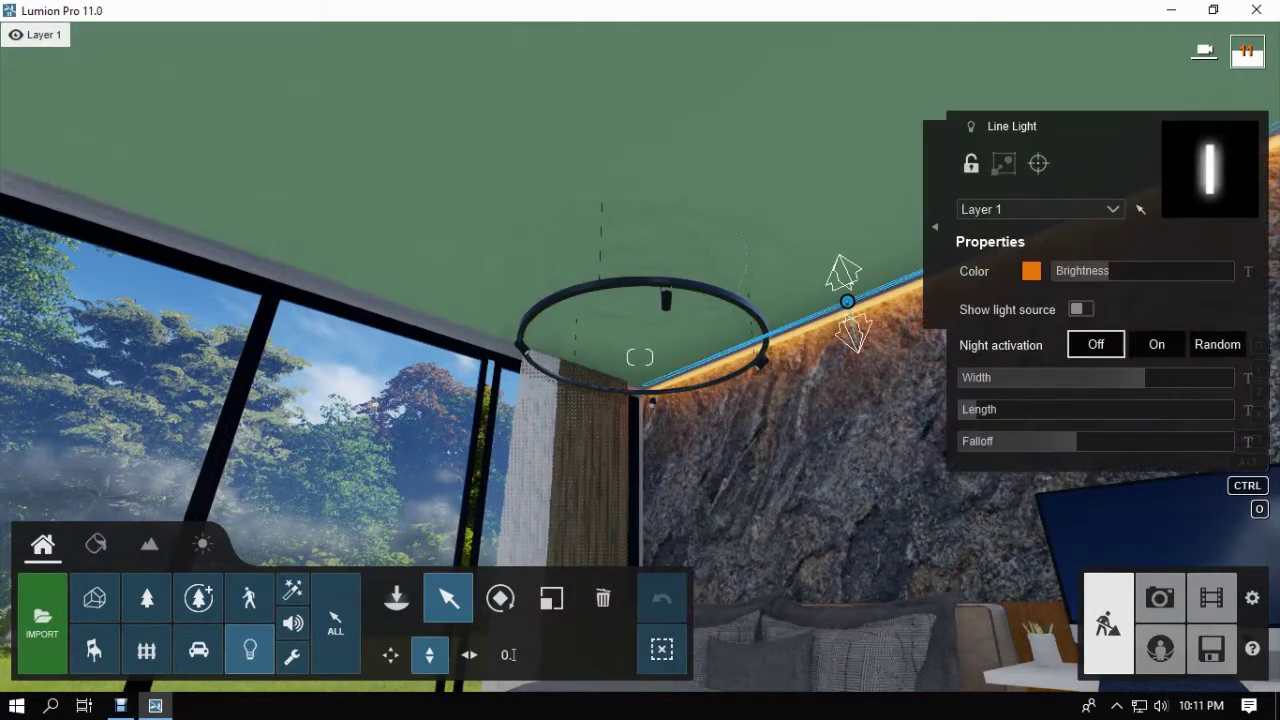
click(1101, 271)
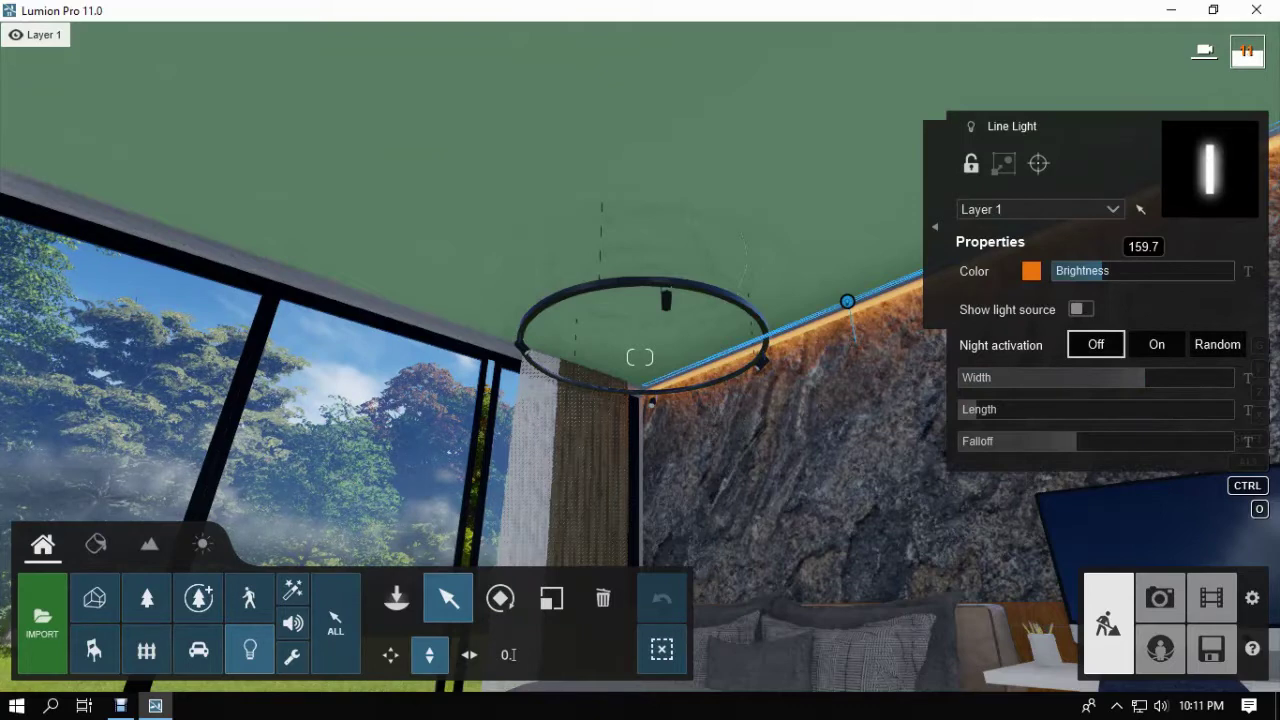
Apply the indoor wood material Polii Wood Fine 004 VAR1 3K to the green ceiling.
right_drag(640, 358, 640, 250)
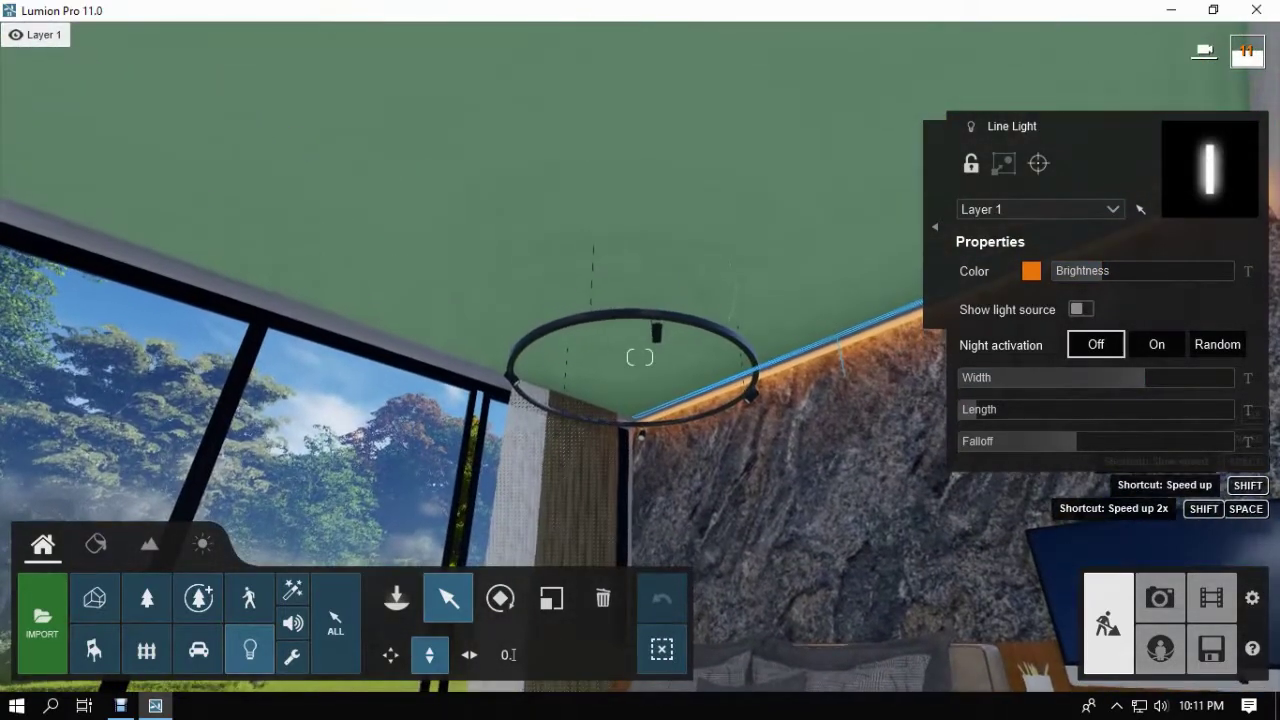
click(96, 544)
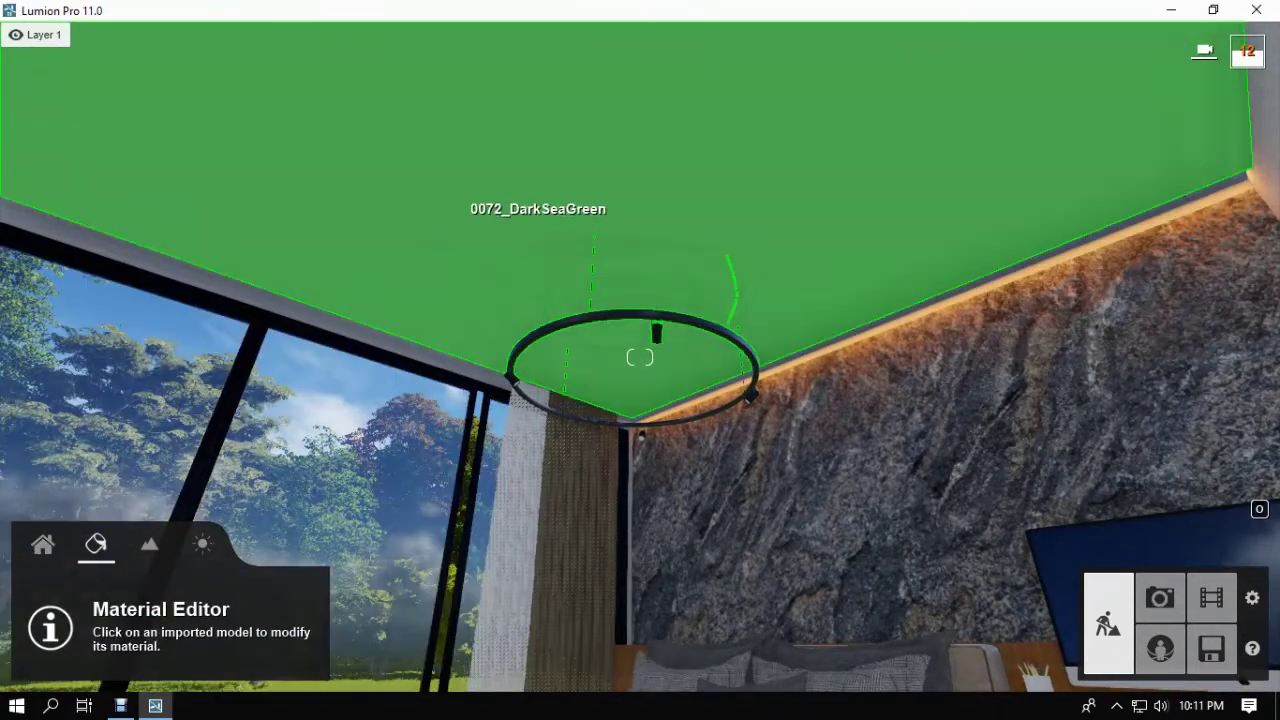
click(537, 228)
click(115, 62)
click(256, 168)
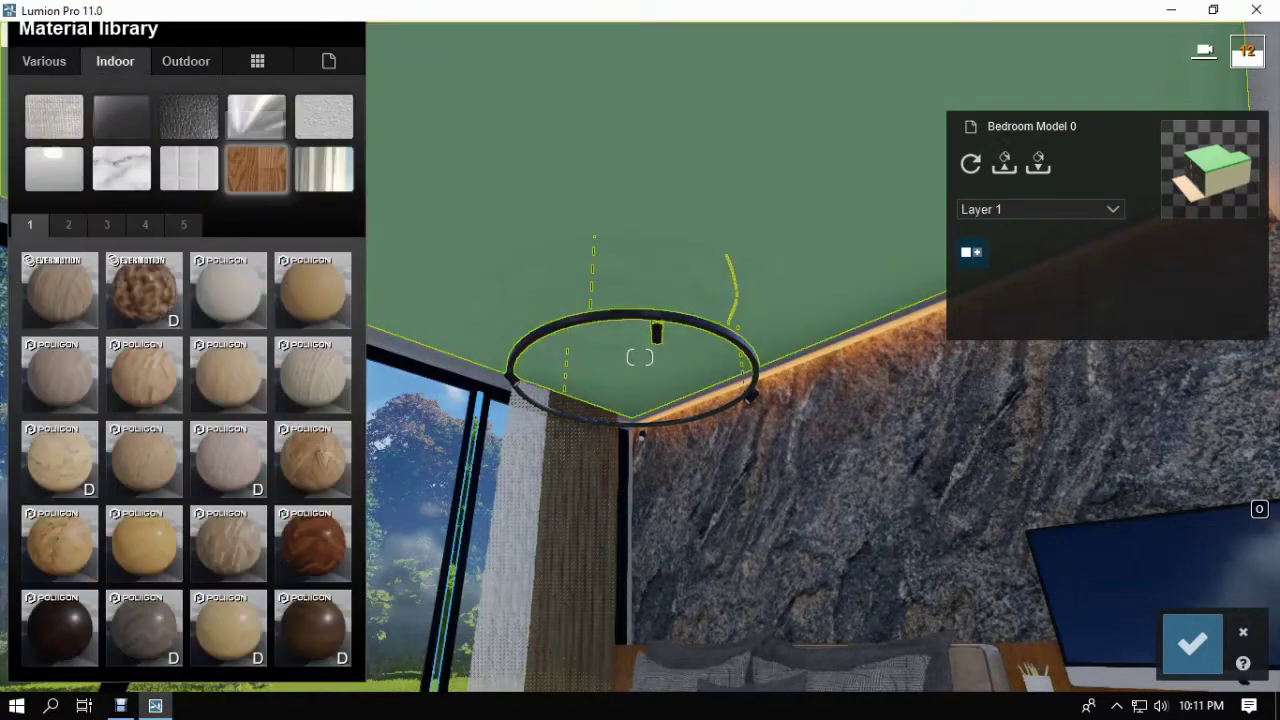
click(312, 370)
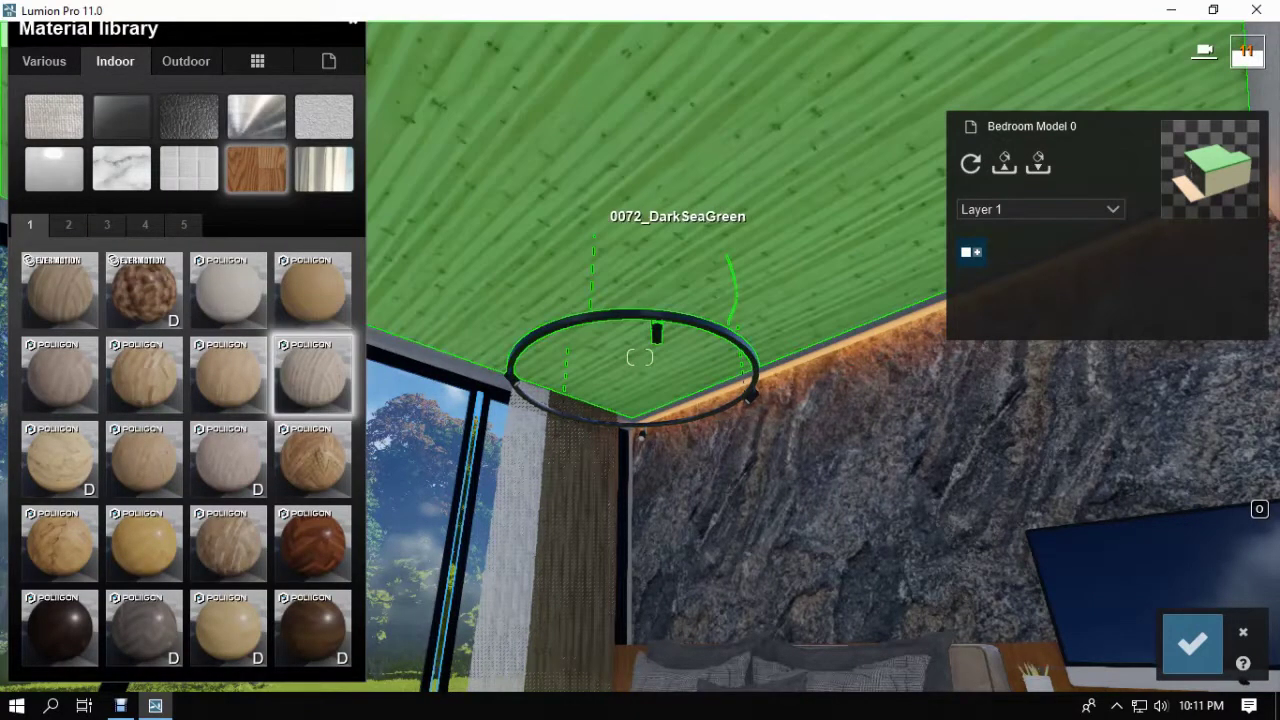
click(228, 290)
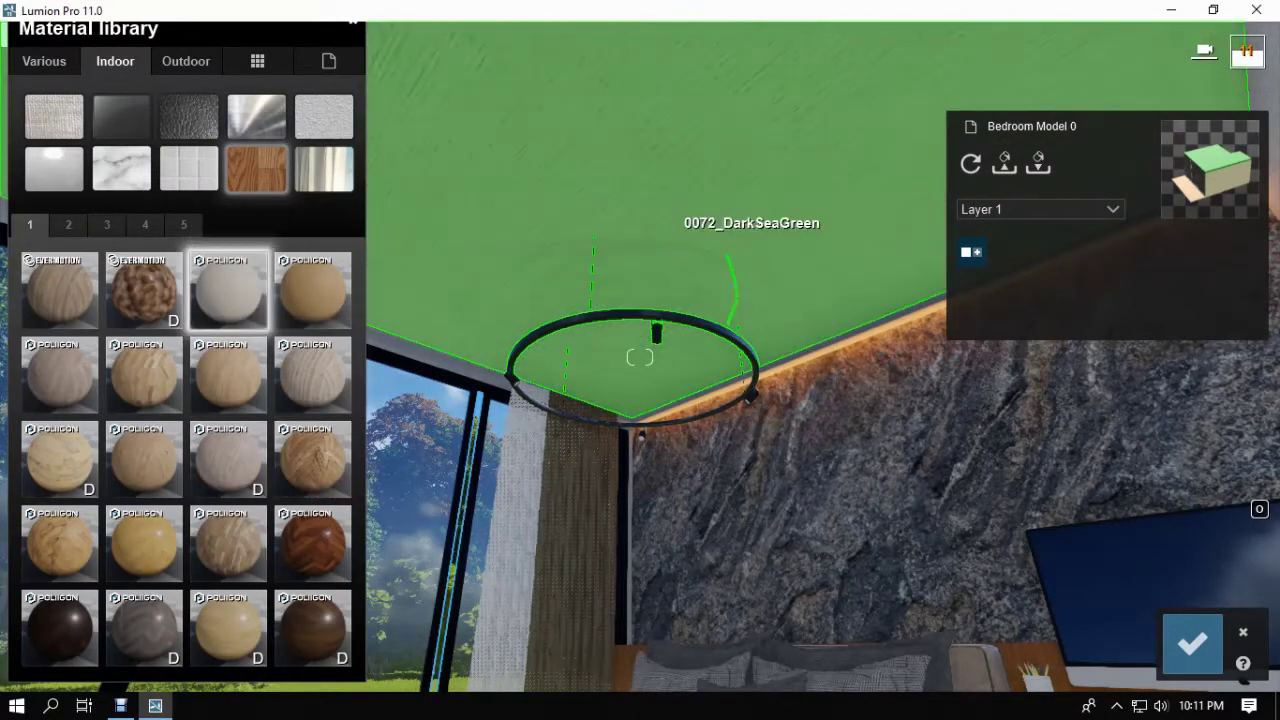
click(1193, 644)
Raise the gloss of the ceiling's wood material.
click(771, 240)
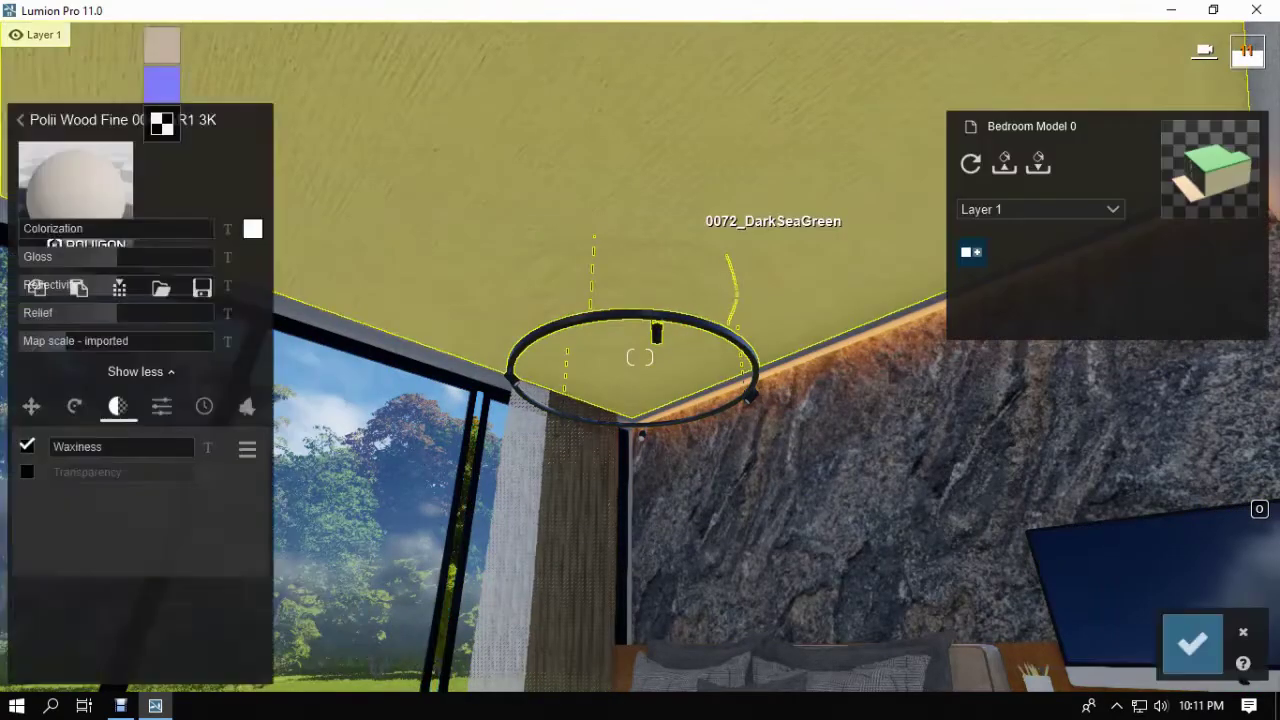
drag(117, 360, 117, 388)
right_drag(492, 412, 460, 510)
Apply a Standard material to the blue chair's legs, adjust its surface finish, and save the material changes.
right_drag(1190, 640, 1240, 636)
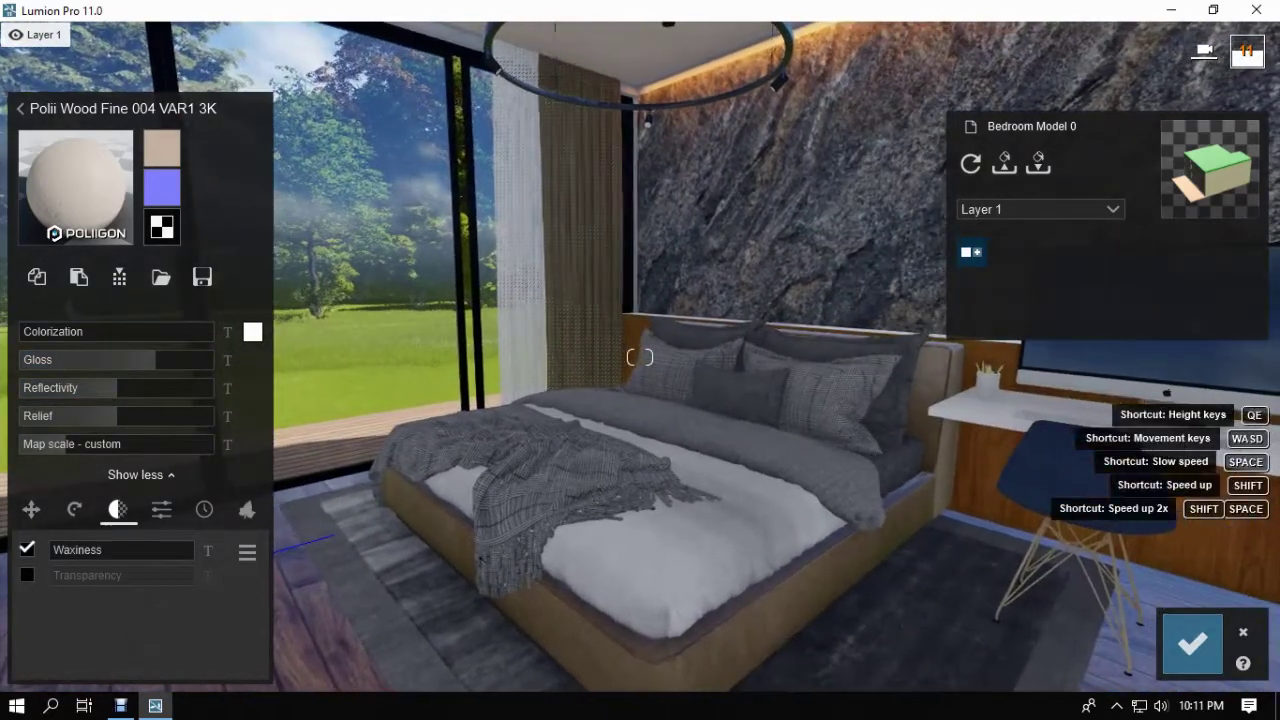
click(1083, 549)
click(60, 314)
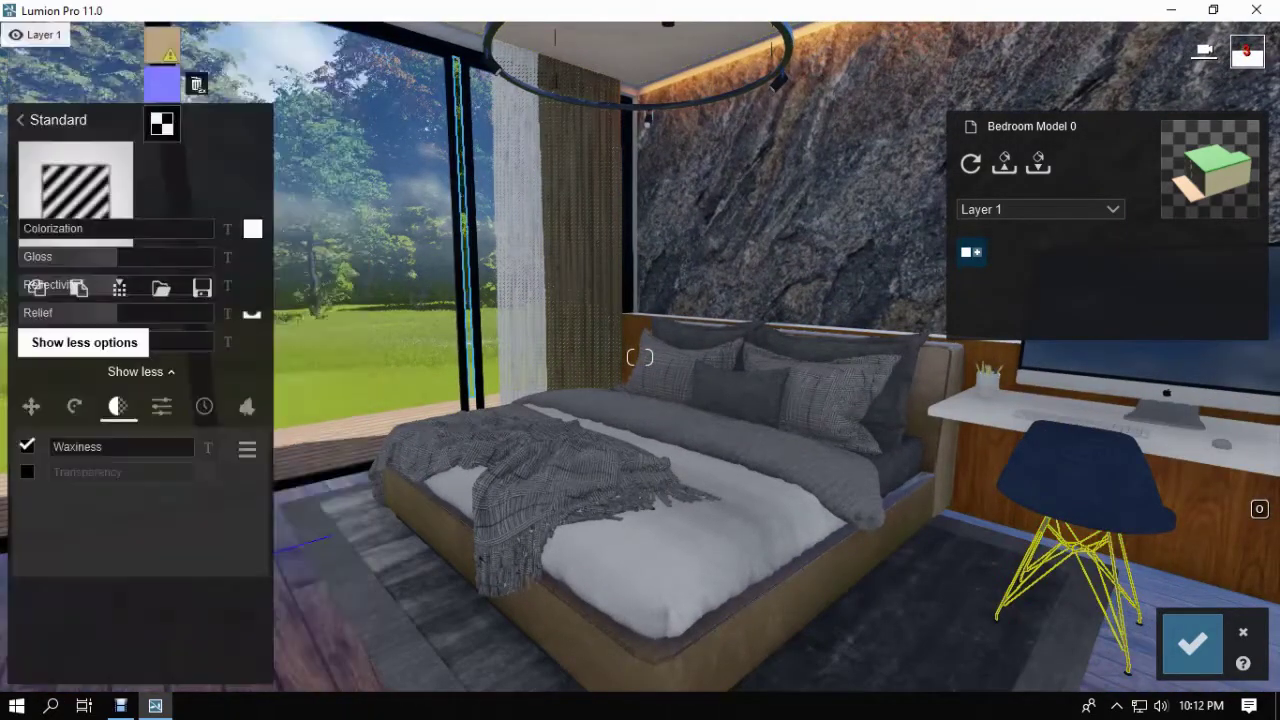
drag(72, 360, 157, 416)
click(1192, 644)
Examine the area outside the terrace and browse the nature library's plants for a suitable shrub.
key(w)
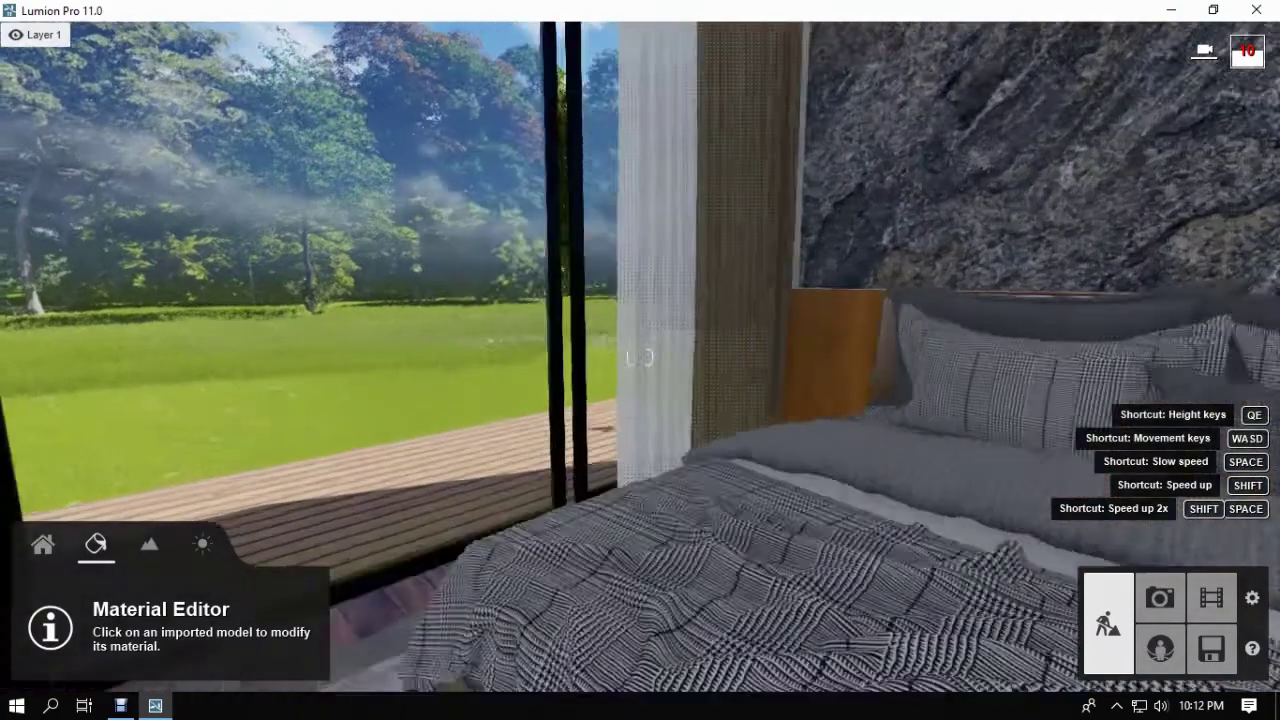
key(s)
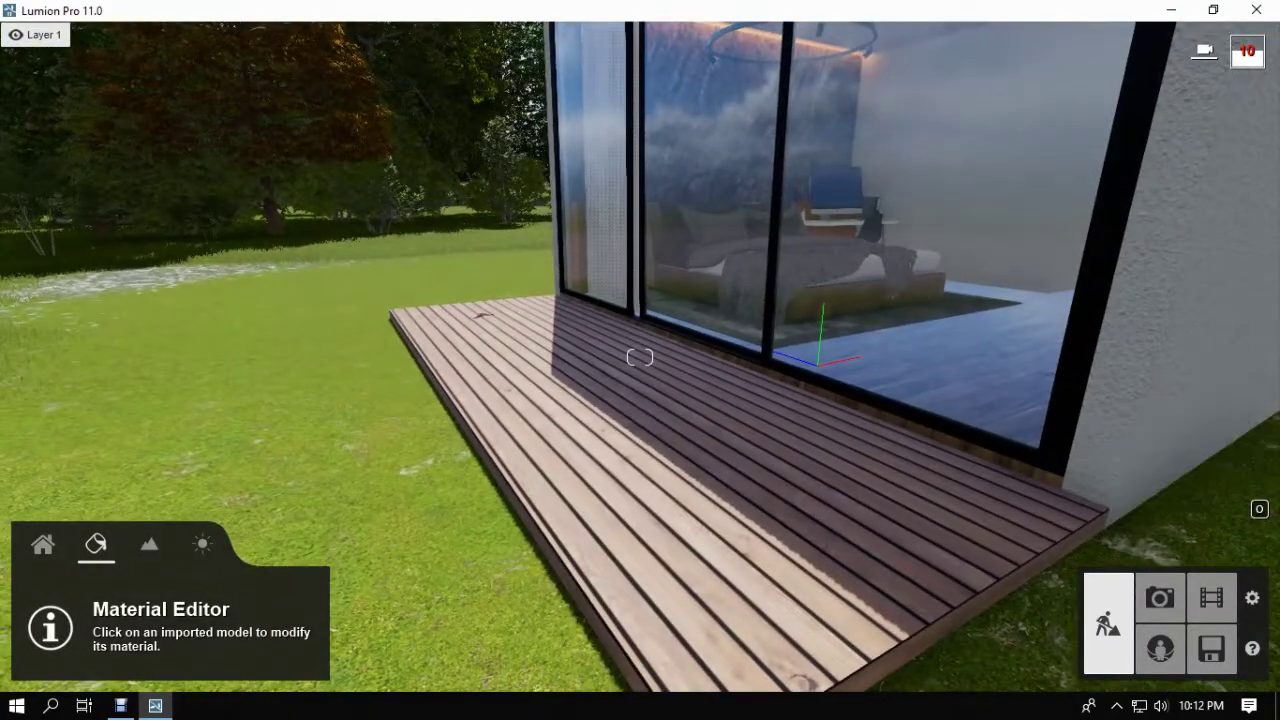
click(43, 545)
click(147, 599)
click(397, 599)
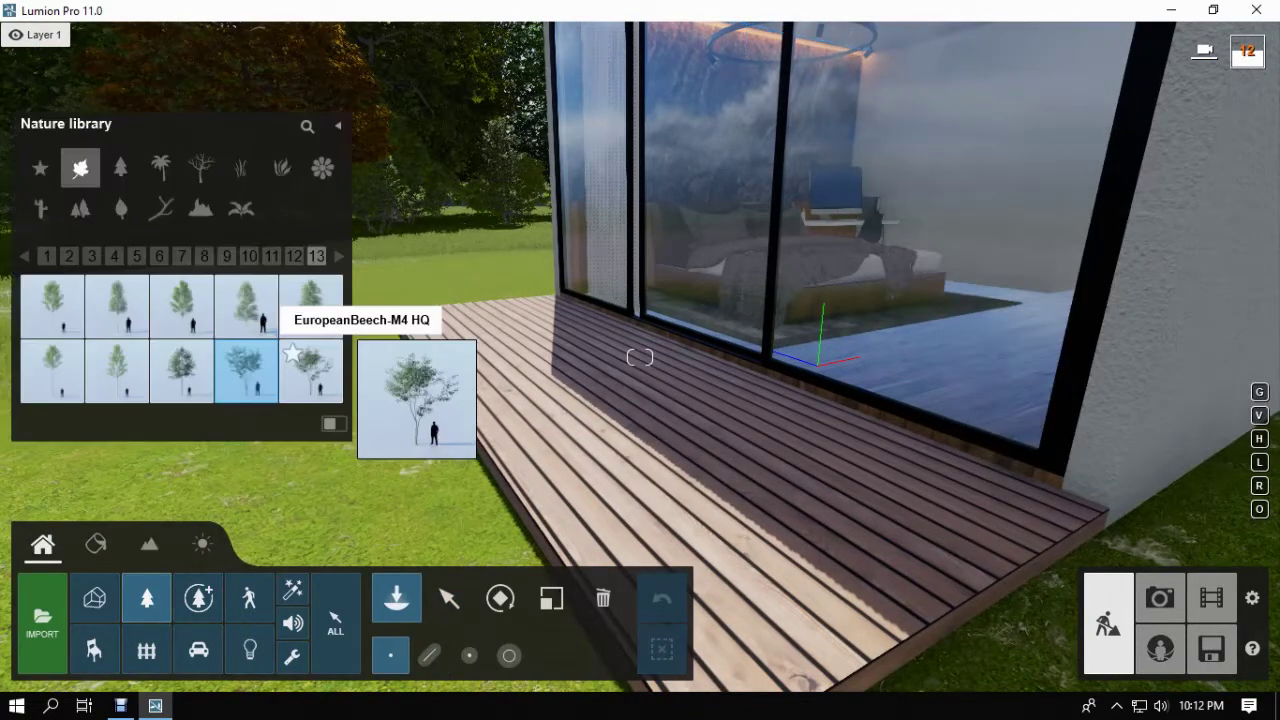
click(241, 168)
click(282, 168)
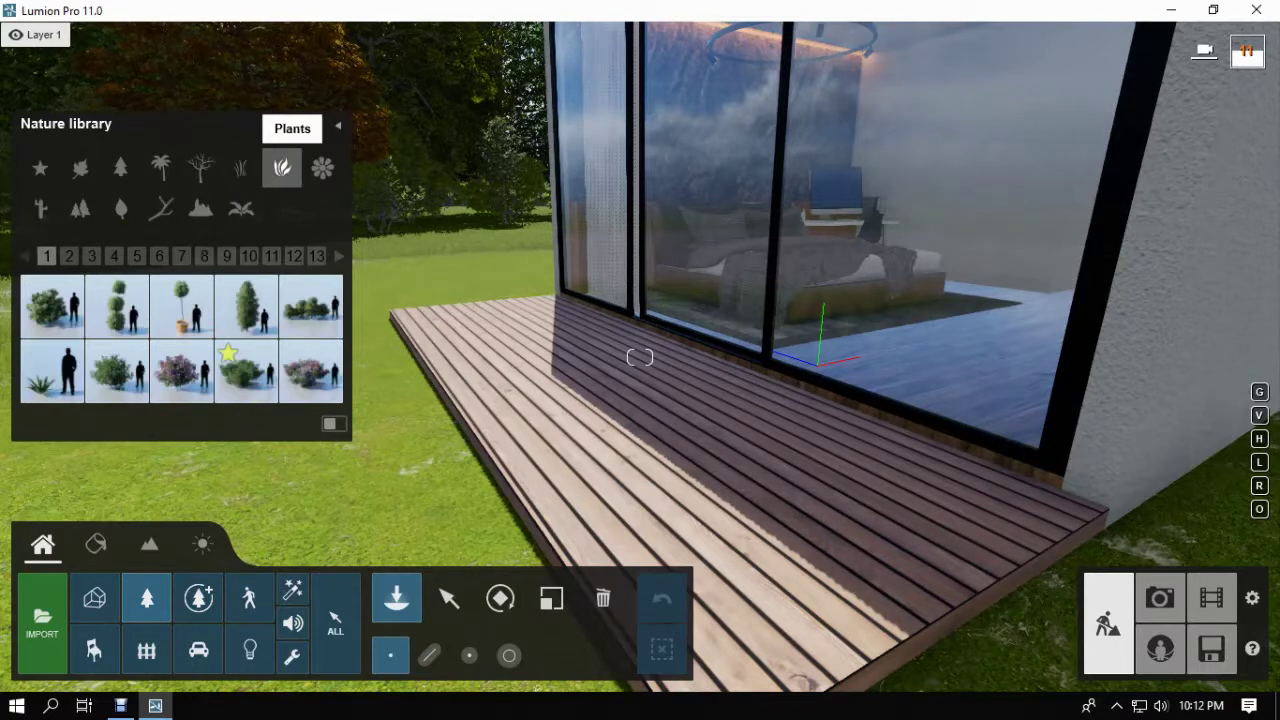
click(182, 307)
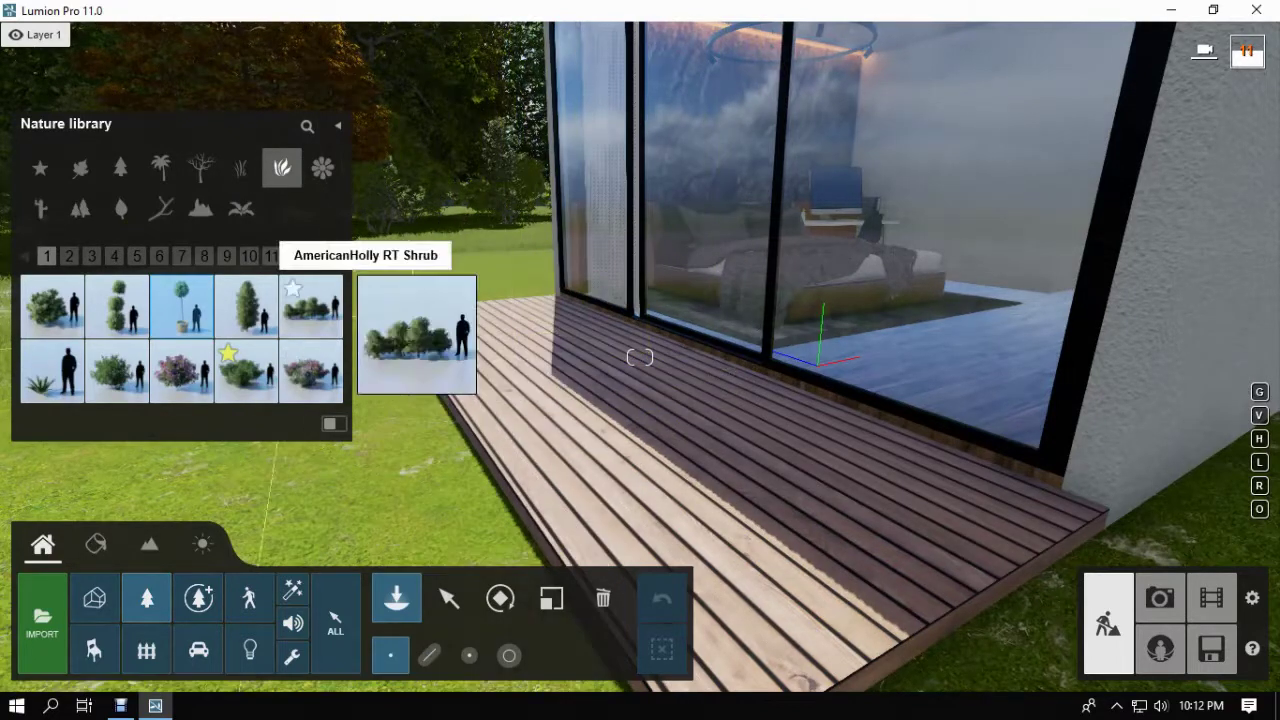
key(q)
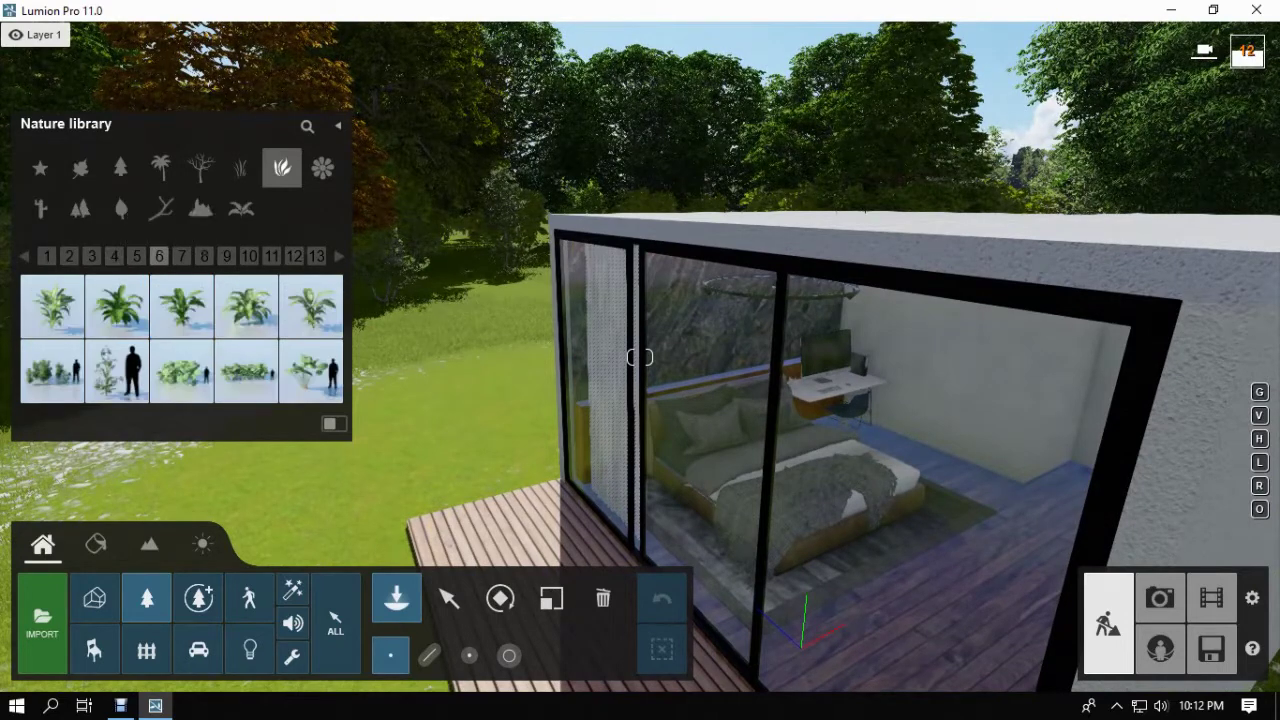
mouse_move(317, 256)
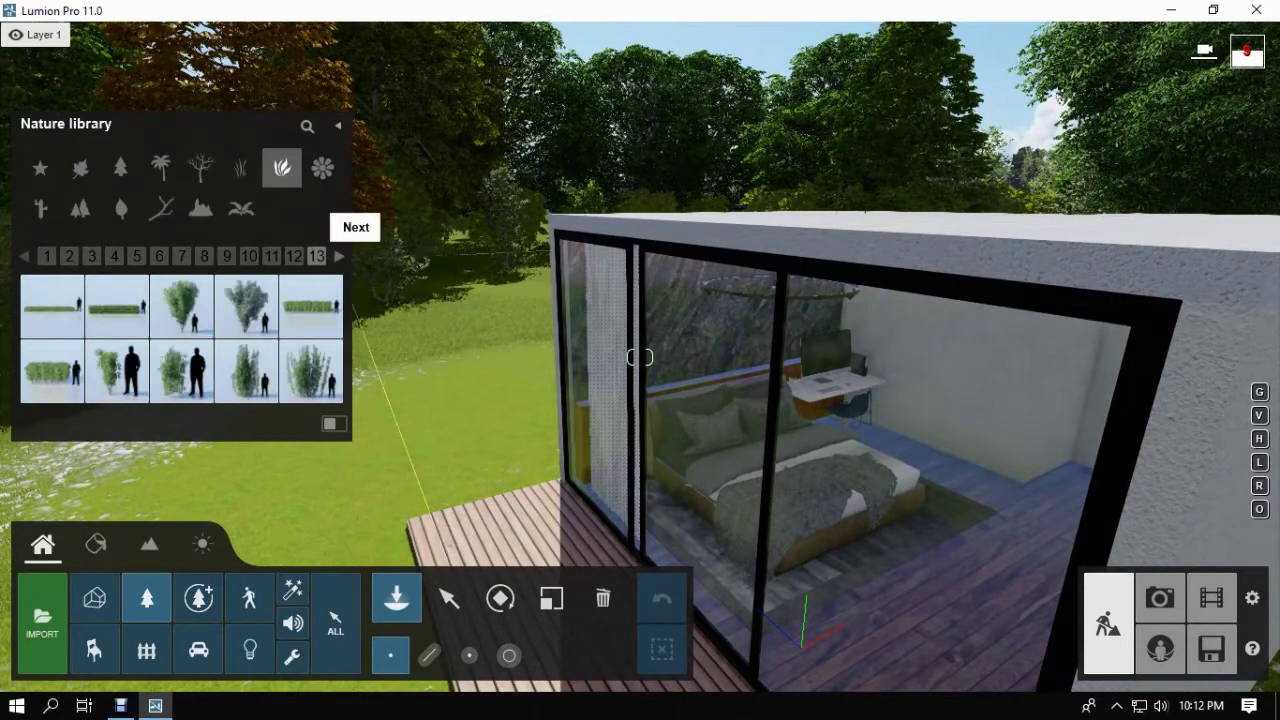
click(311, 371)
right_drag(420, 470, 325, 505)
click(181, 307)
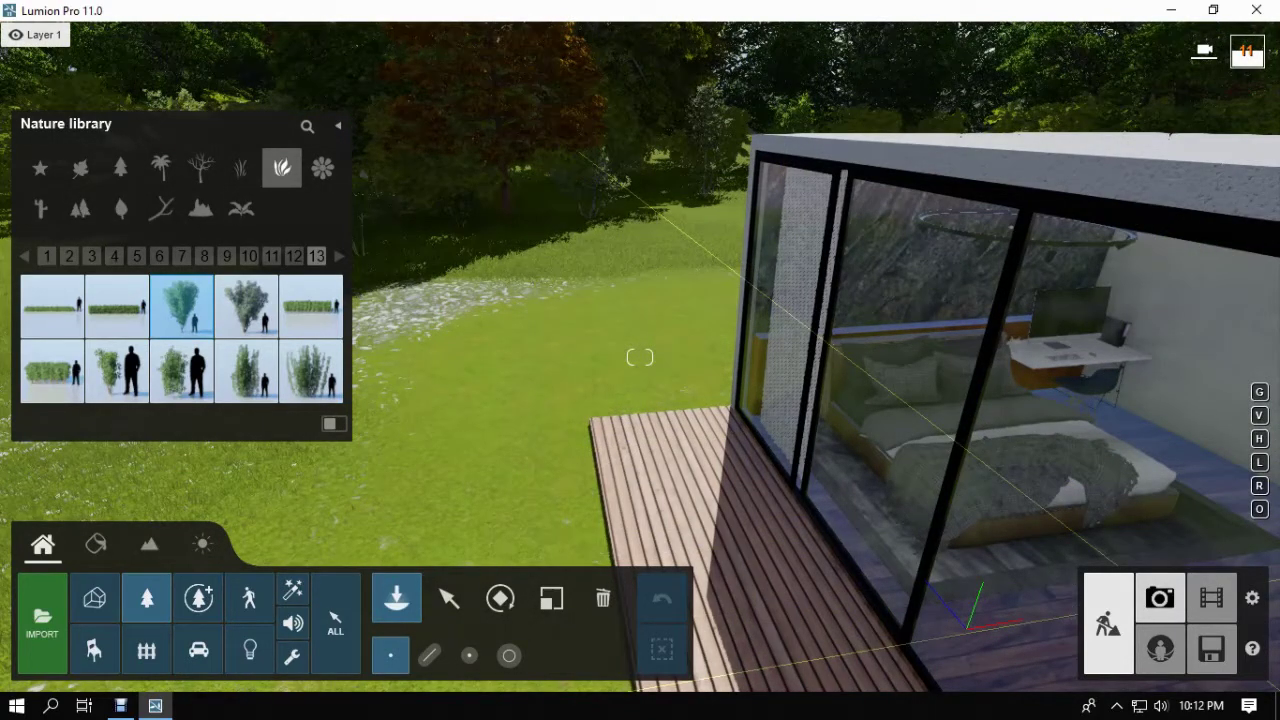
Restore the Photo 1 camera and set the Shadow effect's sun shadow range to 837.3 m.
click(1160, 598)
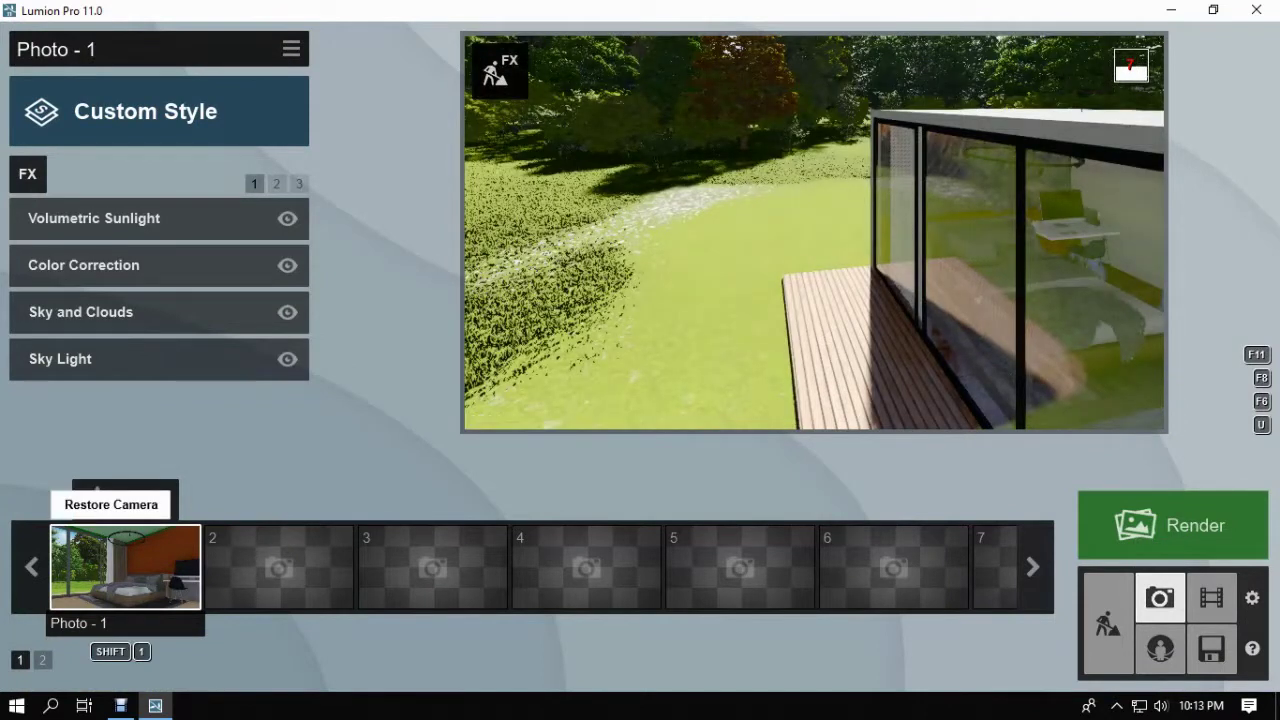
click(125, 567)
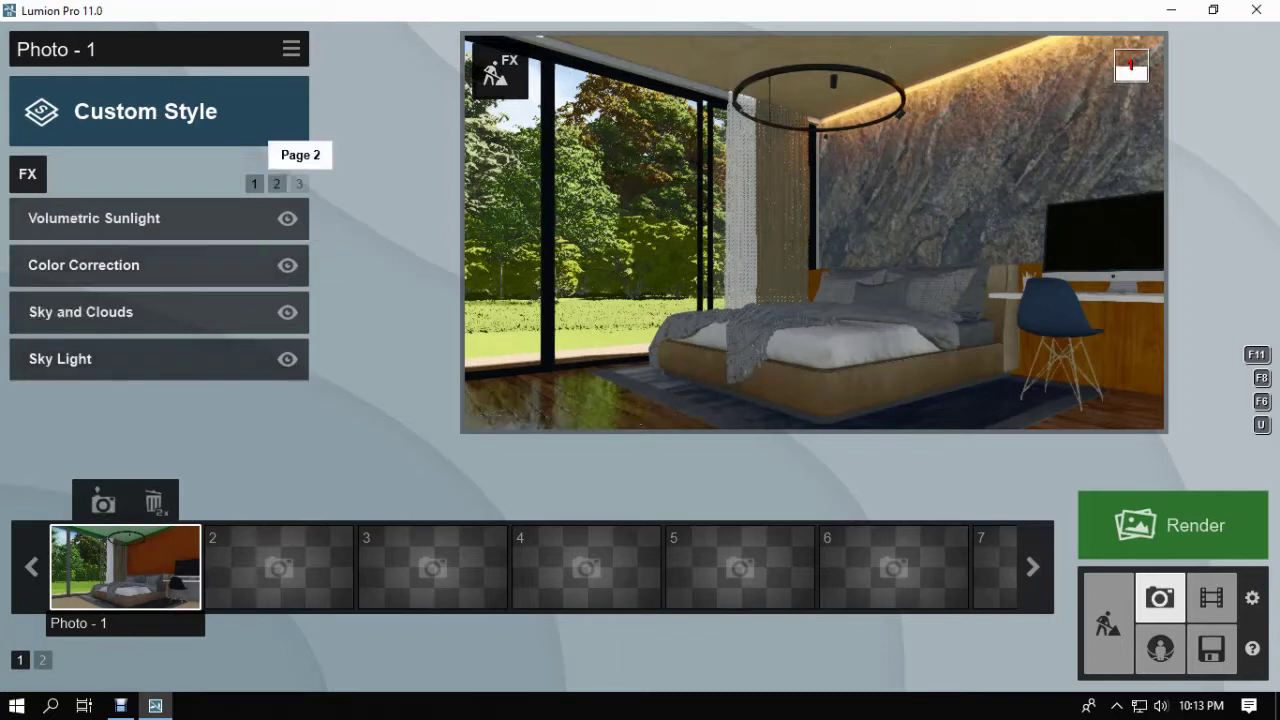
click(277, 183)
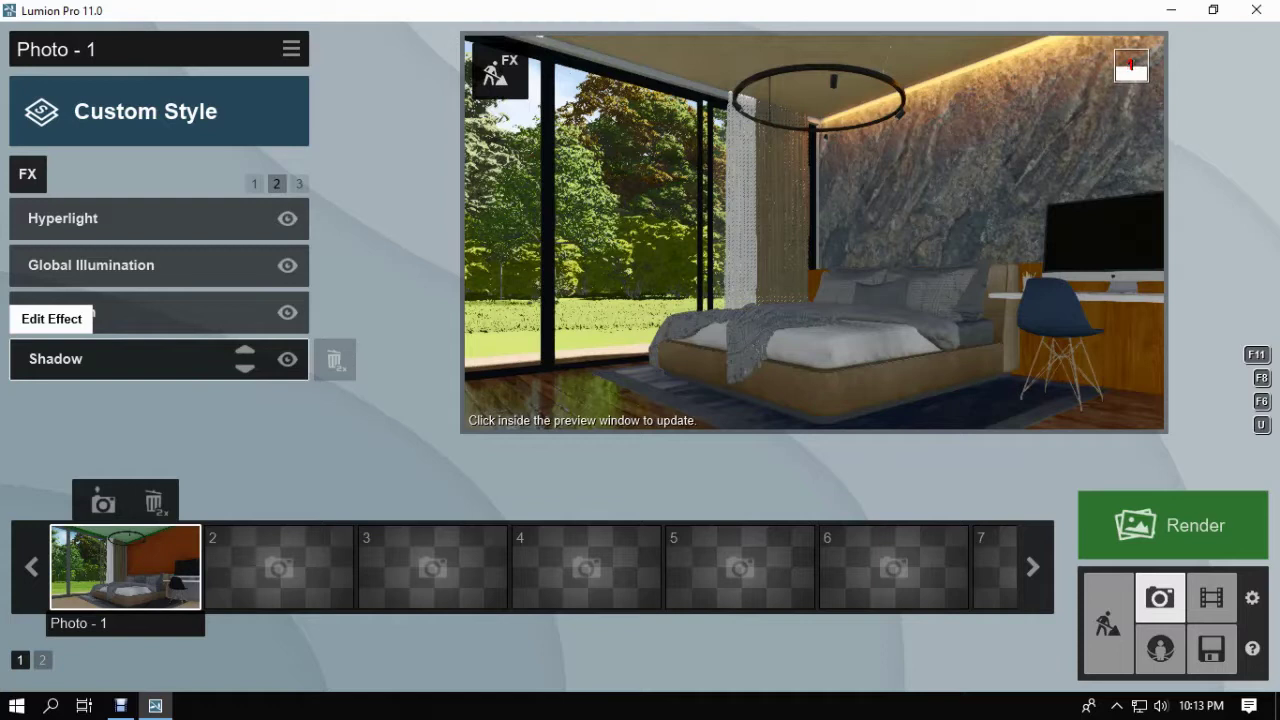
click(55, 358)
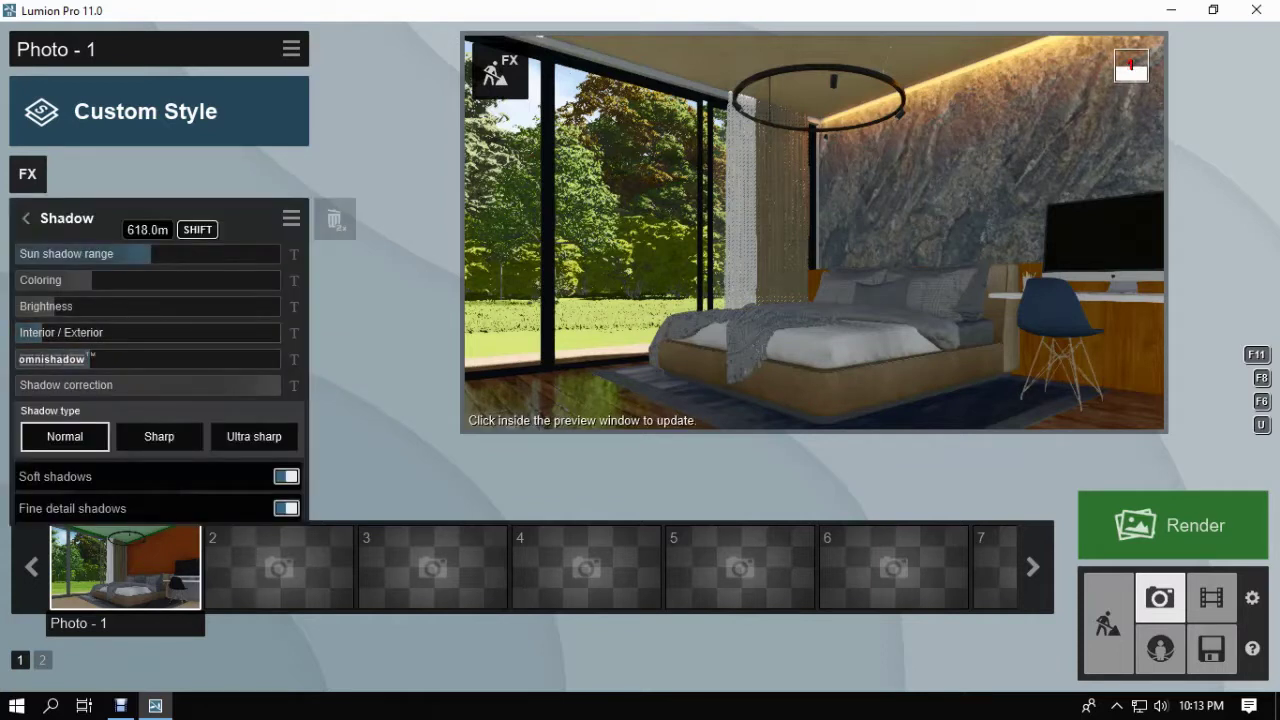
drag(150, 254, 167, 253)
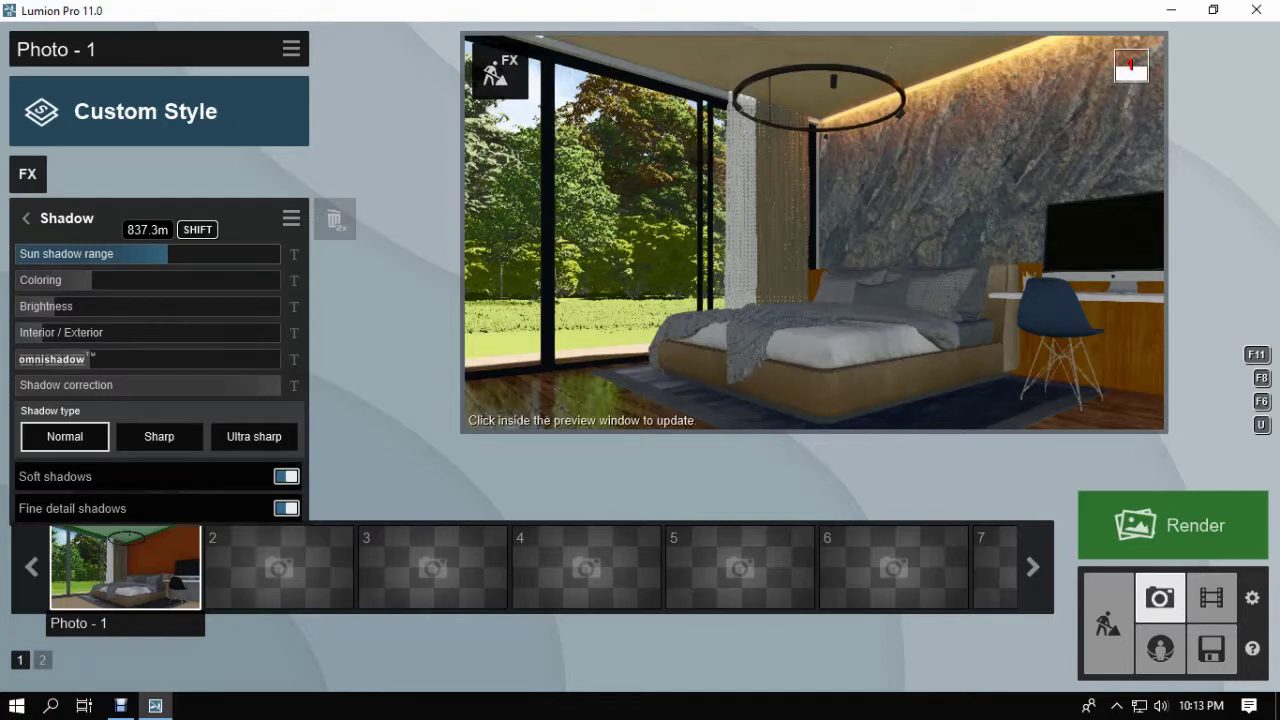
Return from the Shadow effect to the effects list and increase the Sky and Clouds effect's Position value.
click(28, 218)
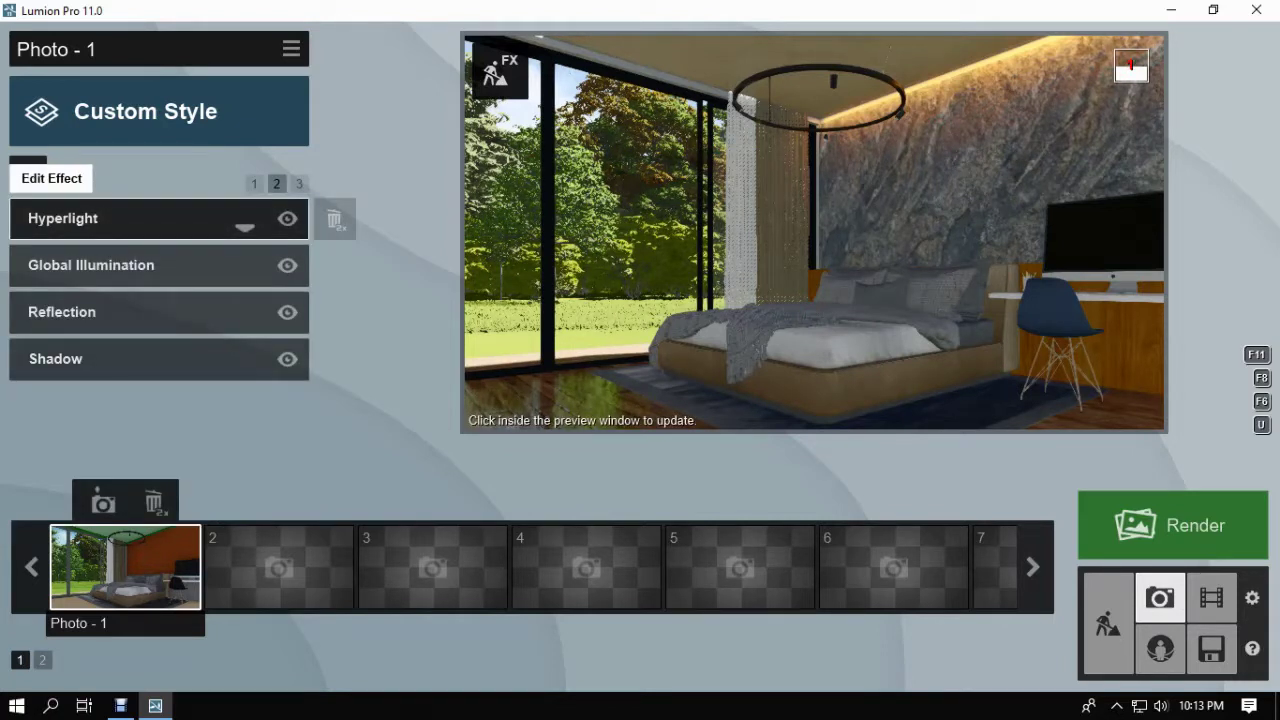
click(298, 183)
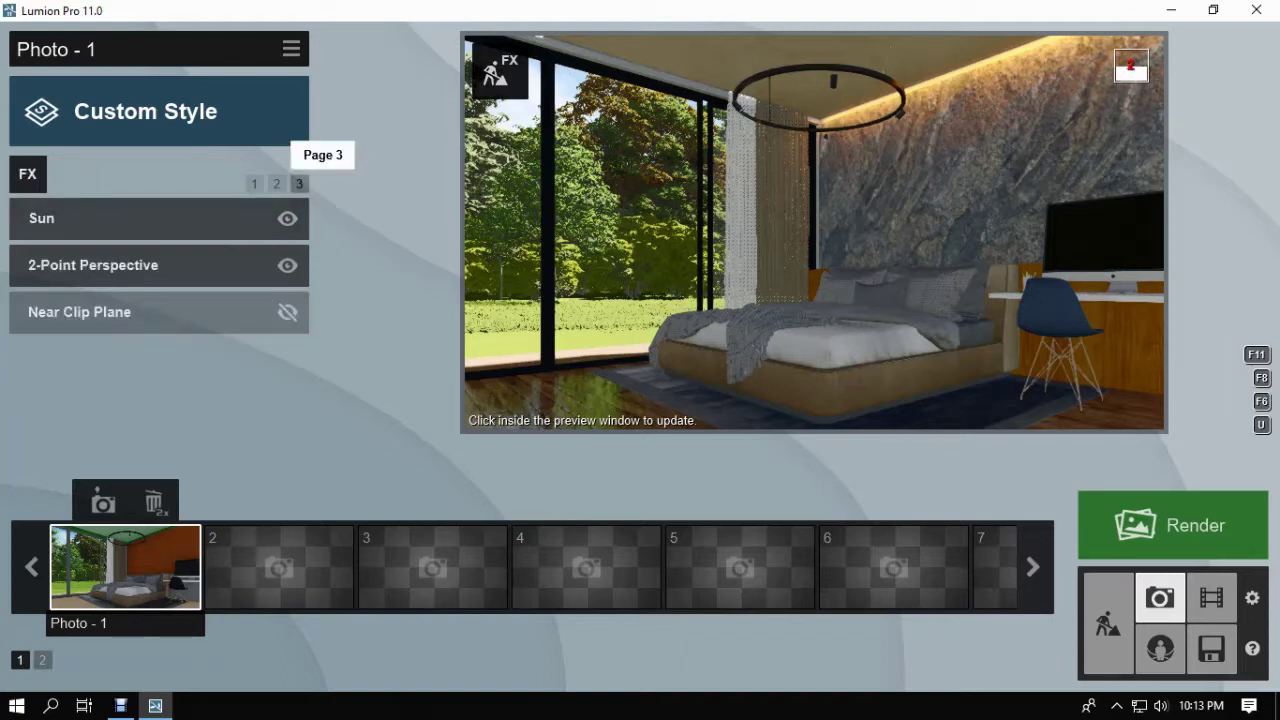
click(254, 183)
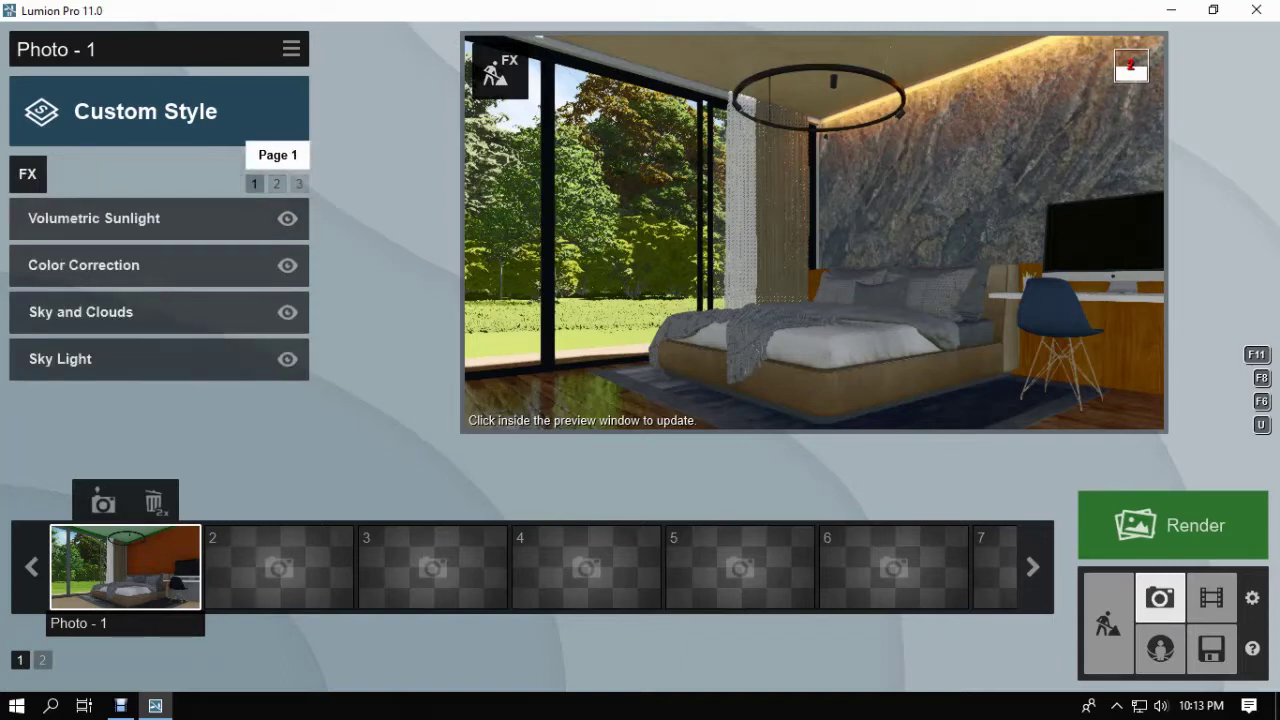
click(60, 312)
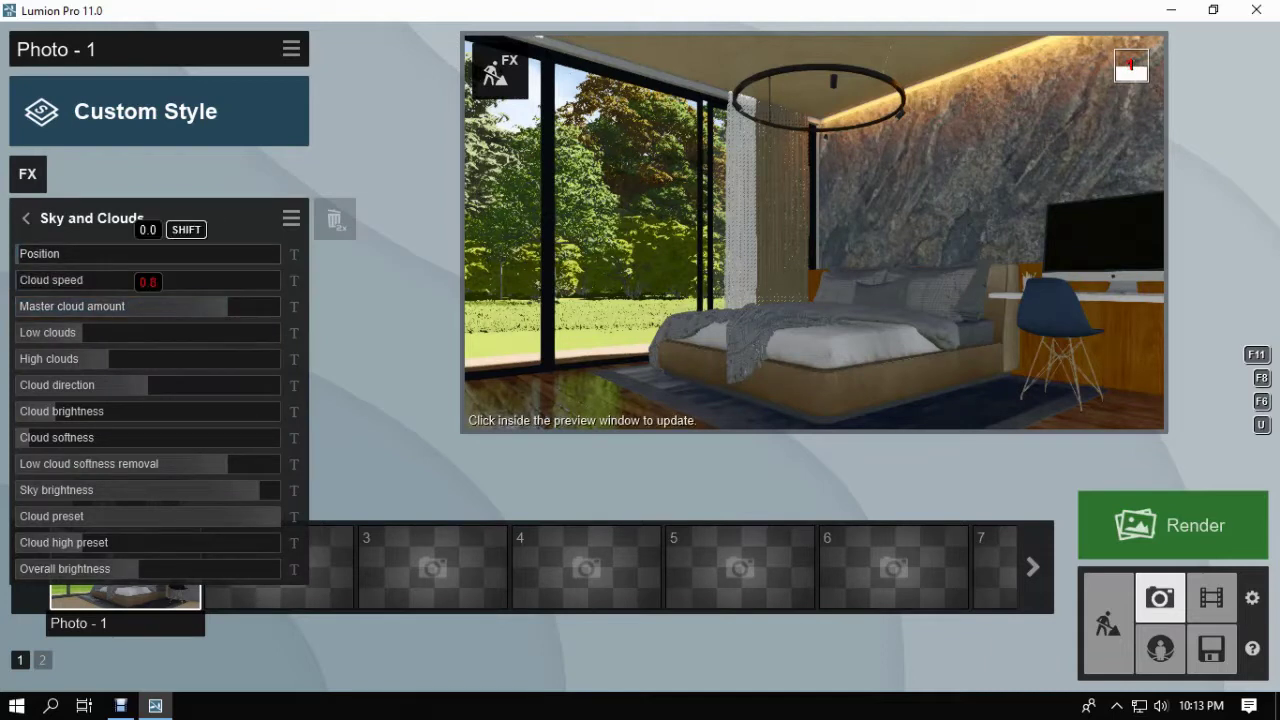
drag(18, 254, 99, 254)
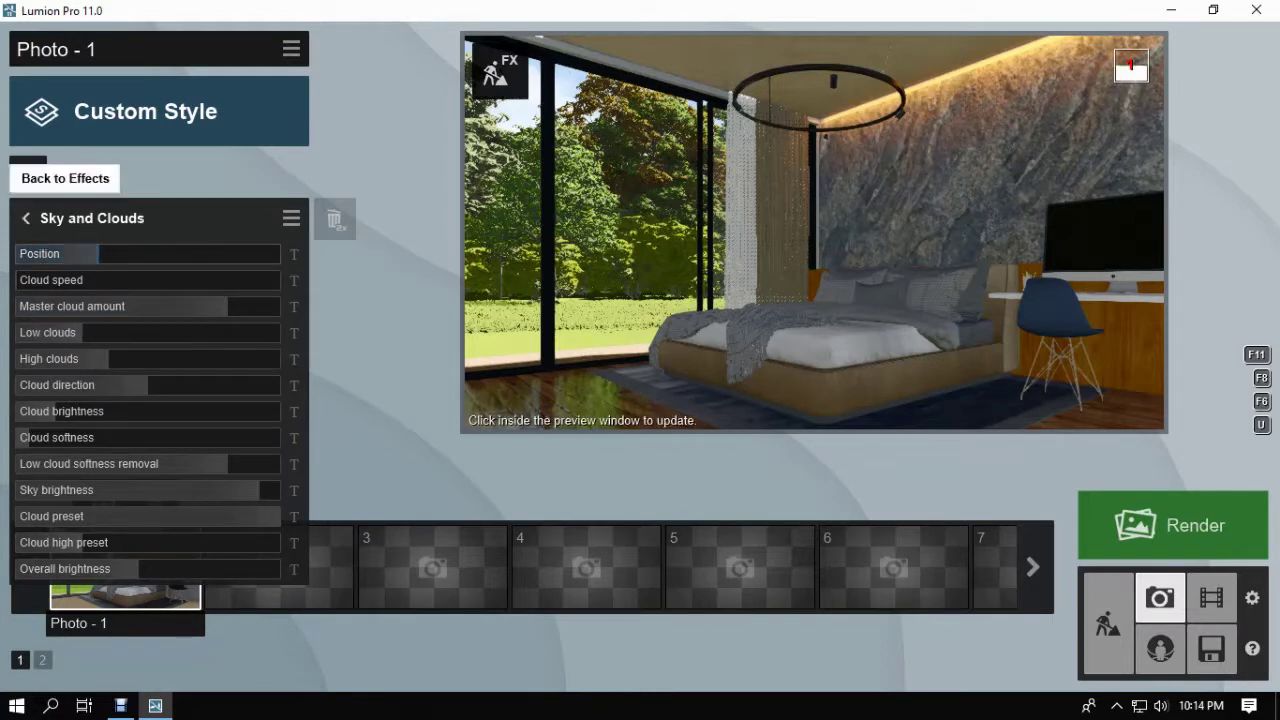
click(25, 218)
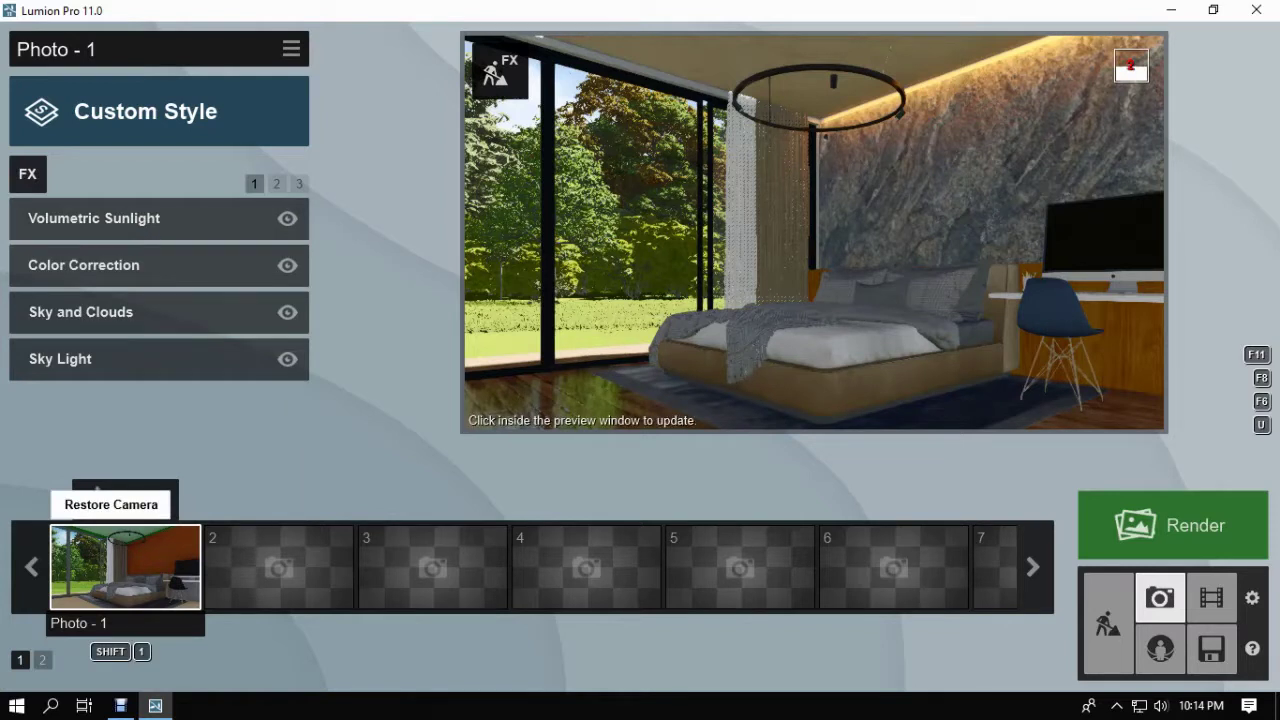
Update the Photo 1 preview to check the current effects.
click(120, 705)
click(120, 705)
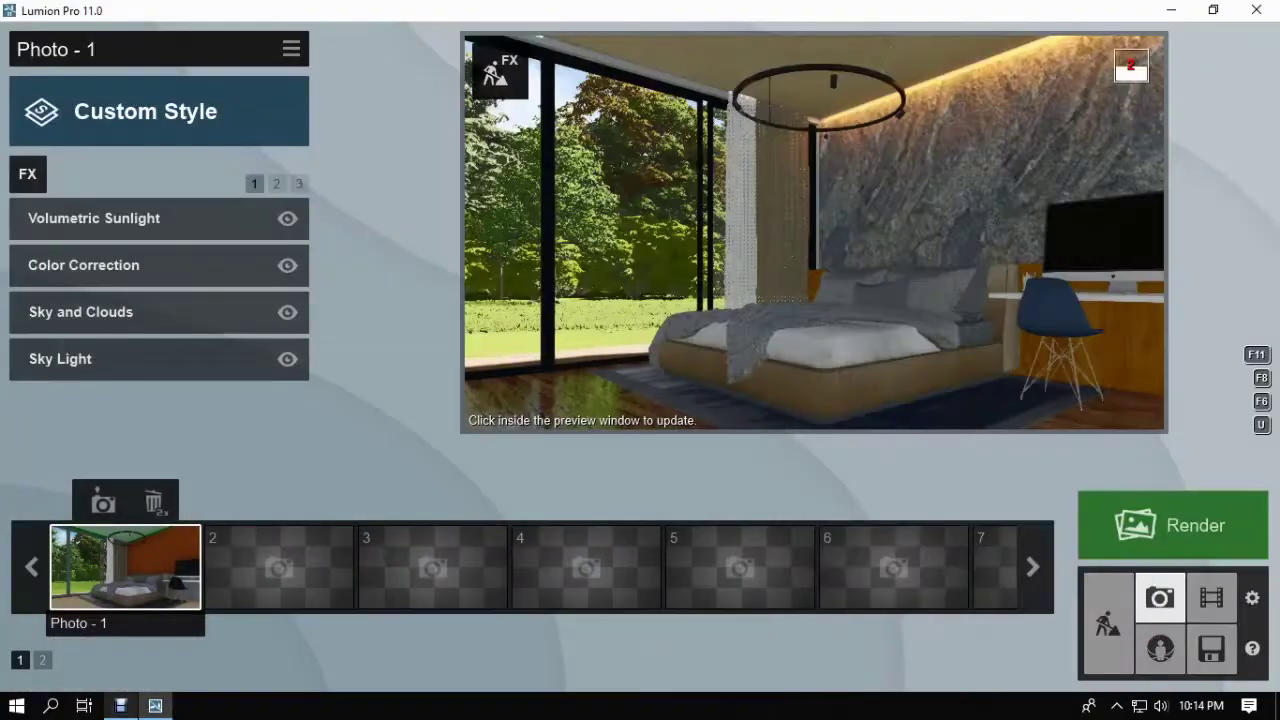
click(814, 232)
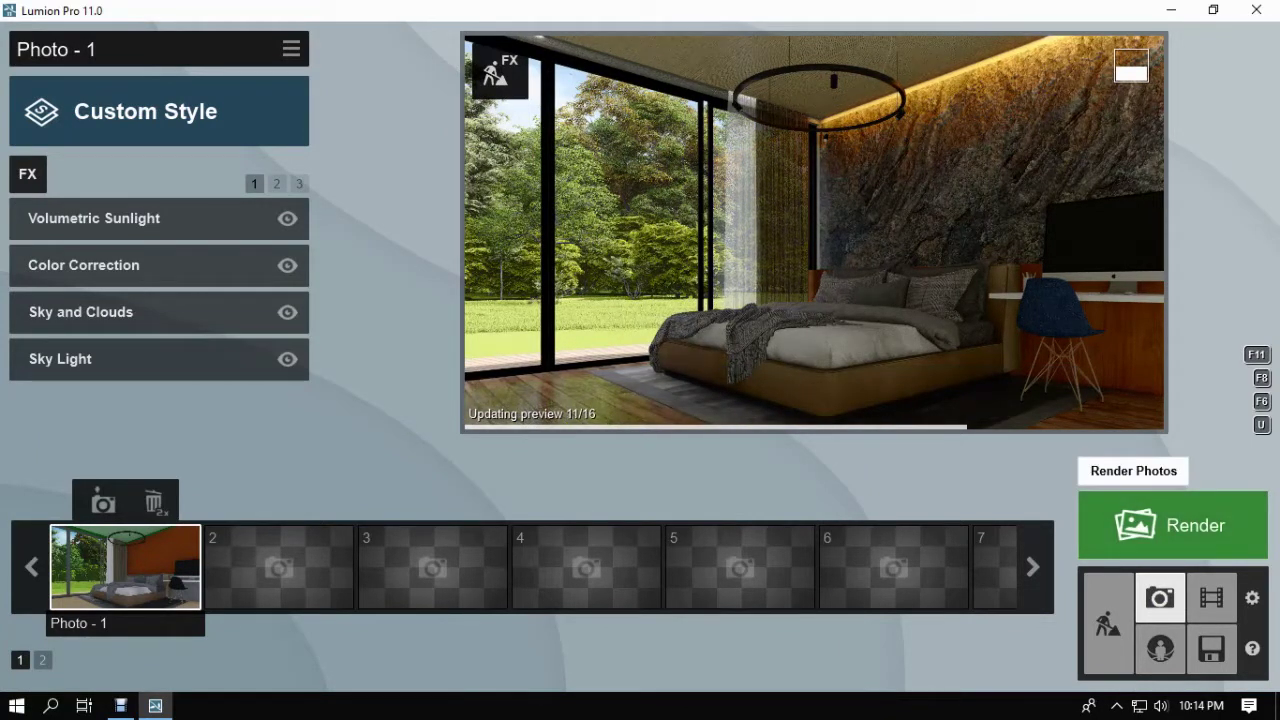
Set the Volumetric Sunlight effect's brightness to its minimum and restore the Photo 1 camera.
click(30, 218)
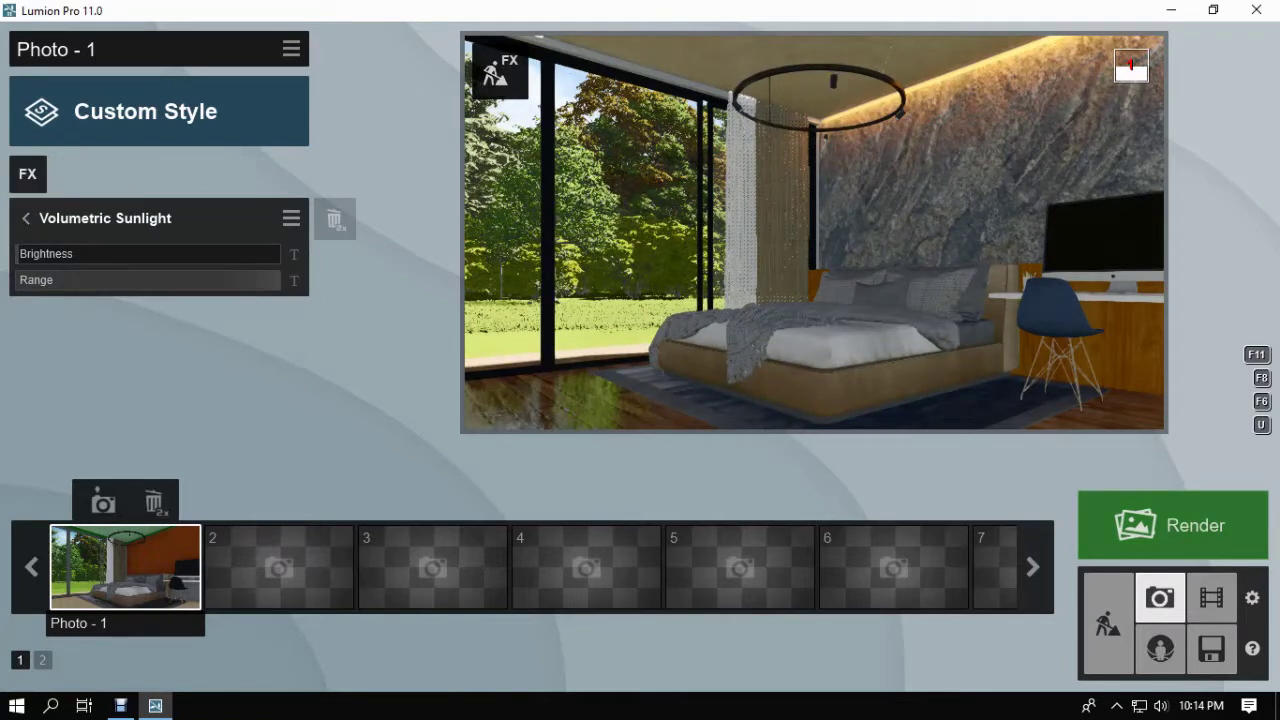
mouse_move(148, 254)
mouse_move(18, 254)
mouse_down()
mouse_move(46, 254)
mouse_move(16, 254)
mouse_up()
click(125, 567)
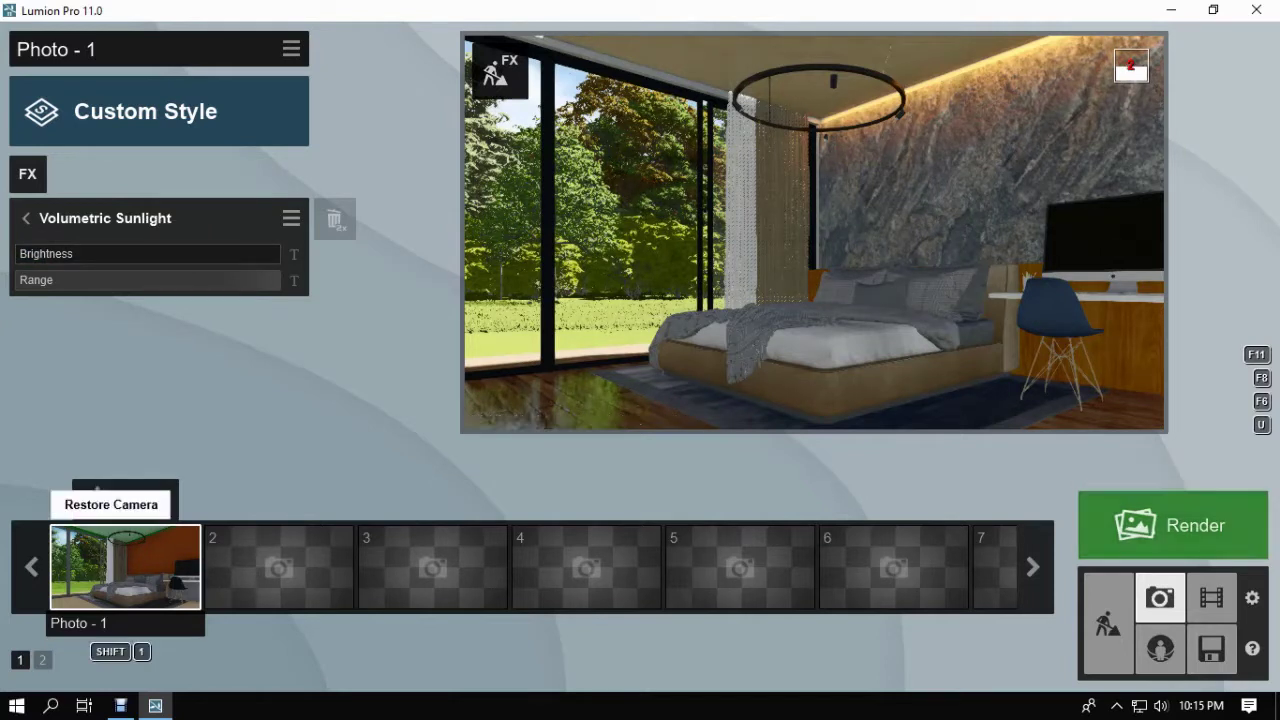
Render the current shot at Email size, 1280x720, saving it as 0 in a new Desktop folder named render.
click(1172, 525)
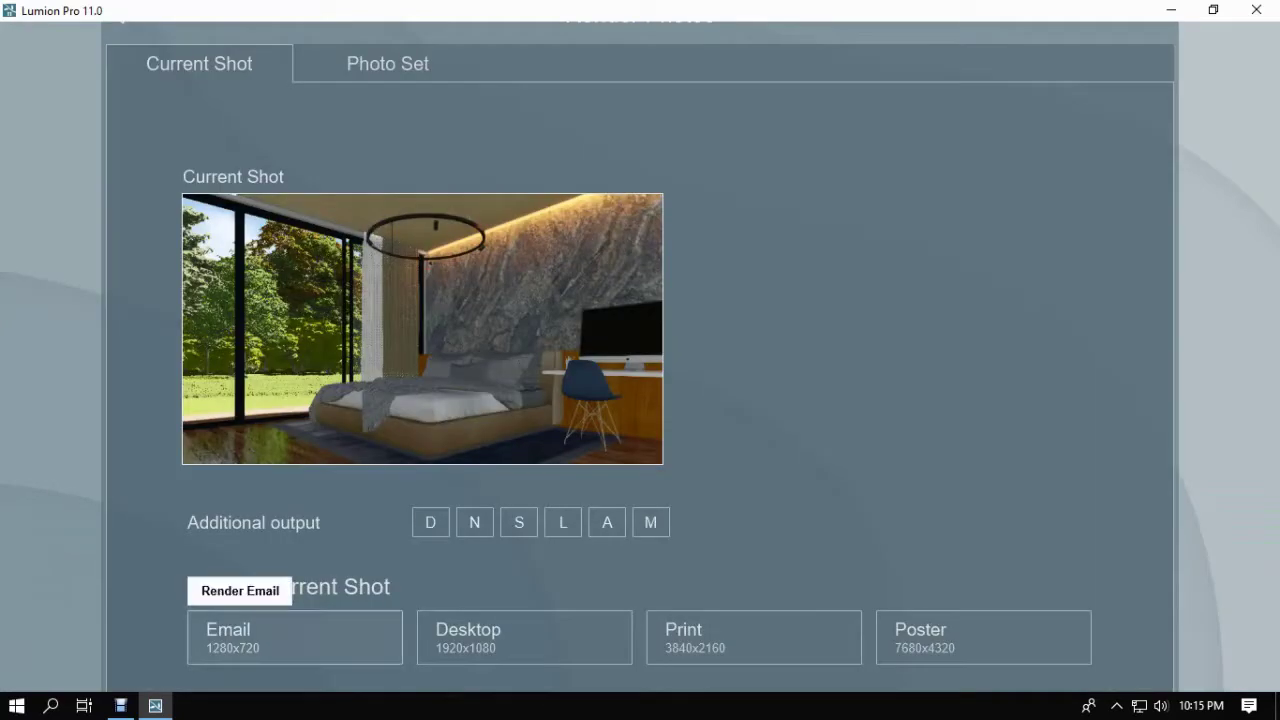
click(240, 640)
click(78, 236)
click(137, 97)
text(render)
key(Return)
key(Return)
click(420, 593)
text(1)
key(Return)
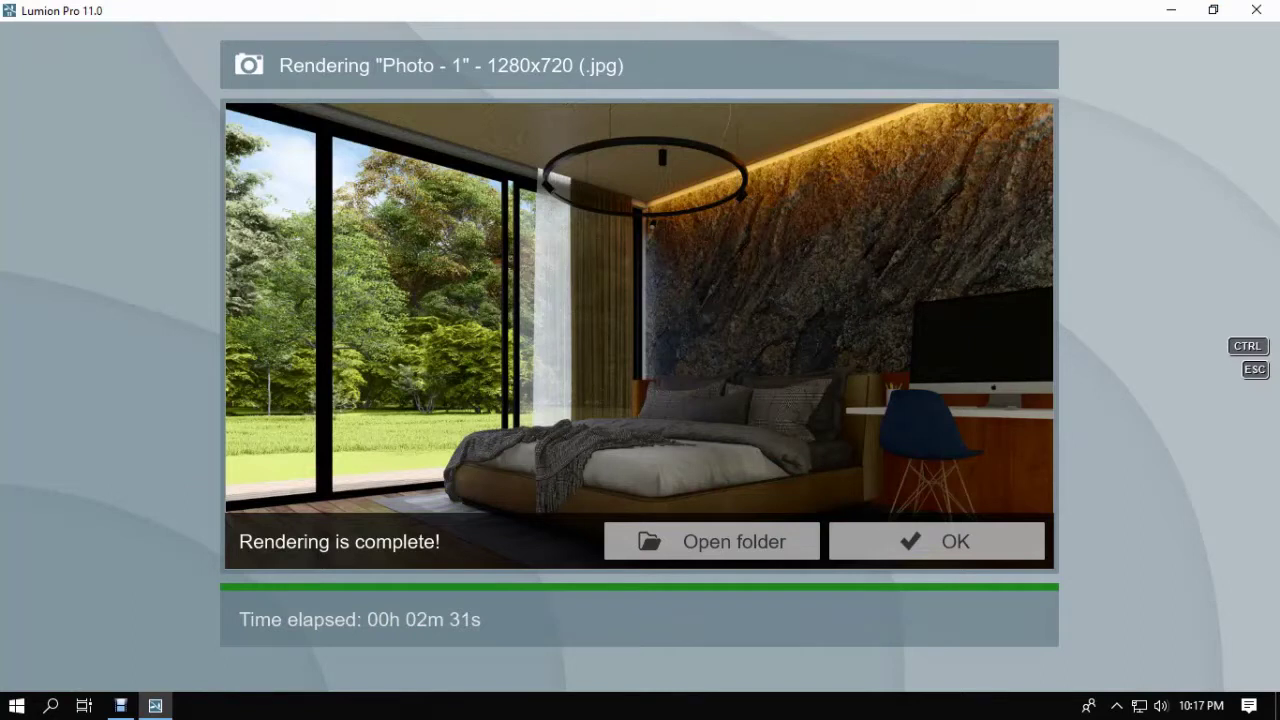
Close the finished render and save the project as bedroom in the Desktop's preset folder.
key(Escape)
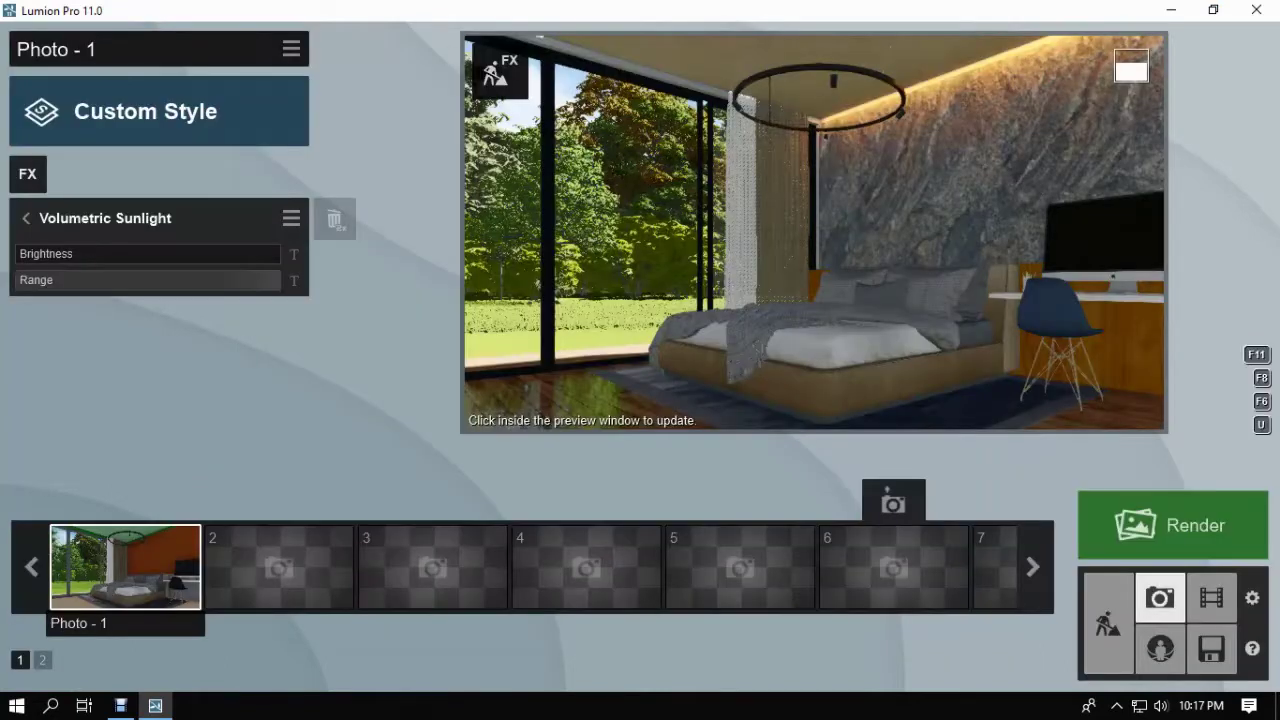
click(1211, 649)
click(908, 338)
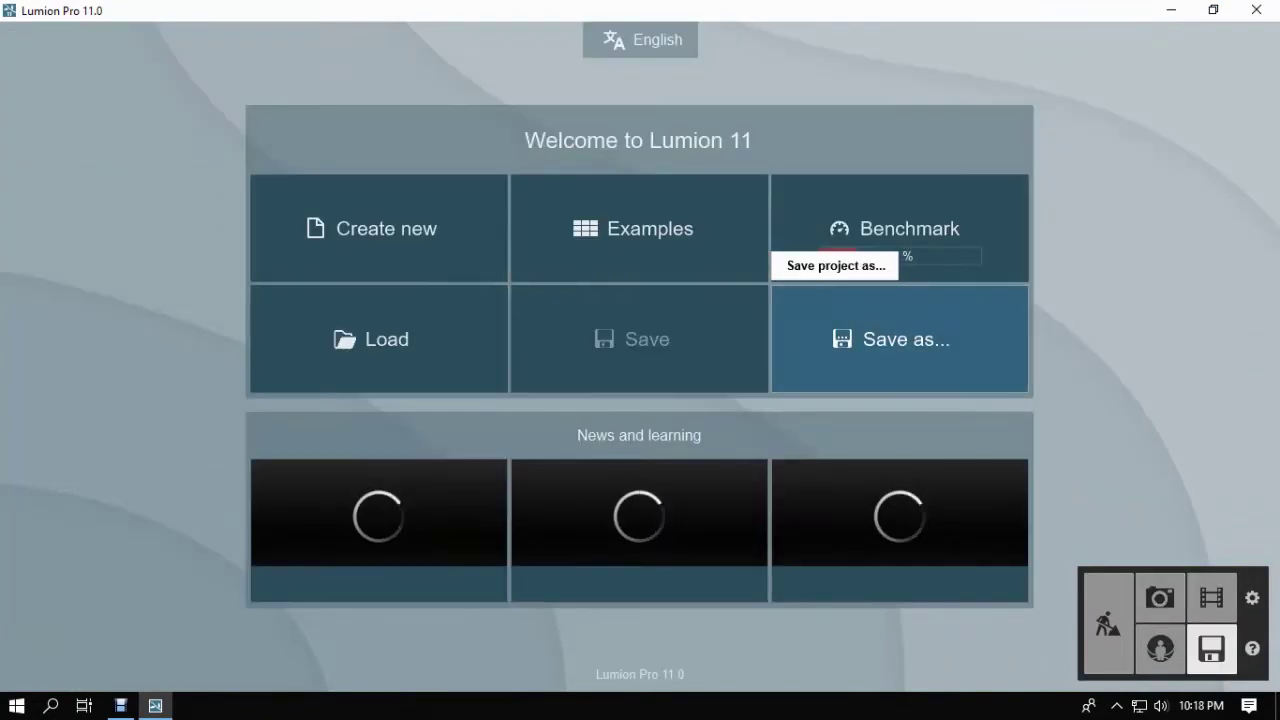
click(77, 236)
double_click(219, 170)
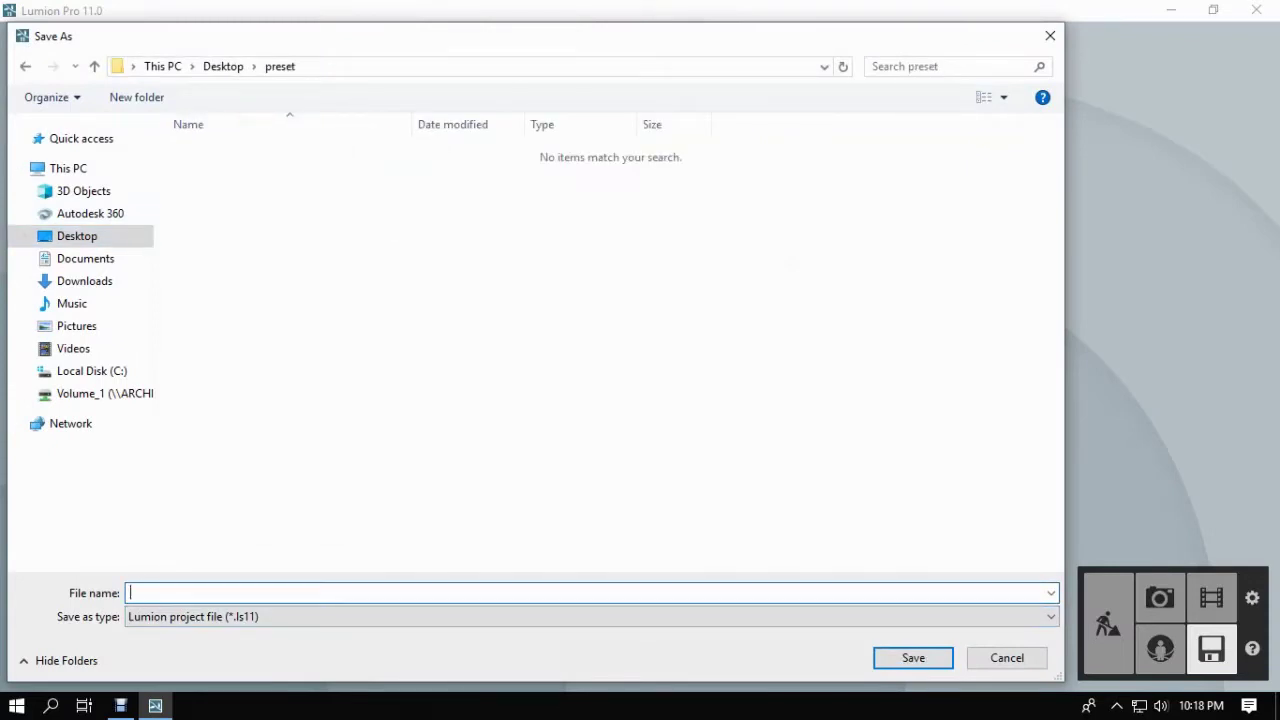
text(bedroom)
key(Return)
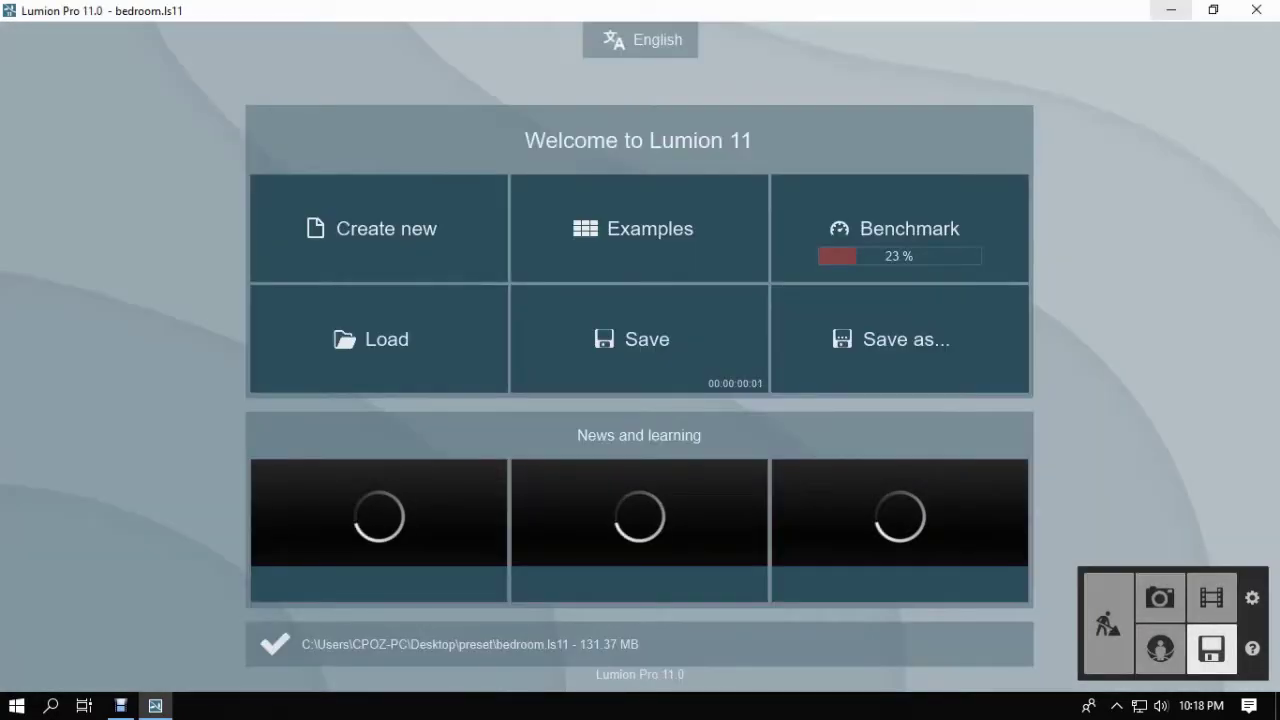
Minimize Lumion, view the rendered image from the Desktop's render folder, and close it again.
click(1171, 10)
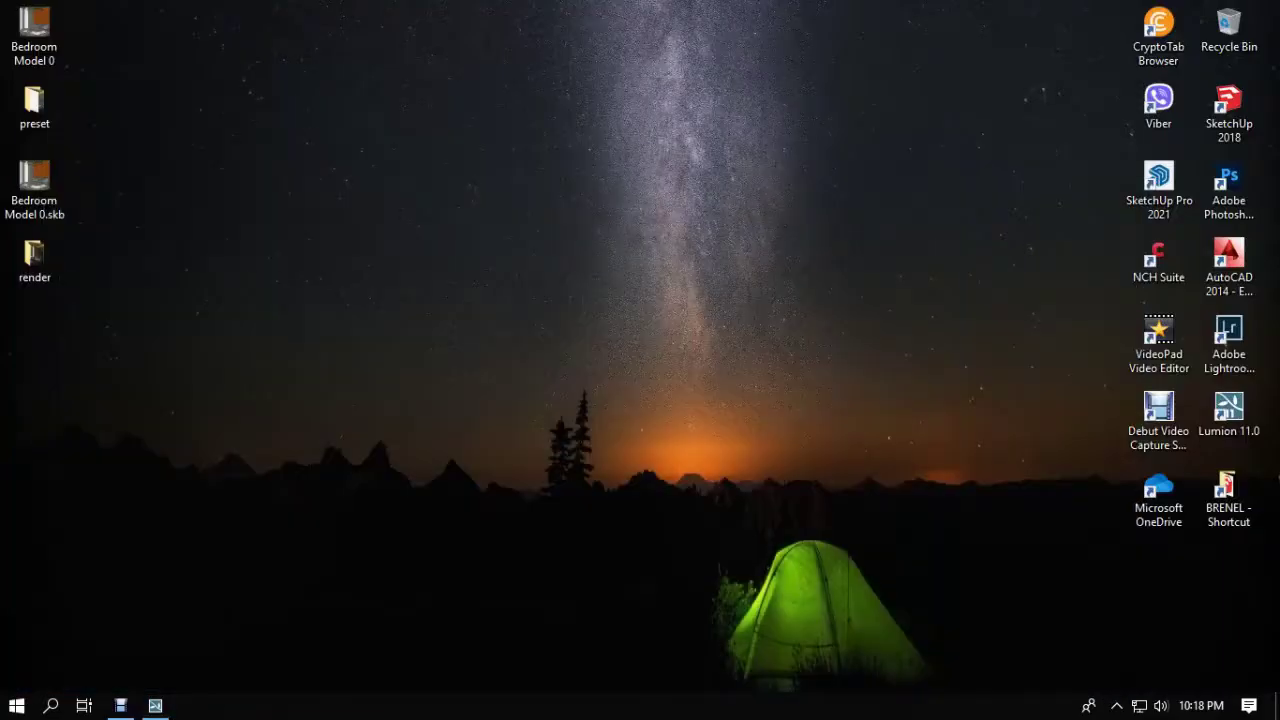
key(Return)
key(Return)
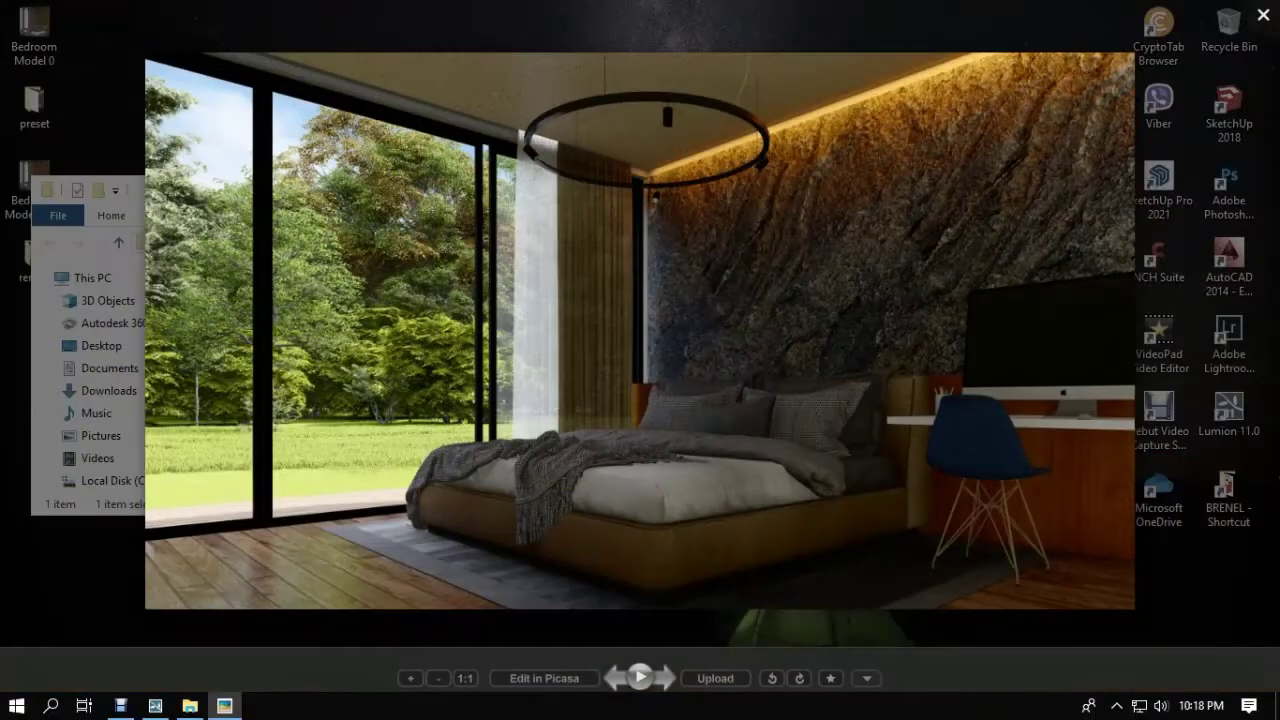
key(alt+F4)
key(alt+F4)
Switch to Photoshop and open the rendered image 0.jpg from the Desktop's render folder.
right_click(766, 151)
click(790, 206)
double_click(1229, 190)
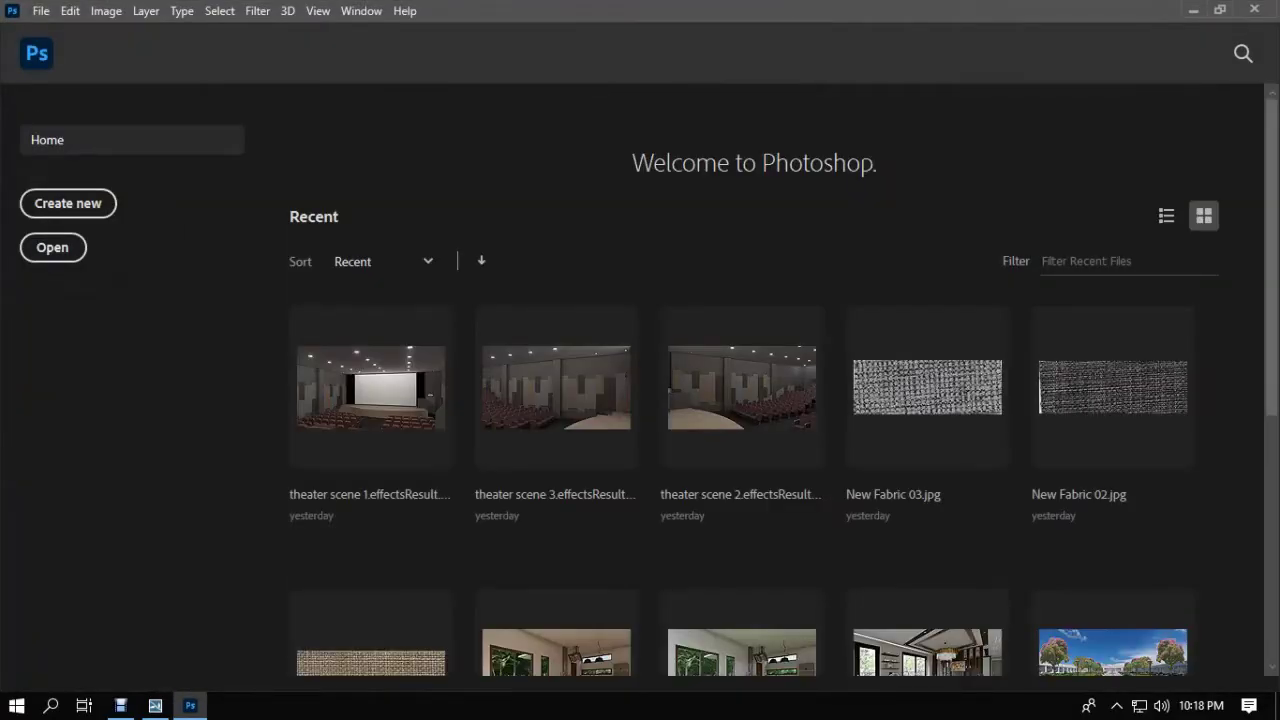
click(50, 246)
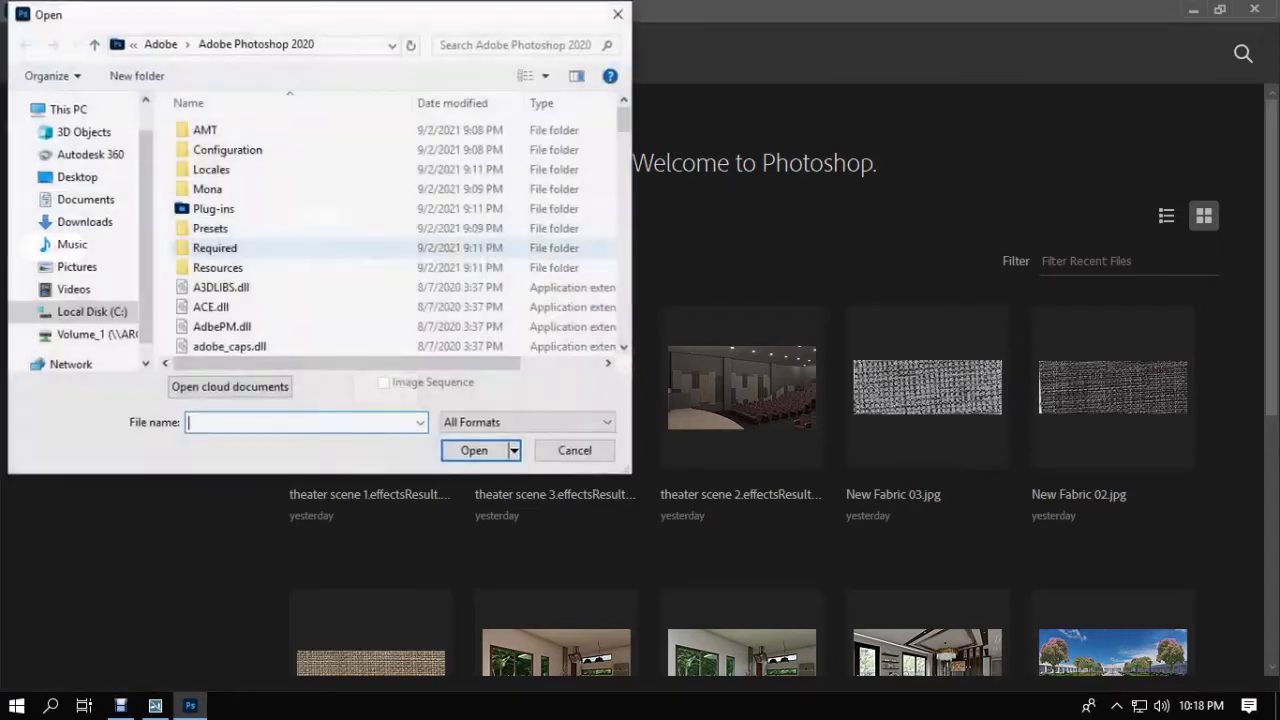
click(77, 177)
double_click(334, 150)
double_click(218, 130)
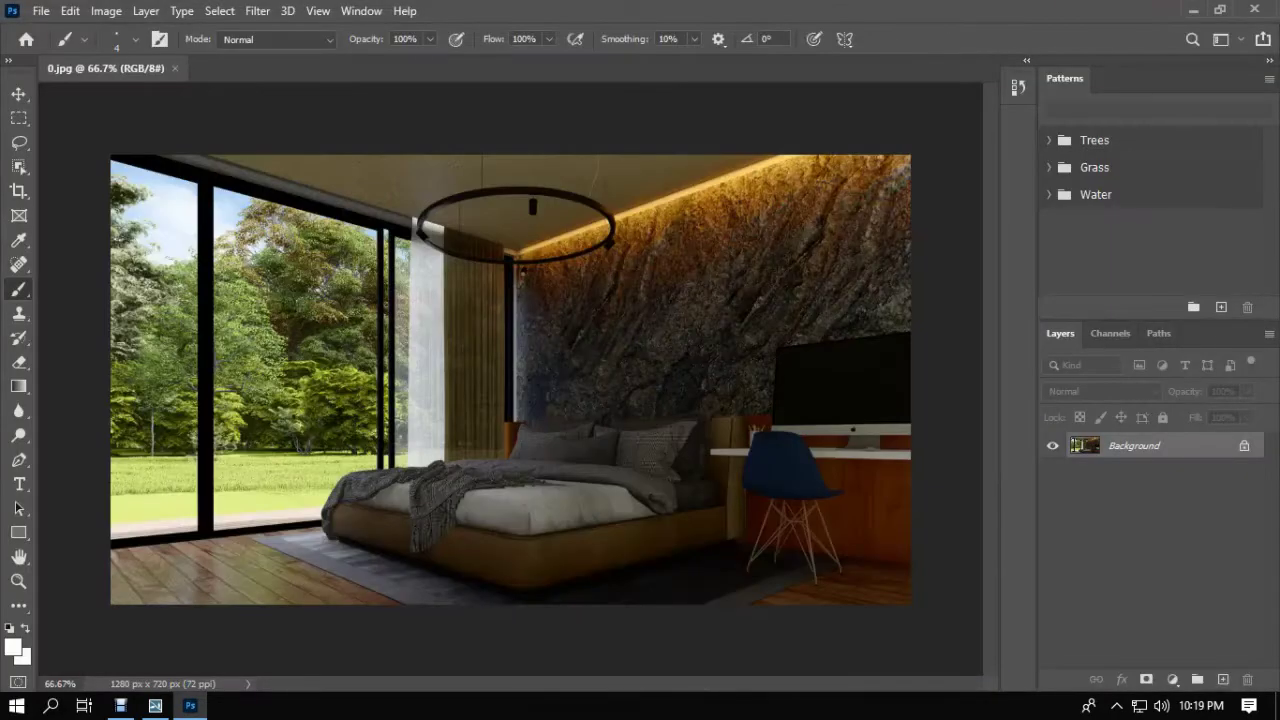
Convert the locked Background into a regular layer and duplicate it.
double_click(1134, 446)
key(Return)
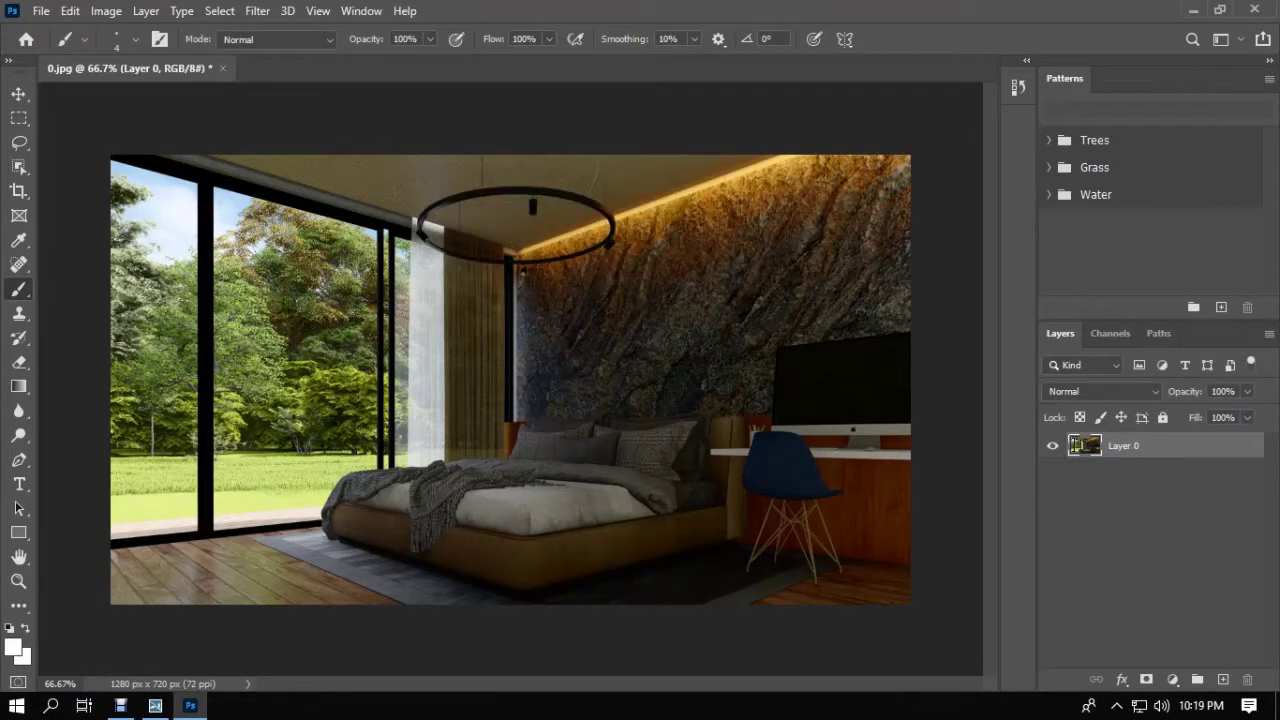
key(ctrl+j)
Convert the duplicated layer to a Smart Object.
click(258, 11)
mouse_move(146, 11)
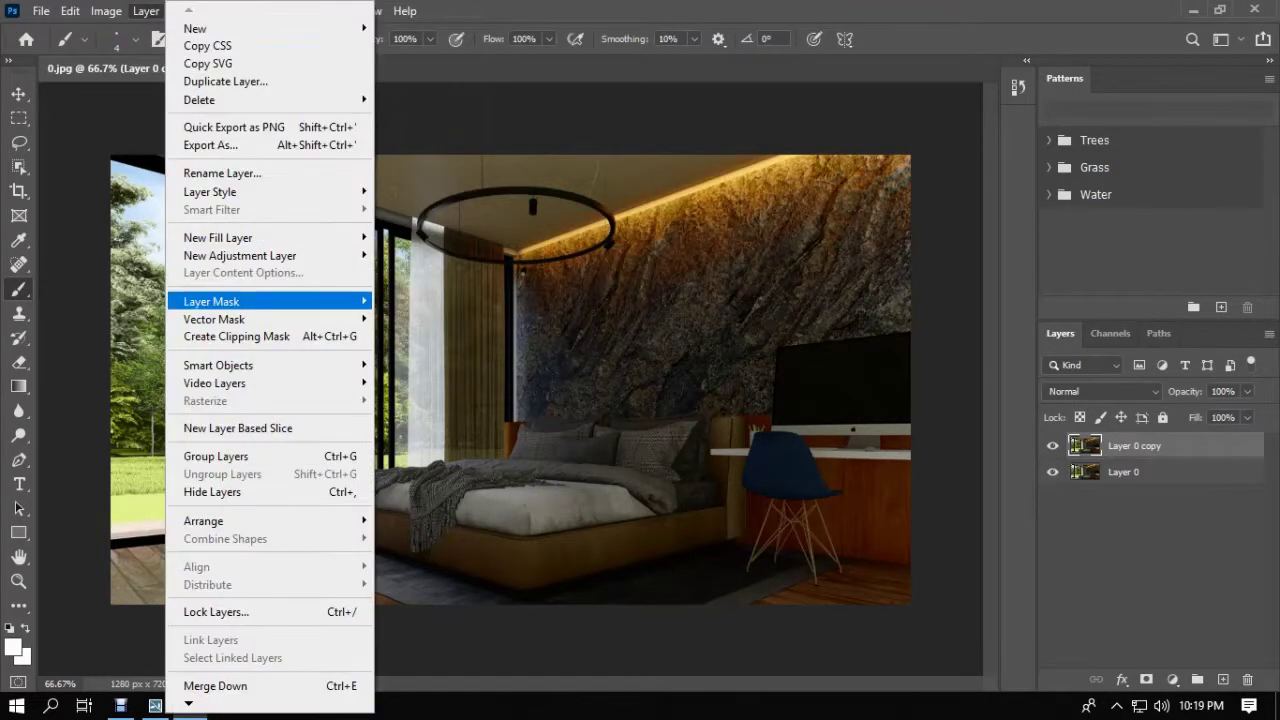
mouse_move(220, 365)
click(450, 365)
Start the Camera Raw filter on the layer copy and set Exposure to +0.70 and Contrast to -21.
click(258, 11)
click(308, 122)
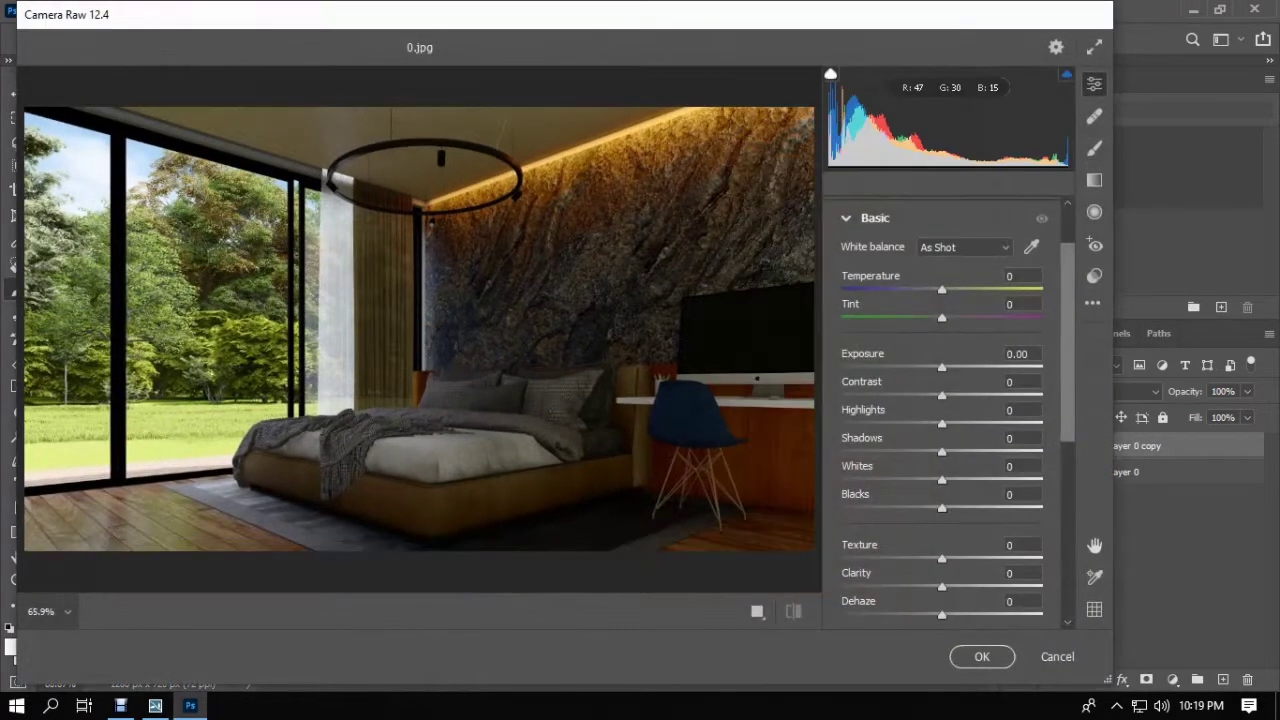
drag(942, 368, 956, 368)
scroll(956, 368, up, 1)
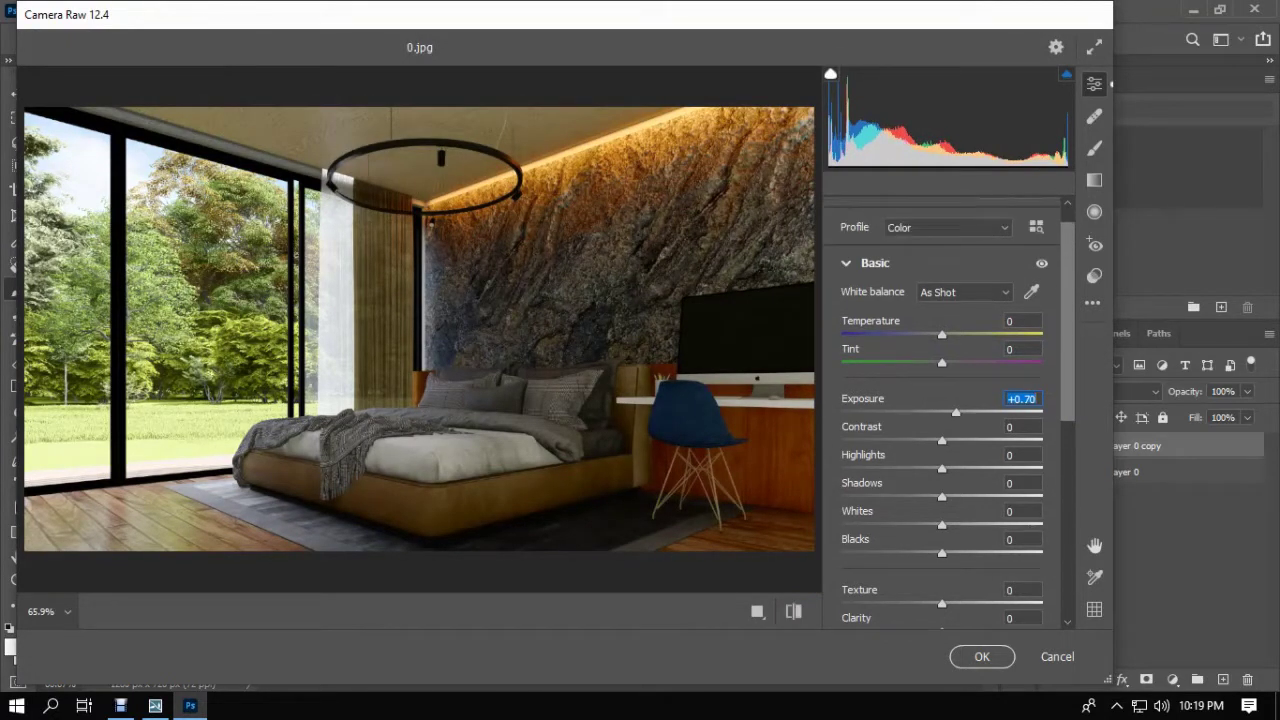
drag(942, 440, 948, 440)
text(-21)
key(Return)
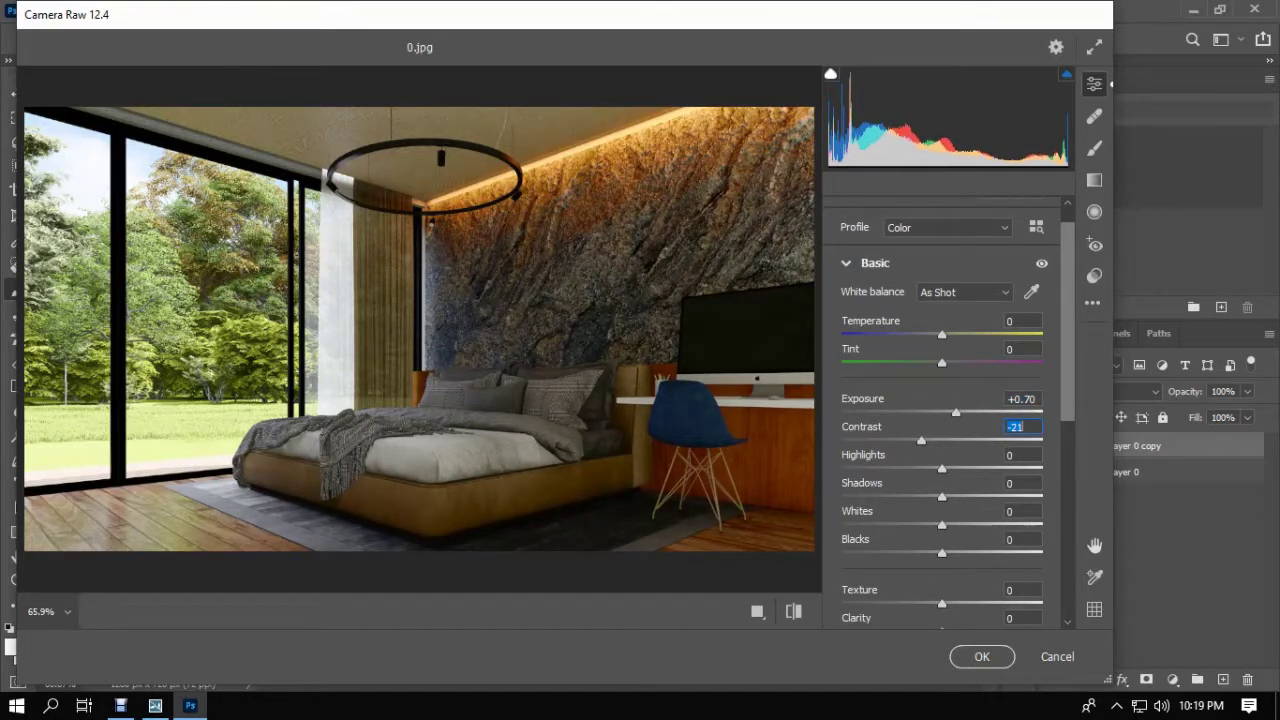
Set the Camera Raw Highlights to +14 and Shadows to +63.
drag(942, 469, 1004, 497)
text(14)
key(Return)
key(Tab)
text(60)
key(Return)
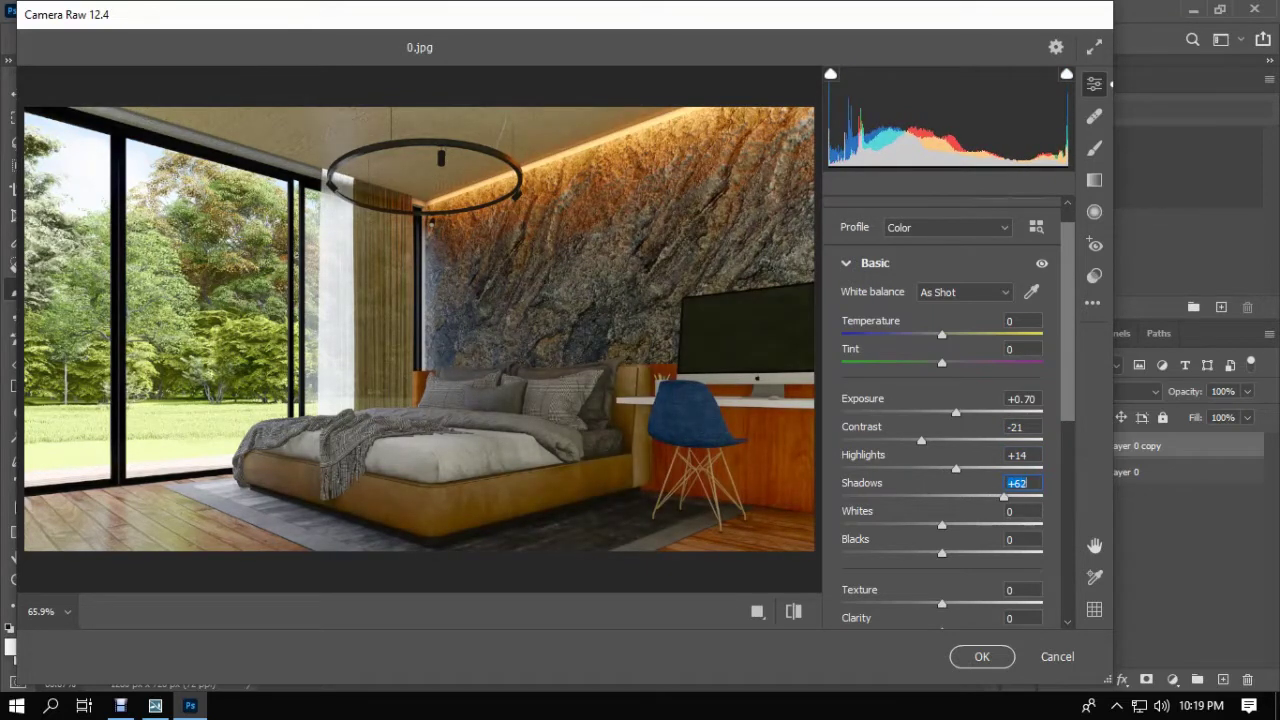
Set the Camera Raw Whites to +4 and Blacks to +7.
scroll(1004, 497, down, 1)
key(Tab)
text(-25)
key(Return)
text(4)
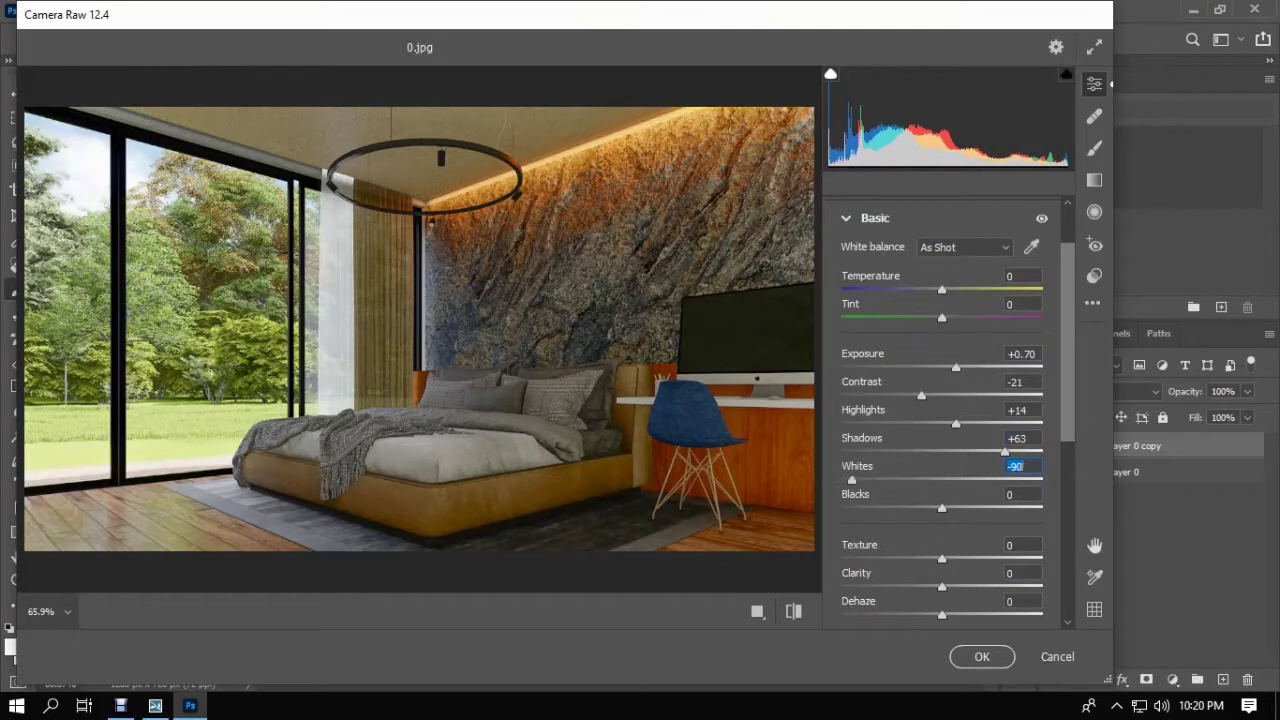
key(Return)
mouse_move(942, 509)
mouse_down()
mouse_move(928, 509)
mouse_move(950, 509)
mouse_up()
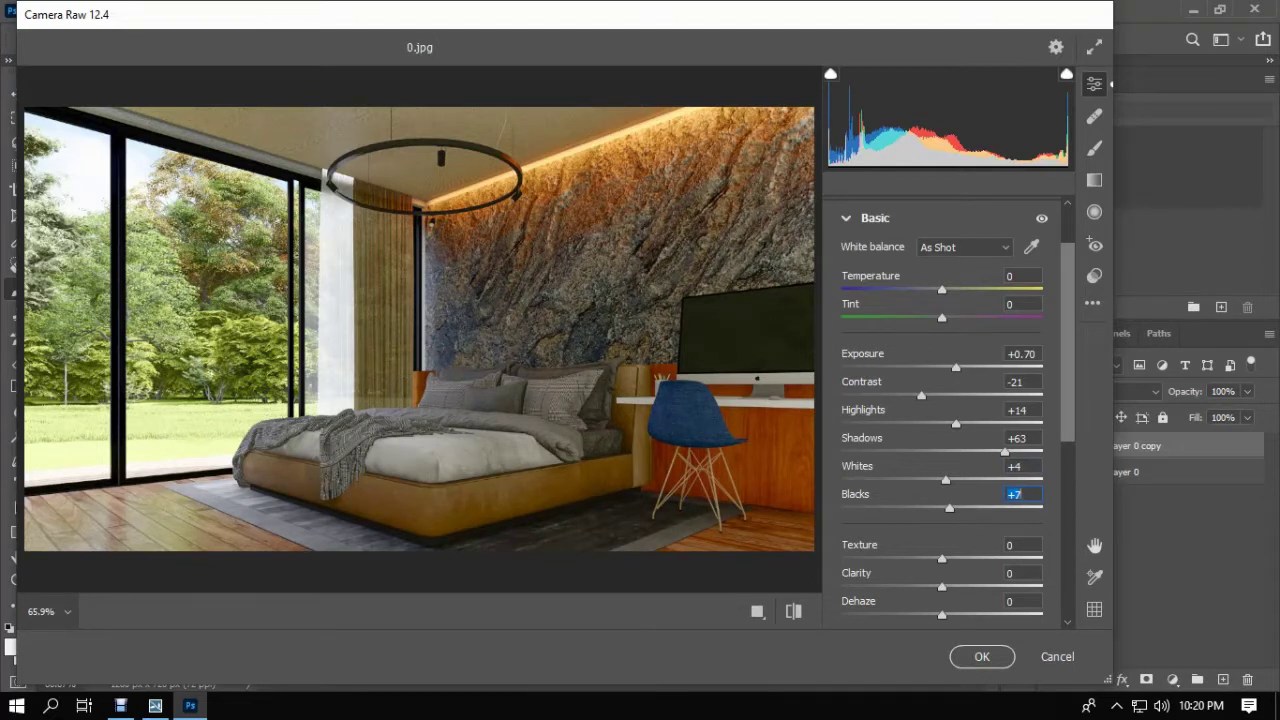
Set the Camera Raw Texture to -8 and Clarity to +2.
drag(942, 559, 921, 559)
key(Up)
key(Up)
key(Up)
key(Up)
key(Up)
key(Up)
key(Up)
key(Up)
key(Up)
key(Up)
key(Up)
key(Up)
key(Up)
scroll(936, 500, down, 3)
mouse_move(942, 430)
mouse_down()
mouse_move(918, 430)
mouse_move(947, 430)
mouse_up()
key(Down)
key(Down)
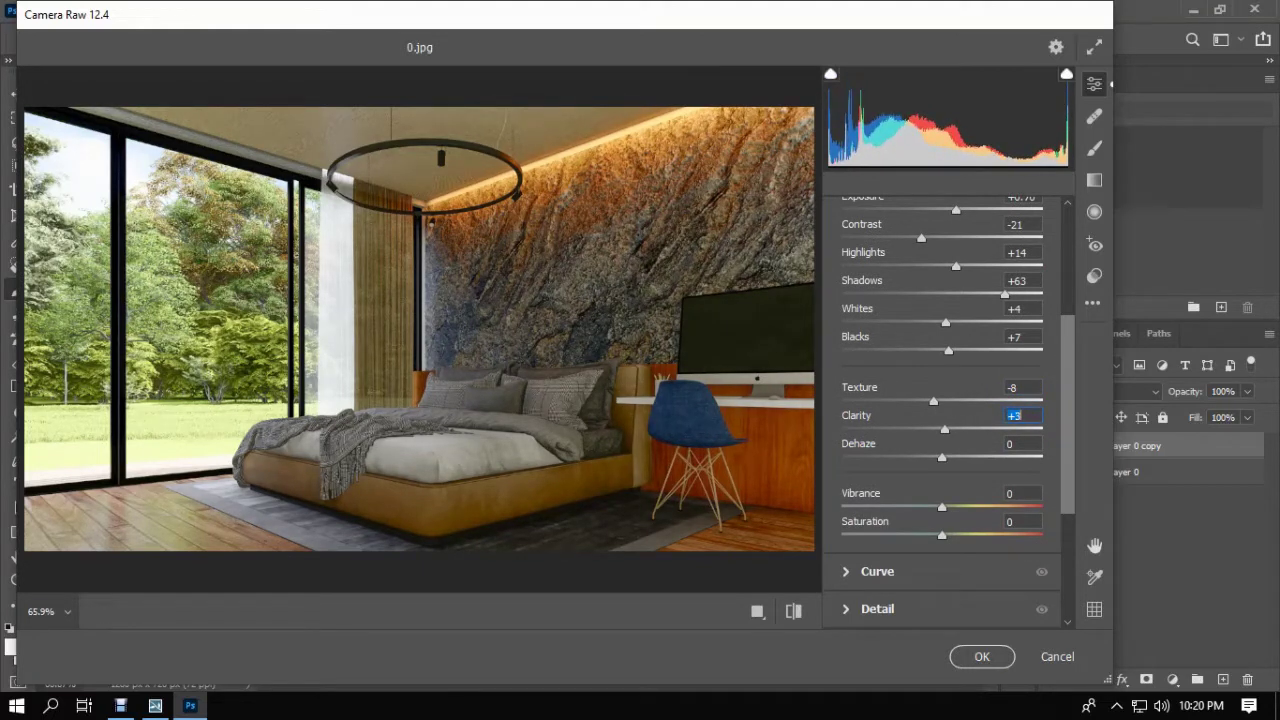
key(Down)
Set the Camera Raw Vibrance to +12 and Saturation to -20.
drag(942, 507, 944, 507)
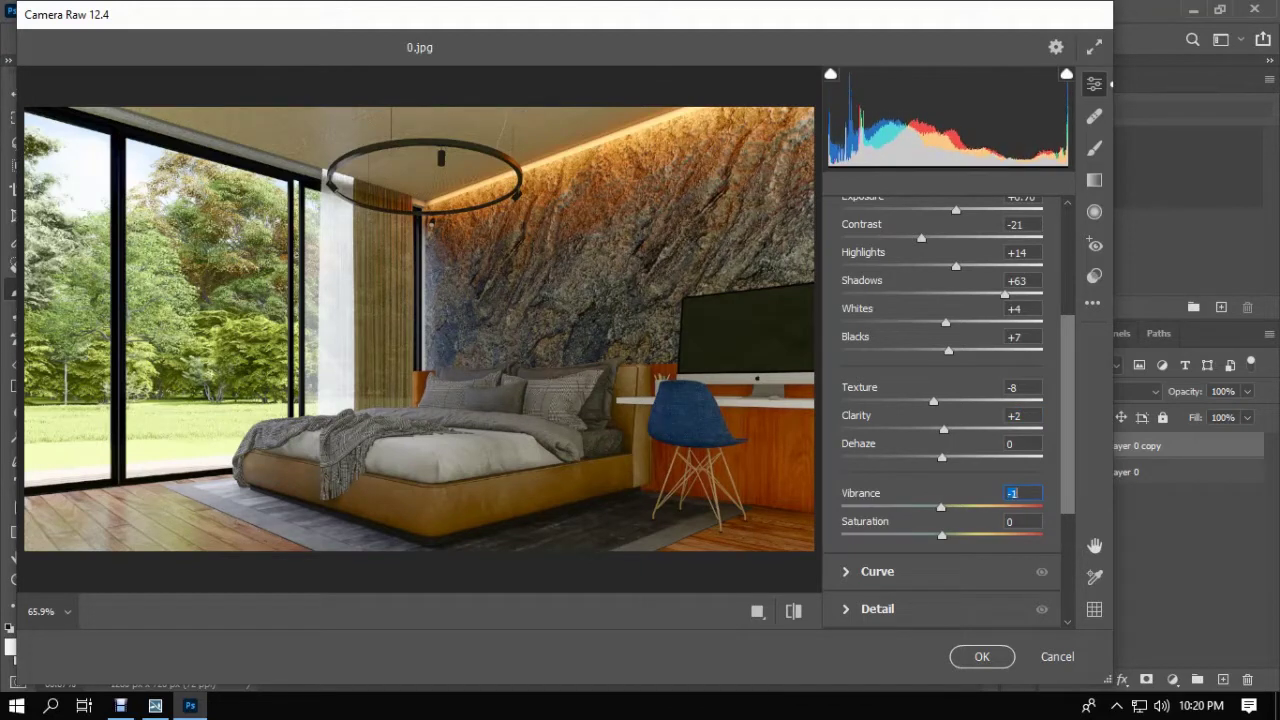
key(shift+Up)
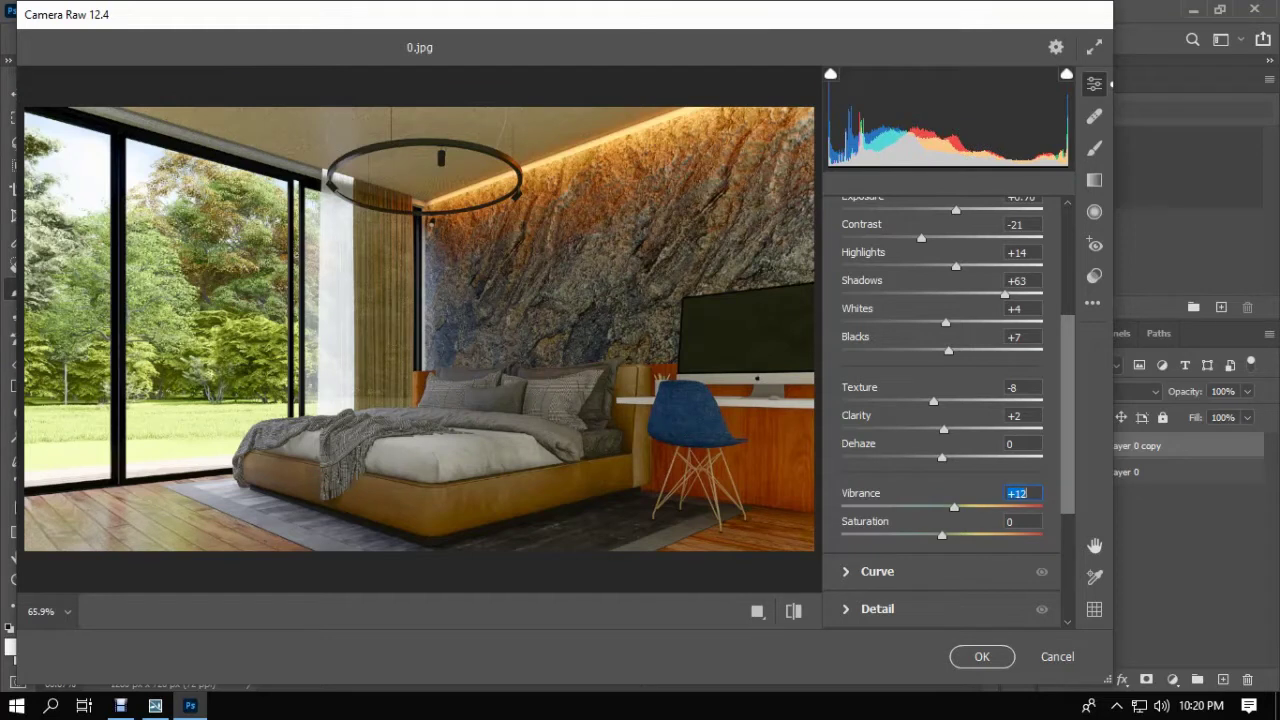
key(Tab)
key(Down)
key(Down)
key(Down)
key(Down)
key(Down)
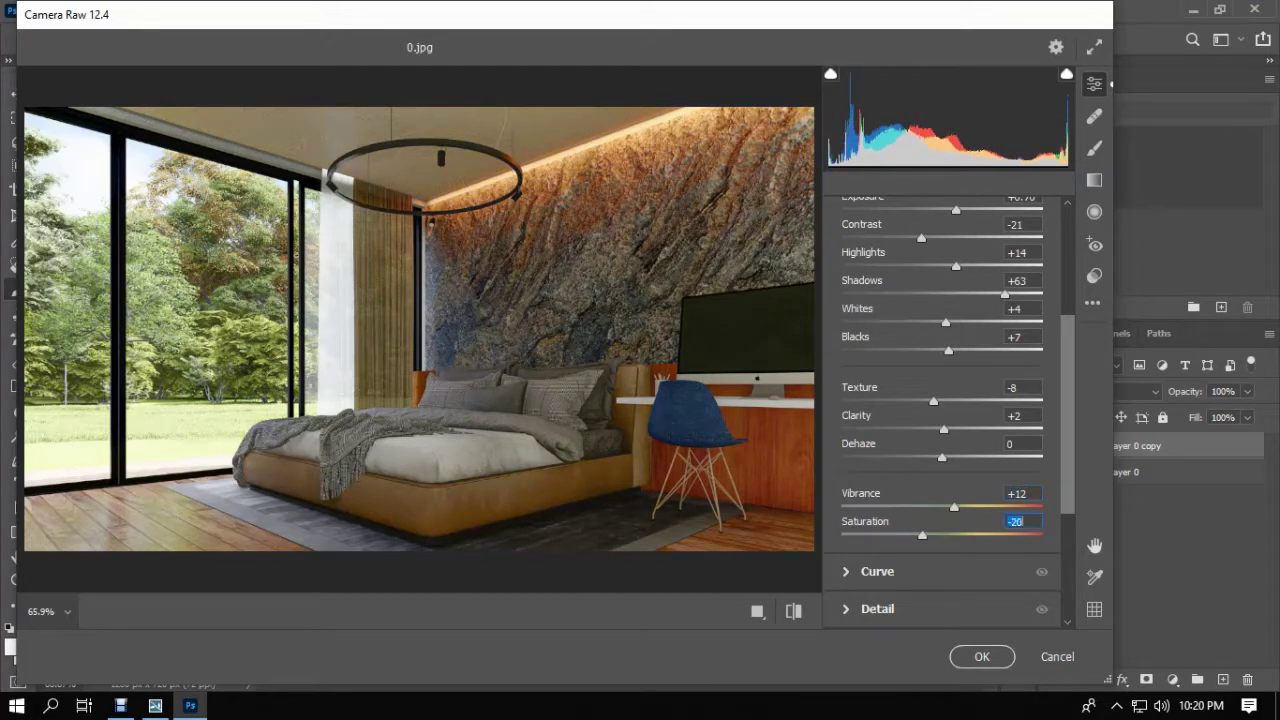
Expand the Camera Raw Curve settings and raise the Lights of the parametric curve to +14.
scroll(930, 440, down, 3)
click(886, 437)
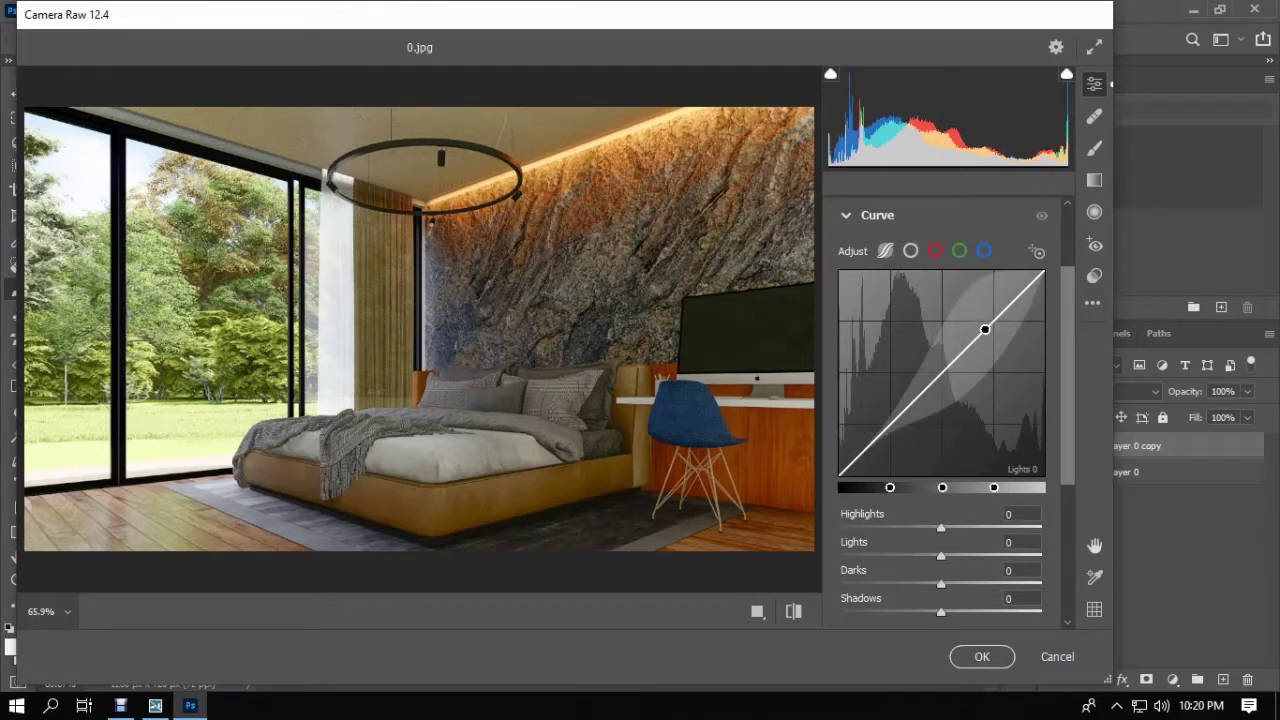
drag(986, 329, 985, 320)
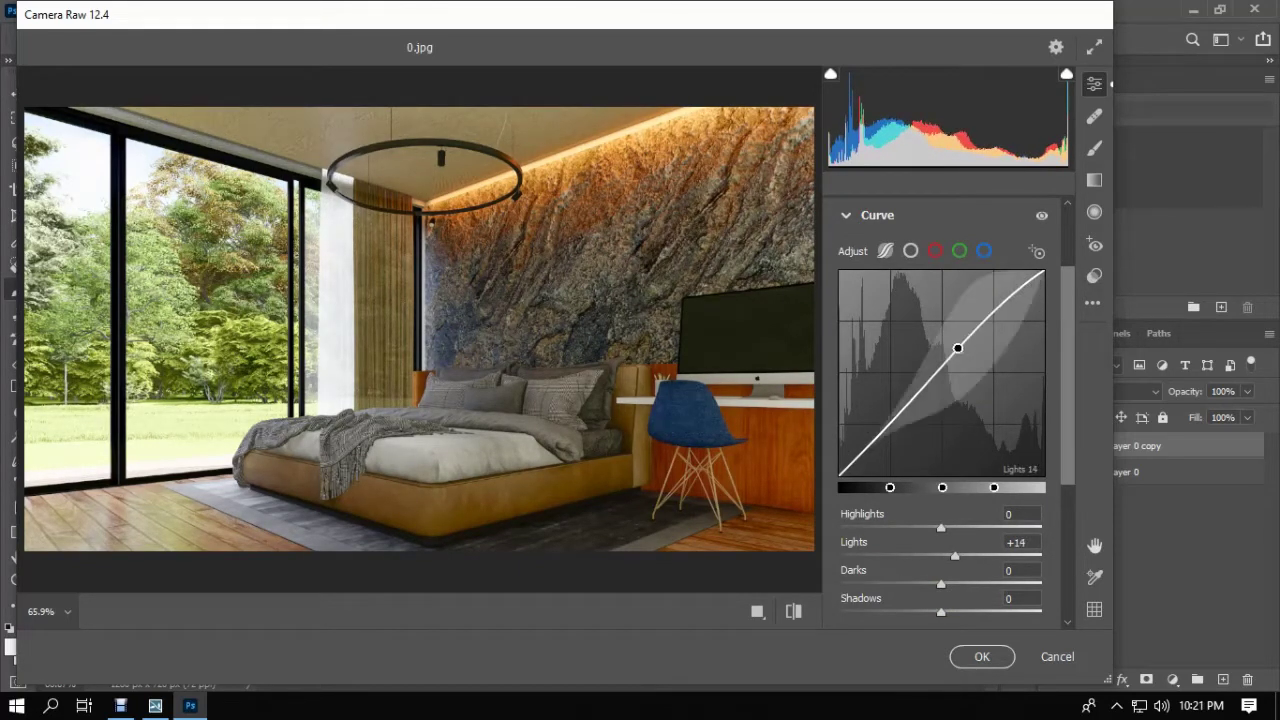
Set the Darks to -8 and the Shadows to +6 on the Camera Raw parametric curve.
drag(920, 388, 920, 394)
drag(879, 440, 879, 437)
scroll(945, 400, down, 3)
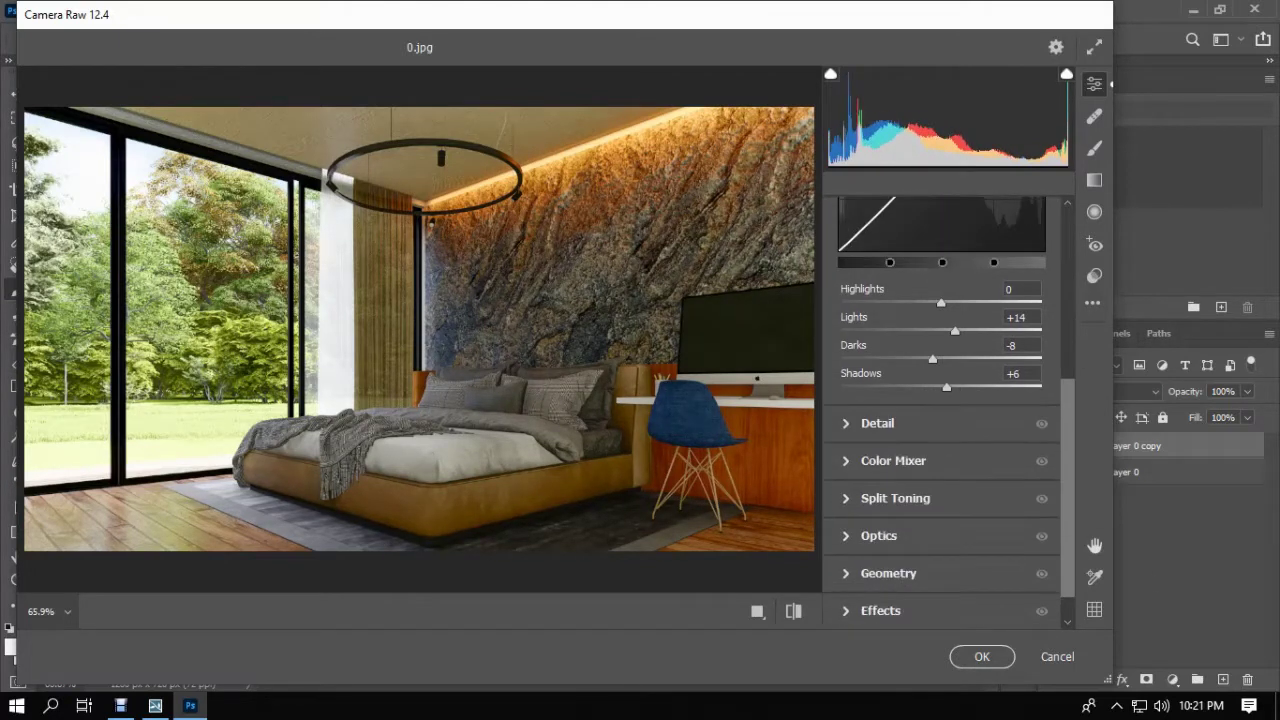
Set the Camera Raw Sharpening to 22 in the Detail settings and apply the filter to the layer.
click(877, 424)
drag(842, 410, 872, 410)
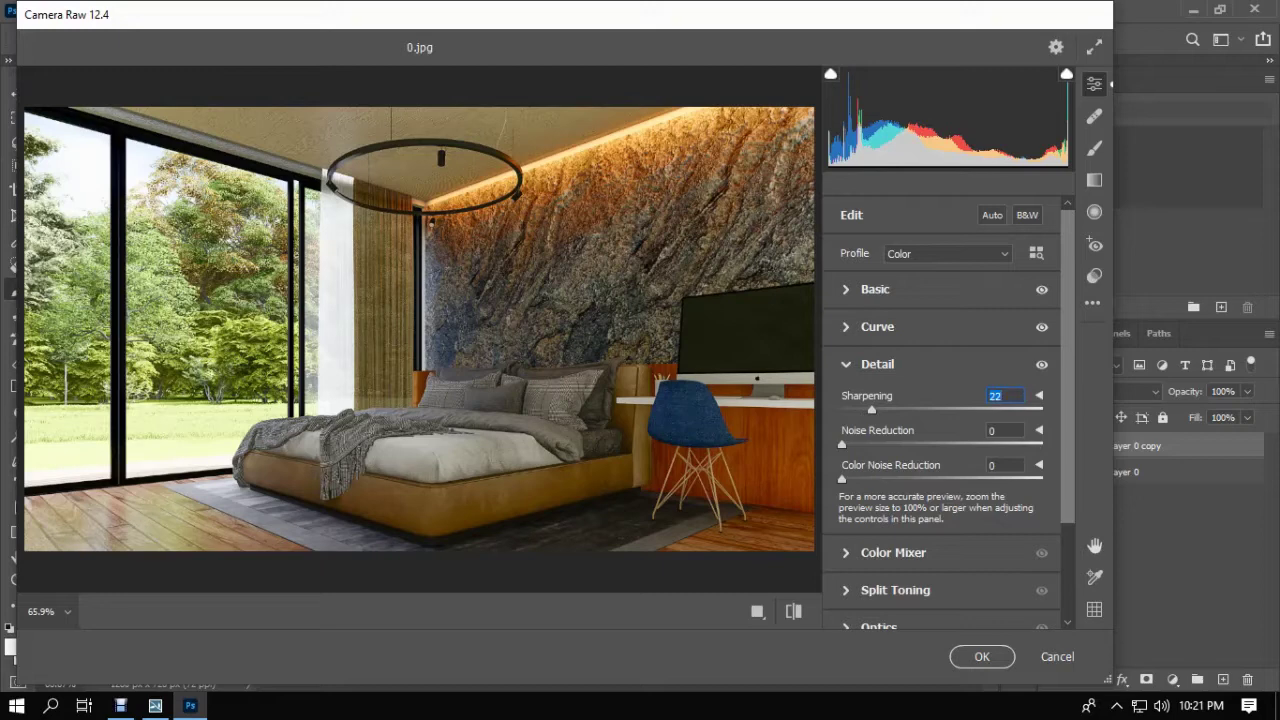
scroll(945, 412, down, 3)
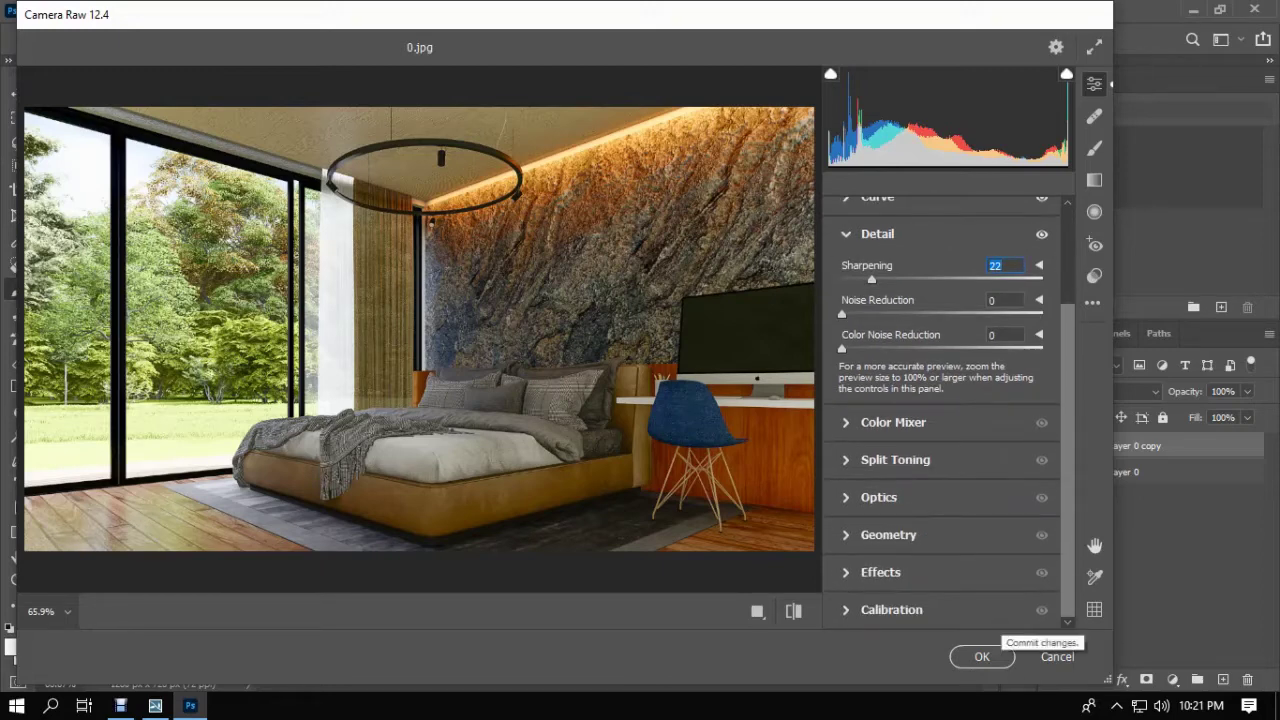
click(982, 656)
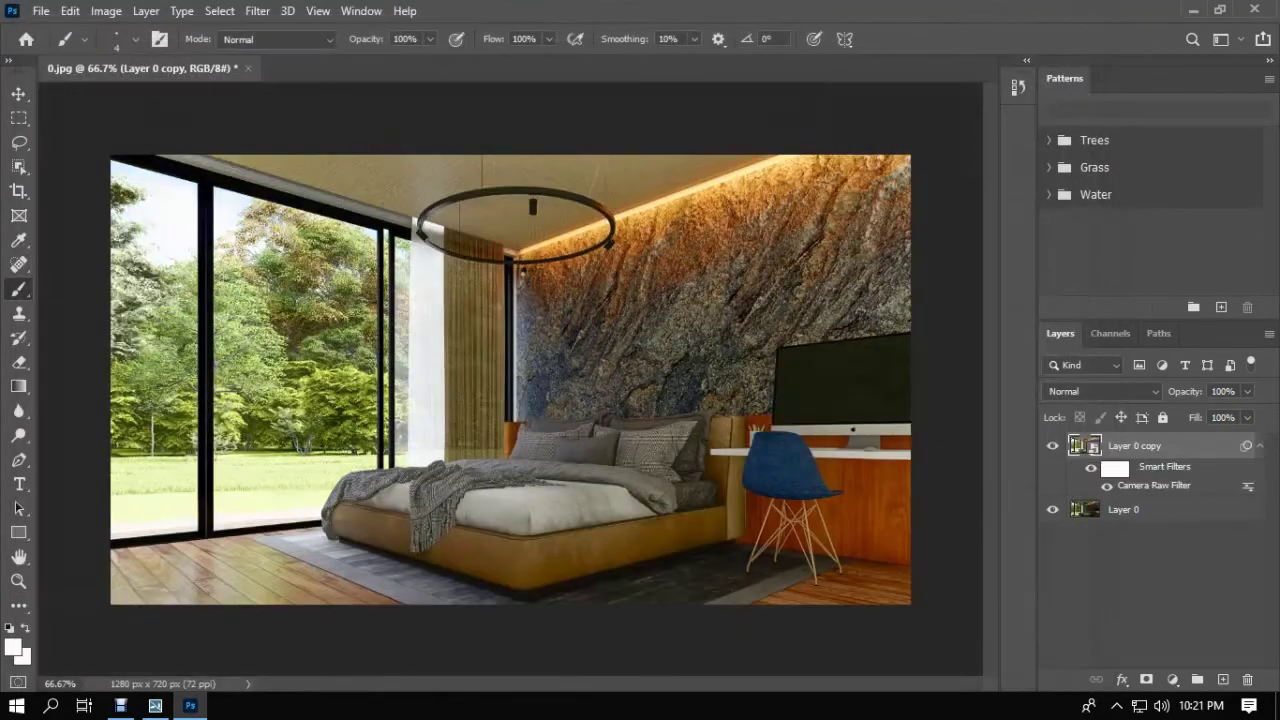
Compare the image with and without the Camera Raw layer, and flatten both layers into a single background.
click(1052, 446)
click(1052, 446)
click(1052, 446)
click(1052, 446)
ctrl+click(1164, 510)
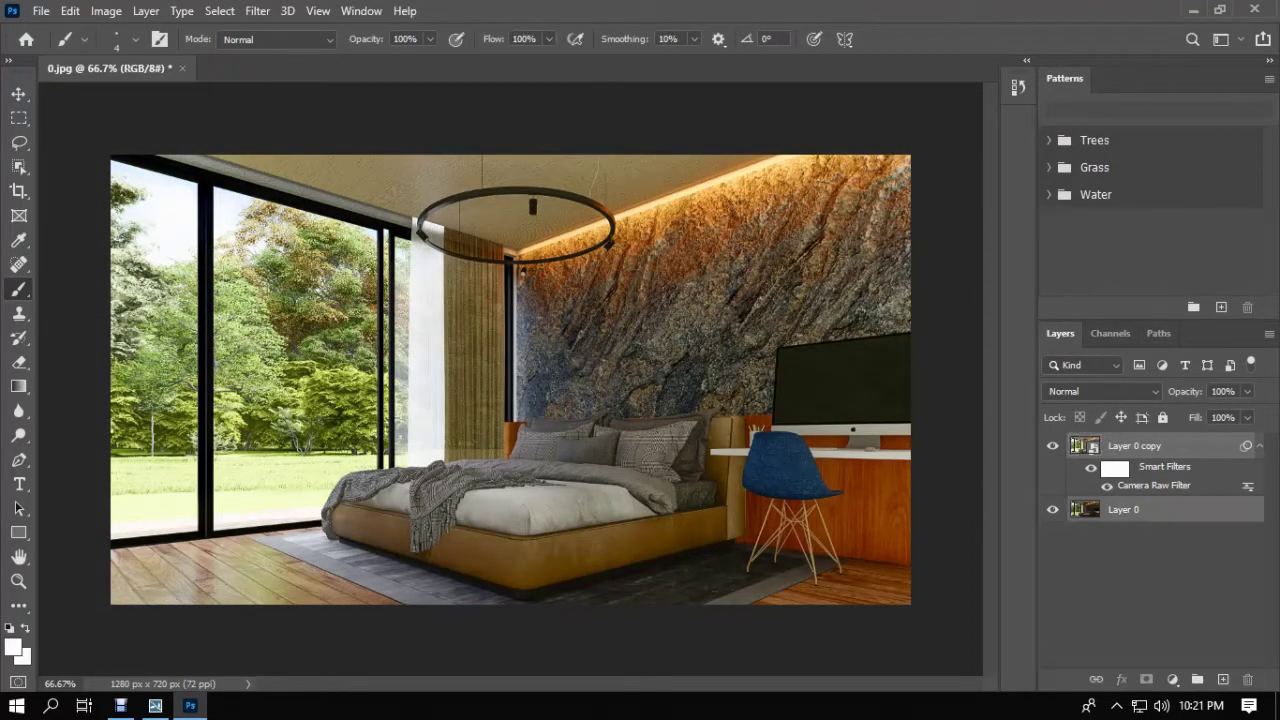
right_click(1165, 510)
click(960, 586)
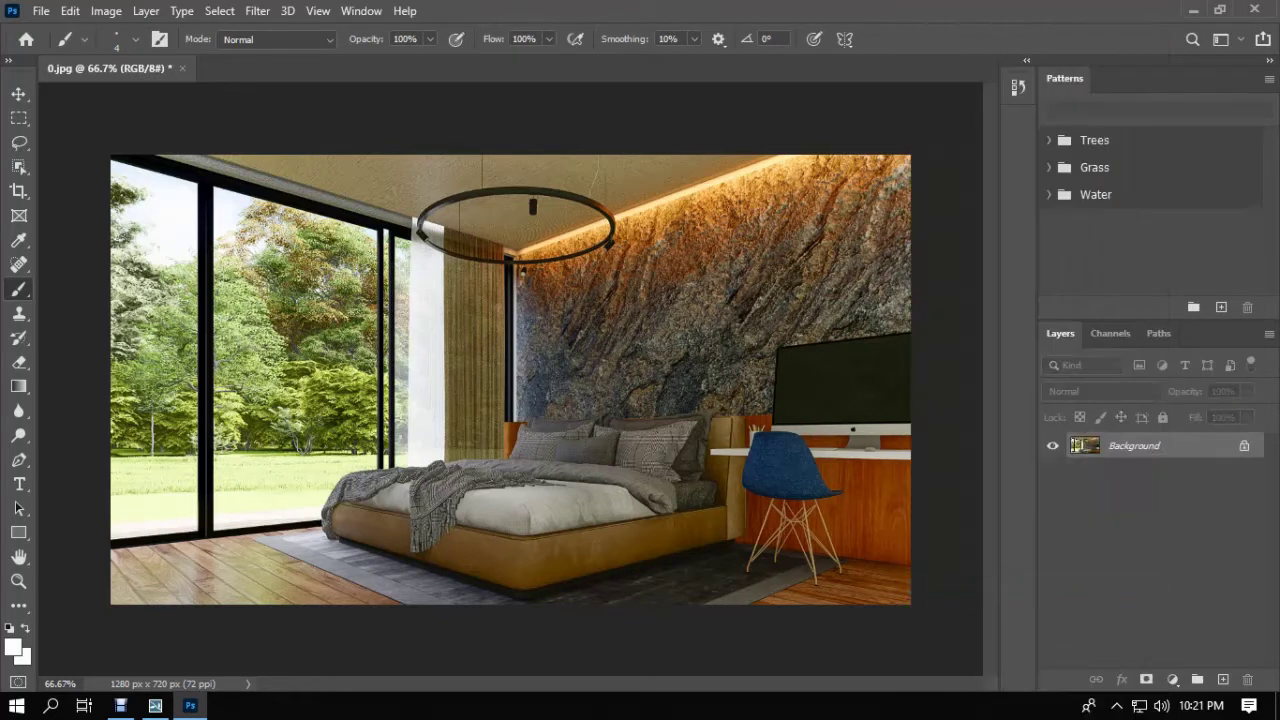
Add a Vibrance adjustment layer with Vibrance -1 and Saturation +1.
click(1173, 679)
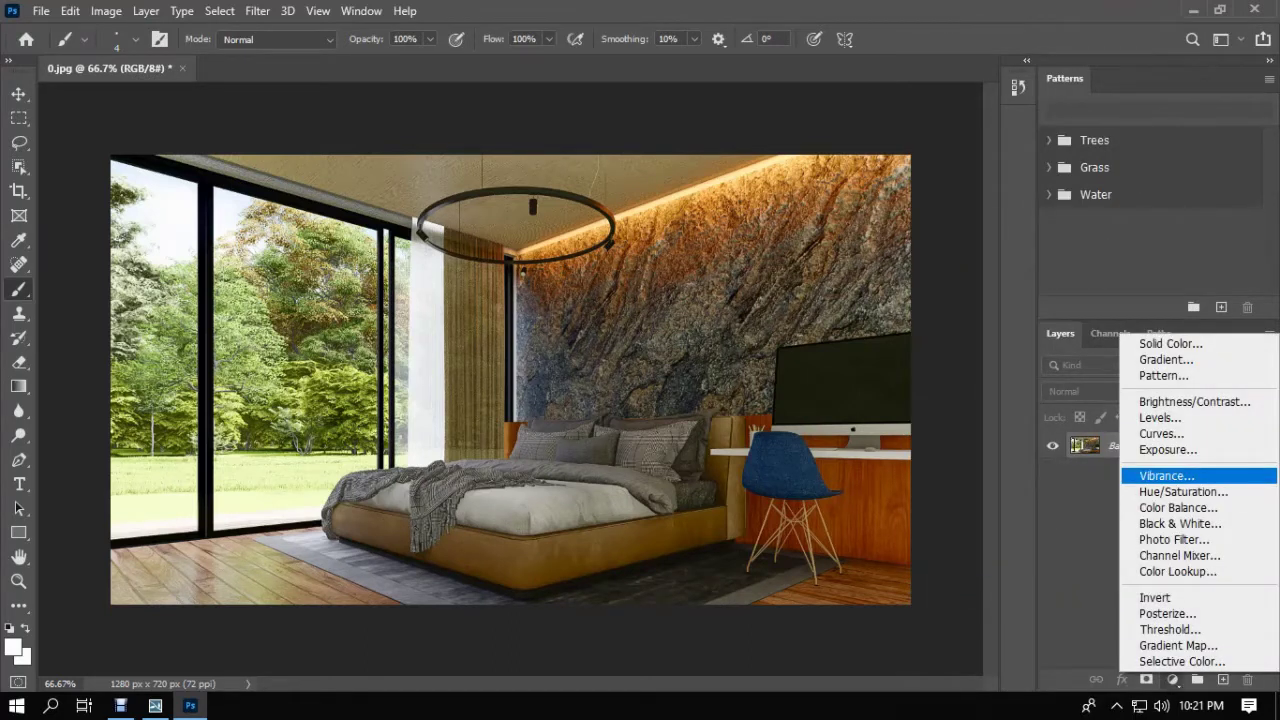
click(1167, 476)
drag(1151, 524, 1146, 524)
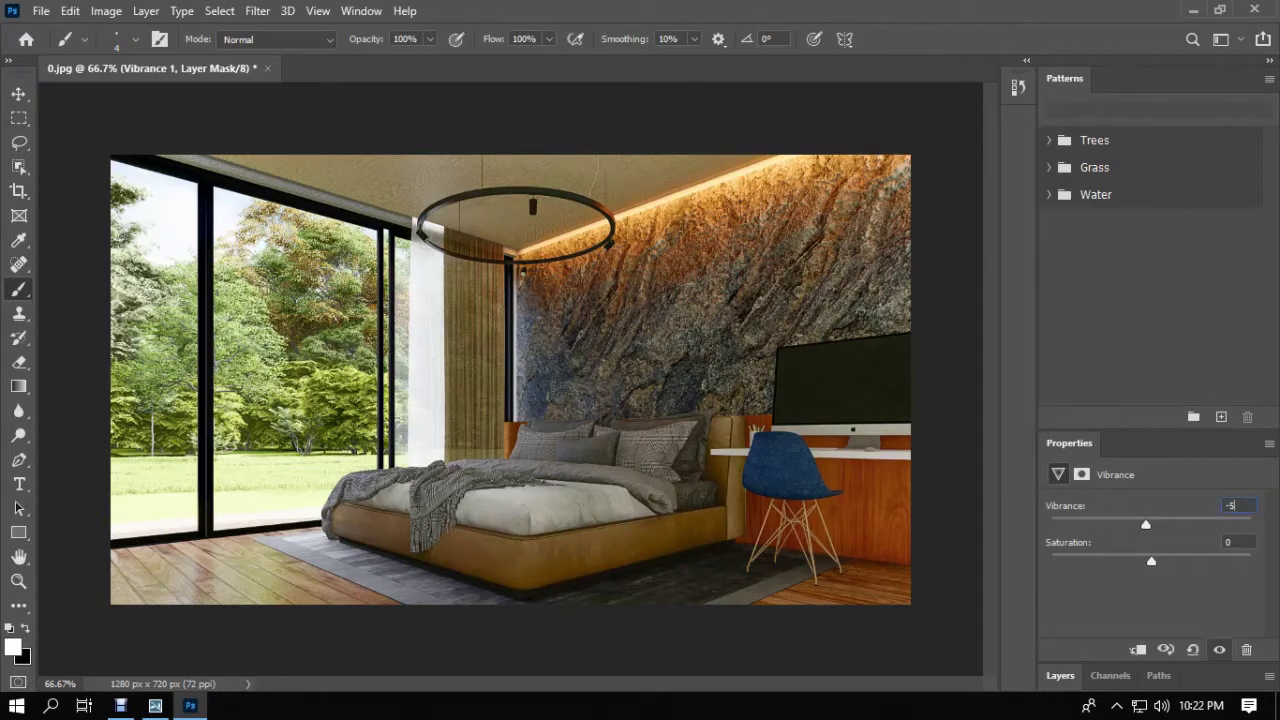
drag(1146, 524, 1152, 561)
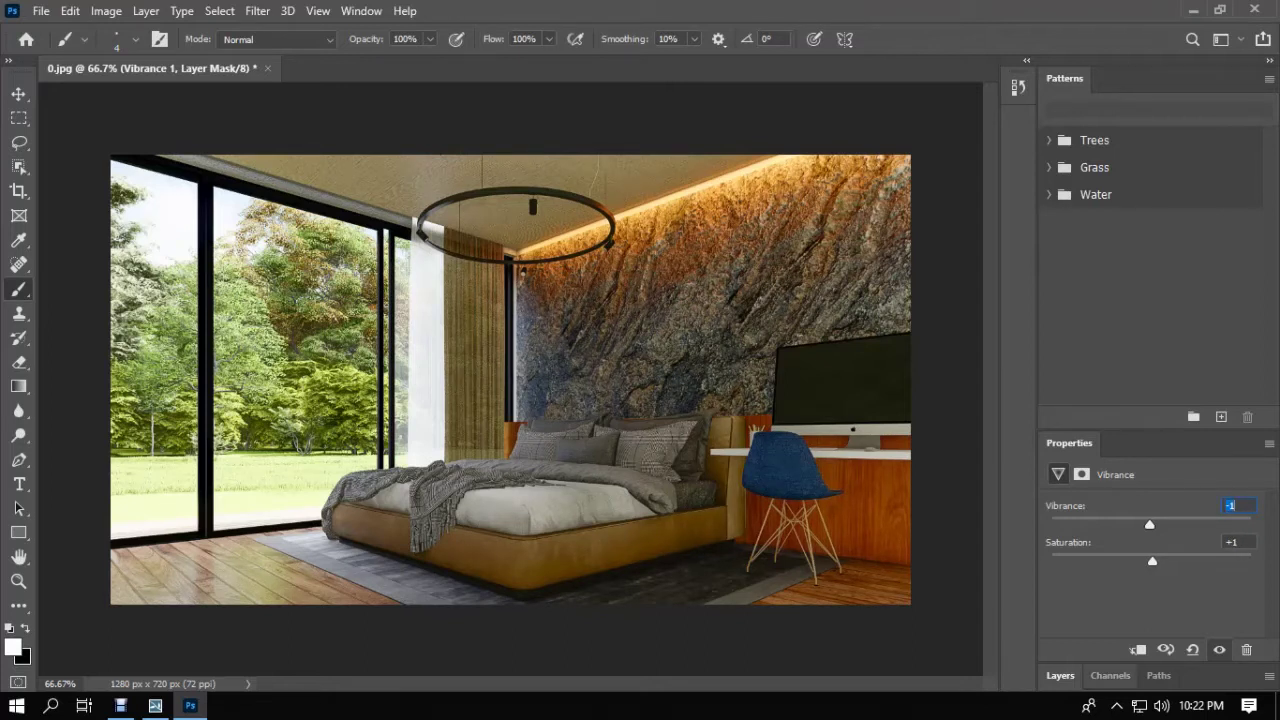
Select the Vibrance adjustment together with the background and flatten them into one layer.
click(1060, 676)
shift+click(1134, 628)
right_click(1134, 626)
click(1156, 551)
Add a Brightness/Contrast adjustment layer with Brightness -11 and Contrast 6.
click(1173, 680)
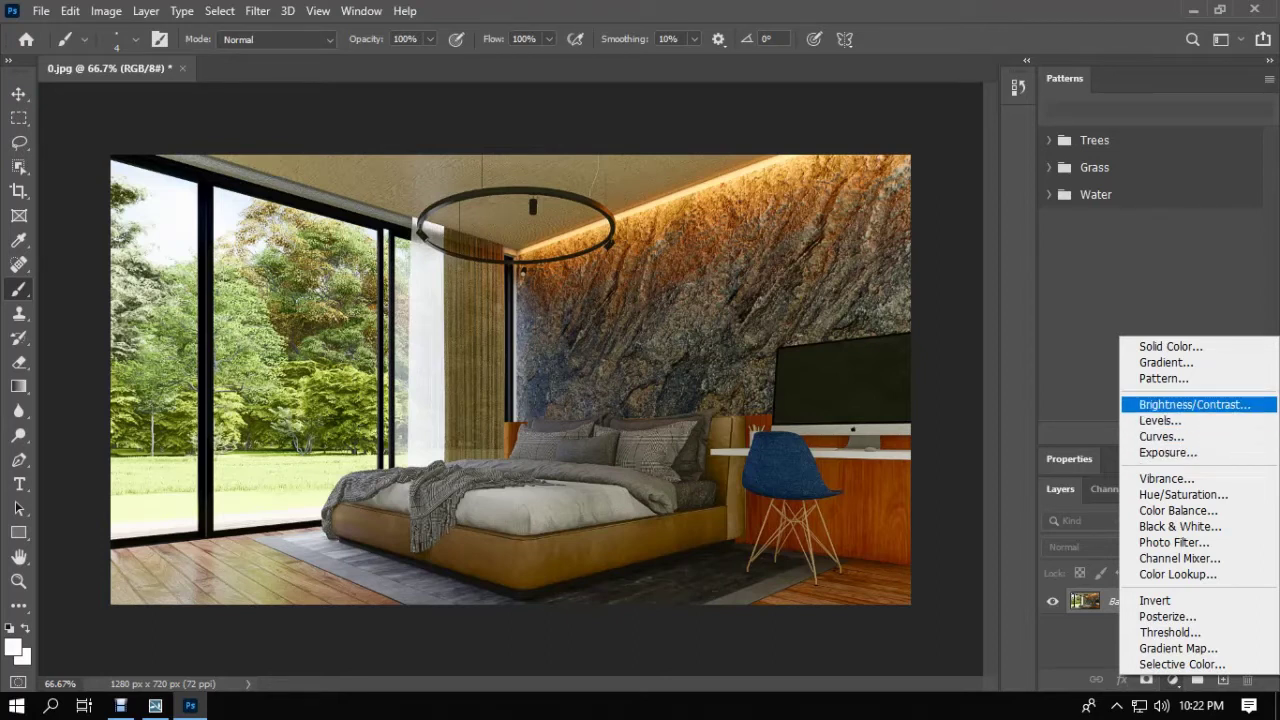
click(1194, 404)
drag(1151, 557, 1157, 594)
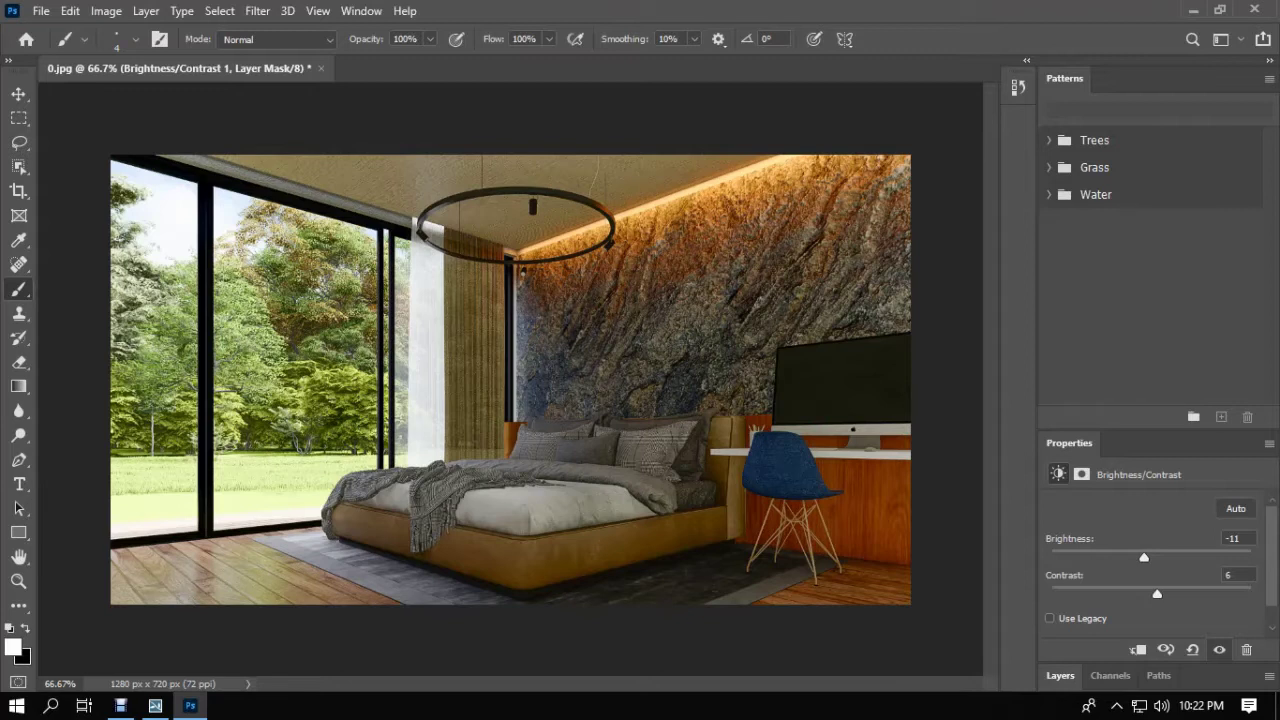
Flatten the Brightness/Contrast adjustment into the background layer.
click(1060, 676)
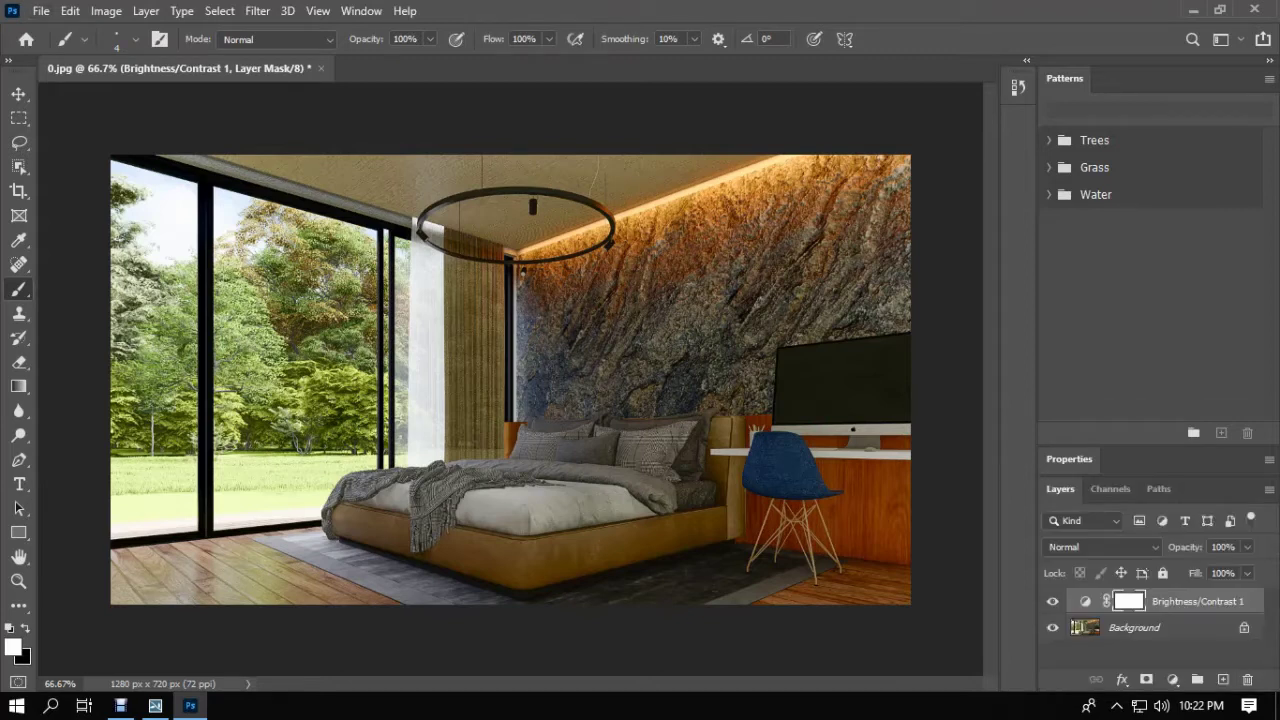
shift+click(1180, 621)
right_click(1180, 621)
click(1168, 566)
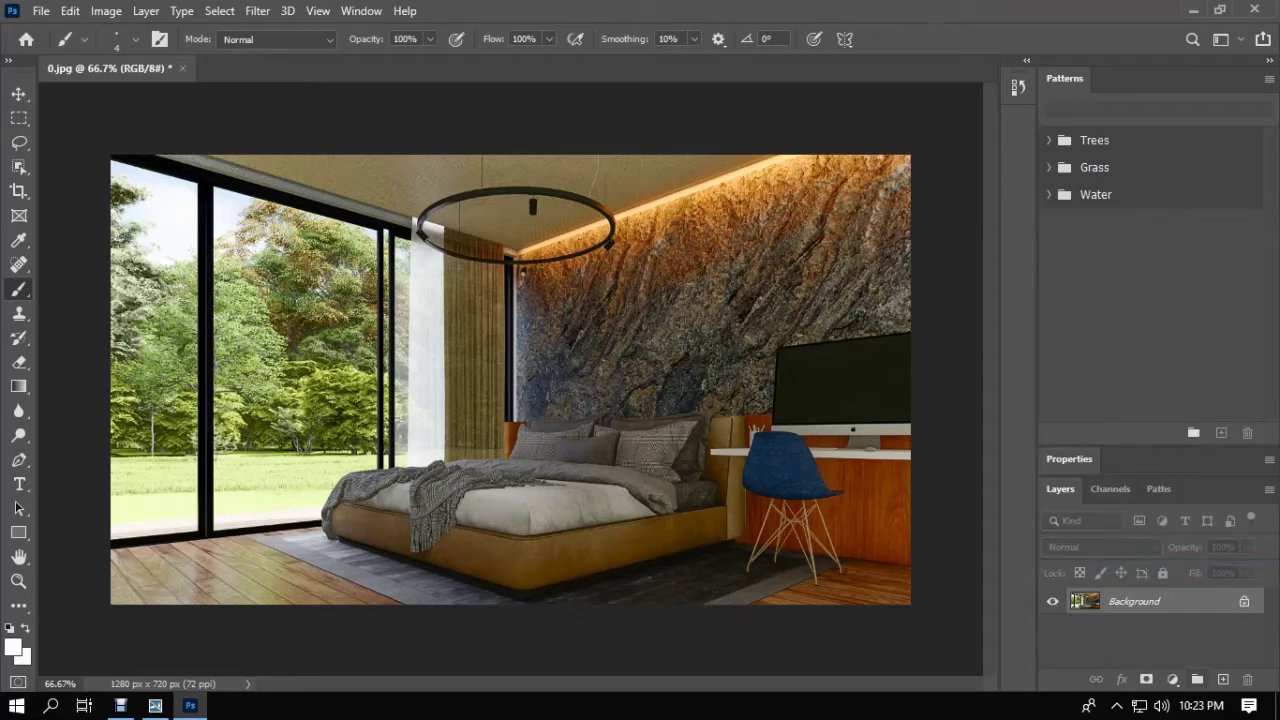
Duplicate the background layer and open the Camera Raw filter on the copy.
key(ctrl+j)
click(258, 11)
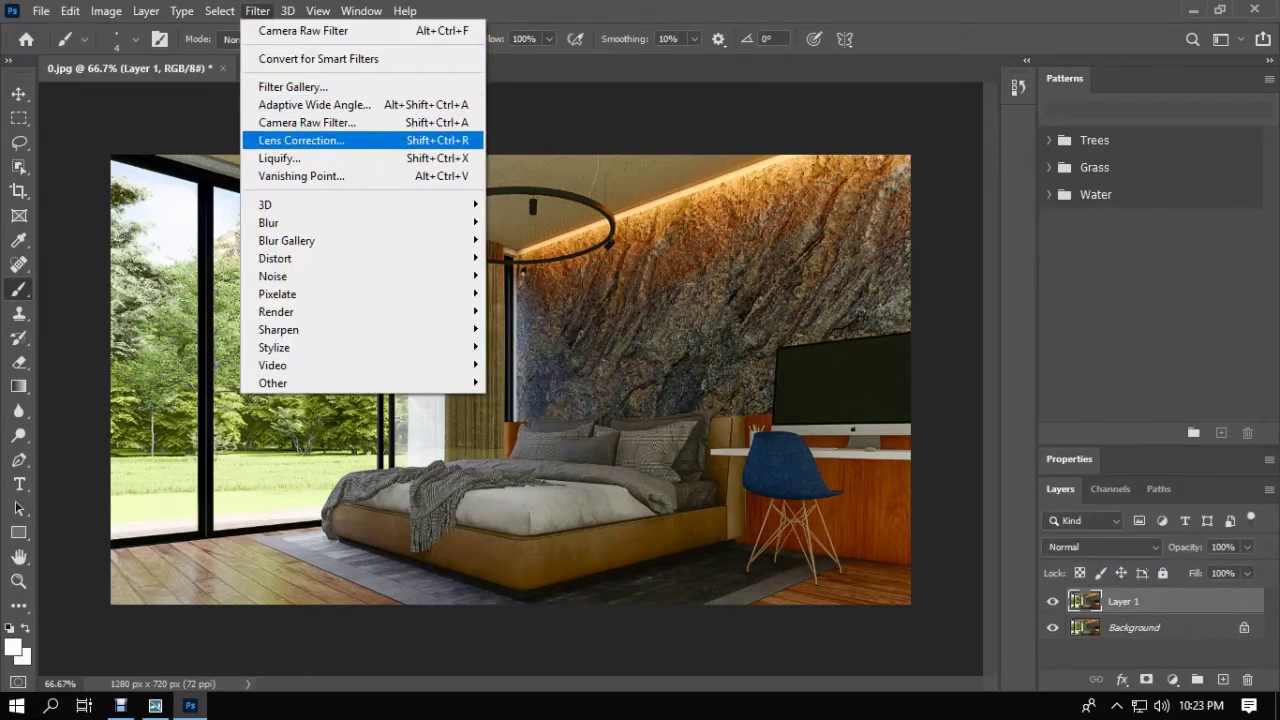
click(308, 122)
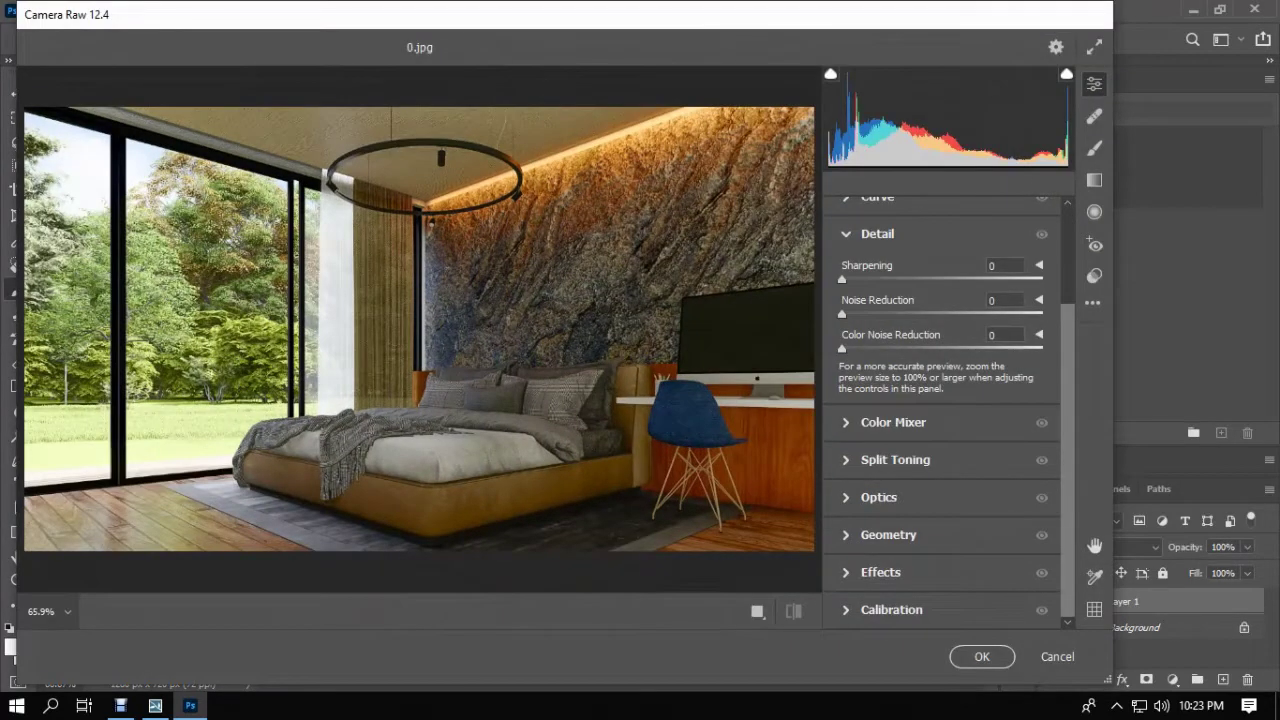
Set the Camera Raw Vignetting effect to -17, apply the filter and merge the copy into the background.
scroll(942, 412, down, 3)
click(880, 573)
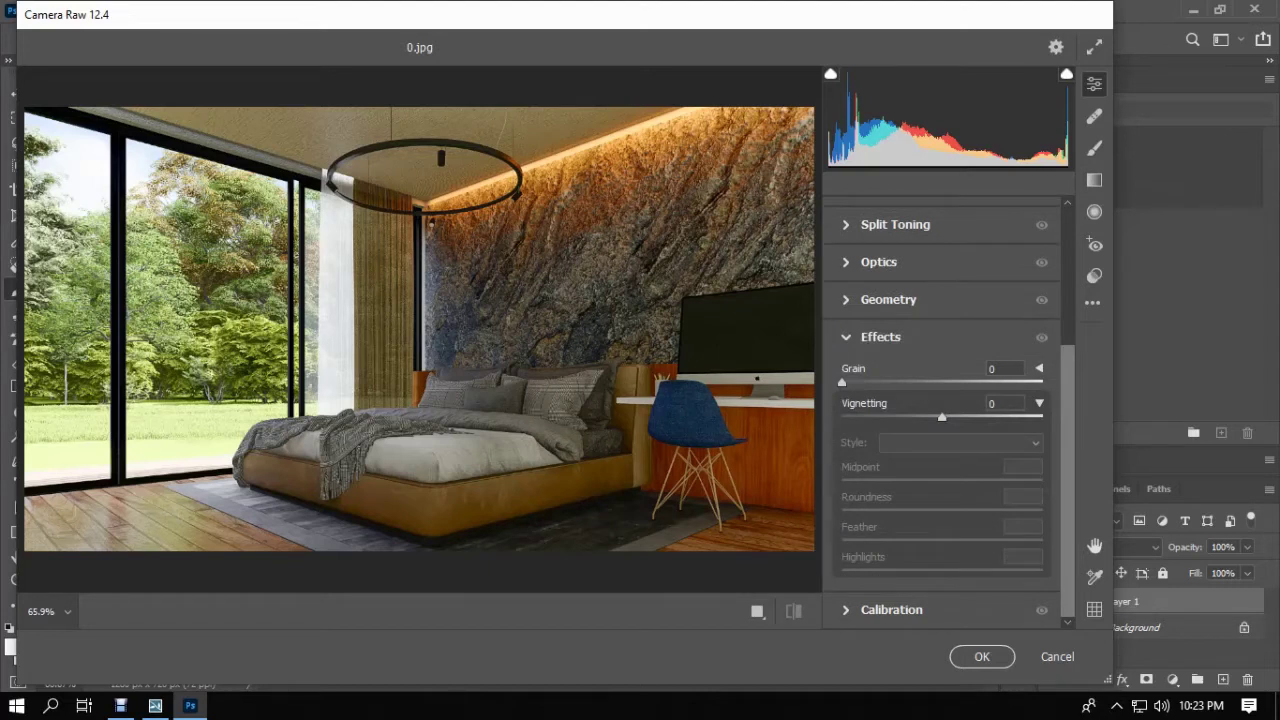
scroll(942, 410, up, 2)
drag(942, 507, 909, 507)
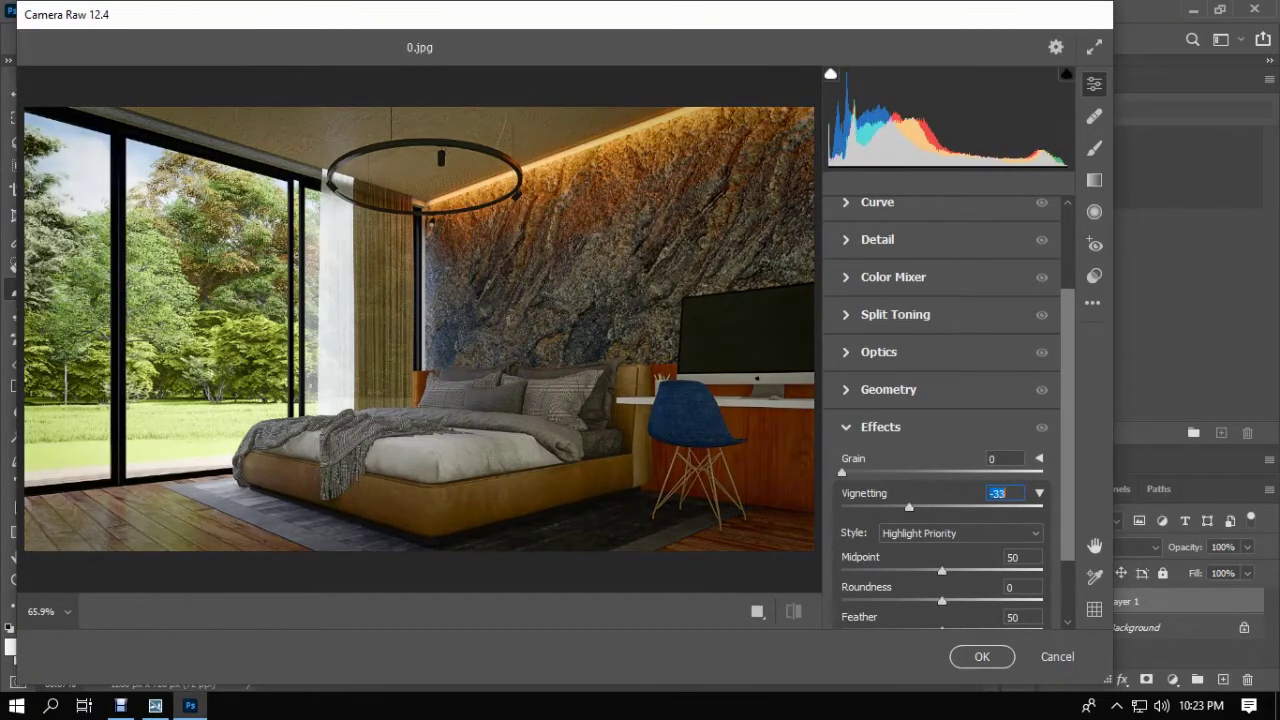
text(-17)
key(Return)
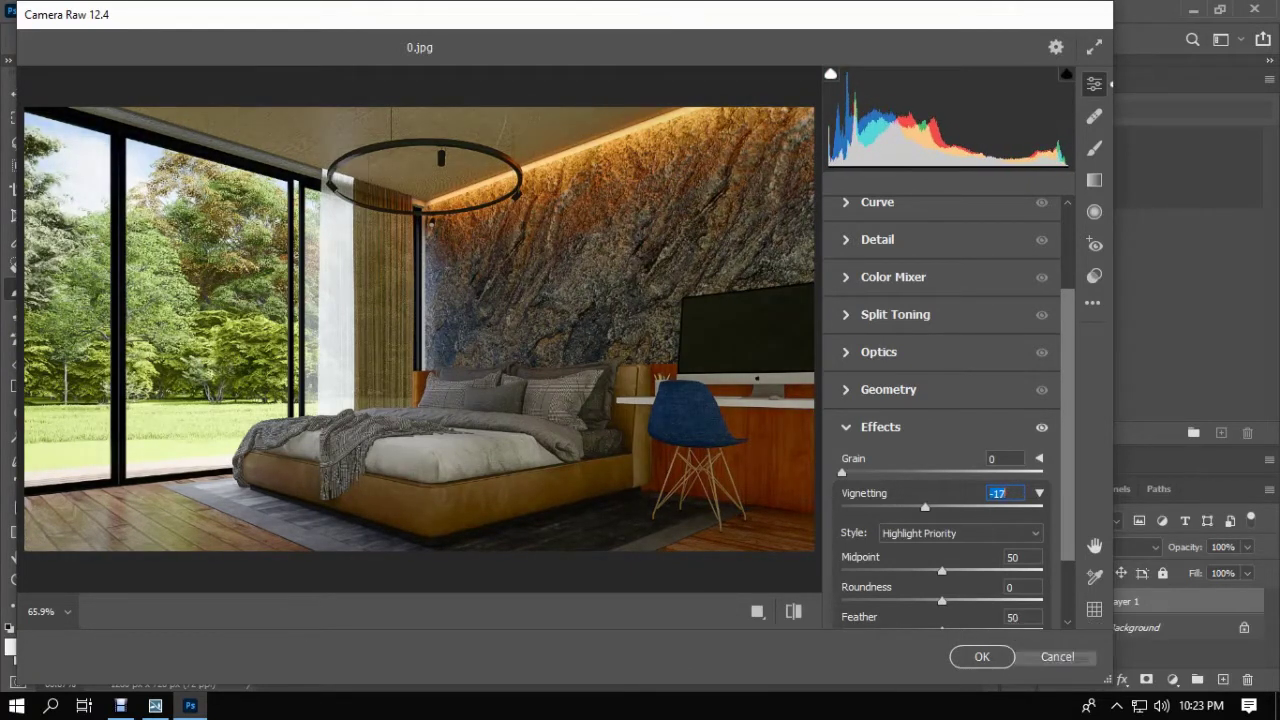
key(Return)
key(ctrl+e)
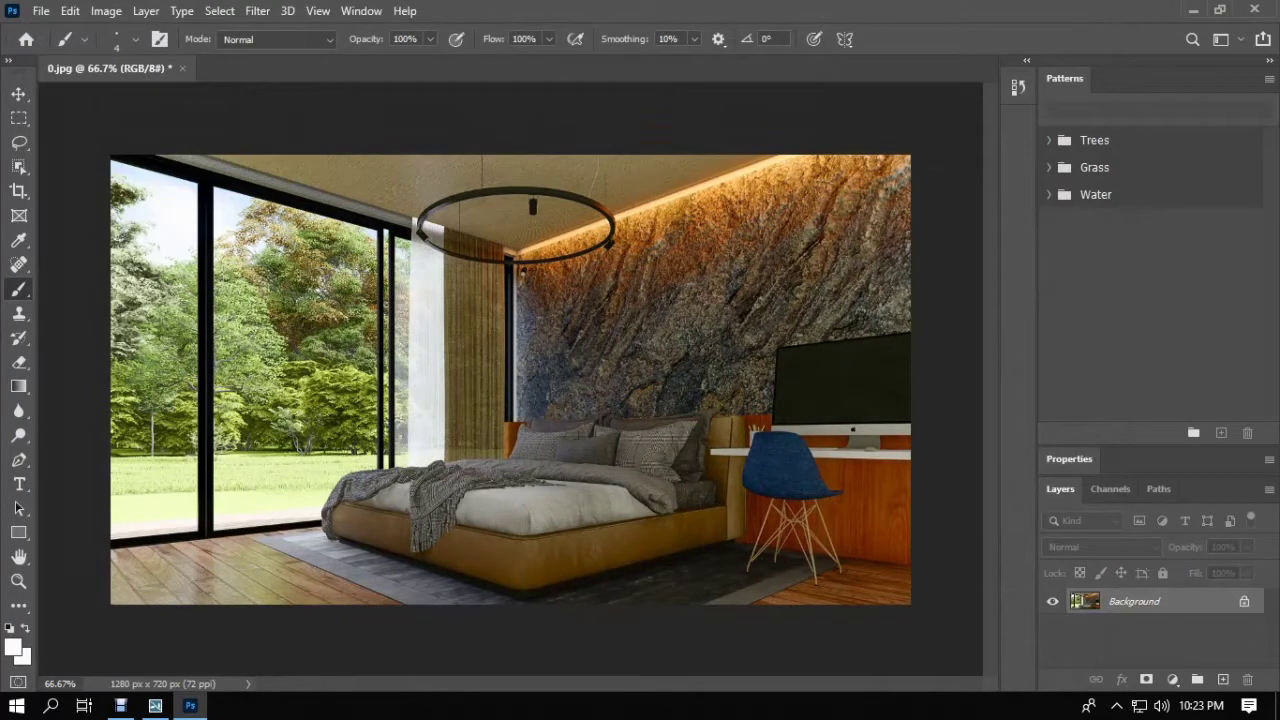
Apply the Sharpen filter to the merged bedroom image.
click(257, 11)
mouse_move(300, 330)
click(519, 346)
Save the image to the Desktop as a JPEG named final with quality 8.
click(41, 10)
click(68, 237)
click(77, 178)
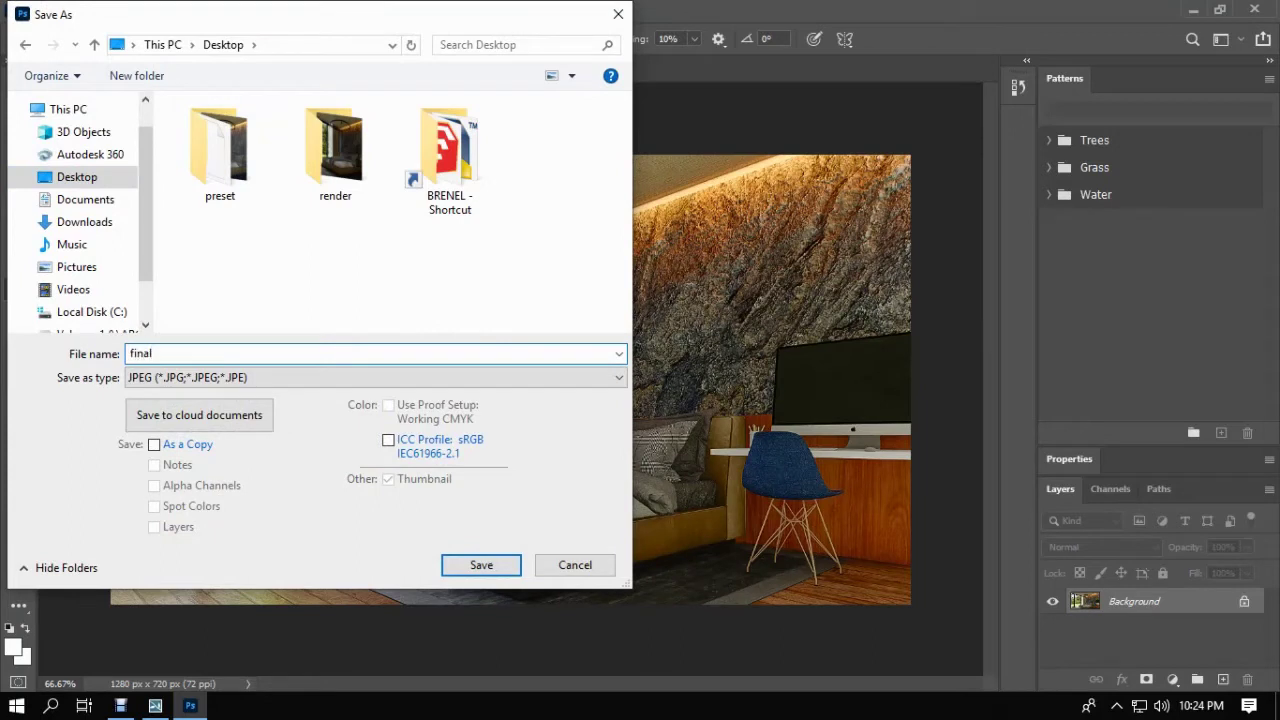
key(Return)
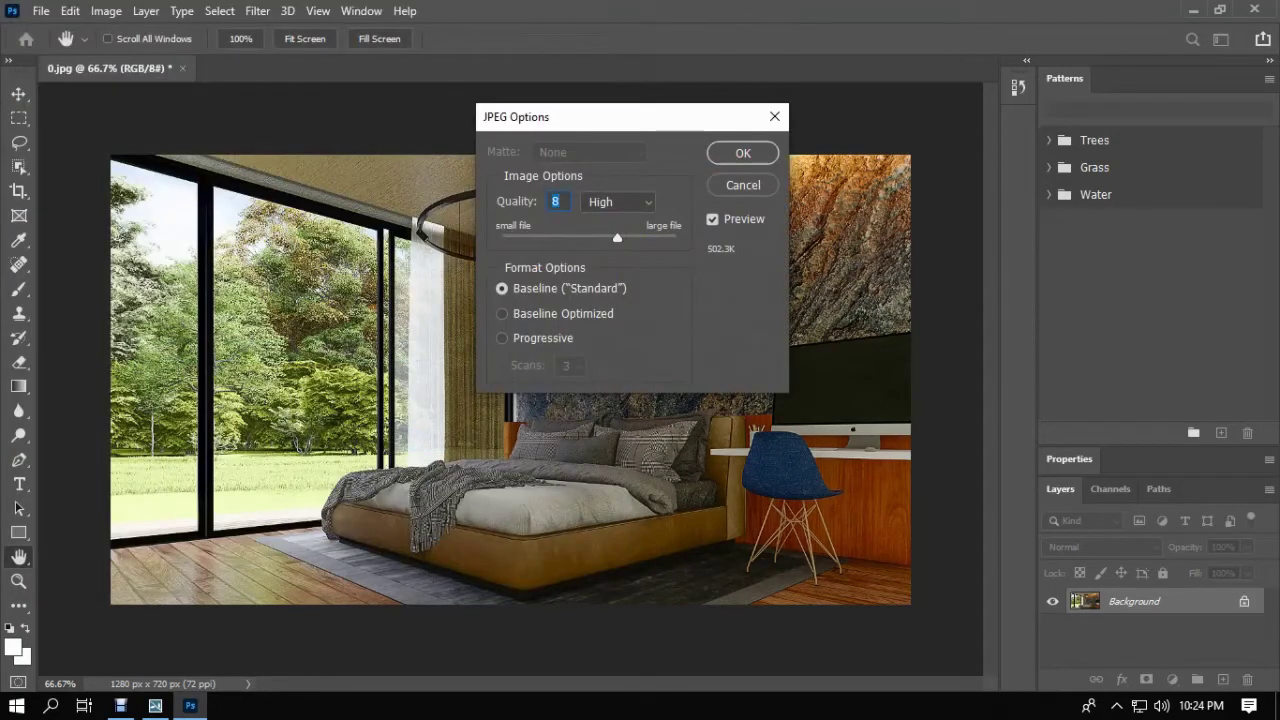
key(Return)
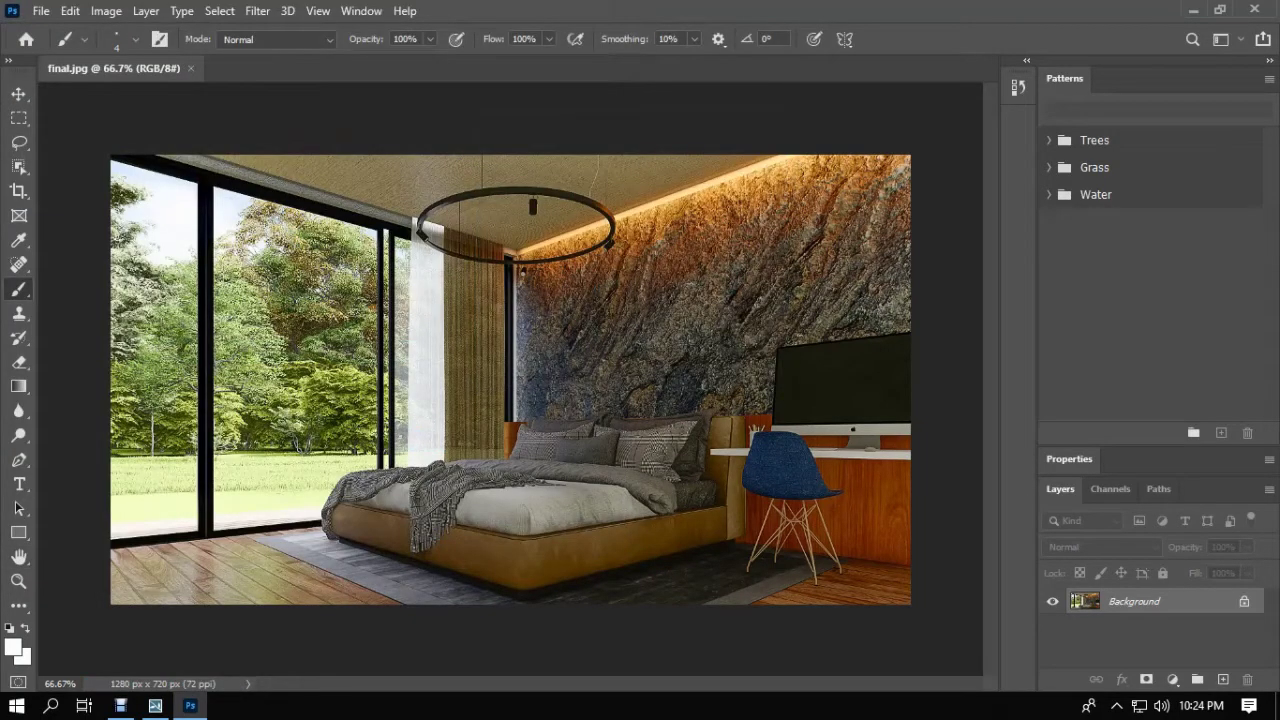
Minimize Photoshop, refresh the desktop and open the saved final image for full-screen viewing.
click(1193, 10)
right_click(386, 258)
click(430, 313)
double_click(34, 338)
click(466, 678)
click(640, 677)
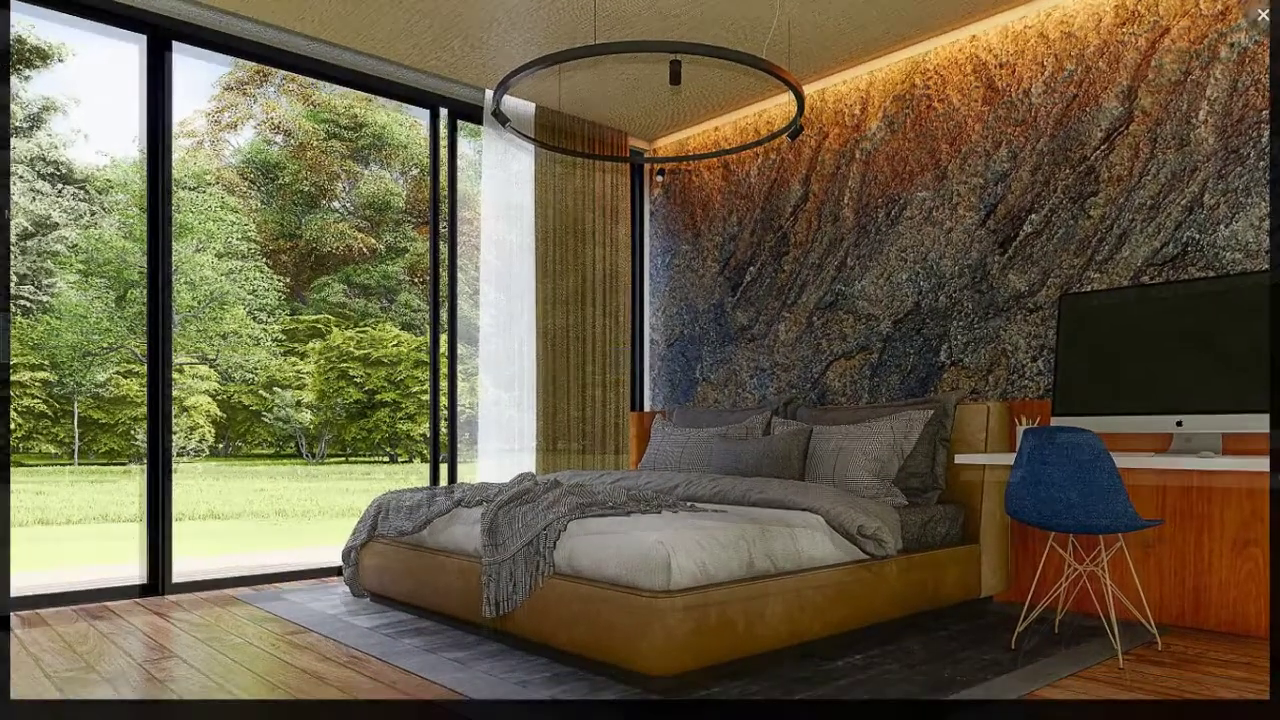